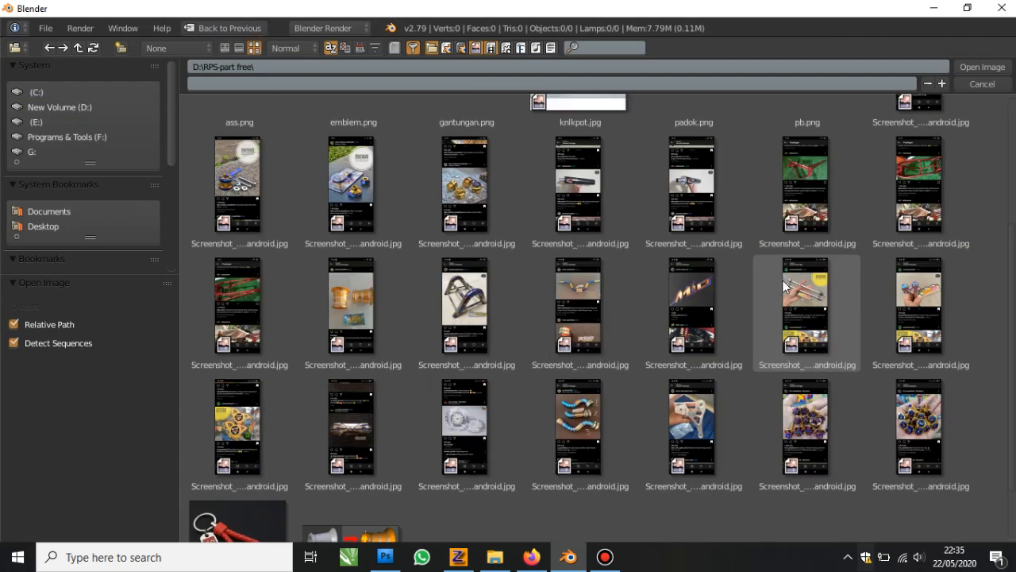
Load the gold-and-blue bolts photo as the background image and show it at higher opacity in top orthographic view
double_click(919, 340)
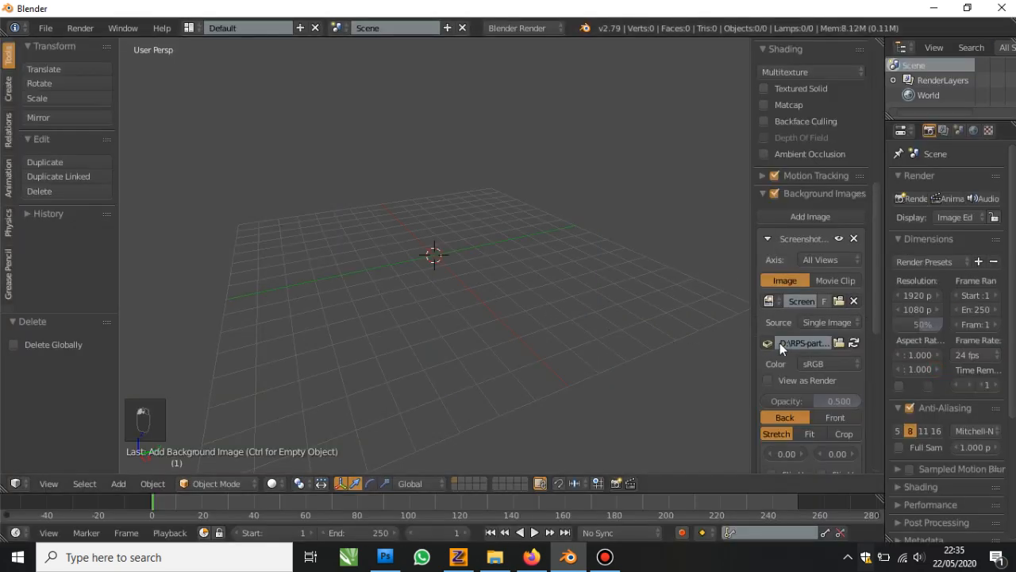
key(KP_5)
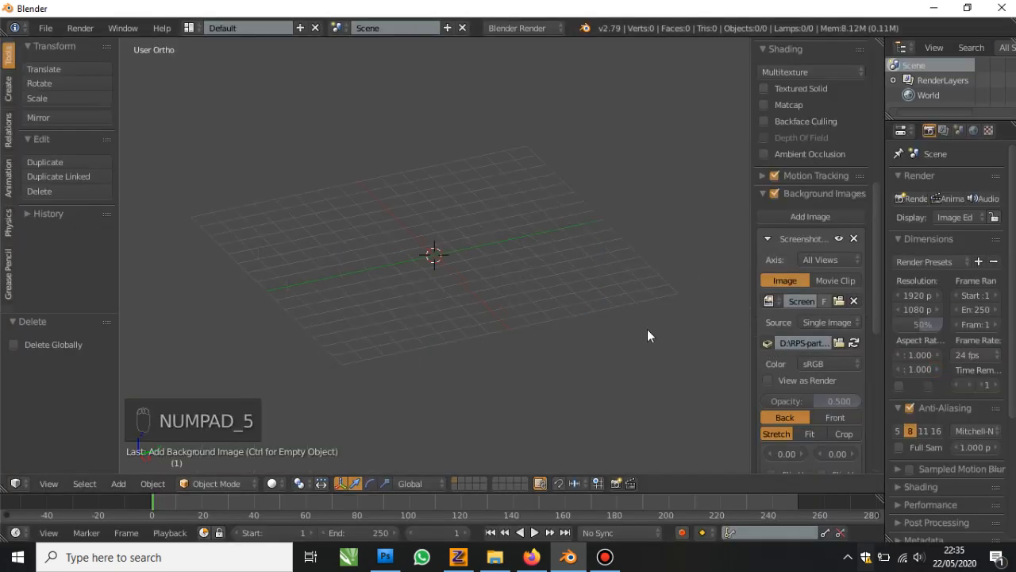
key(KP_7)
drag(817, 401, 838, 401)
key(n)
scroll(489, 256, up, 4)
scroll(489, 254, up, 1)
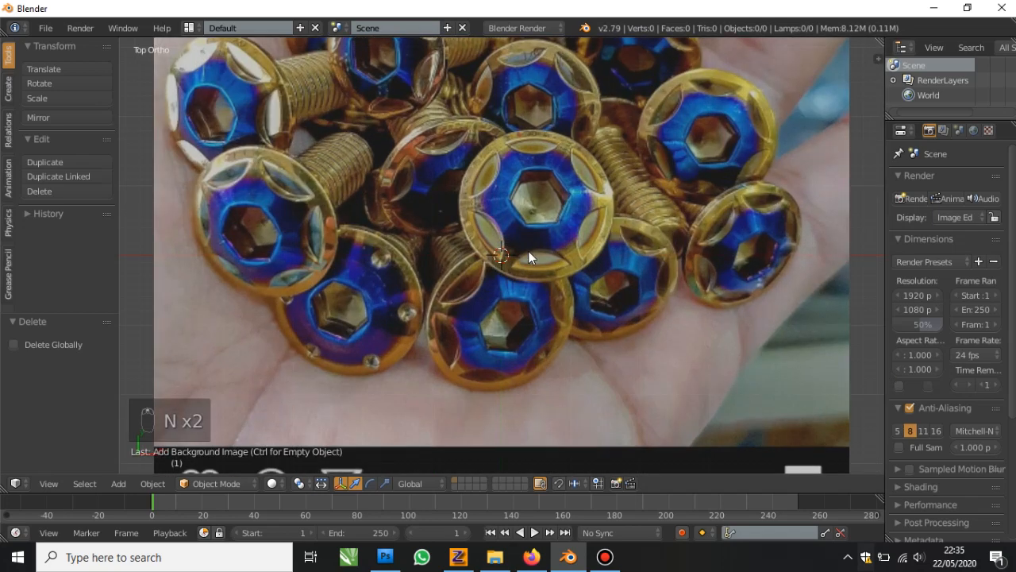
shift+middle_drag(538, 248, 510, 308)
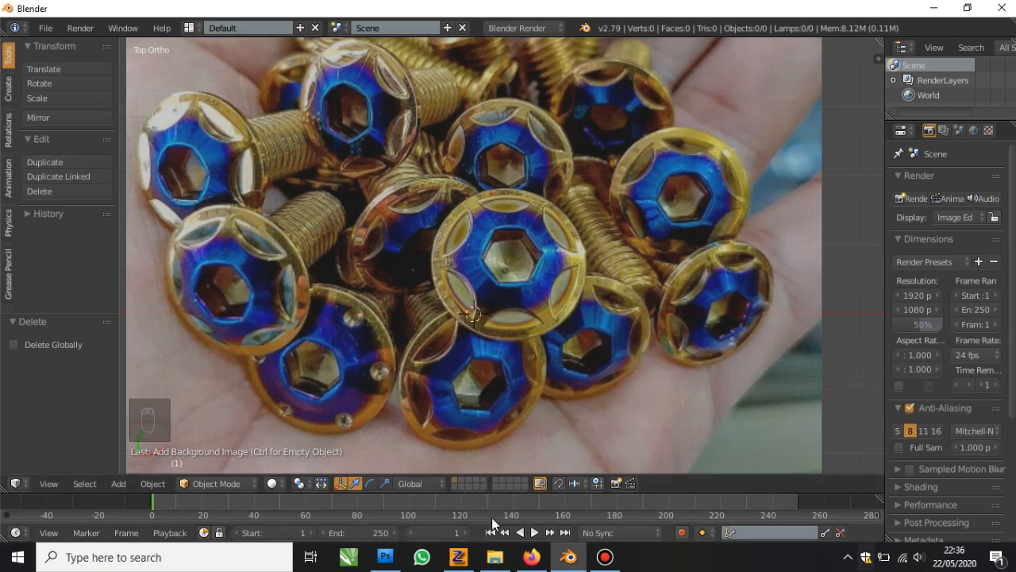
Shrink the timeline, hide the tool shelf and split the 3D viewport into two side-by-side views
drag(477, 523, 477, 532)
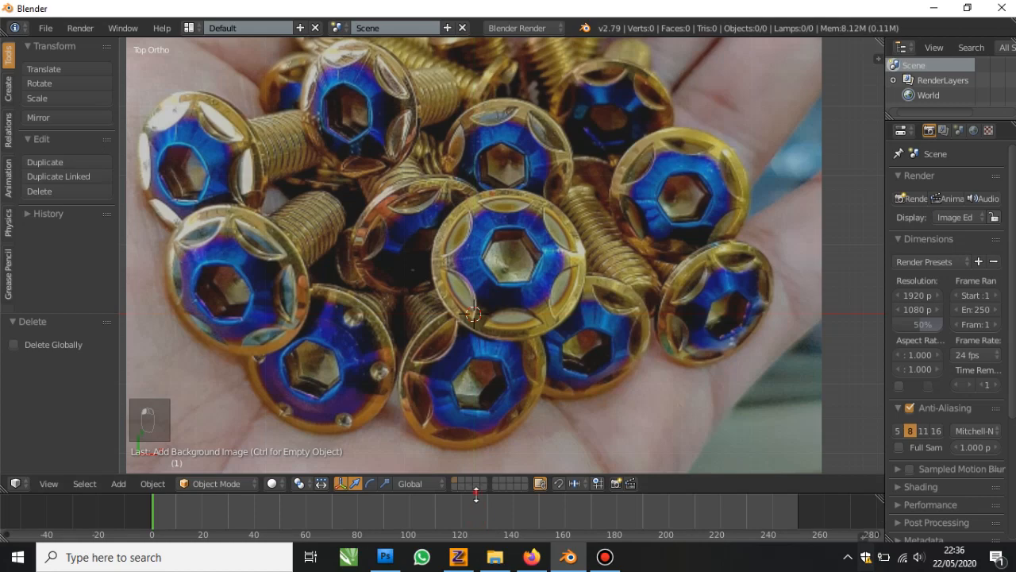
drag(476, 494, 476, 523)
key(t)
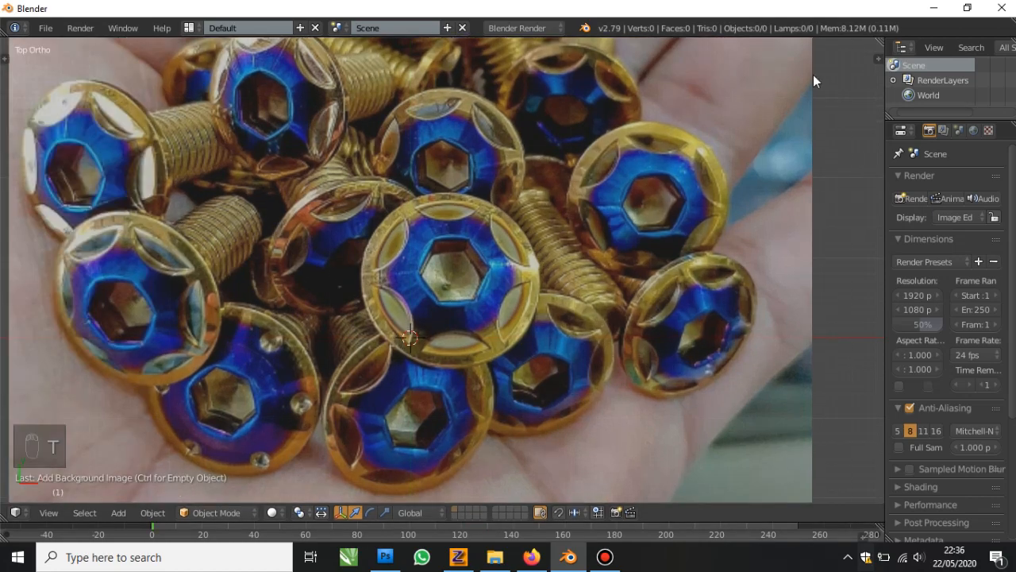
drag(877, 42, 483, 123)
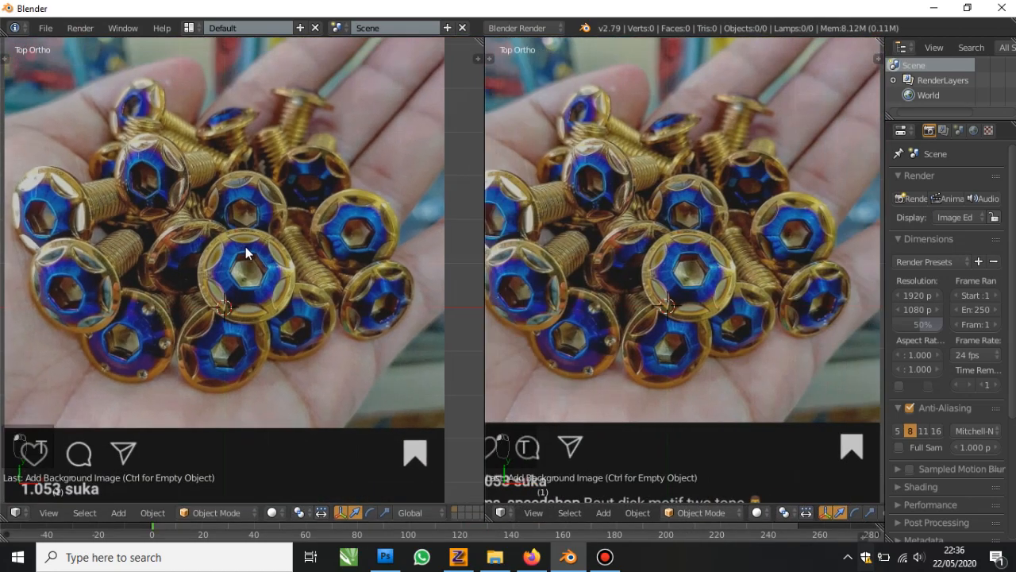
Place the 3D cursor at the centre of the middle bolt's socket and add a mesh circle with 6 vertices
scroll(246, 247, up, 2)
scroll(245, 246, down, 1)
click(252, 271)
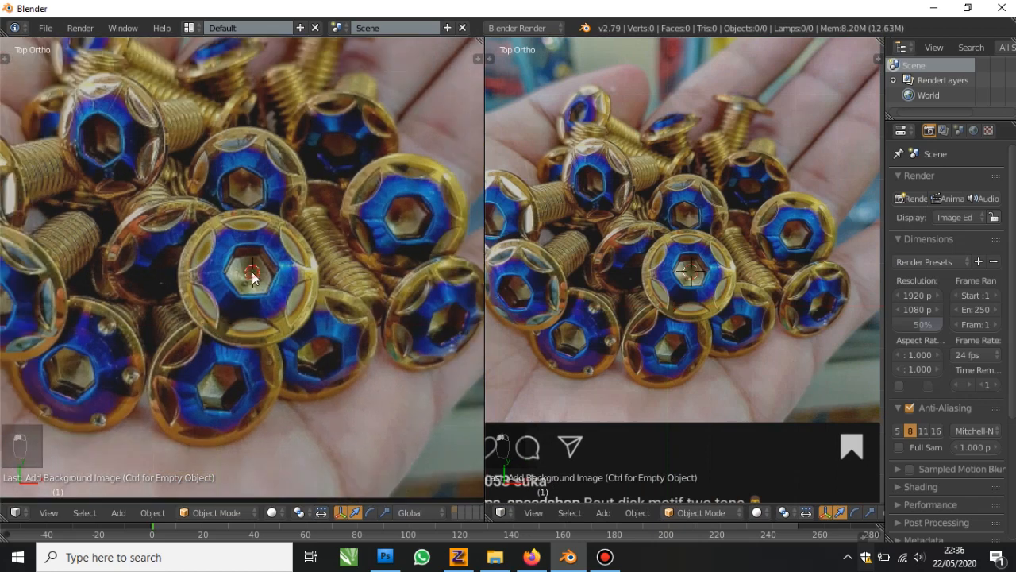
key(shift+a)
mouse_move(251, 272)
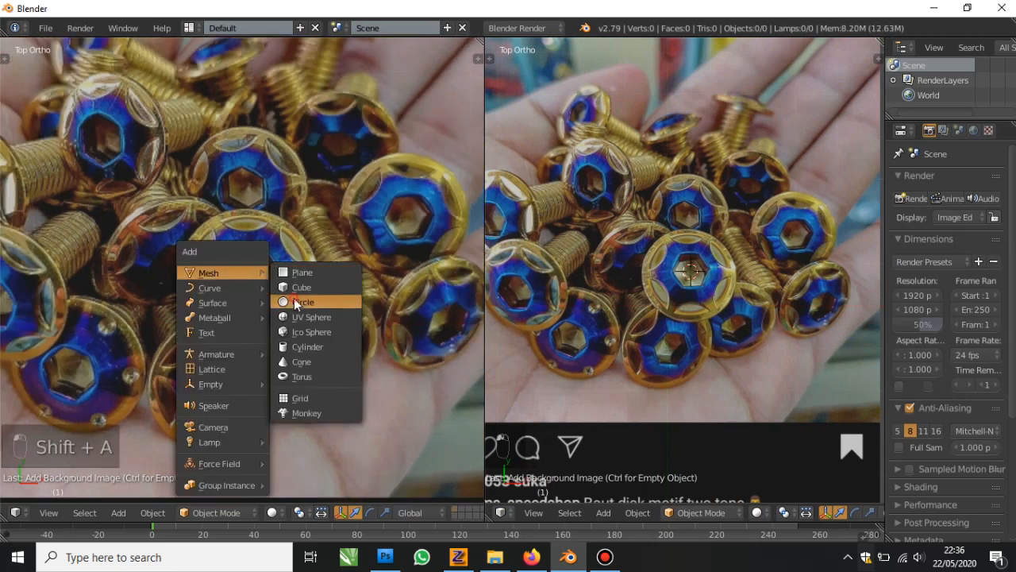
click(314, 305)
key(t)
click(71, 385)
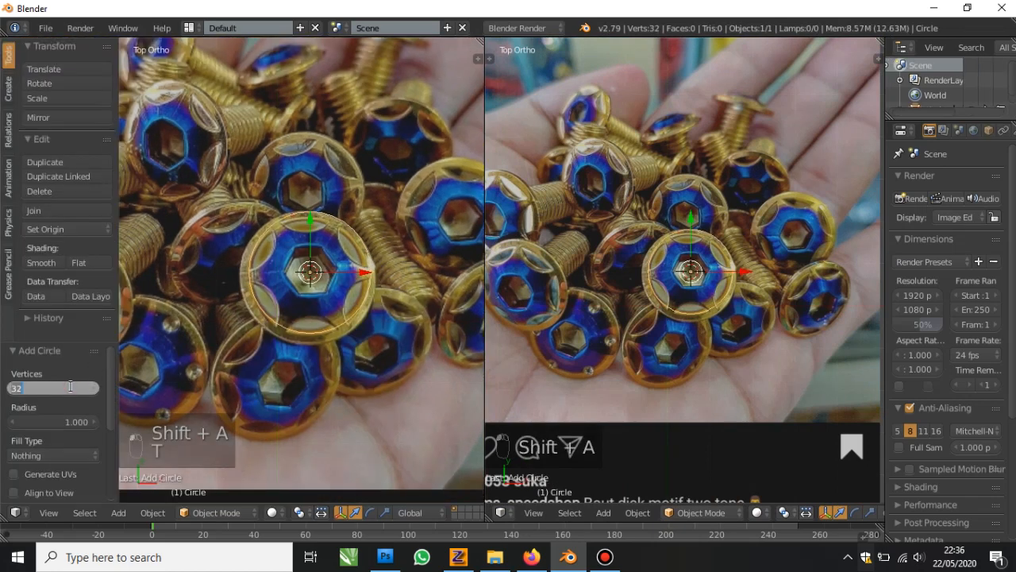
text(6)
key(Return)
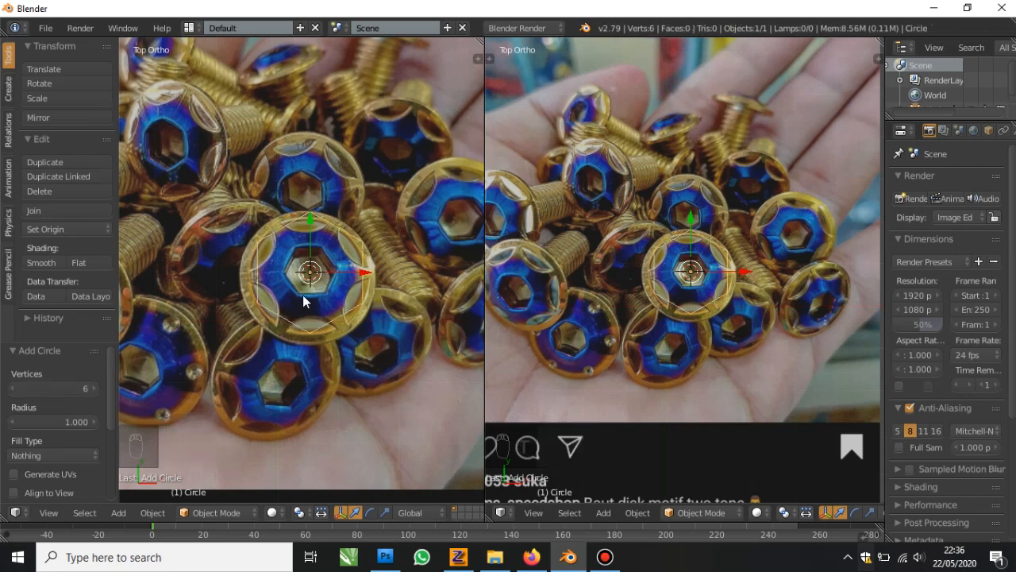
key(t)
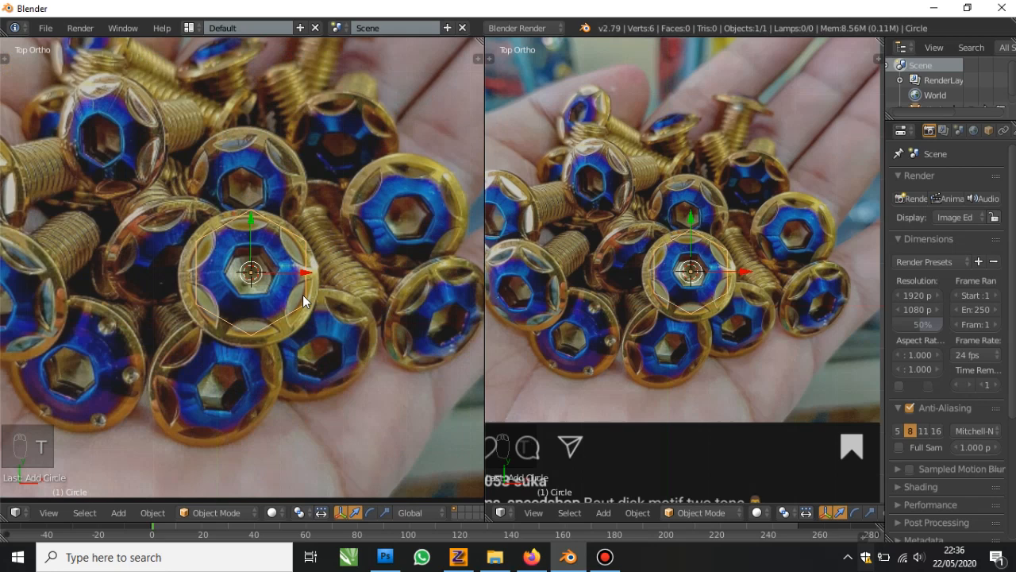
Scale the hexagon down to about 0.39 to approximate the size of the middle bolt's socket
scroll(302, 294, up, 2)
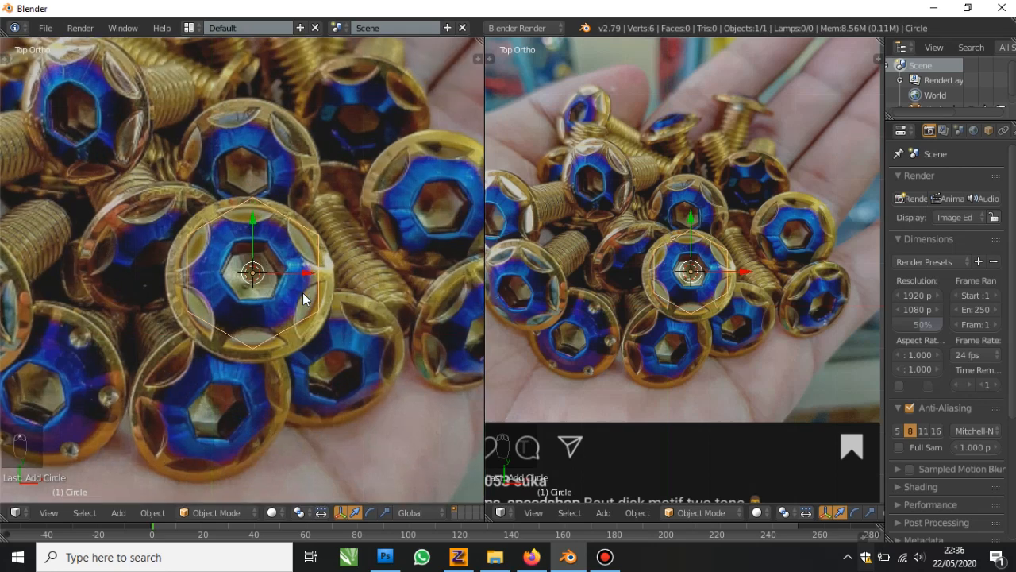
key(s)
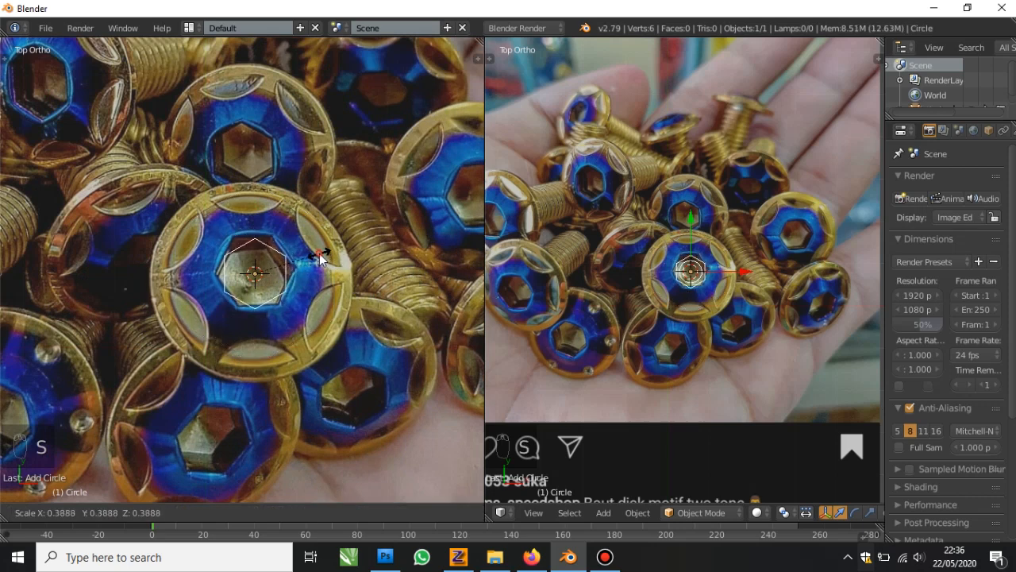
click(322, 260)
Rotate the hexagon to the socket's orientation, and nudge it up in Y and resize it to fit the socket outline
key(r)
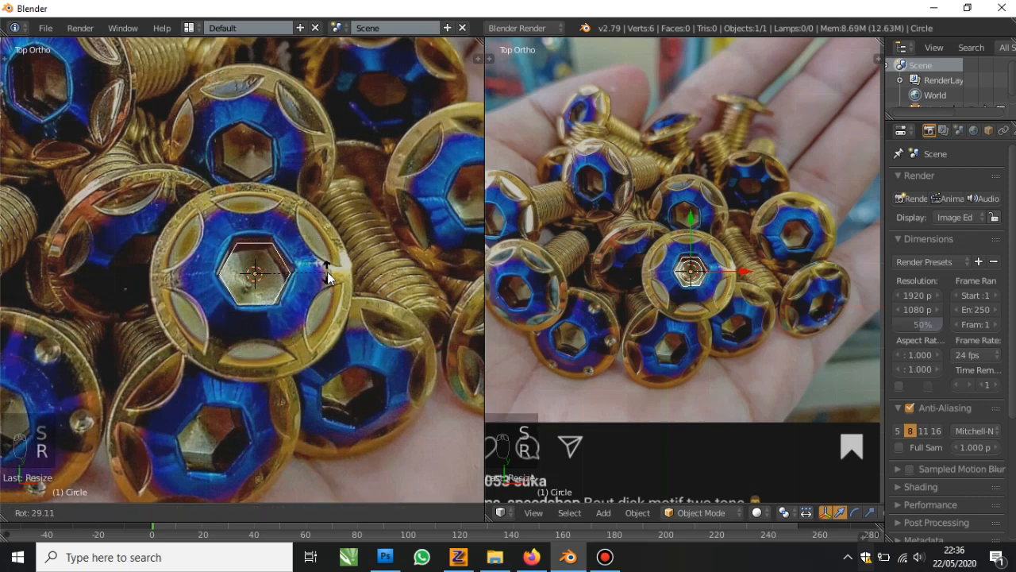
right_click(327, 275)
key(r)
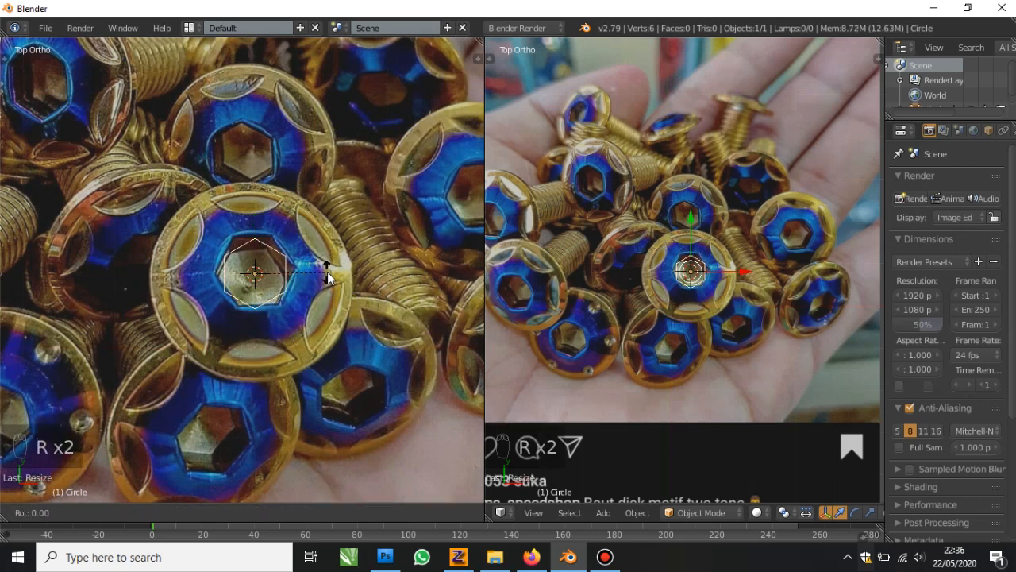
click(329, 267)
scroll(270, 251, up, 1)
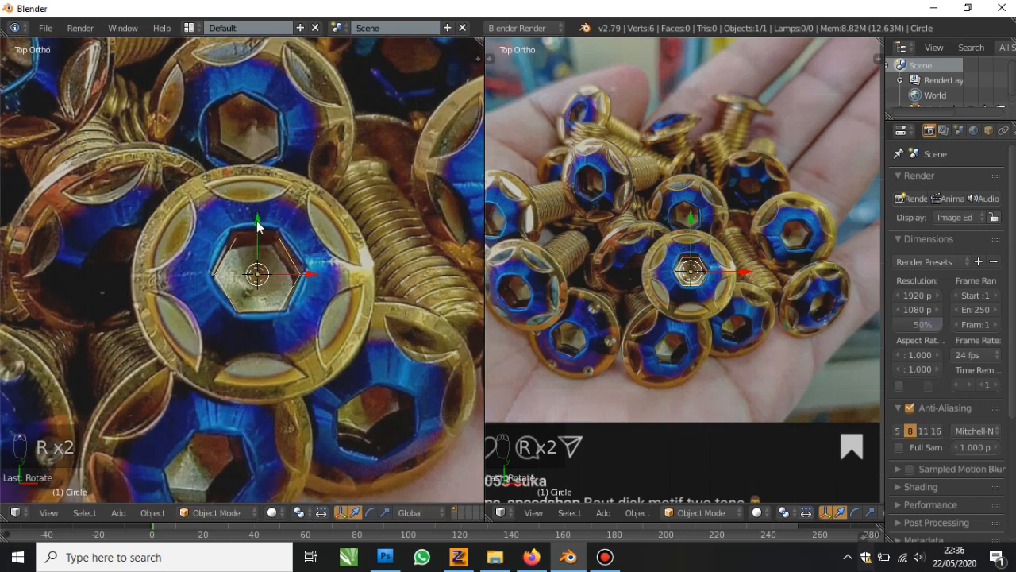
drag(261, 223, 363, 262)
key(s)
Extrude the hexagon's edges in Edit Mode and raise them along Z to form the socket walls
mouse_move(747, 293)
middle_down()
mouse_move(751, 233)
mouse_move(750, 273)
middle_up()
scroll(750, 273, up, 5)
key(Tab)
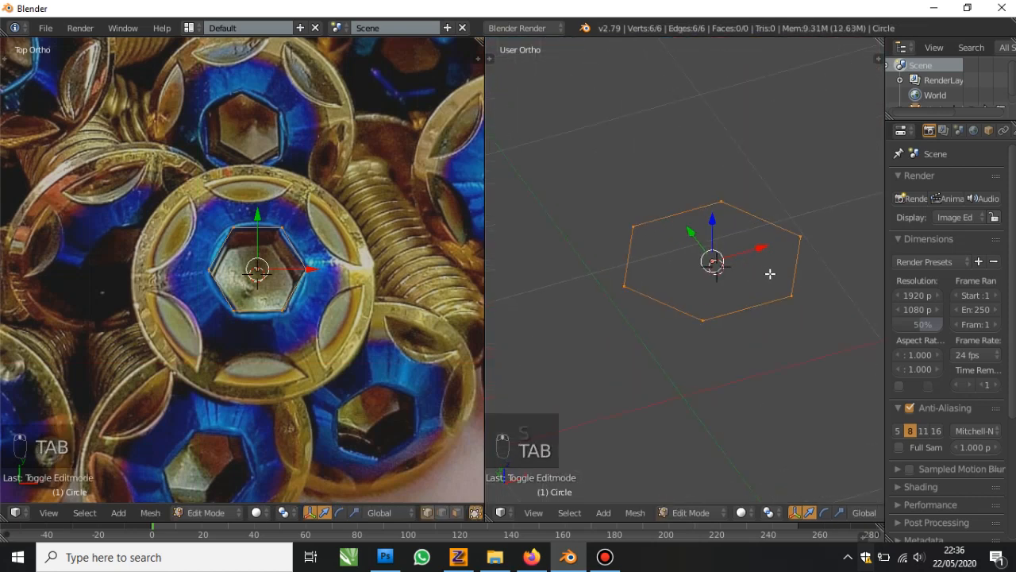
key(e)
right_click(771, 236)
middle_drag(719, 229, 716, 209)
drag(717, 210, 716, 154)
Flip the normals of all the socket wall faces
key(a)
key(a)
key(a)
key(ctrl+f)
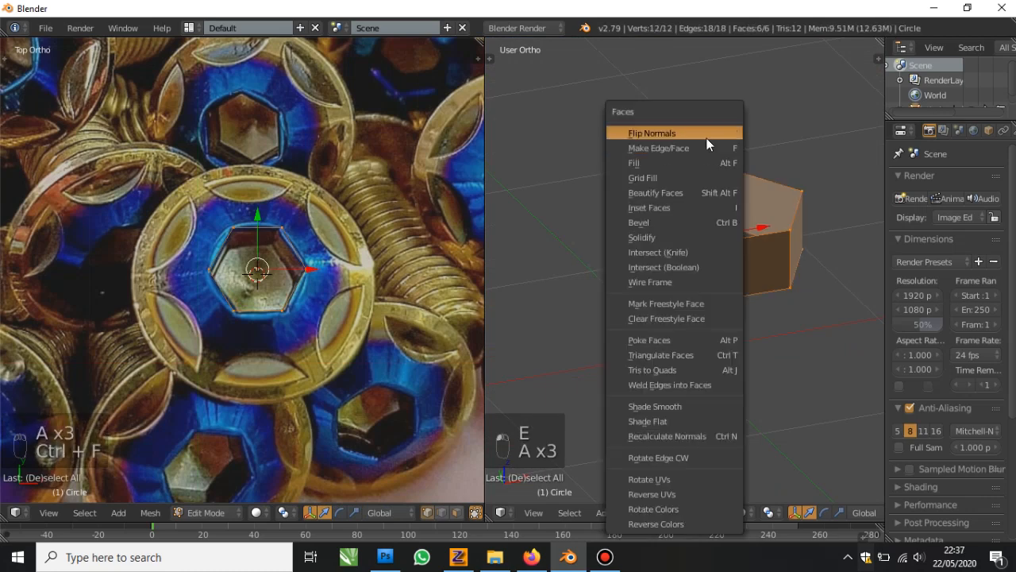
click(701, 137)
Extrude the socket's lower edge loop slightly downward and scale it inward to about 0.86
alt+right_click(677, 243)
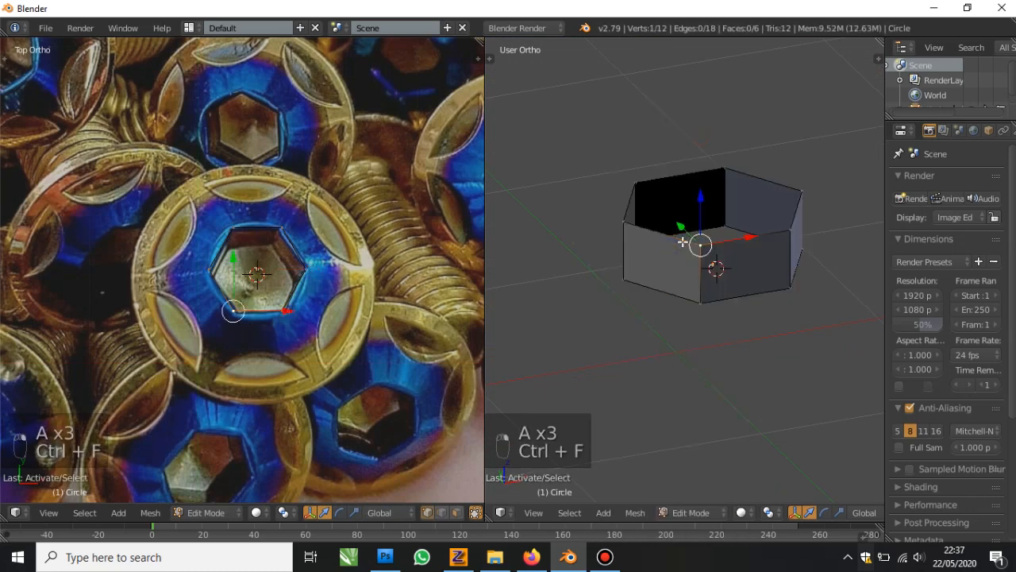
middle_drag(698, 233, 710, 206)
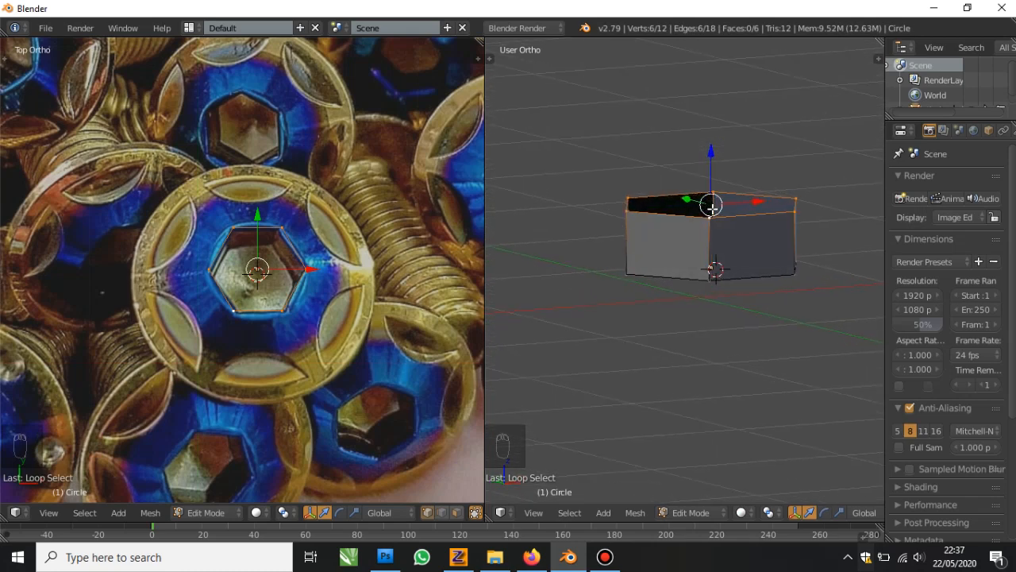
middle_drag(712, 277, 748, 277)
middle_drag(771, 330, 769, 306)
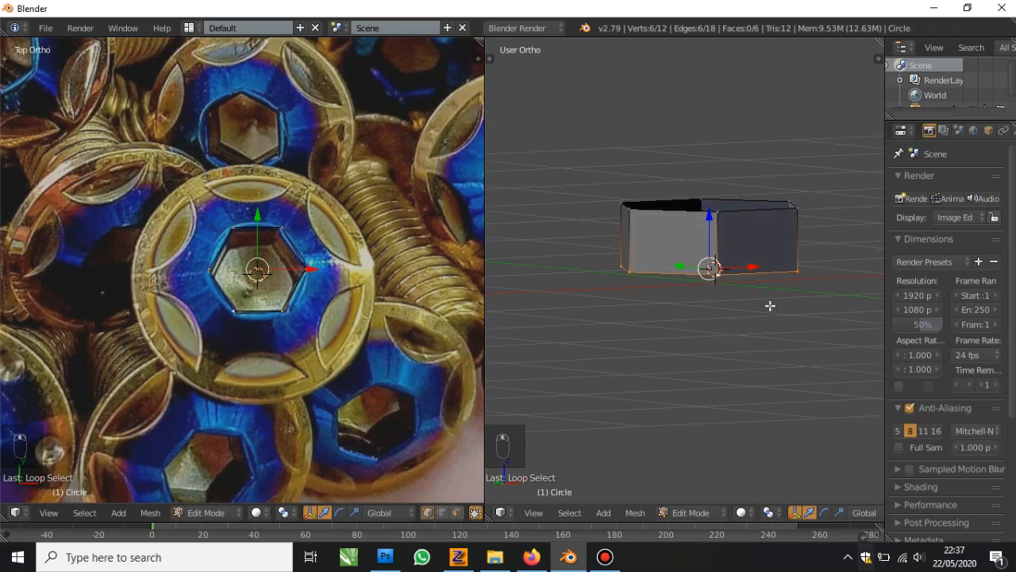
scroll(763, 297, up, 1)
key(e)
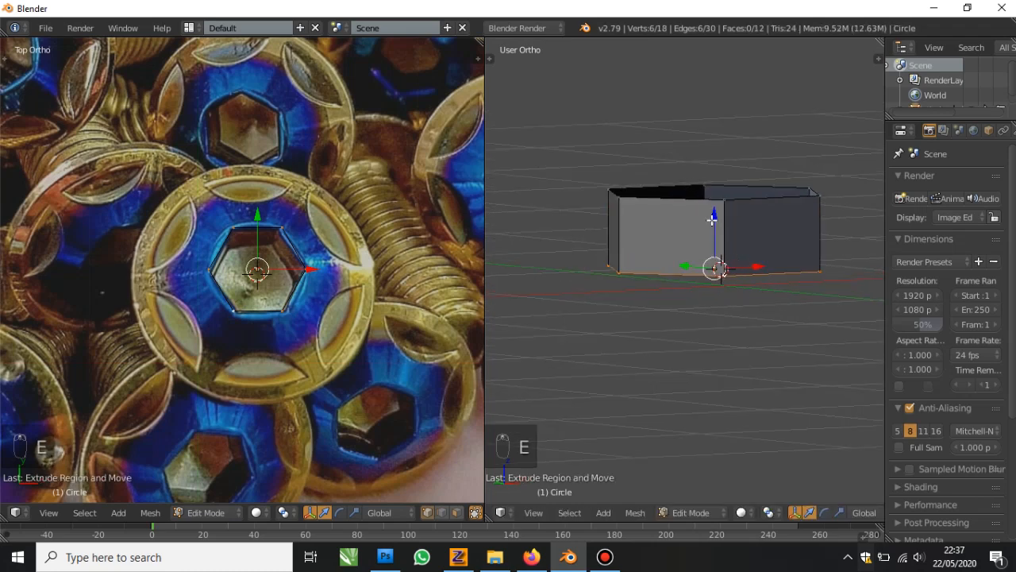
click(834, 306)
key(s)
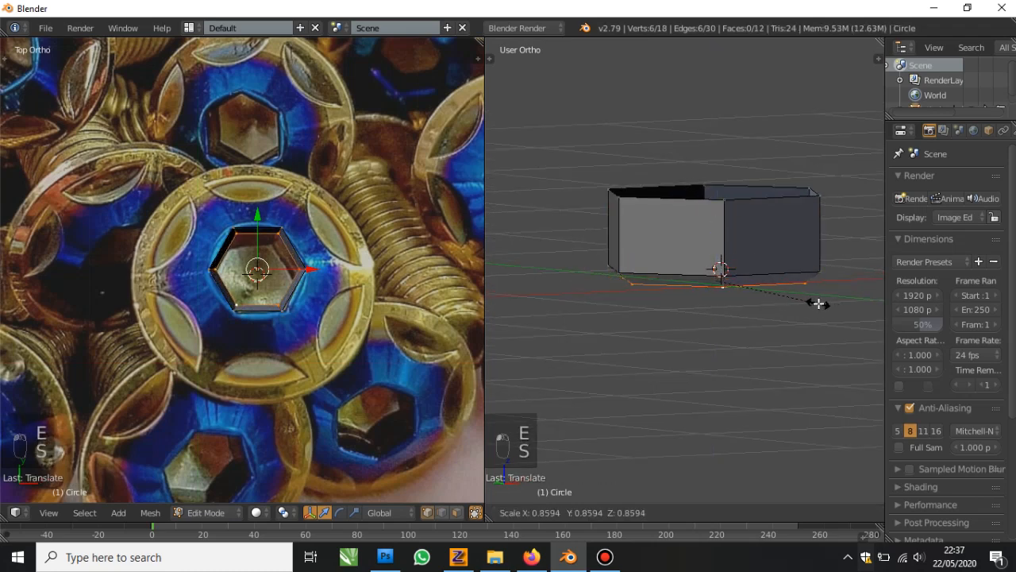
click(819, 302)
Extrude the socket's upper edge loop in place and scale it outward to form a flat hexagonal rim
middle_drag(751, 259, 746, 342)
right_click(725, 131)
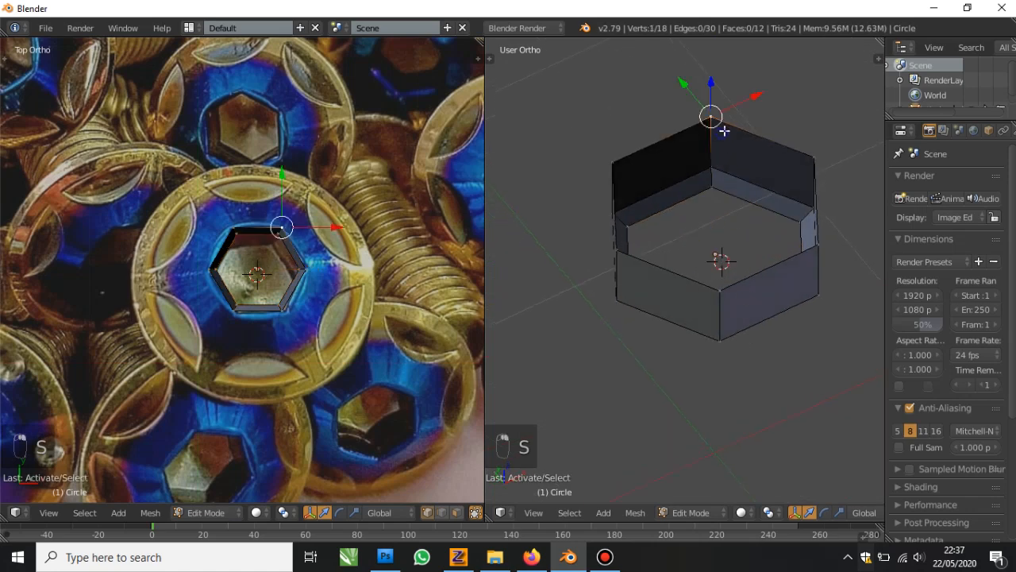
alt+right_click(726, 127)
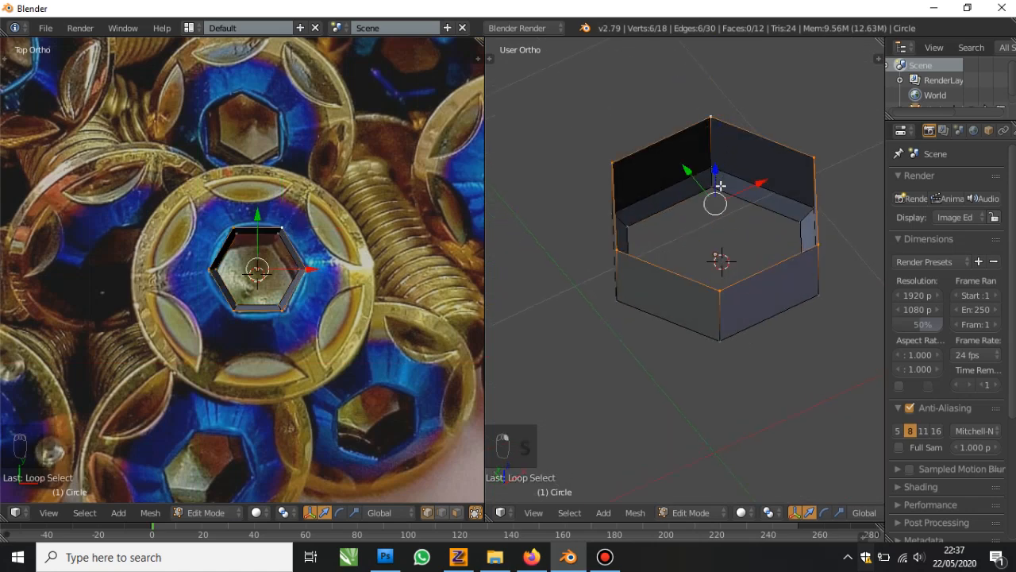
key(e)
right_click(724, 178)
key(s)
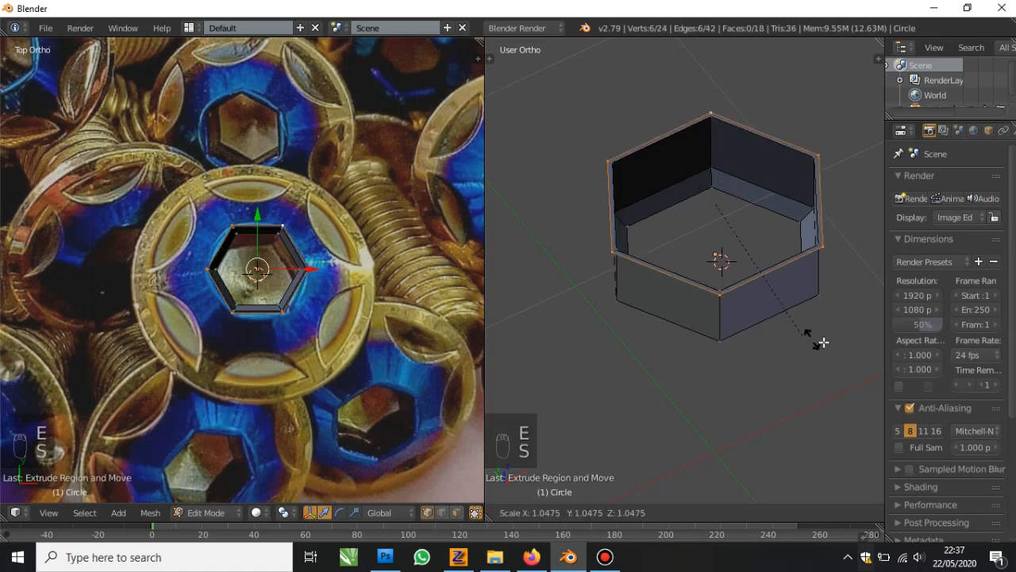
click(833, 327)
Subdivide the rim's outer loop and round it with LoopTools Circle, resizing the resulting ring
key(w)
click(678, 146)
key(w)
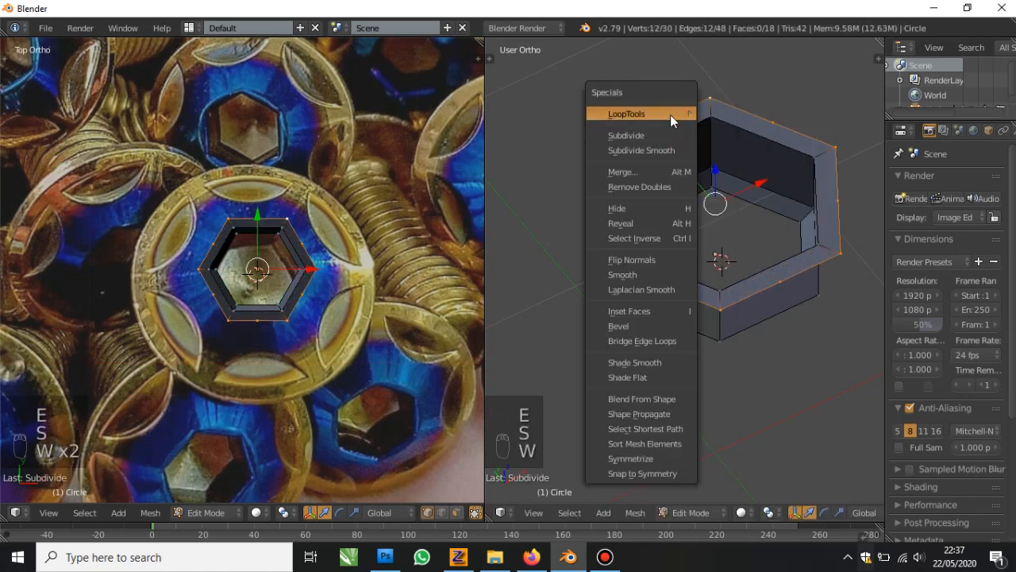
mouse_move(670, 114)
click(732, 127)
key(s)
click(767, 331)
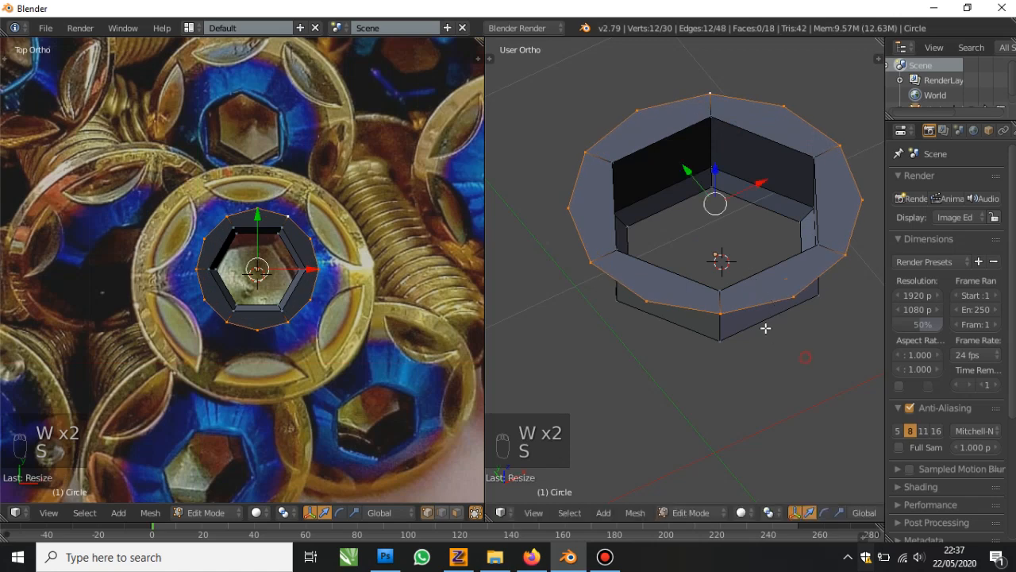
Select the whole mesh, including the new rim, and flip its normals
middle_drag(767, 331, 708, 239)
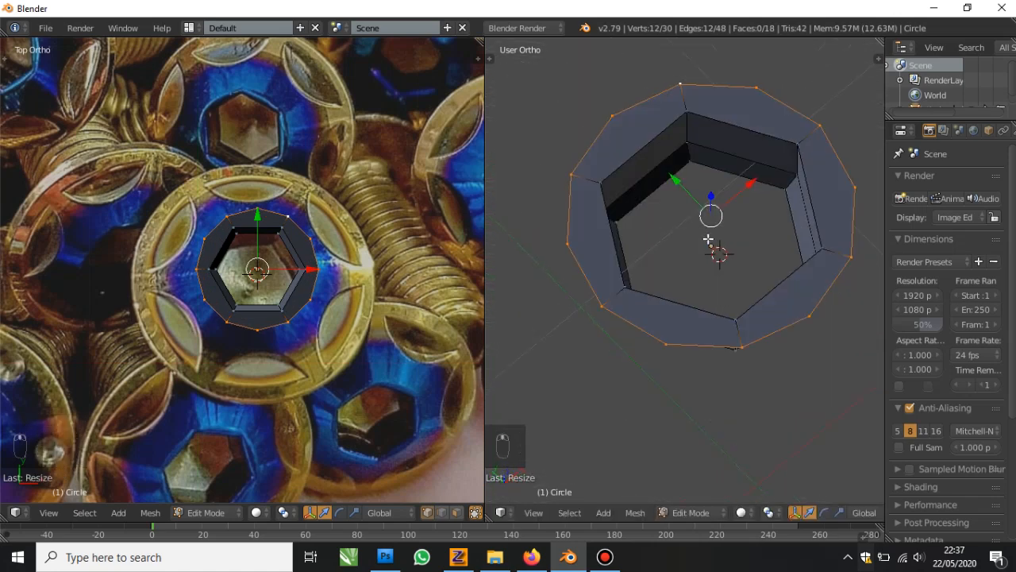
key(a)
middle_drag(714, 188, 648, 200)
key(a)
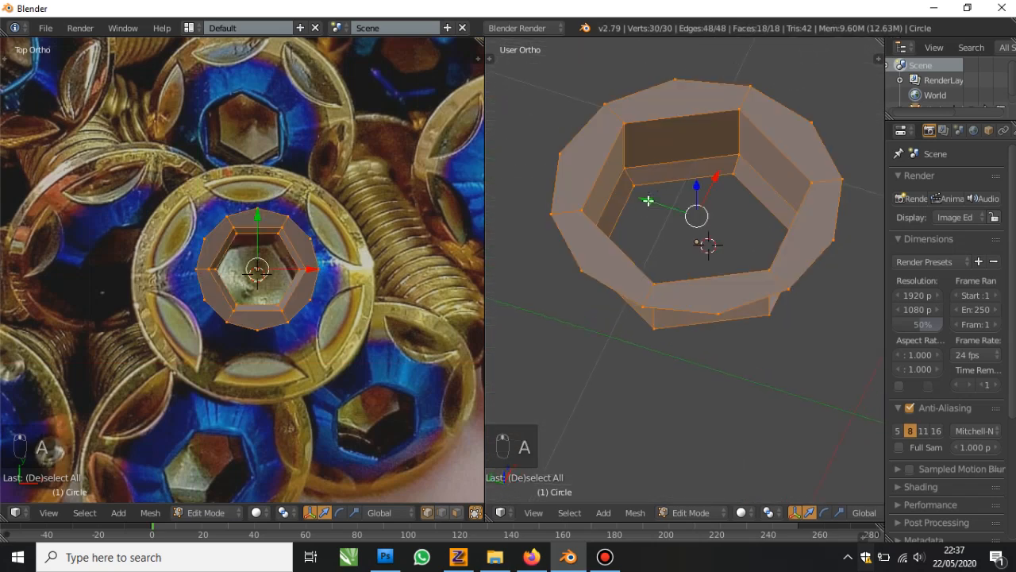
key(a)
key(a)
key(ctrl+f)
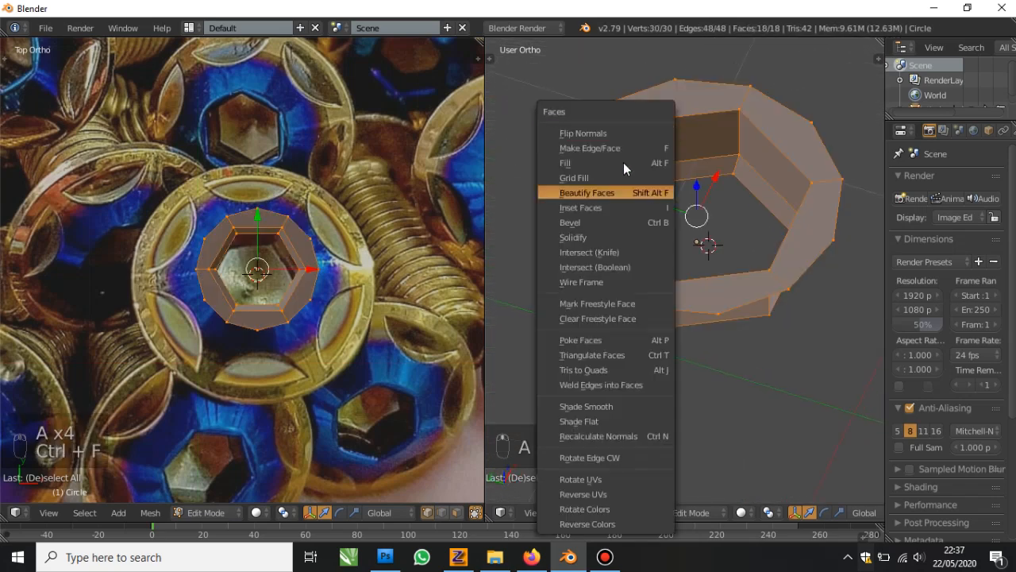
click(590, 132)
Inspect the shading of the flipped faces in Object Mode and return to Edit Mode
key(Tab)
key(a)
key(a)
middle_drag(675, 197, 668, 257)
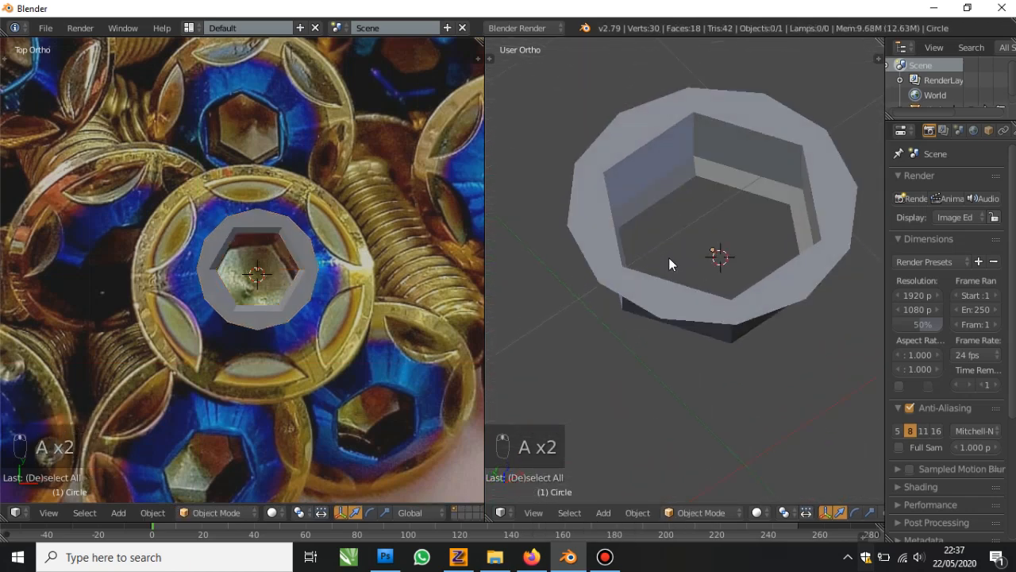
key(ctrl+z)
key(ctrl+z)
key(ctrl+shift+z)
key(Tab)
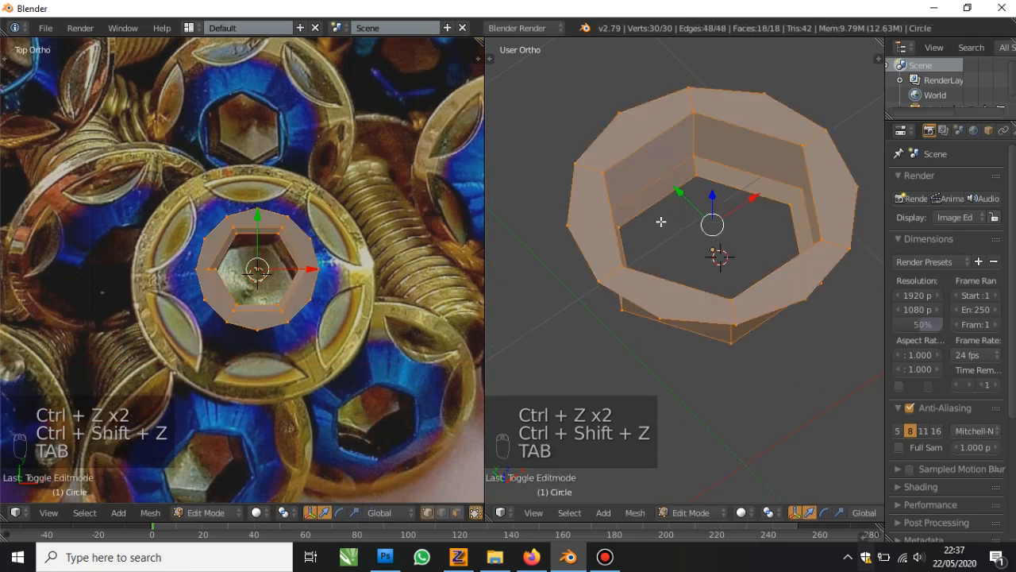
alt+right_click(613, 116)
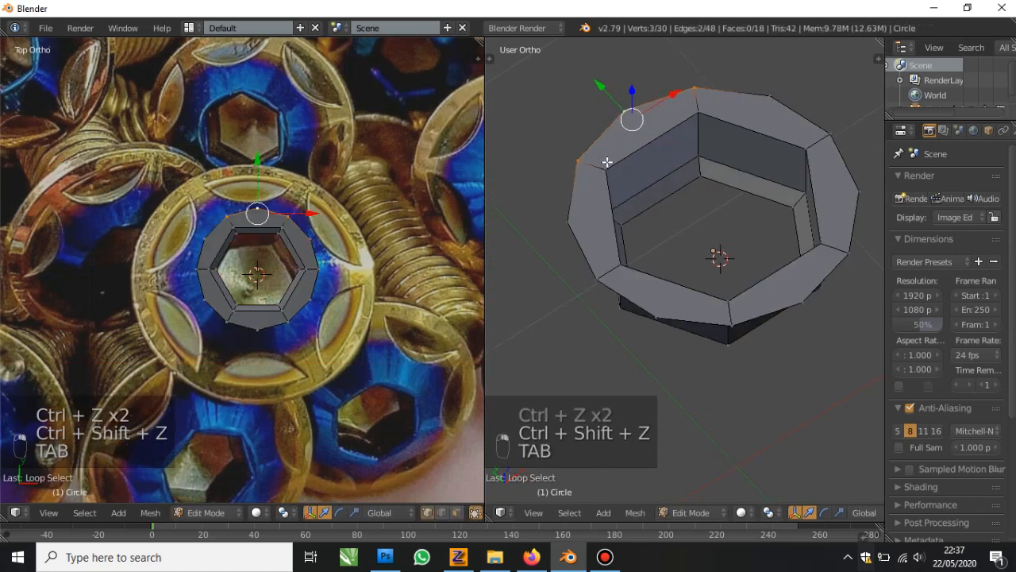
middle_drag(607, 162, 607, 162)
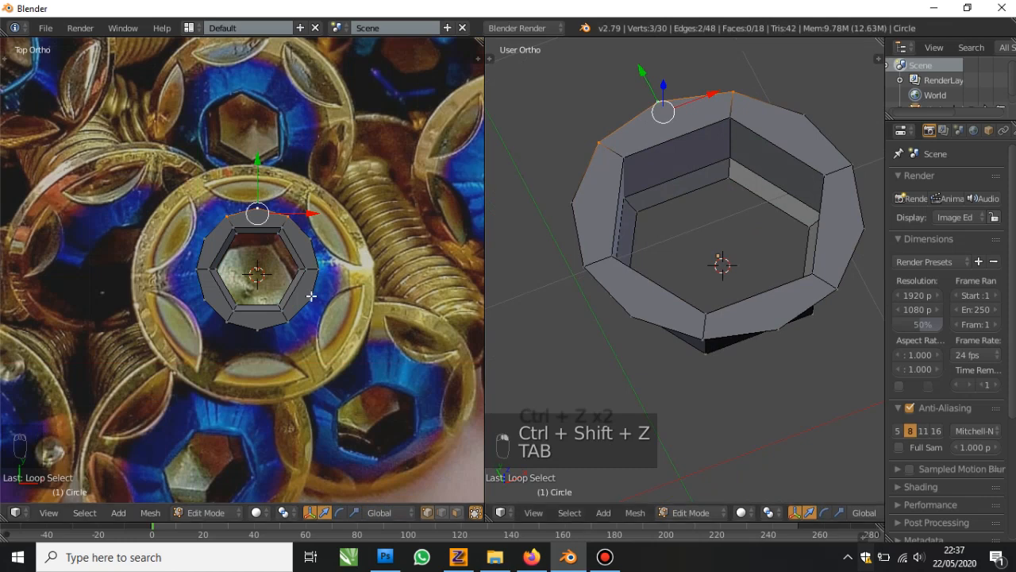
key(a)
right_click(293, 224)
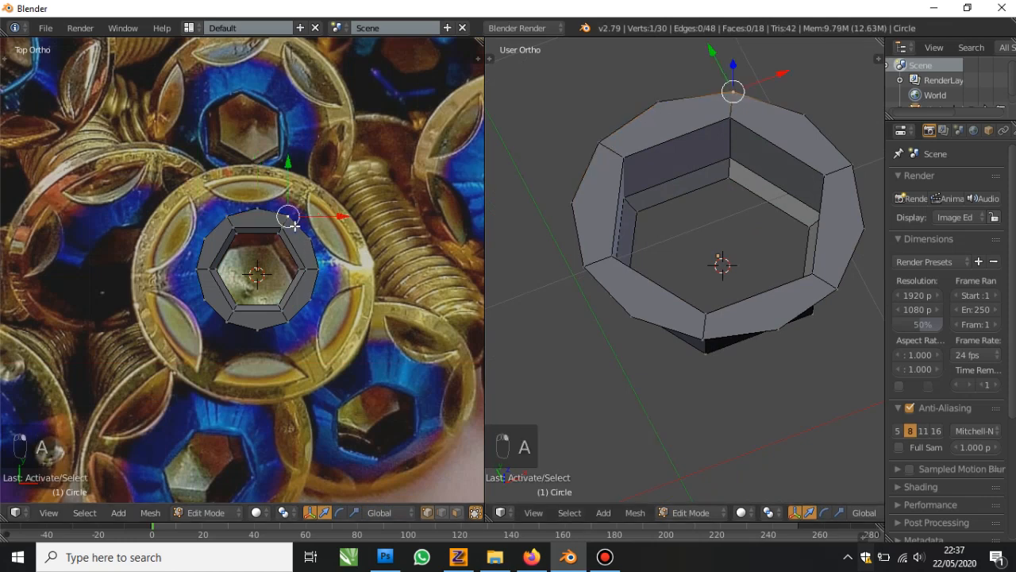
alt+right_click(294, 225)
Select the rim's twelve outer vertices by picking a shortest path around the ring and scale them outward over the bolt head in the photo
right_click(265, 206)
ctrl+right_click(329, 264)
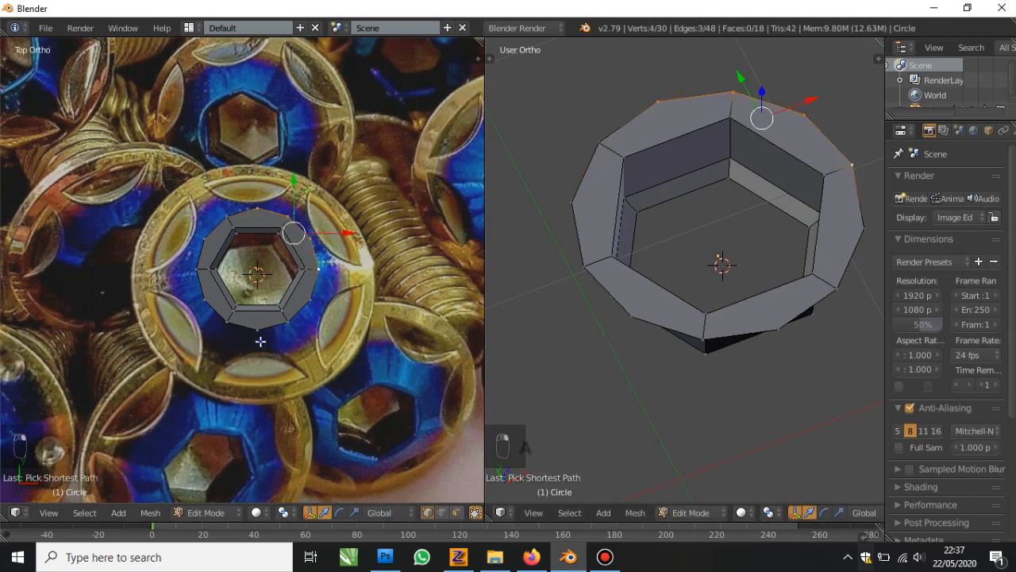
ctrl+right_click(260, 341)
ctrl+right_click(197, 273)
ctrl+right_click(251, 196)
key(z)
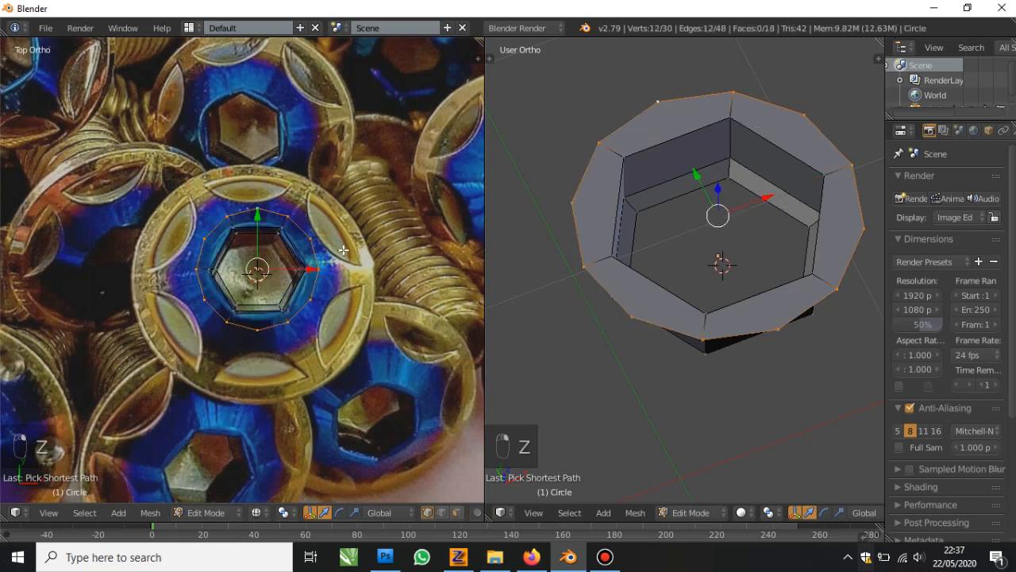
key(s)
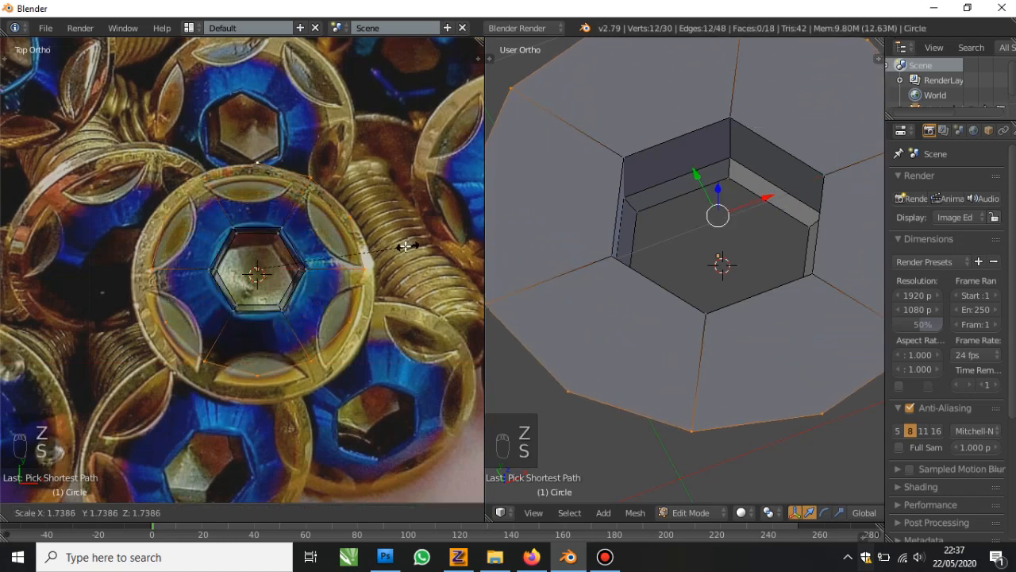
click(396, 246)
drag(265, 271, 259, 282)
key(ctrl+z)
key(s)
click(411, 289)
key(ctrl+z)
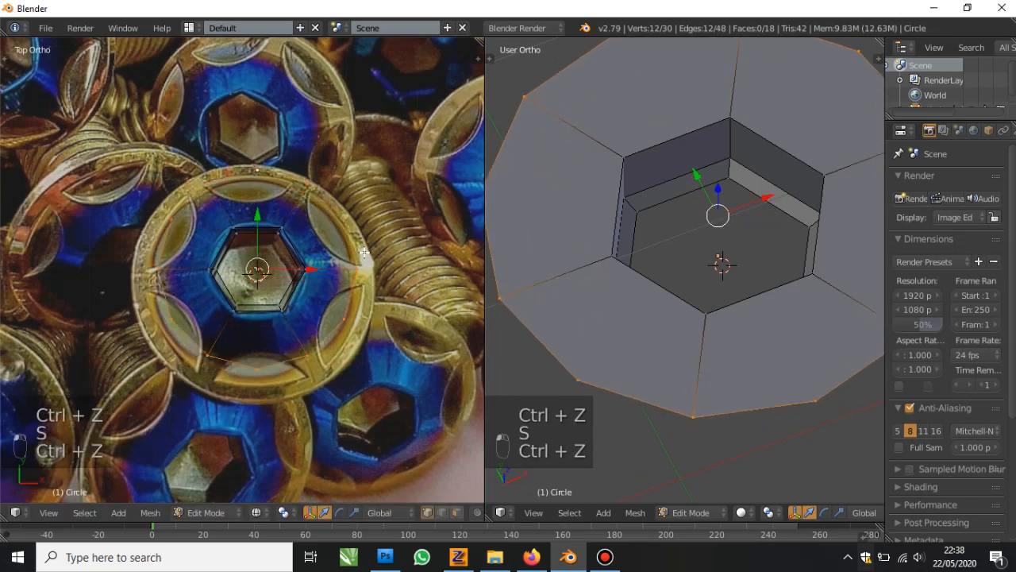
scroll(783, 314, down, 2)
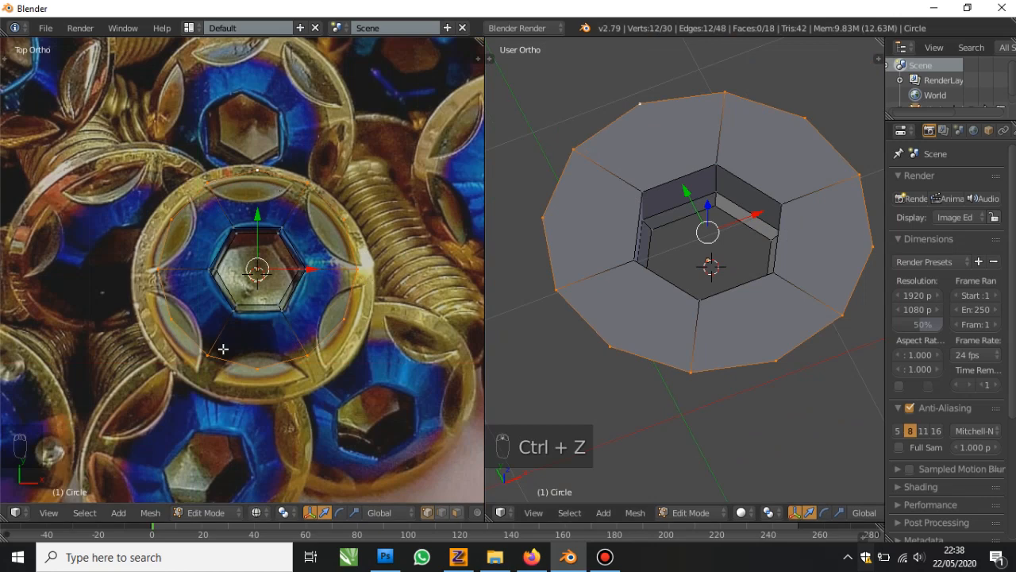
Select the six outer vertices midway between the rim's spokes and scale them inward to about 0.65, forming a six-pointed star
key(z)
right_click(254, 183)
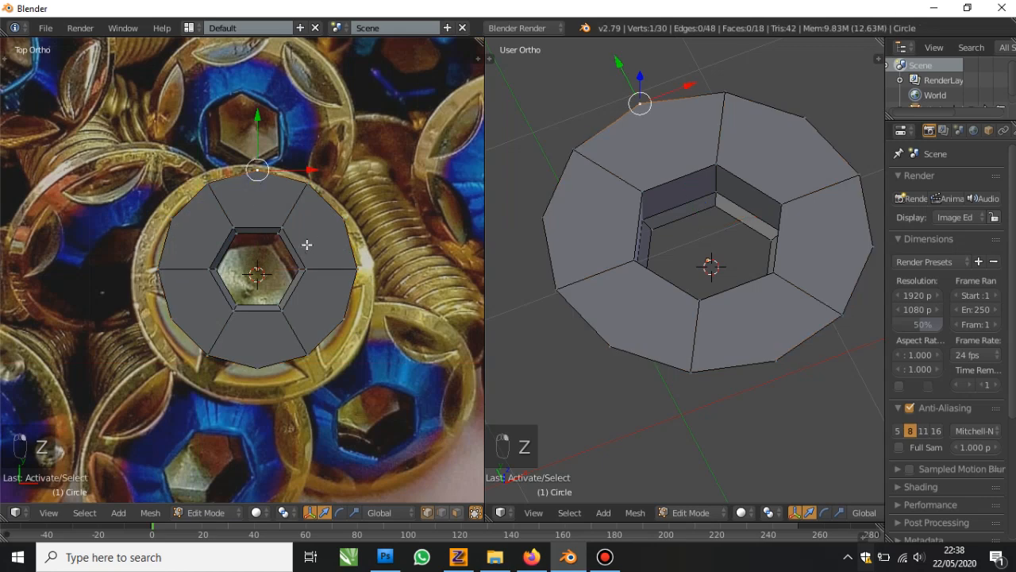
shift+right_click(343, 222)
shift+right_click(348, 316)
shift+right_click(255, 373)
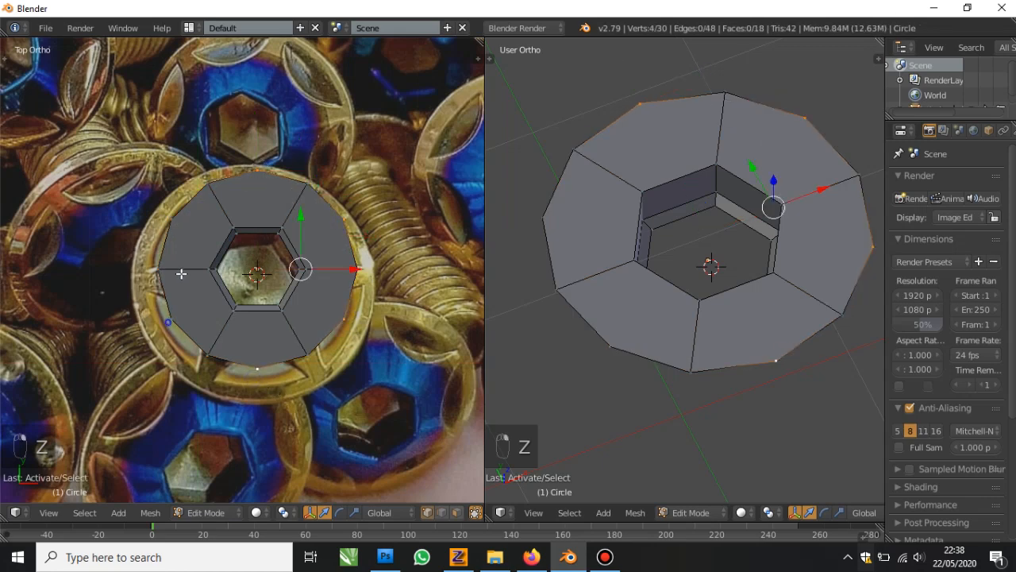
shift+right_click(169, 320)
shift+right_click(171, 219)
key(s)
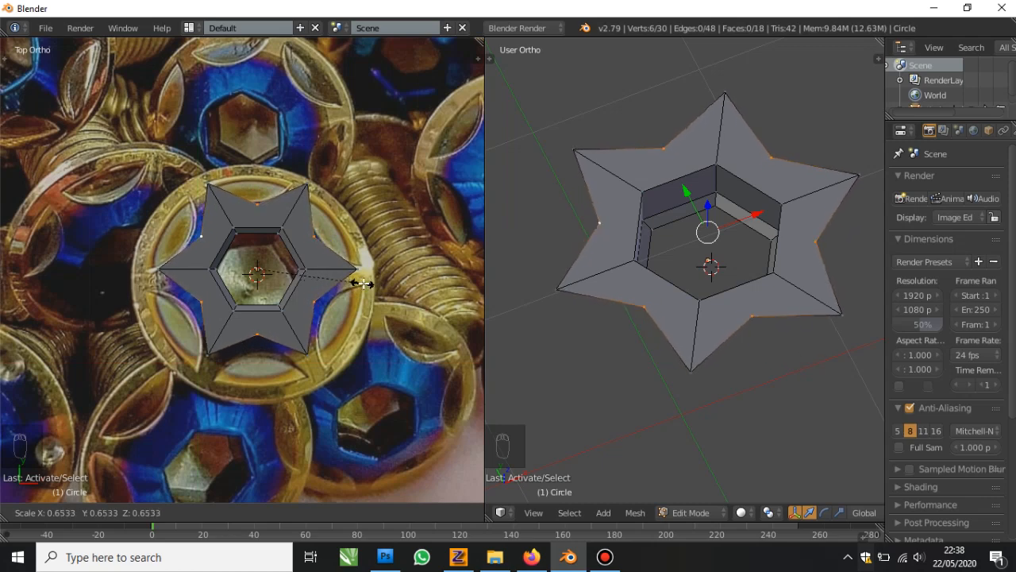
click(365, 282)
Select the entire outline of the star and try subdividing its edges
scroll(247, 211, up, 2)
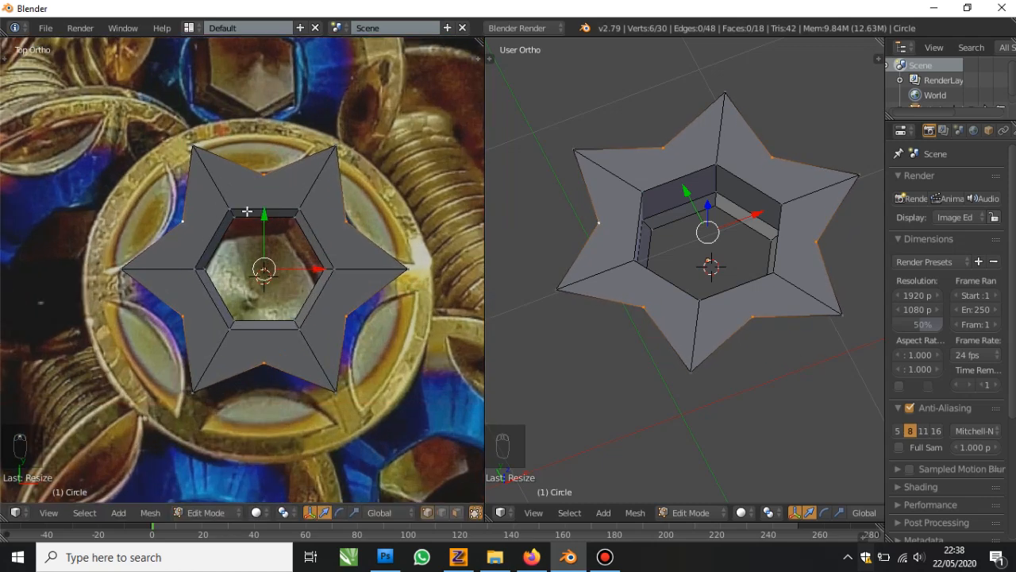
right_click(199, 146)
ctrl+right_click(337, 148)
ctrl+right_click(412, 267)
ctrl+right_click(336, 389)
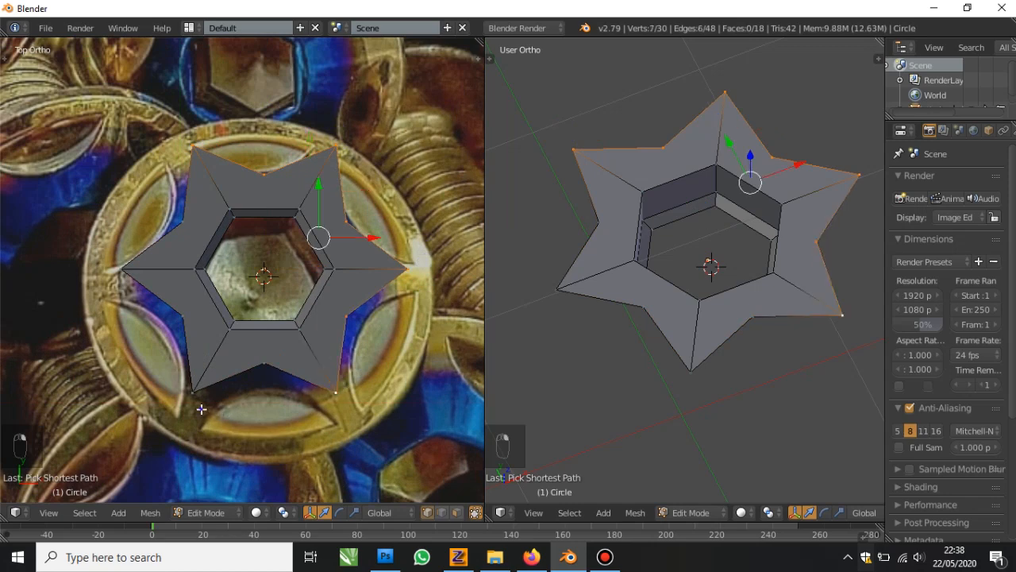
ctrl+right_click(202, 409)
ctrl+right_click(127, 275)
ctrl+right_click(191, 131)
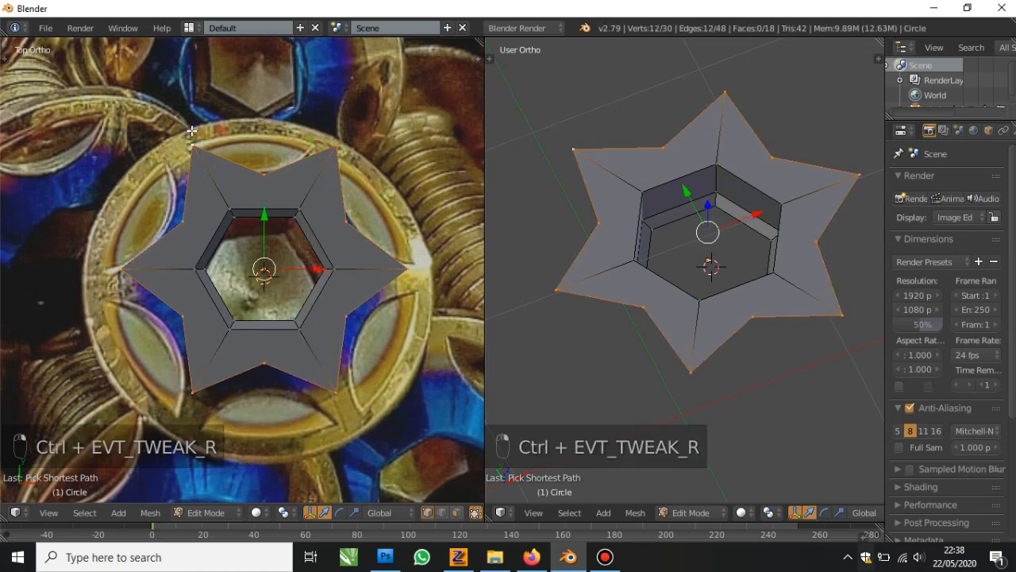
key(w)
click(181, 149)
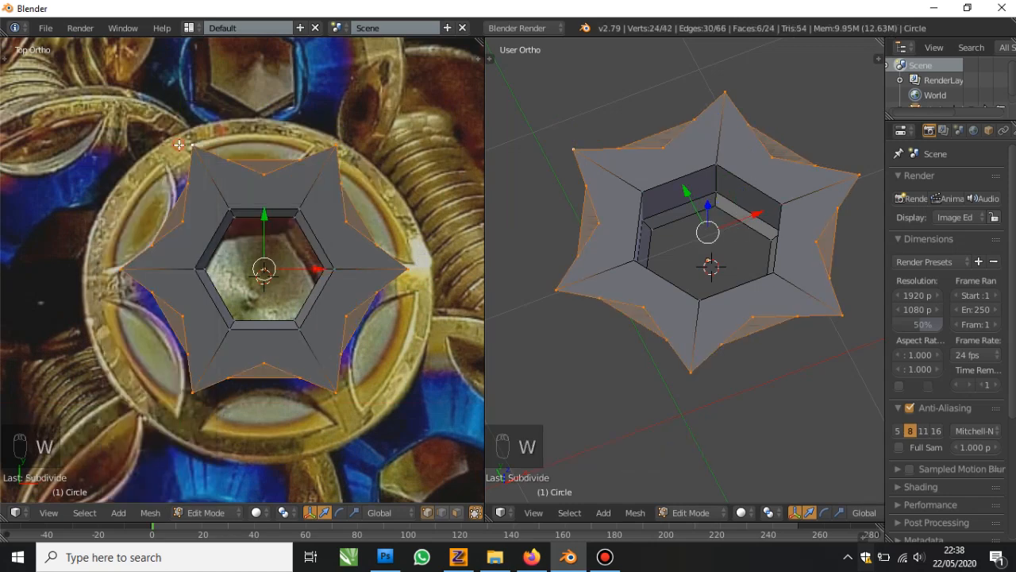
key(z)
key(z)
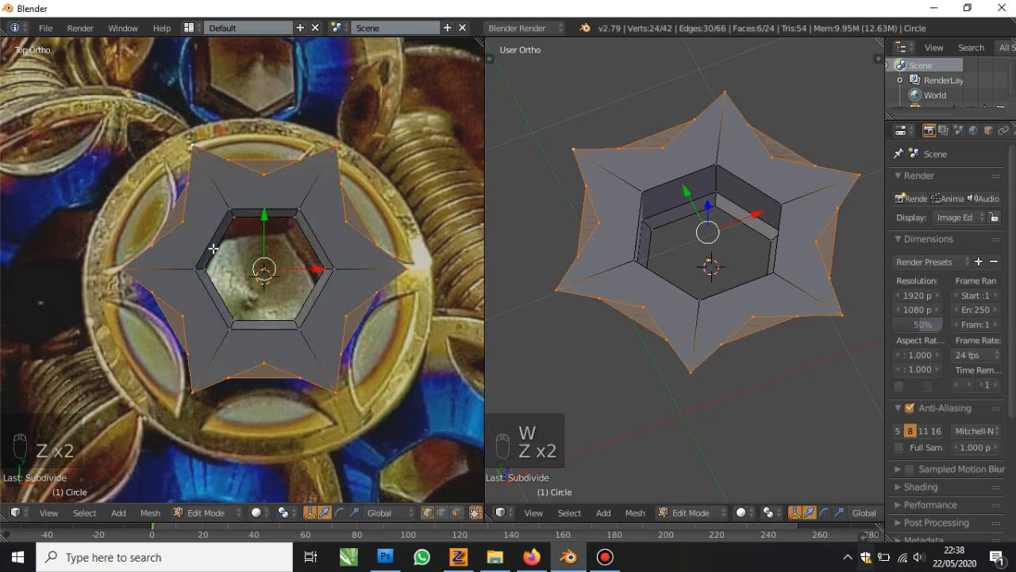
key(ctrl+z)
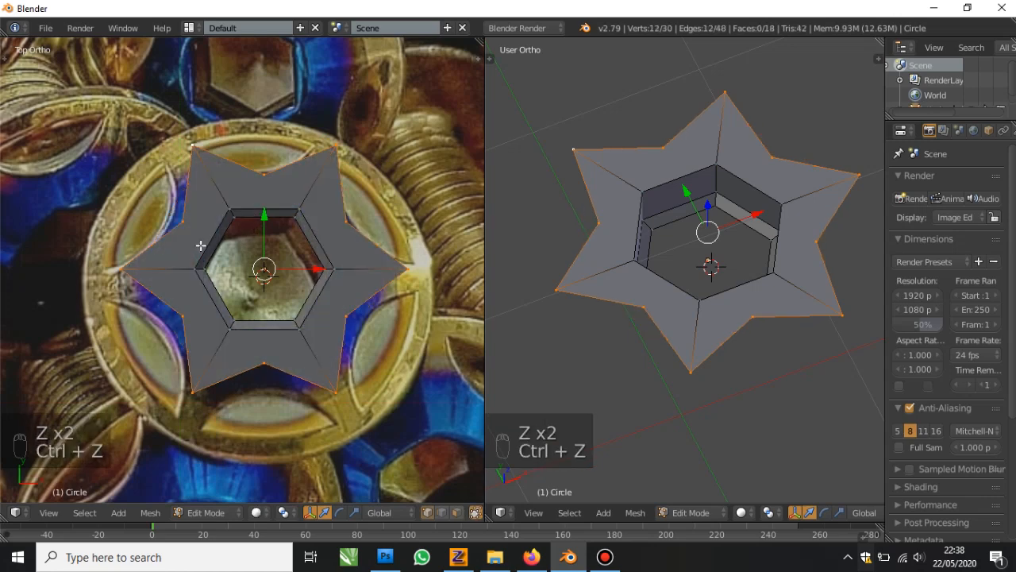
Knife-cut from the star's upper-left and top notches to the middle of the facing hexagonal socket edges
scroll(201, 245, up, 1)
key(k)
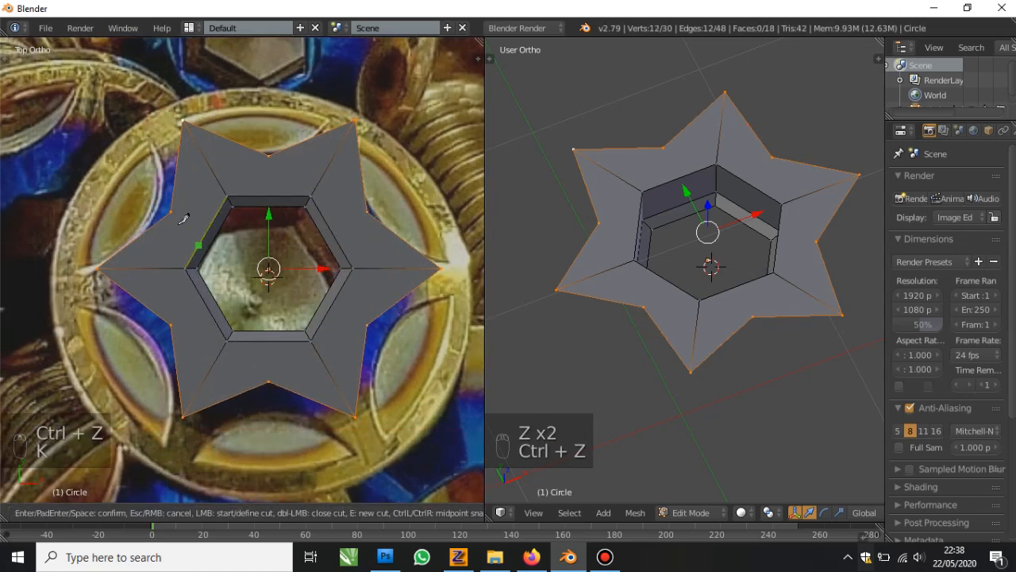
click(171, 213)
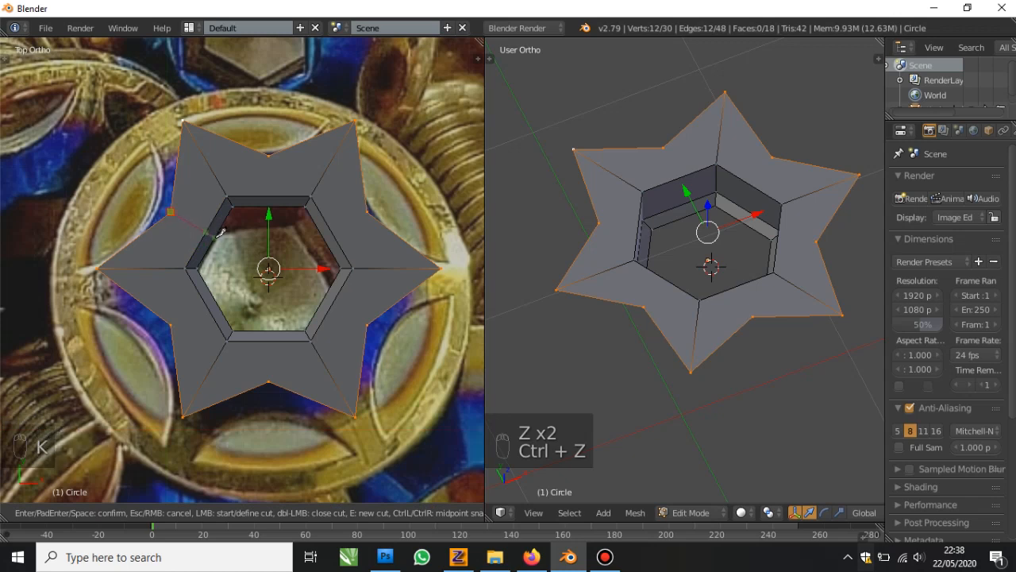
click(208, 232)
key(Return)
key(k)
click(268, 156)
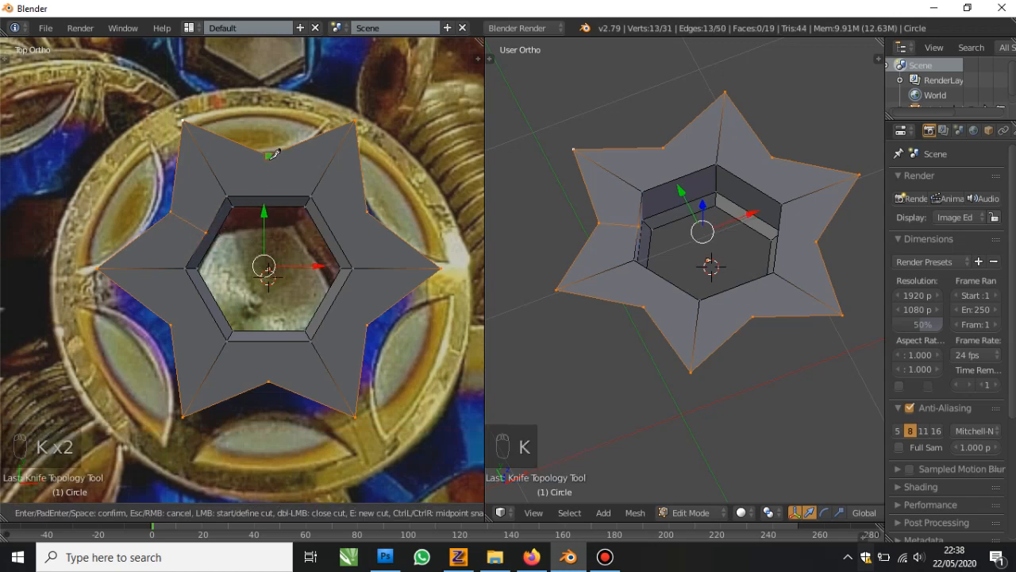
click(274, 198)
key(Return)
Knife-cut from the star's upper-right and lower-right notches to the middle of the facing socket edges
key(k)
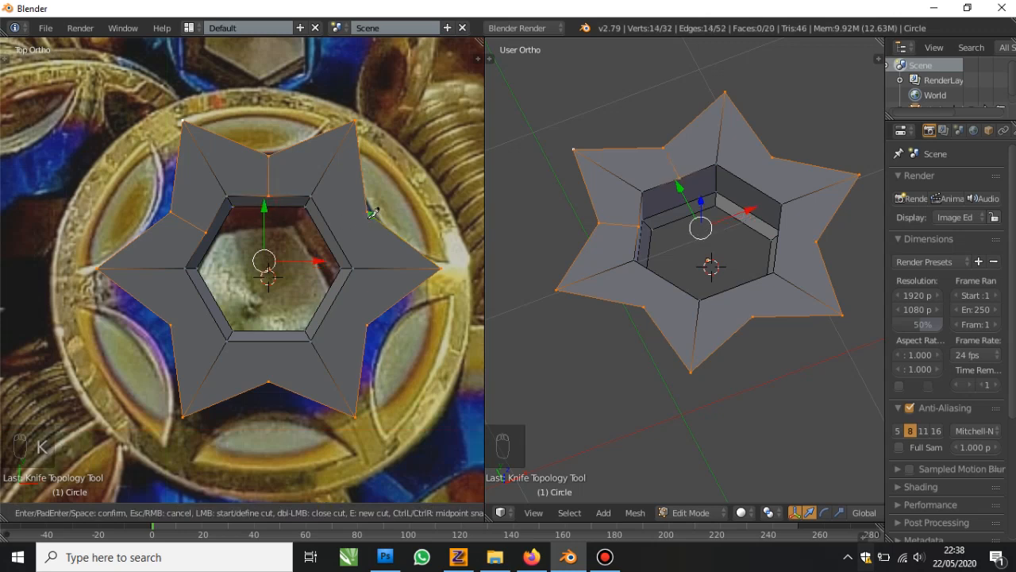
click(332, 231)
click(367, 324)
key(Return)
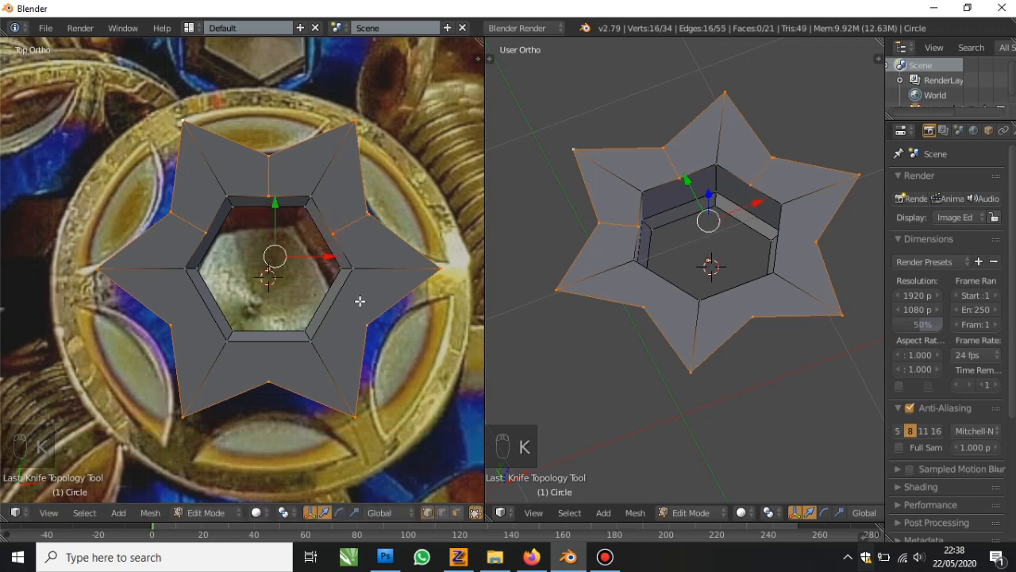
key(k)
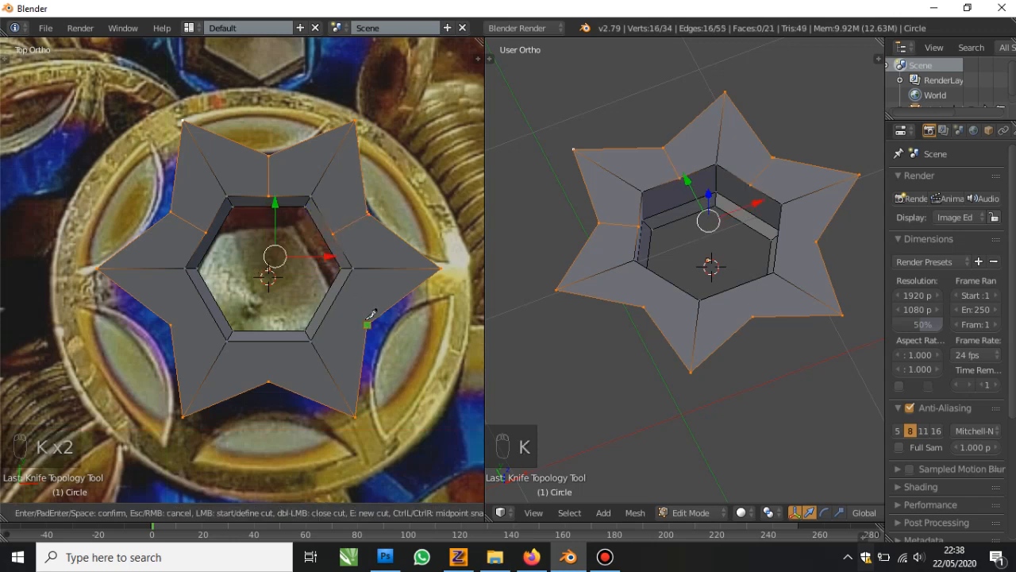
click(327, 292)
key(Return)
Knife-cut from the star's bottom and lower-left notches to the middle of the facing socket edges
key(k)
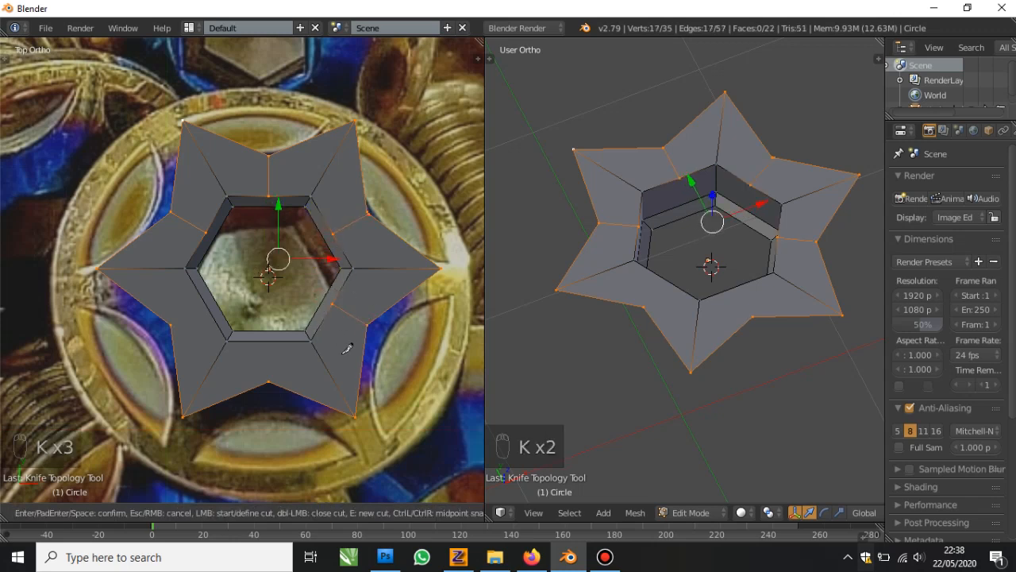
right_click(268, 343)
key(k)
click(268, 382)
click(274, 326)
key(Return)
key(k)
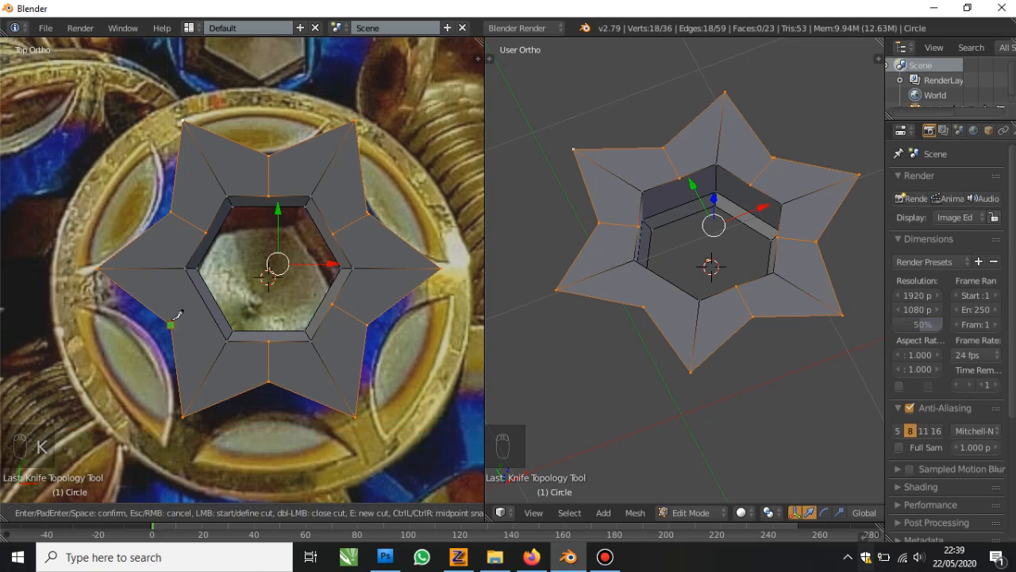
click(176, 315)
click(211, 302)
key(Return)
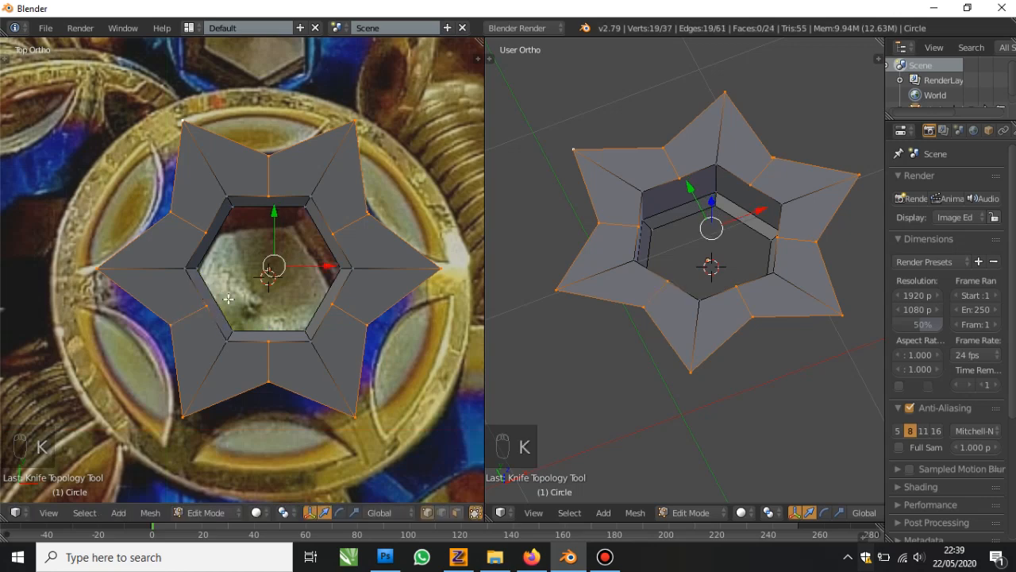
Loop-select the star's outer edges around the new knife cuts and subdivide them
key(a)
right_click(84, 257)
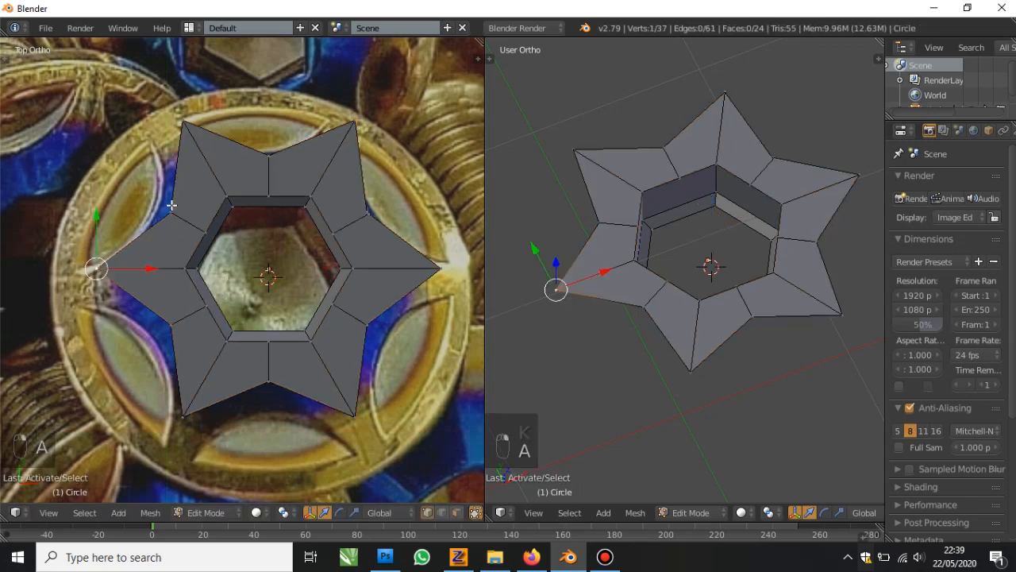
alt+right_click(172, 206)
key(z)
key(z)
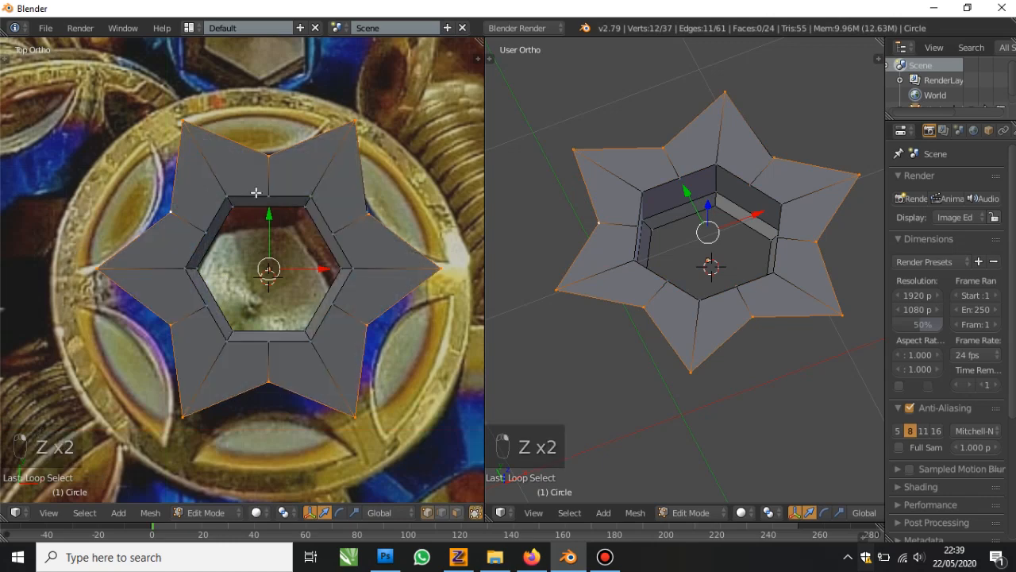
key(s)
key(w)
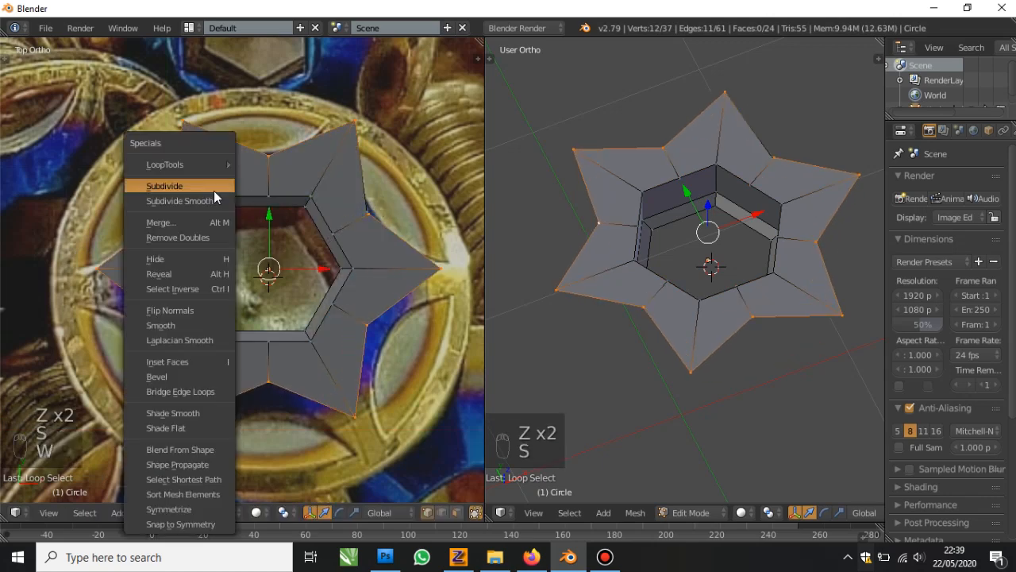
click(214, 191)
Select the new edge midpoints from the star's left arm around its upper arms to the right arm
right_click(147, 233)
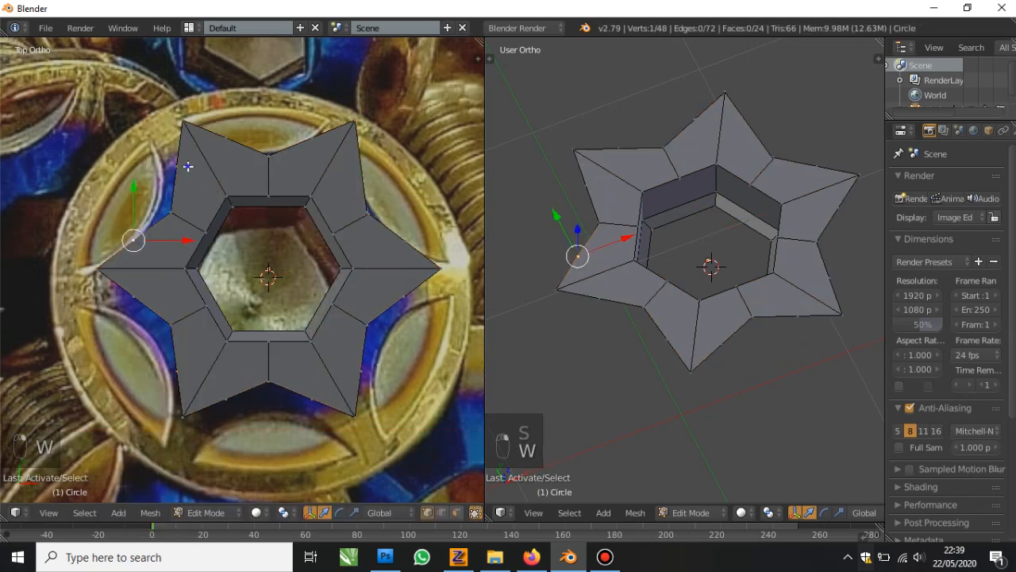
shift+right_click(188, 166)
shift+right_click(239, 136)
shift+right_click(318, 137)
shift+right_click(406, 234)
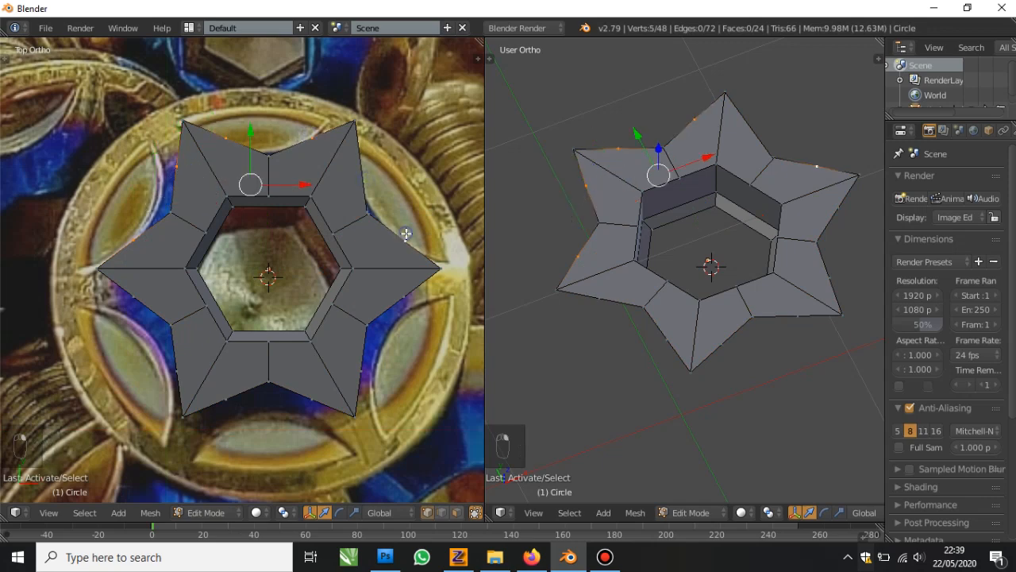
Undo the midpoint selections, the outline subdivision and the preceding loop selection
key(ctrl+z)
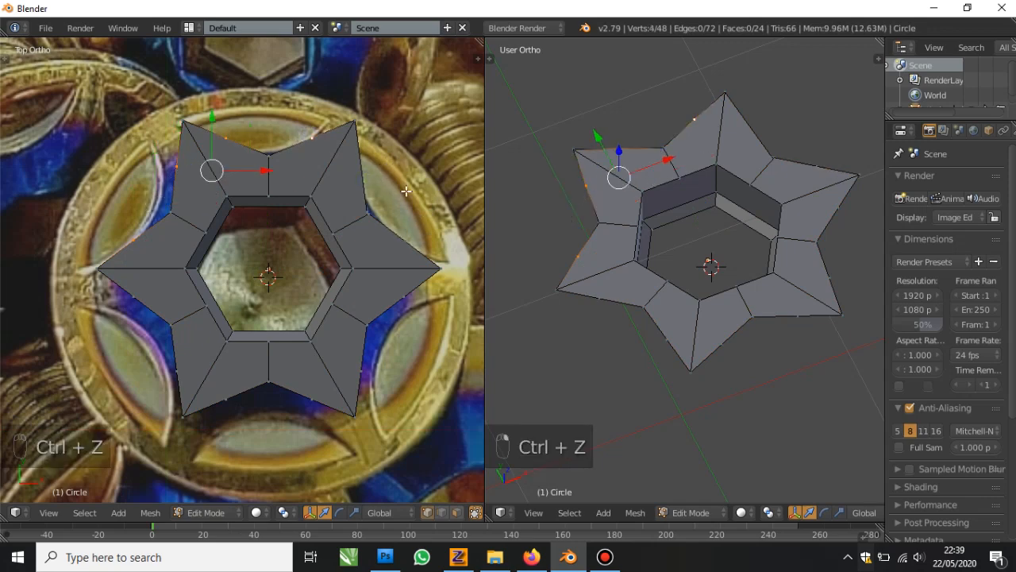
key(ctrl+z)
key(ctrl+z)
key(ctrl+z)
key(ctrl+z)
key(ctrl+z)
key(ctrl+z)
key(ctrl+z)
key(ctrl+z)
key(ctrl+z)
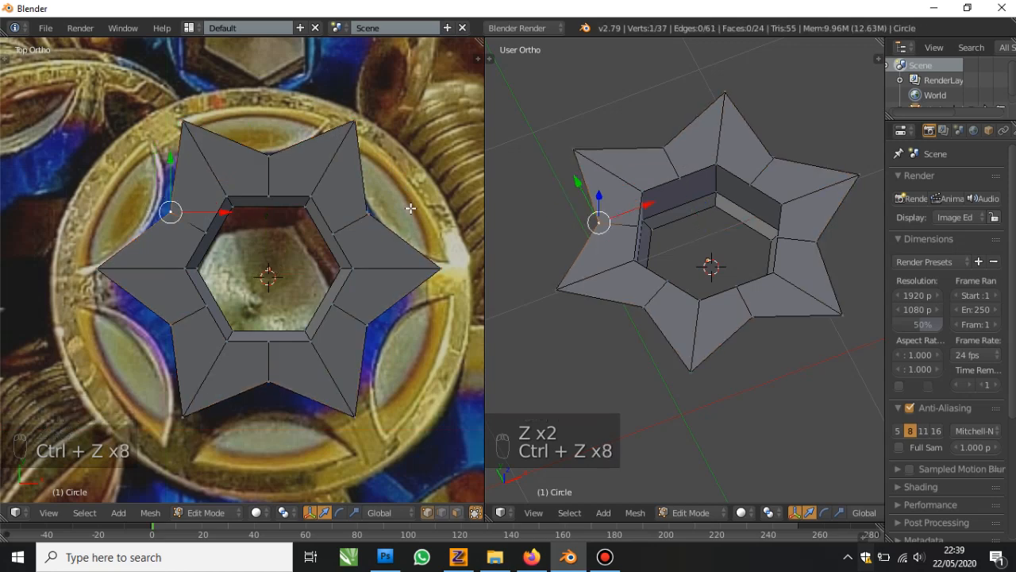
key(ctrl+z)
key(ctrl+z)
Undo the earlier work back to before the upper-right, lower-right, bottom and lower-left notches were knife-cut, and clear the selection
key(z)
scroll(267, 276, up, 2)
scroll(278, 273, up, 3)
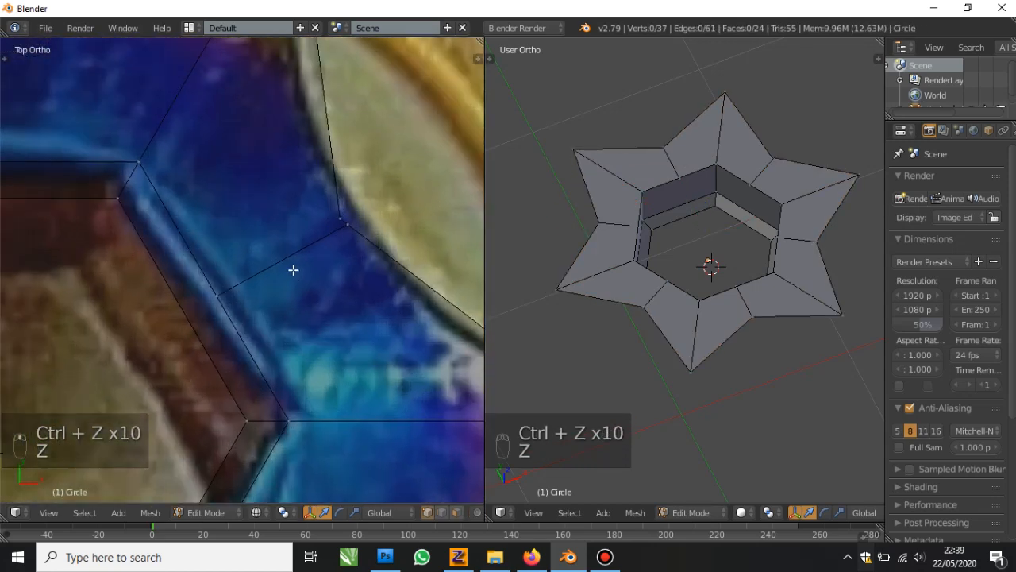
key(z)
scroll(328, 263, down, 5)
scroll(332, 230, up, 6)
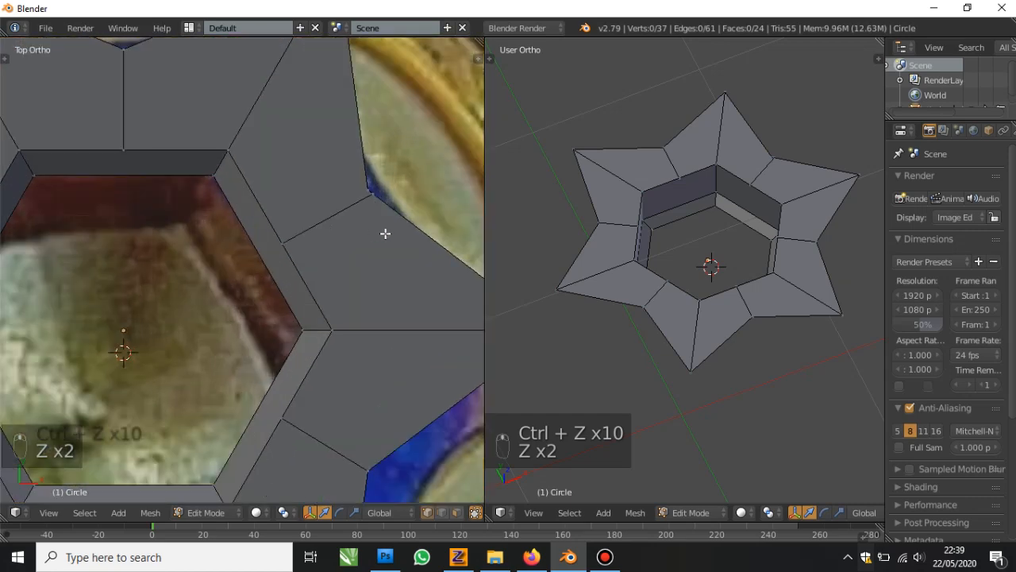
key(ctrl+z)
key(ctrl+z)
key(ctrl+z)
scroll(386, 232, down, 5)
key(ctrl+z)
key(ctrl+z)
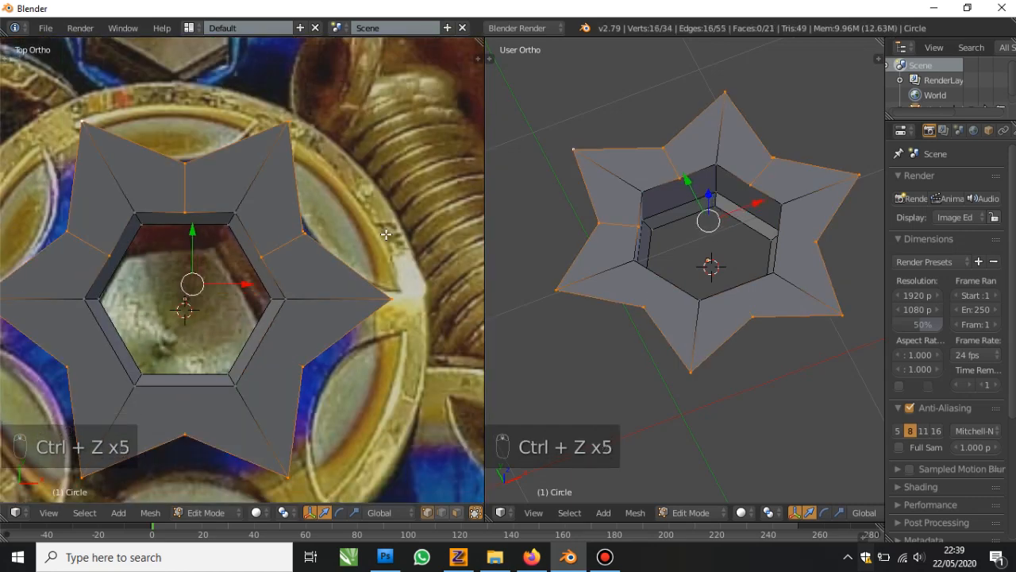
key(ctrl+z)
key(ctrl+z)
key(ctrl+shift+z)
key(ctrl+shift+z)
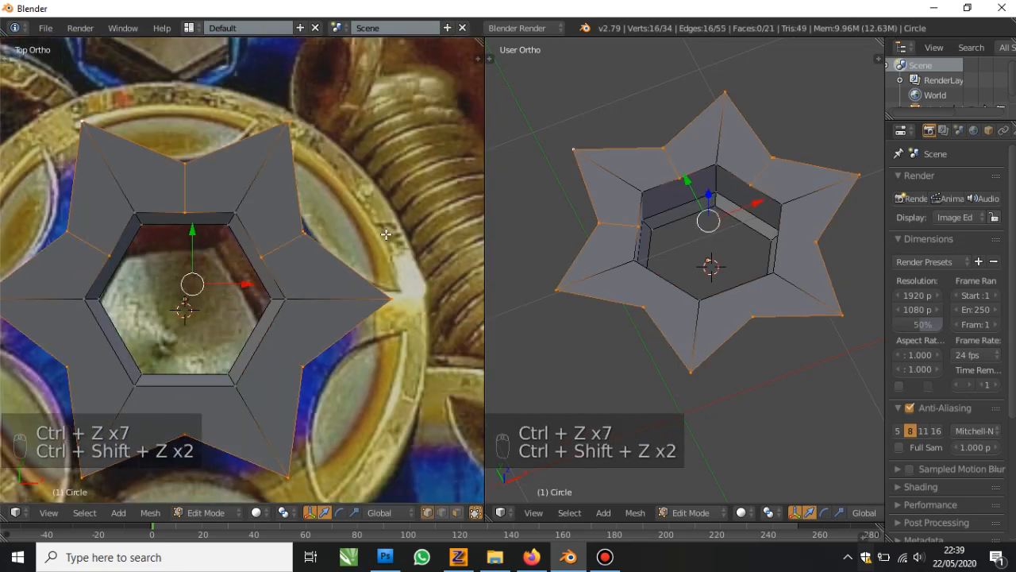
key(ctrl+z)
scroll(383, 238, up, 2)
key(a)
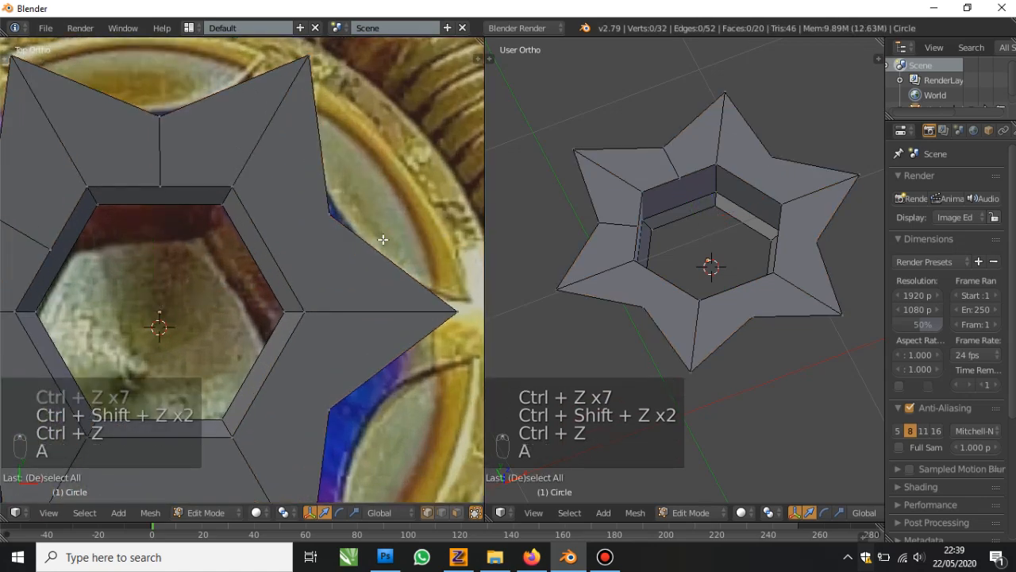
Knife-cut from the star's upper-right notch to the middle of the facing socket edge
key(z)
key(z)
key(k)
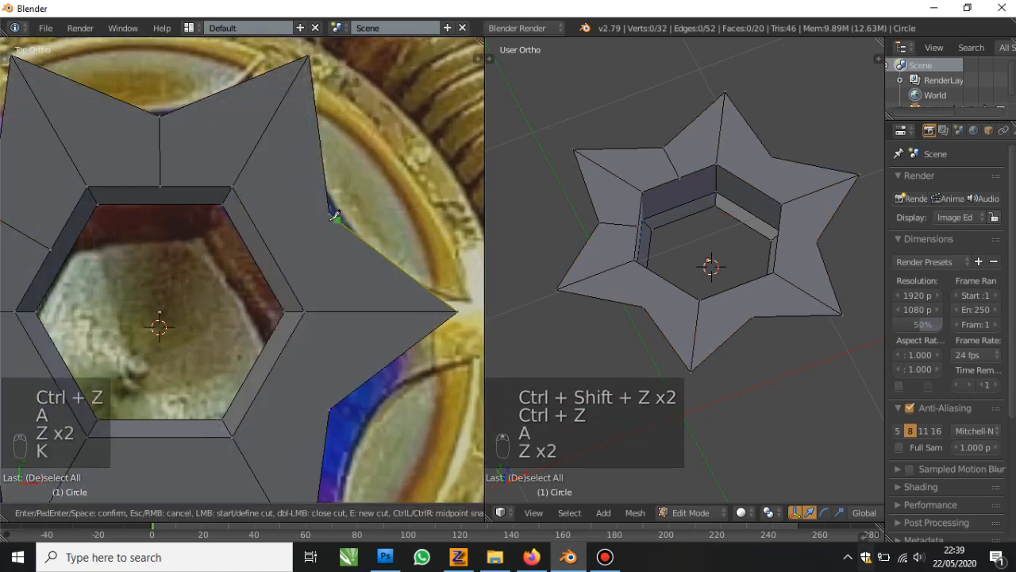
click(330, 214)
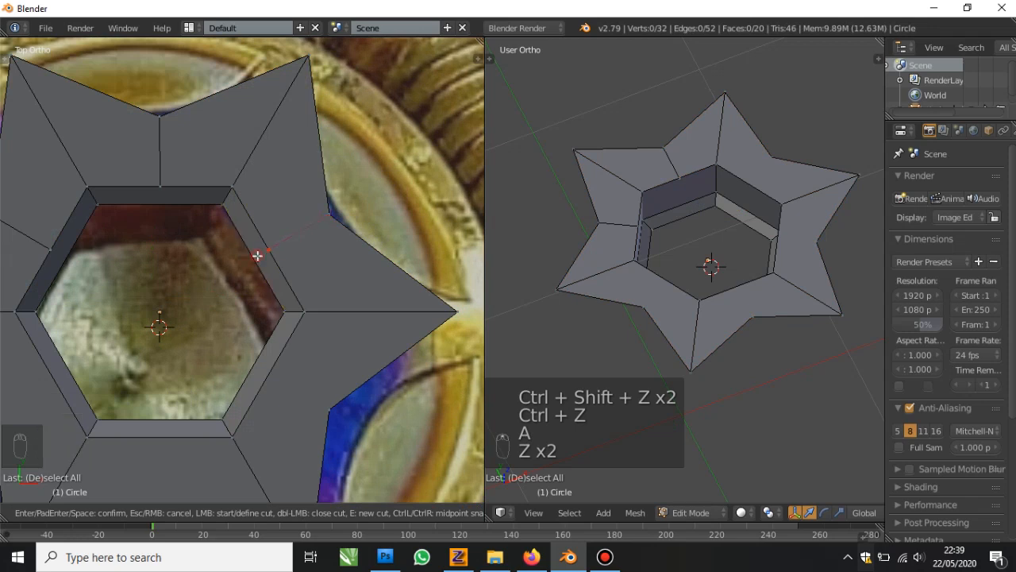
click(257, 255)
key(Return)
Knife-cut from the star's lower-right and bottom notches to the middle of the facing socket edges
scroll(309, 317, down, 1)
key(k)
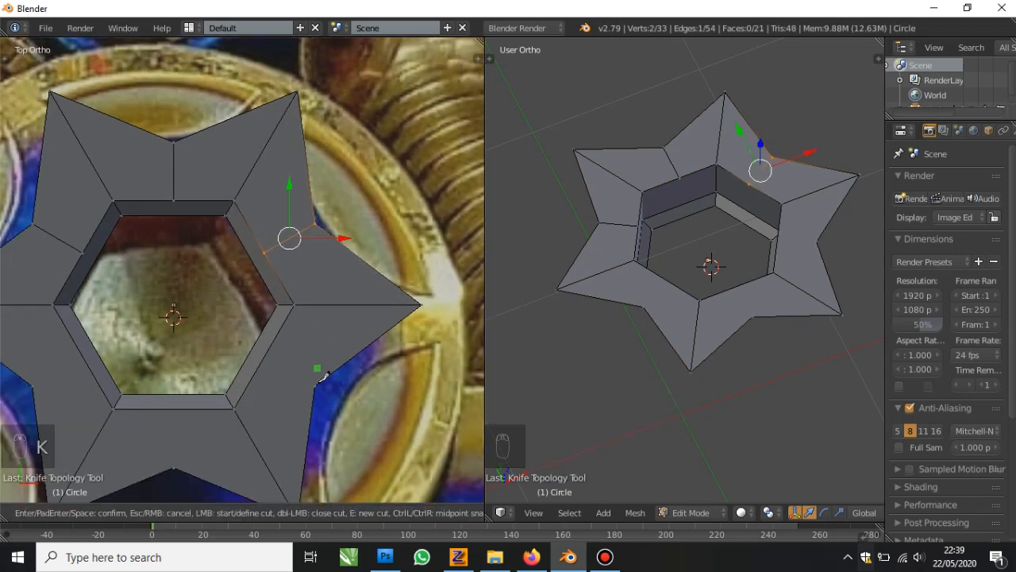
click(305, 375)
click(262, 358)
key(Return)
key(k)
click(174, 468)
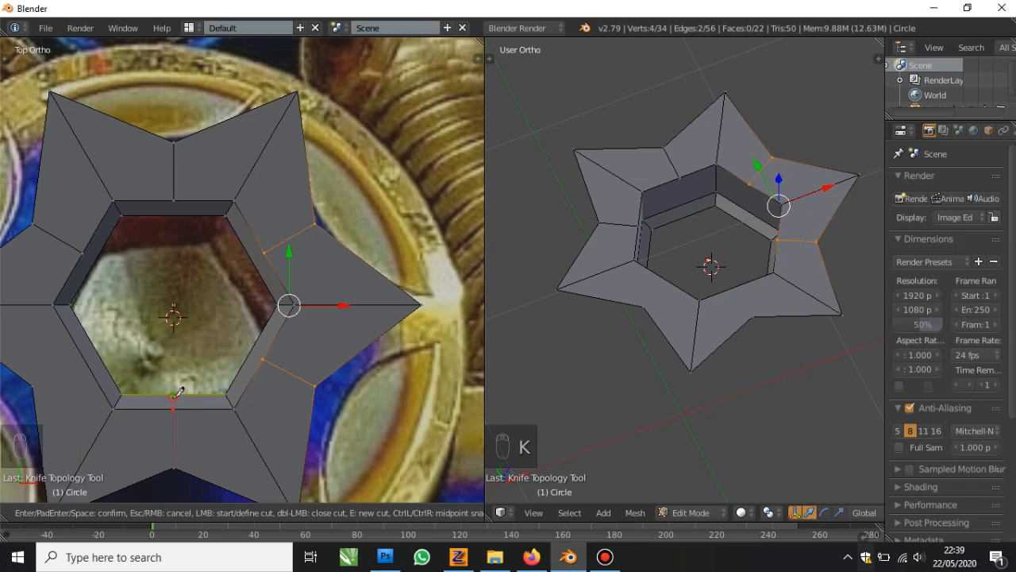
click(176, 393)
key(Return)
key(k)
click(32, 386)
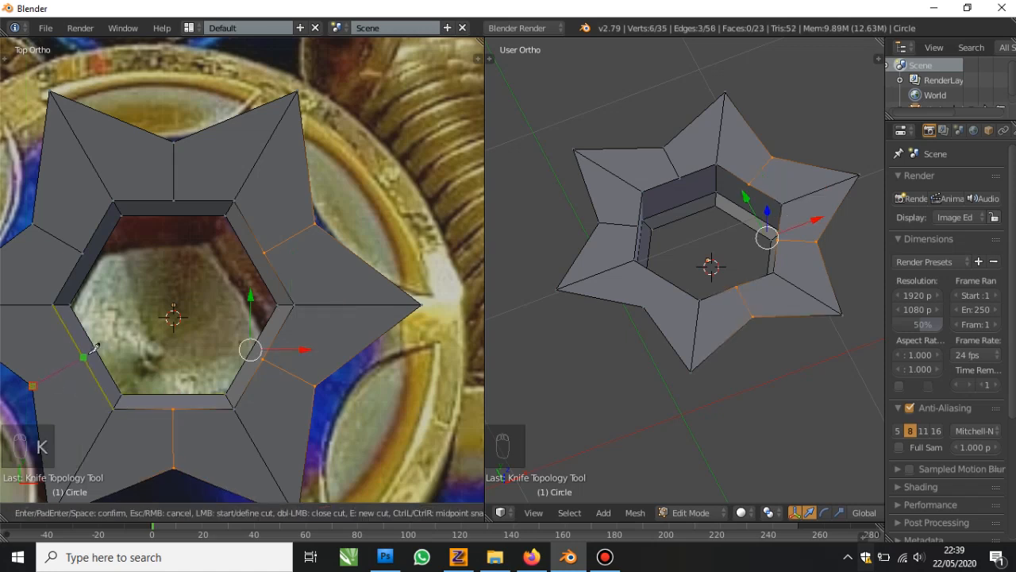
click(96, 346)
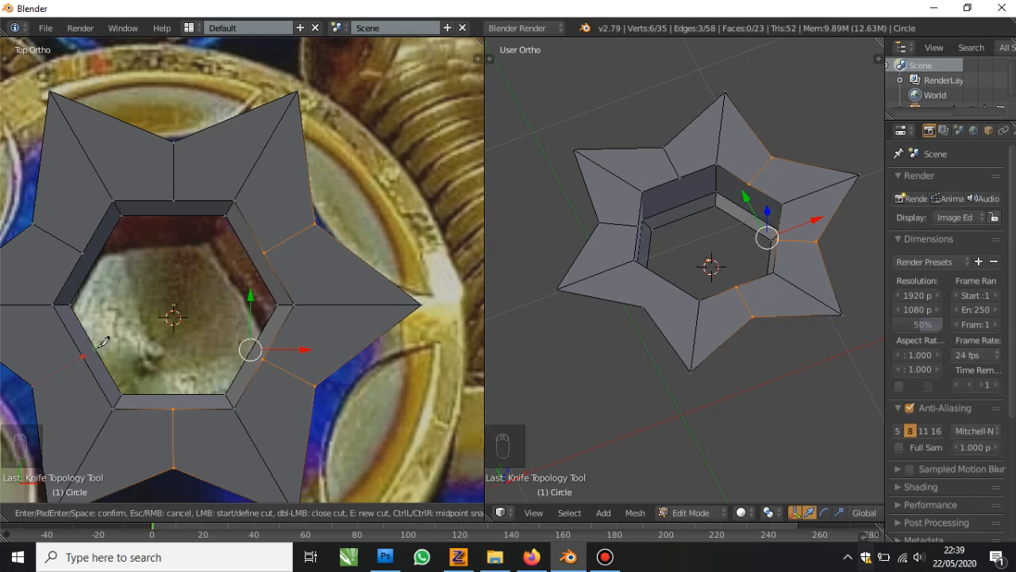
key(Return)
key(k)
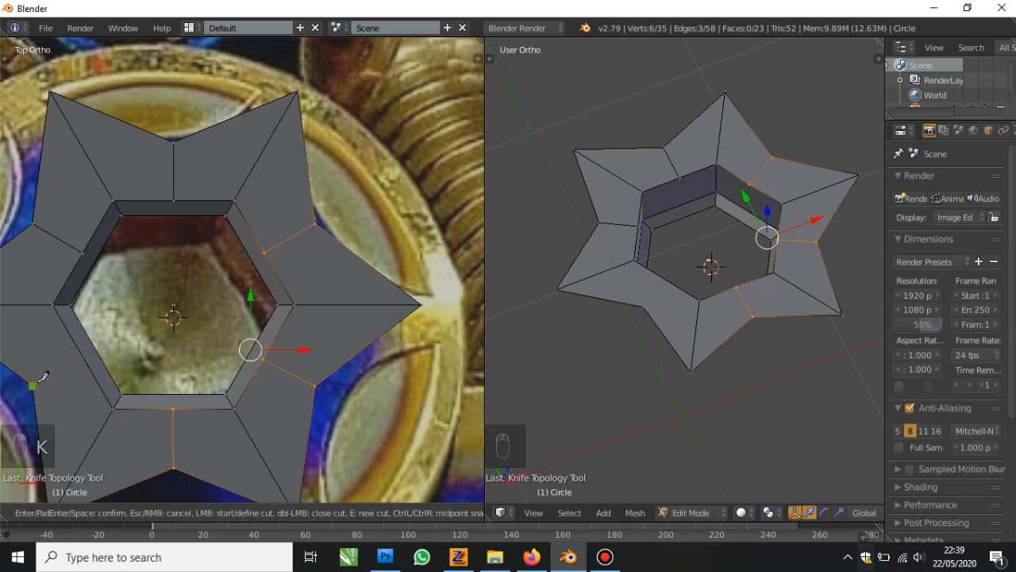
key(Escape)
Knife-cut from the star's lower-left notch to the middle of the facing socket edge
key(k)
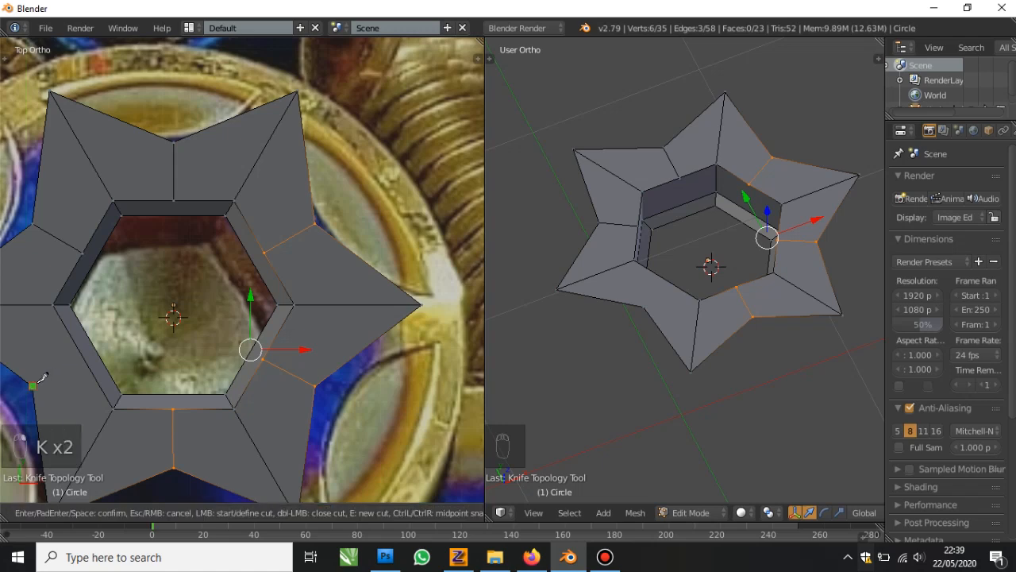
click(34, 384)
click(94, 346)
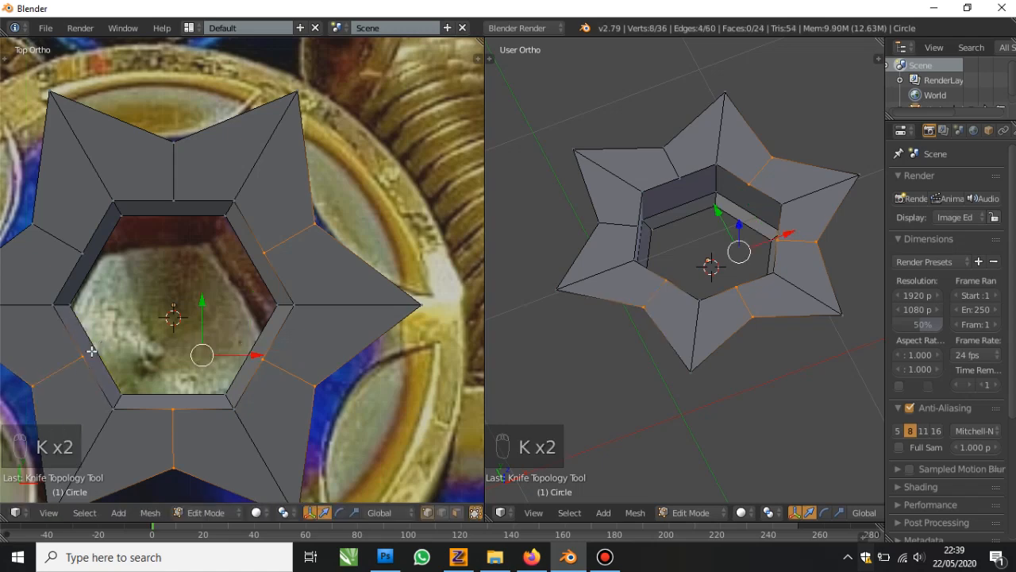
key(Return)
Loop-select only the star's complete outer outline and subdivide its edges once
key(a)
shift+middle_drag(168, 320, 225, 298)
key(z)
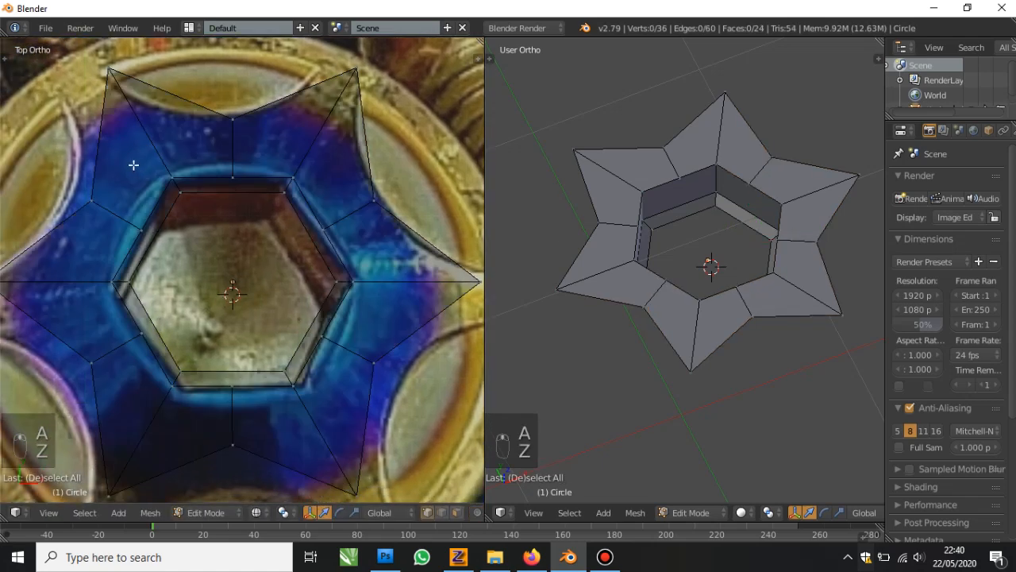
right_click(97, 168)
alt+right_click(95, 167)
key(z)
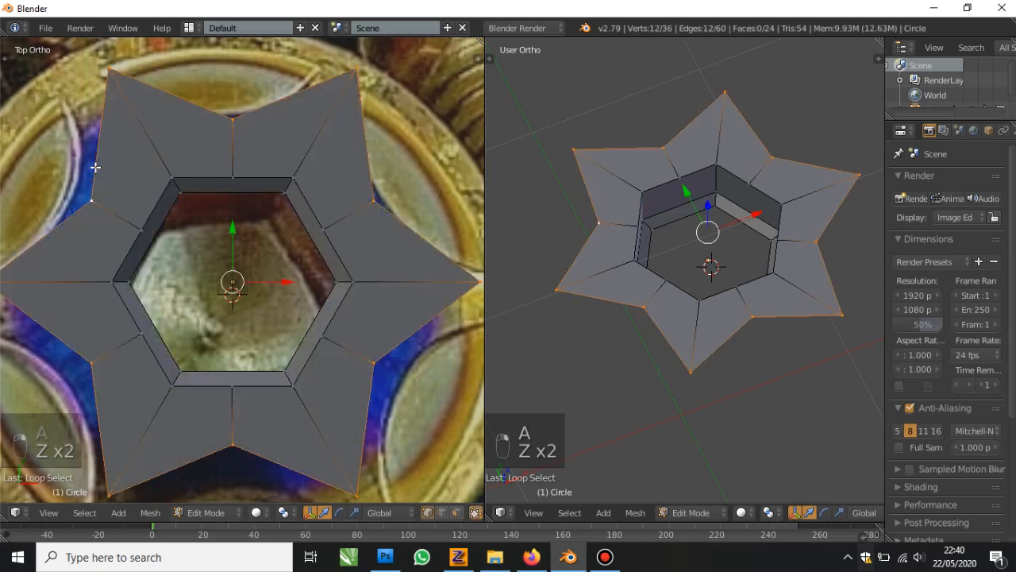
scroll(95, 167, down, 1)
key(w)
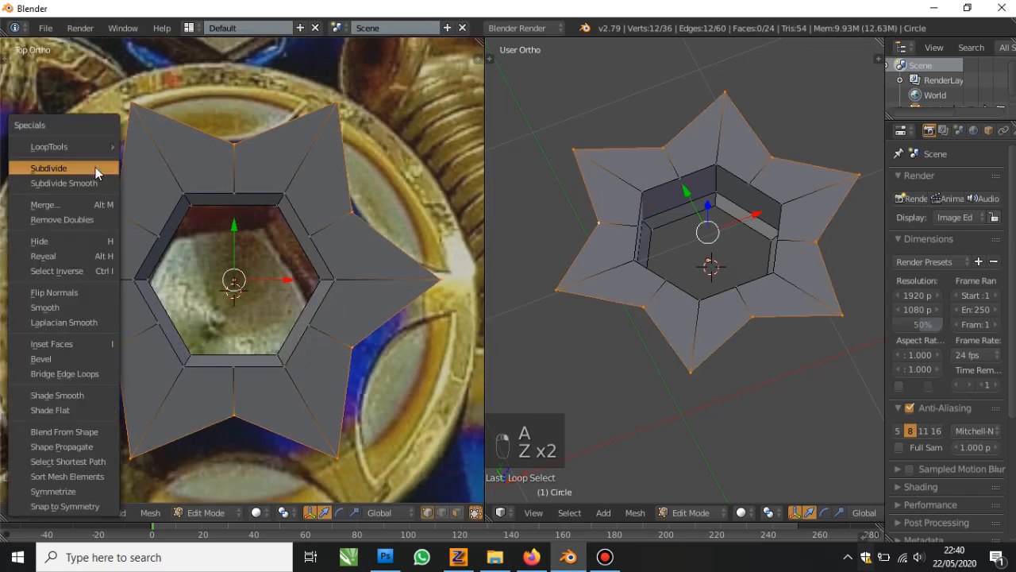
click(95, 169)
Select the twelve new midpoint vertices around the star's outline and scale them inward toward the socket
right_click(80, 238)
shift+right_click(134, 161)
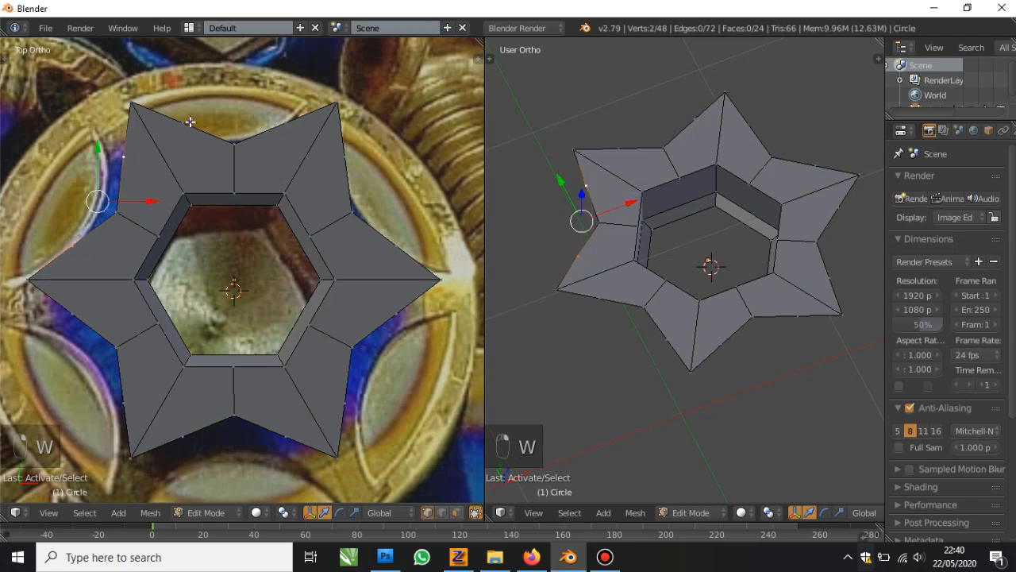
shift+right_click(190, 121)
shift+right_click(285, 122)
shift+right_click(344, 157)
shift+right_click(395, 247)
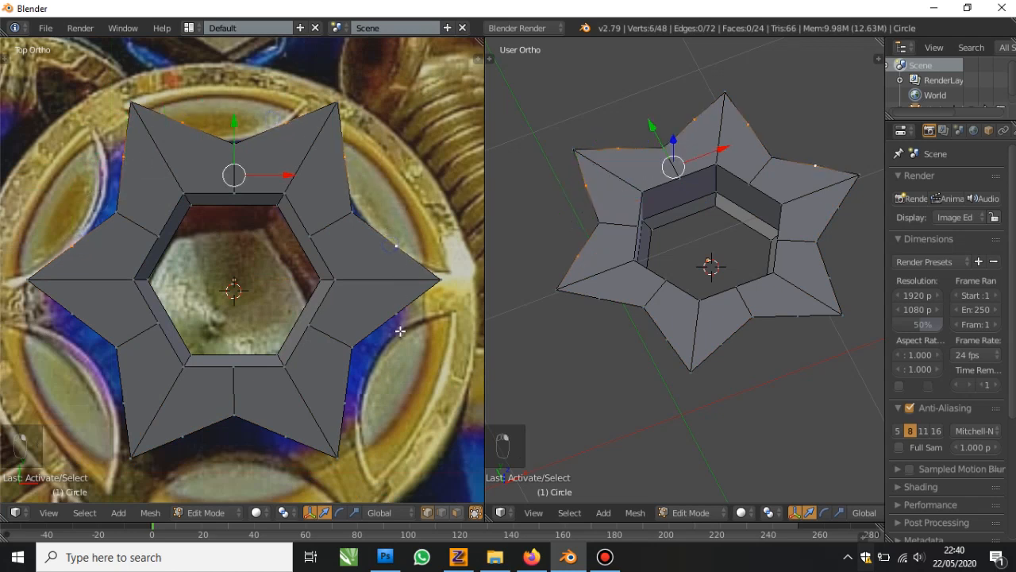
shift+right_click(396, 314)
shift+right_click(343, 403)
shift+right_click(285, 435)
shift+right_click(183, 435)
shift+right_click(125, 403)
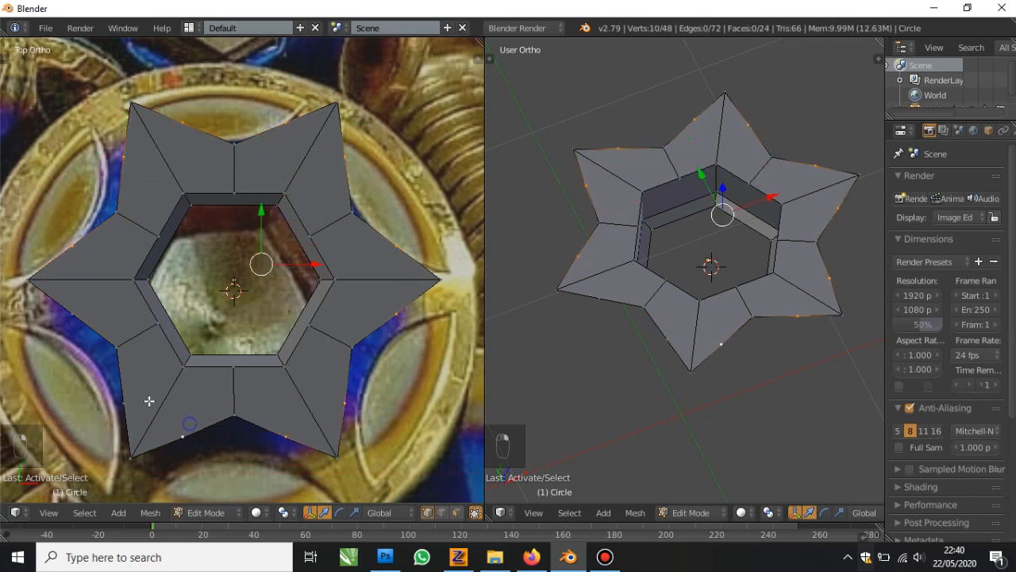
shift+right_click(73, 314)
key(s)
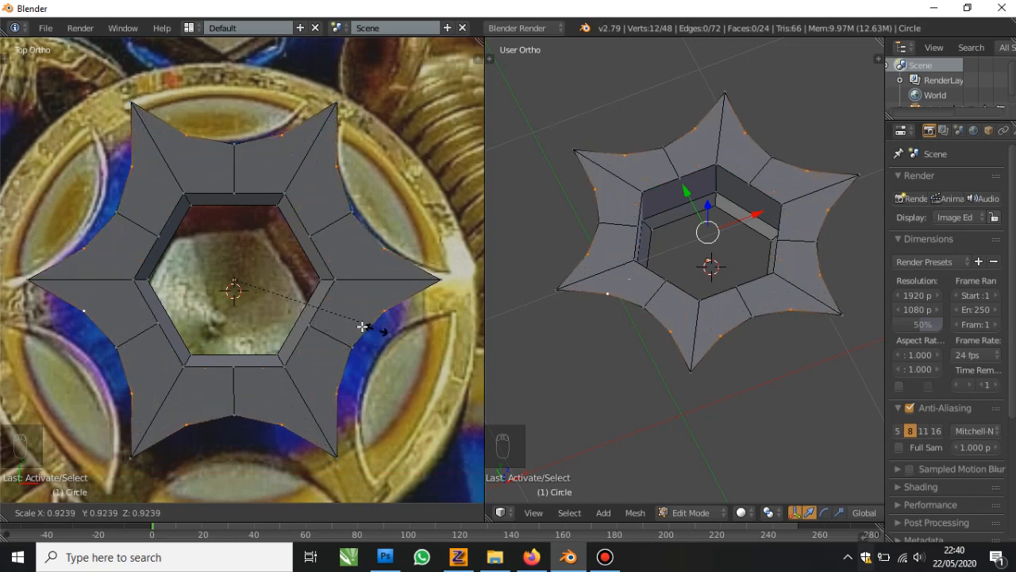
click(366, 326)
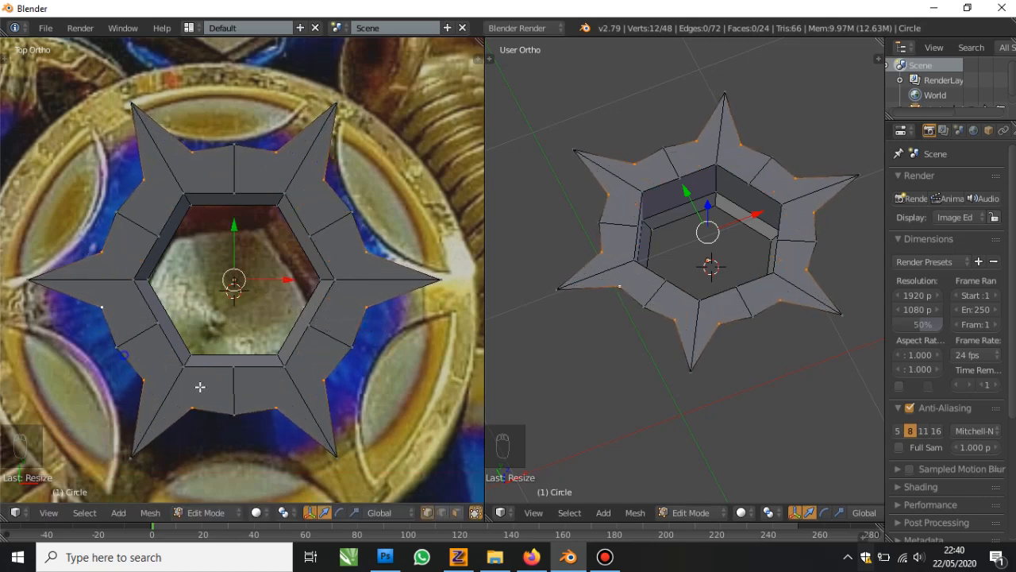
Select the six notch vertices between the star's arms and scale them inward so the notches form smooth concave curves
right_click(116, 346)
shift+right_click(234, 414)
shift+right_click(351, 346)
shift+right_click(352, 213)
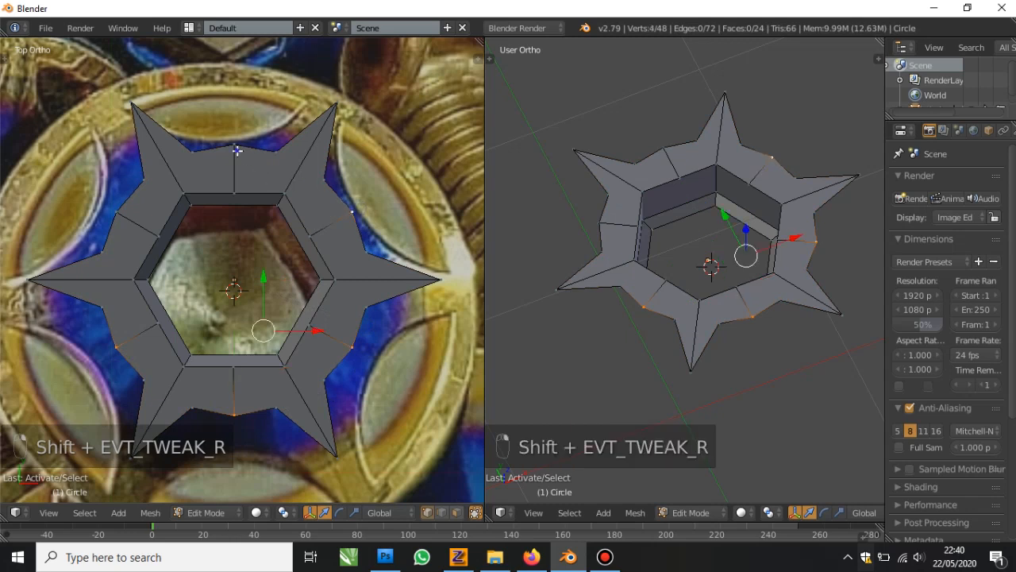
shift+right_click(236, 150)
shift+right_click(134, 211)
key(s)
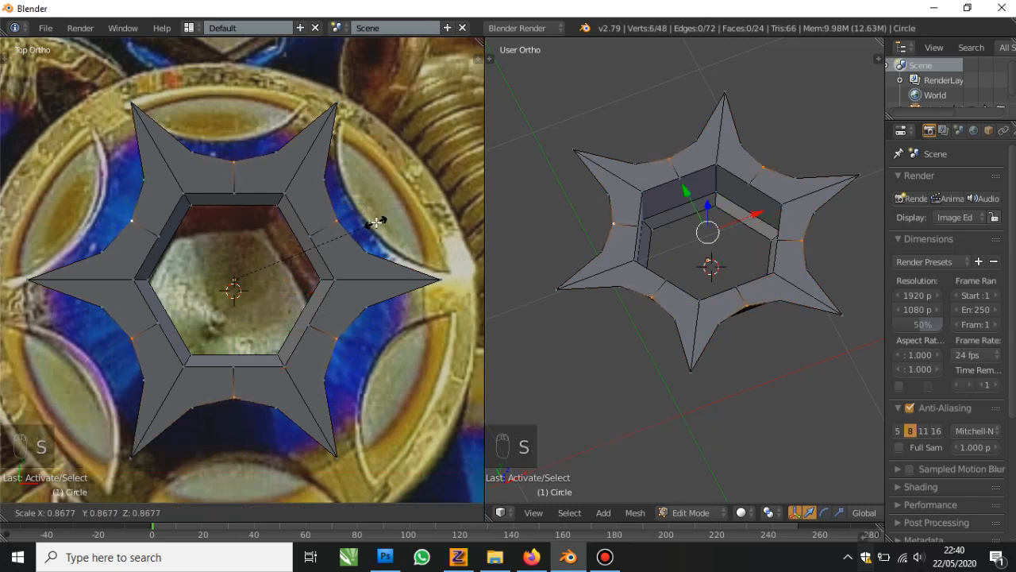
click(381, 222)
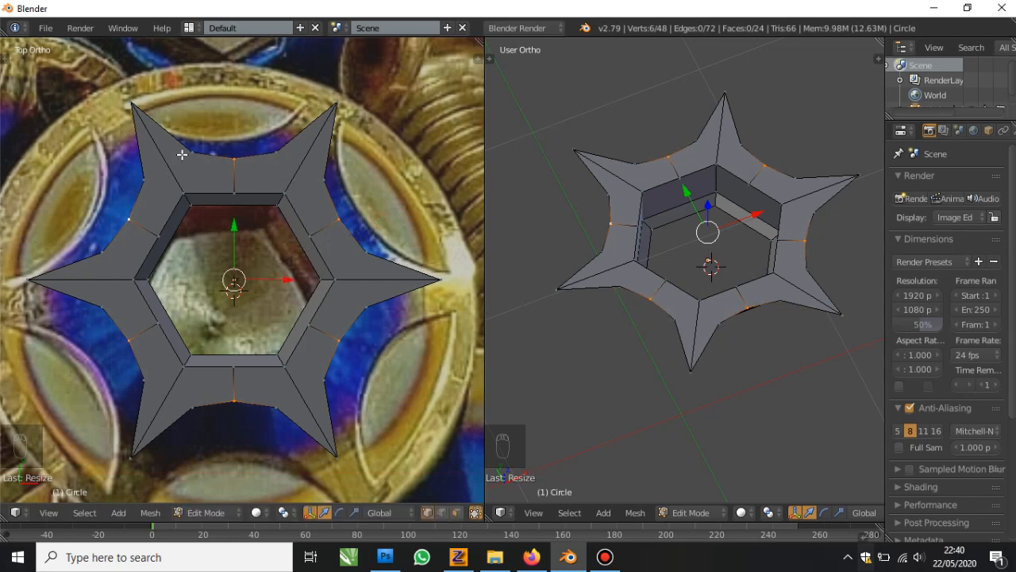
Select the curved notch segments between all six star tips, scale them outward toward the reference scallops, and clear the selection
right_click(193, 151)
ctrl+right_click(278, 150)
shift+right_click(324, 179)
ctrl+right_click(368, 253)
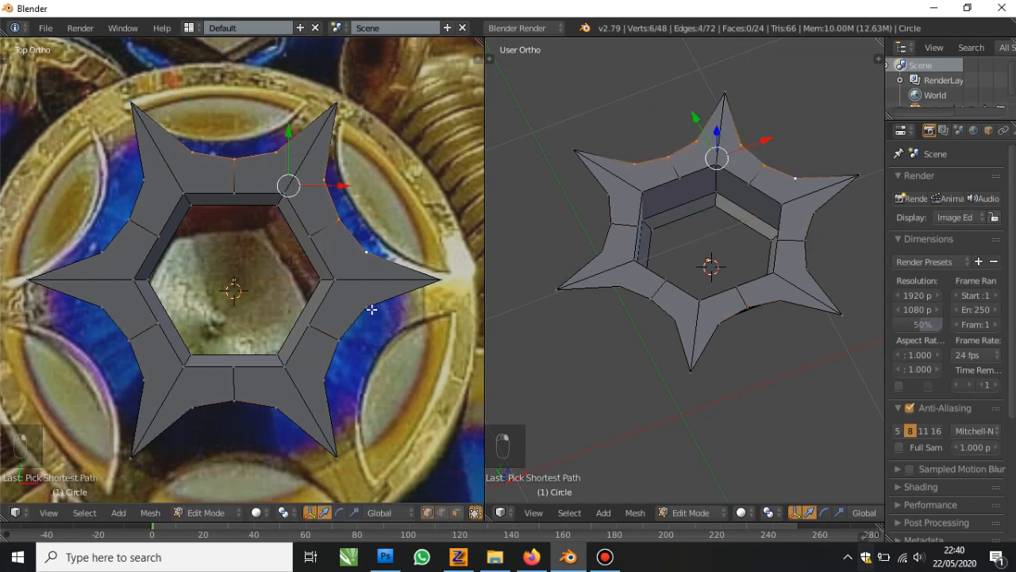
shift+right_click(369, 308)
ctrl+right_click(325, 378)
shift+right_click(274, 408)
ctrl+right_click(194, 405)
shift+right_click(145, 371)
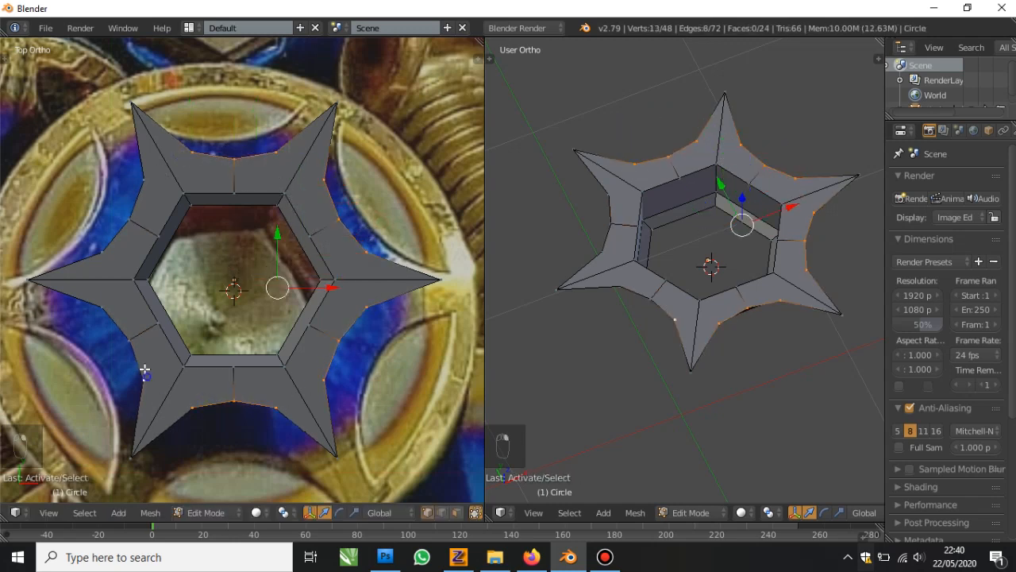
ctrl+right_click(106, 305)
shift+right_click(111, 250)
ctrl+right_click(148, 183)
key(s)
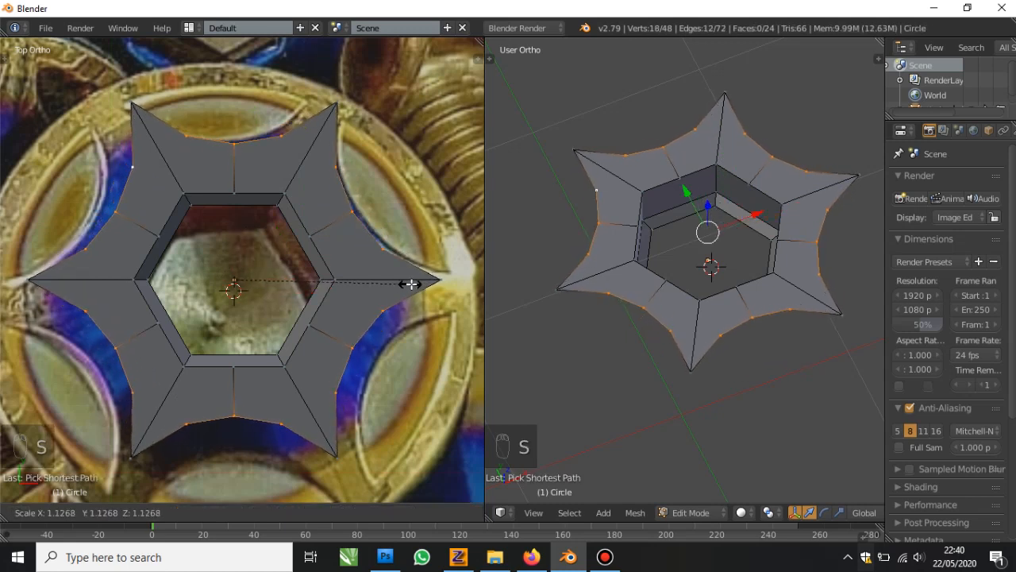
click(408, 281)
key(a)
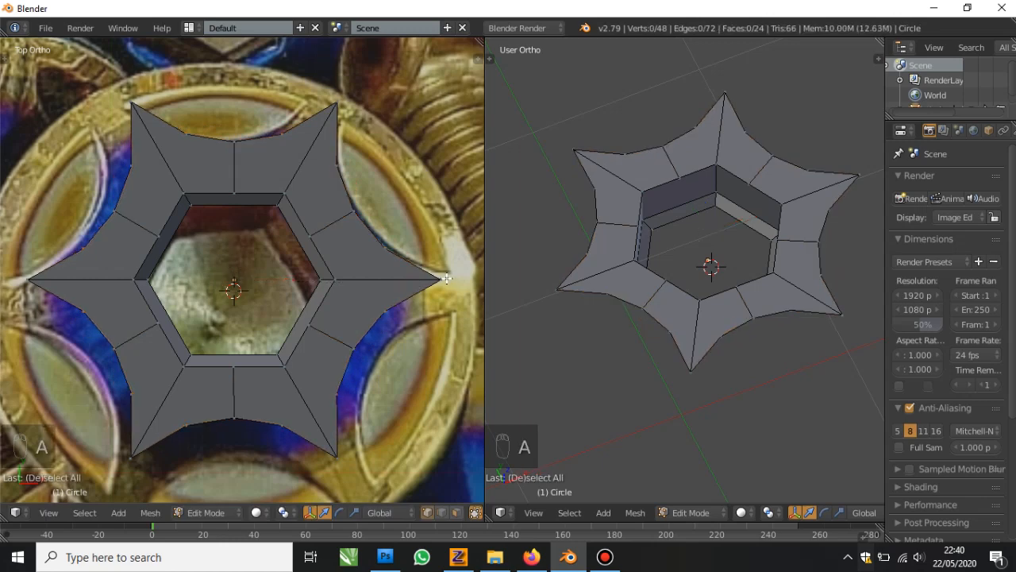
Select the star's entire outer outline by picking the shortest paths from tip to tip around all six arms
scroll(446, 278, down, 2)
key(z)
key(z)
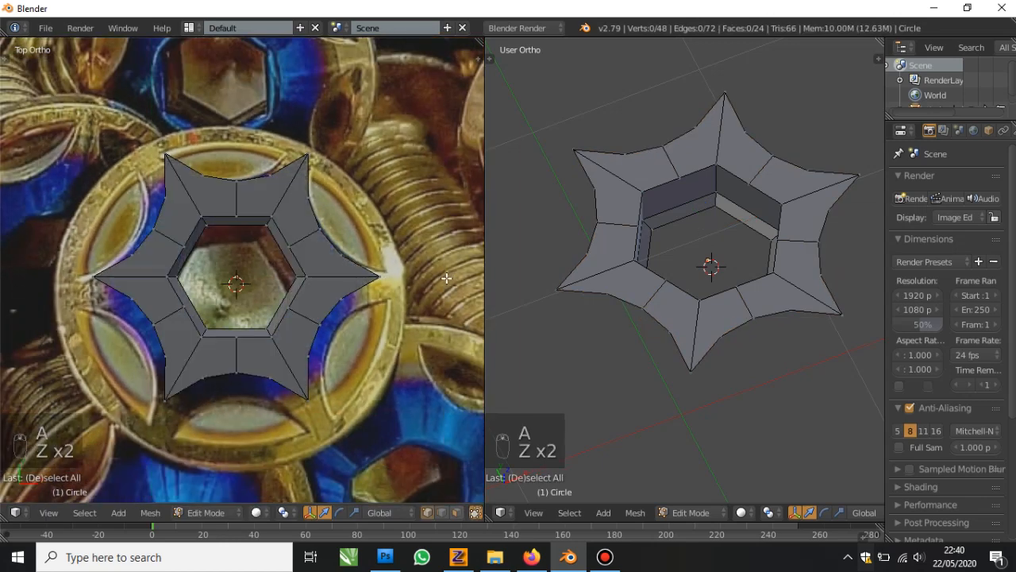
alt+right_click(601, 295)
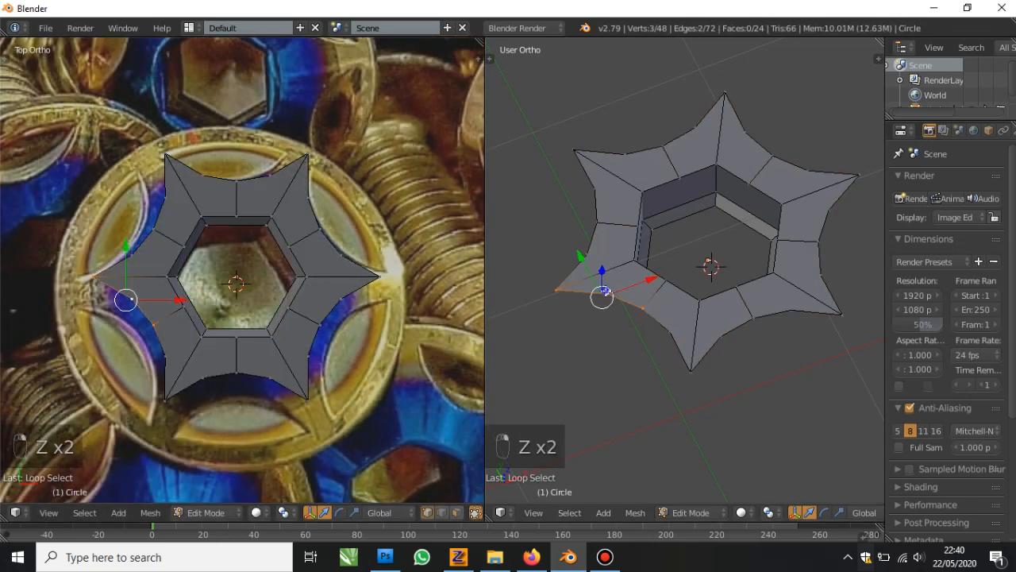
right_click(169, 153)
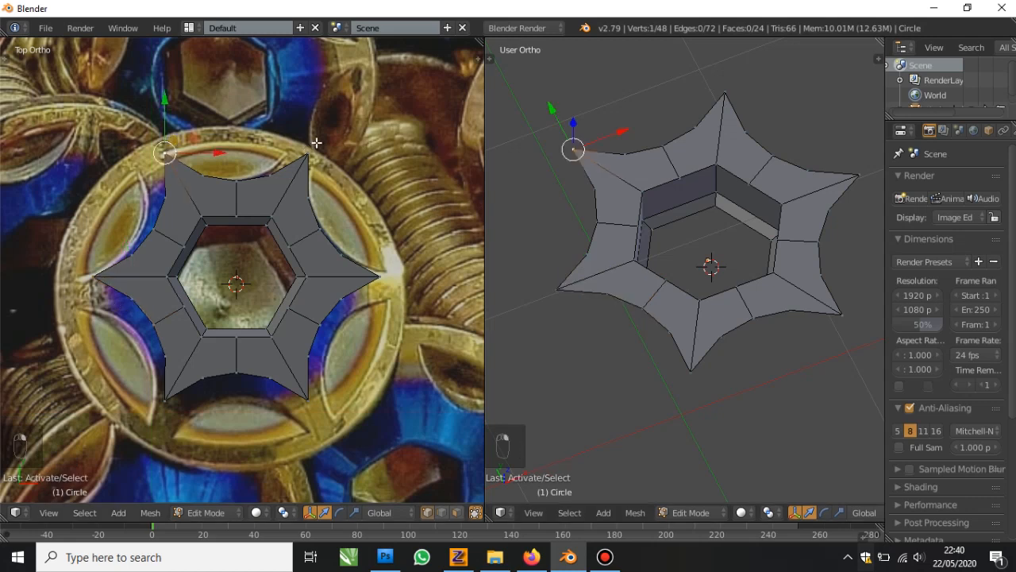
ctrl+right_click(310, 152)
ctrl+right_click(380, 277)
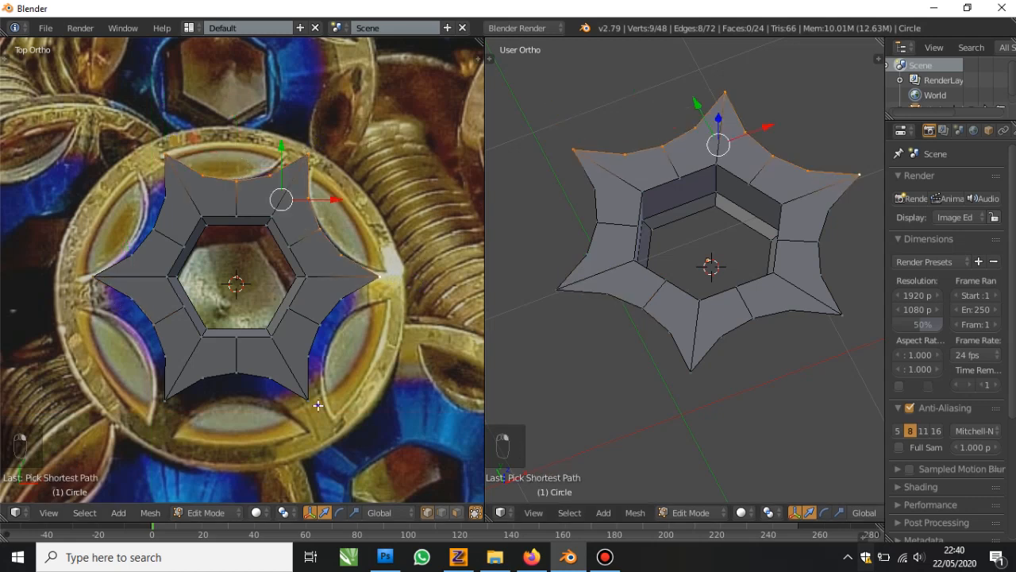
ctrl+right_click(308, 398)
ctrl+right_click(165, 399)
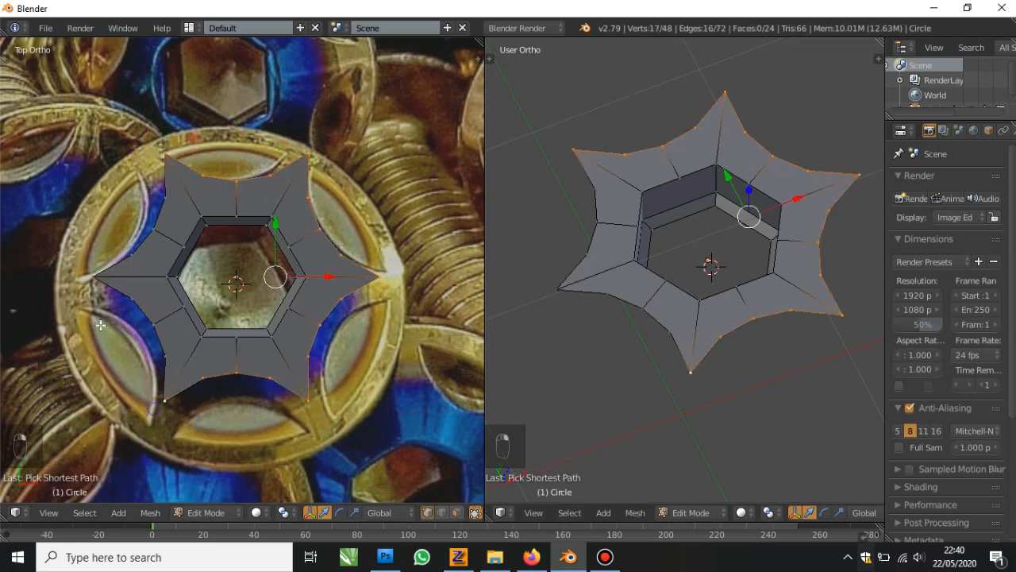
ctrl+right_click(93, 282)
ctrl+right_click(158, 148)
Move the selected star outline down along Z so the faces slope away from the socket rim
key(s)
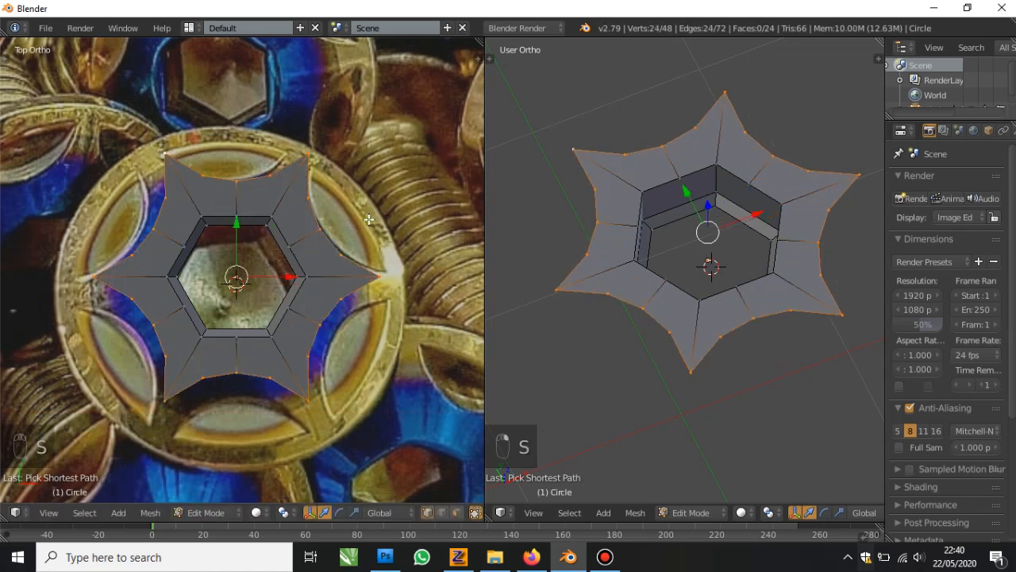
key(z)
key(z)
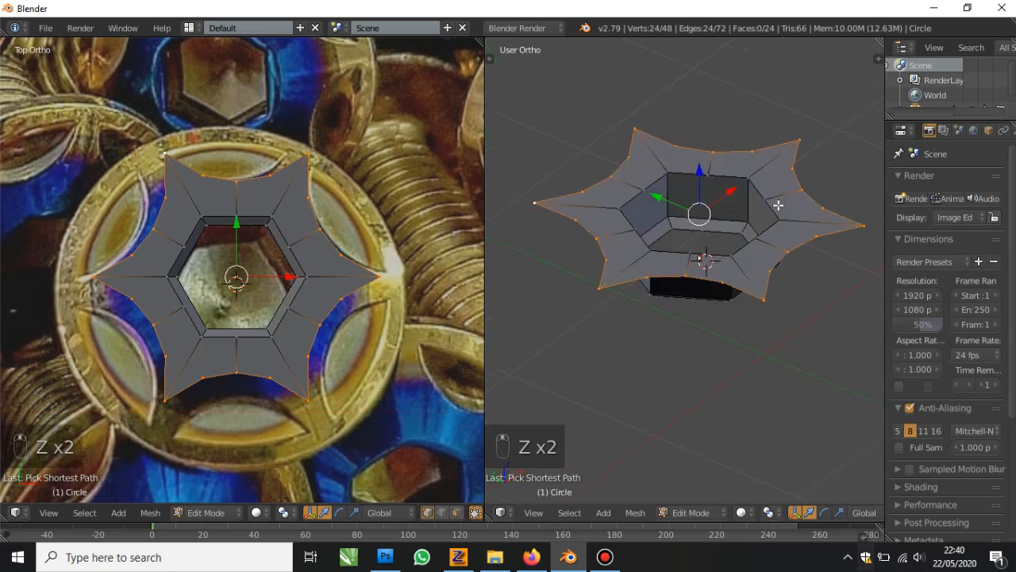
scroll(778, 205, up, 1)
key(z)
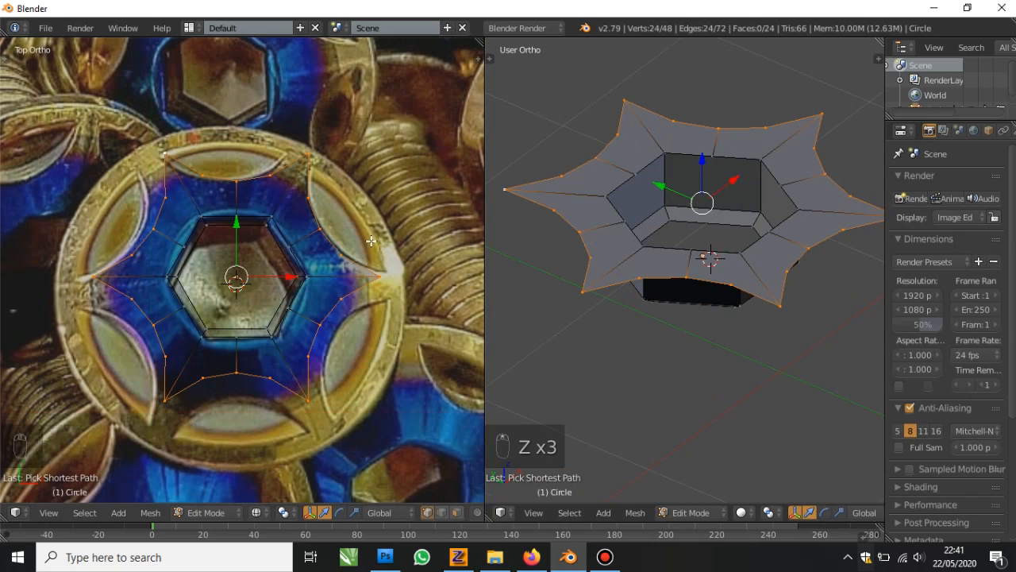
scroll(371, 240, up, 1)
key(ctrl+r)
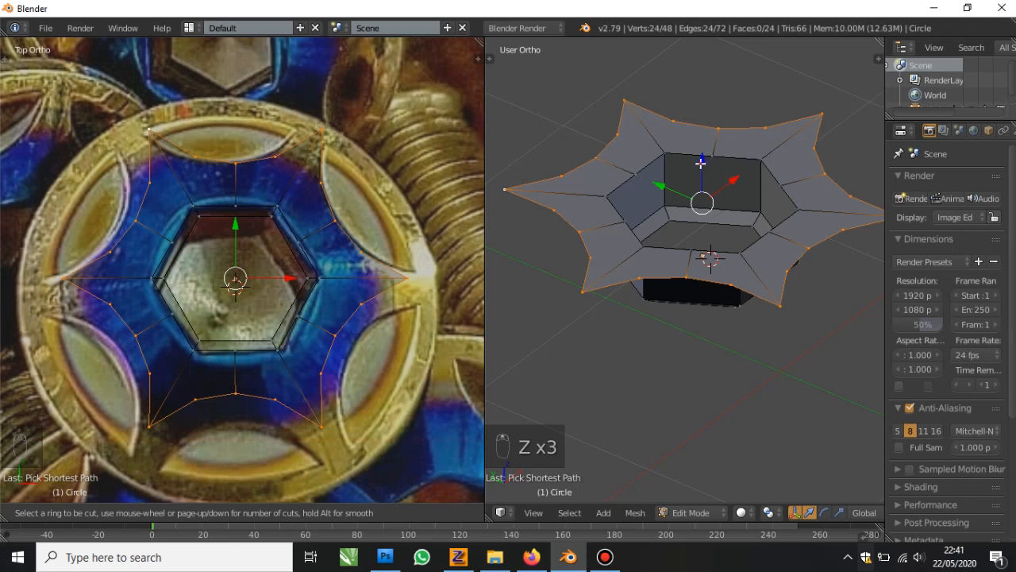
key(Escape)
drag(702, 162, 704, 191)
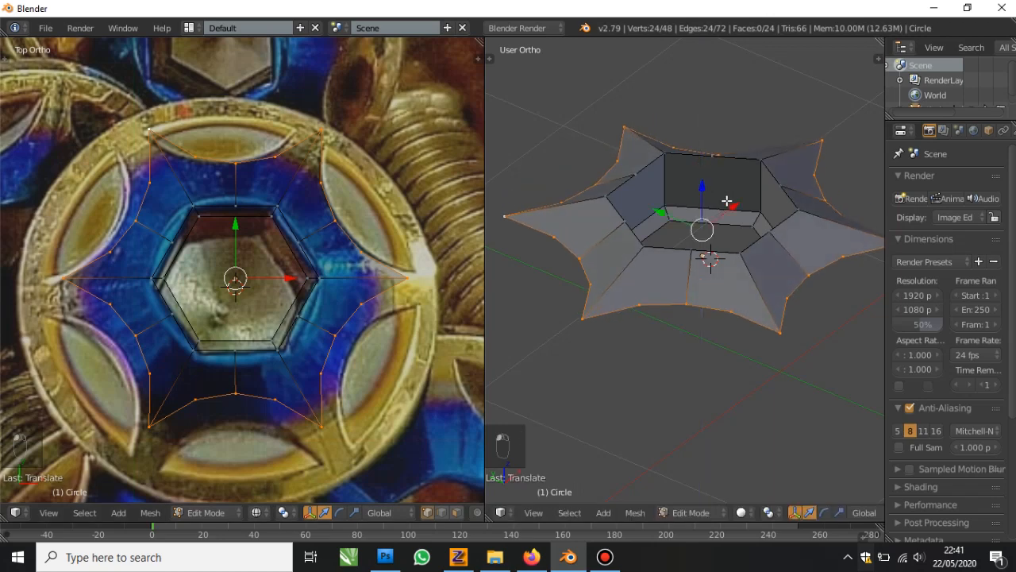
Nudge the star's outer outline slightly further down along Z
mouse_move(726, 202)
middle_down()
mouse_move(762, 159)
mouse_move(766, 171)
mouse_move(728, 173)
mouse_move(730, 217)
middle_up()
key(ctrl+r)
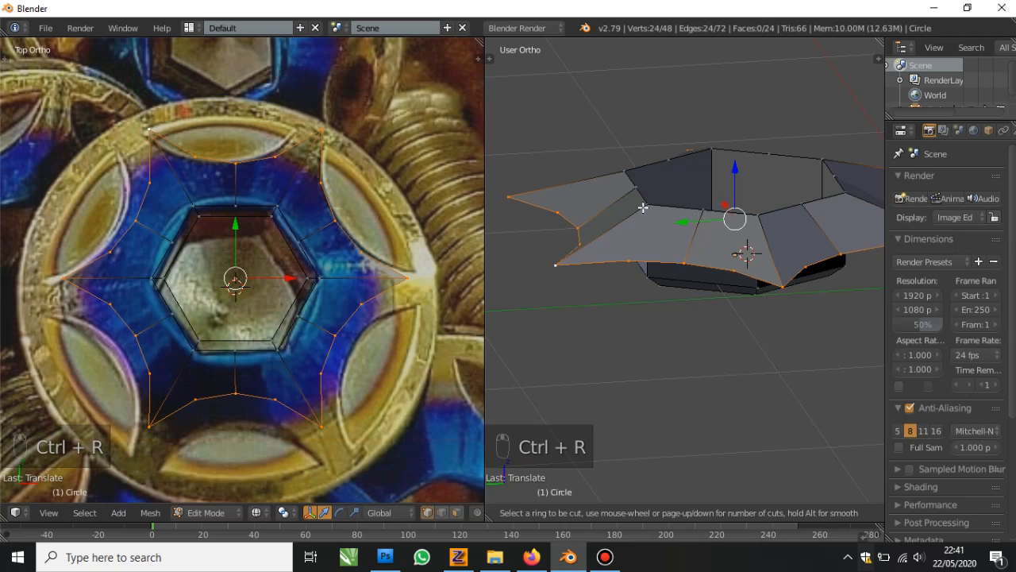
right_click(766, 160)
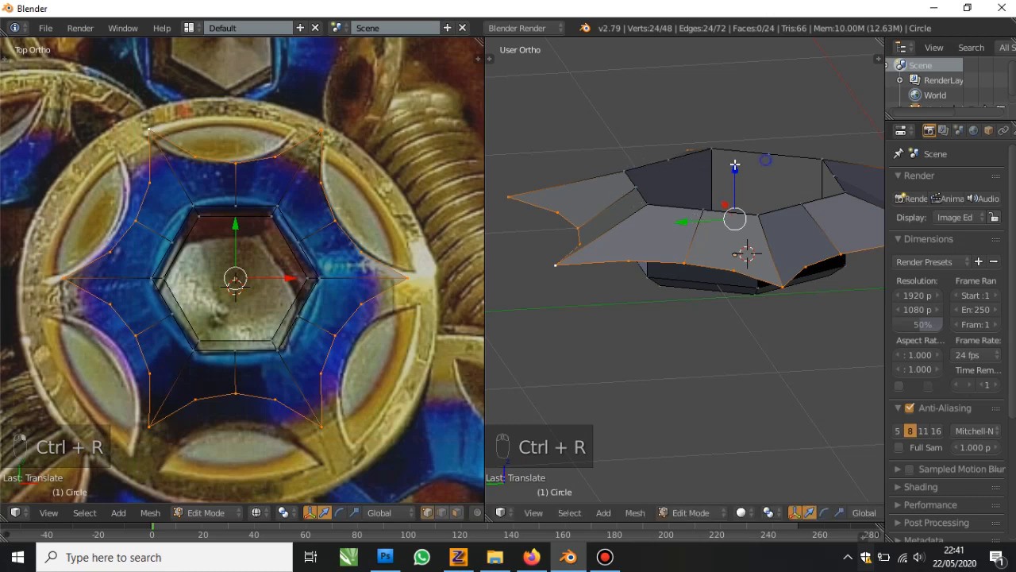
middle_drag(766, 160, 709, 179)
scroll(730, 226, down, 3)
drag(710, 192, 710, 196)
Select only the six star tip vertices and lower them along Z below the notches
key(z)
right_click(148, 127)
shift+right_click(321, 131)
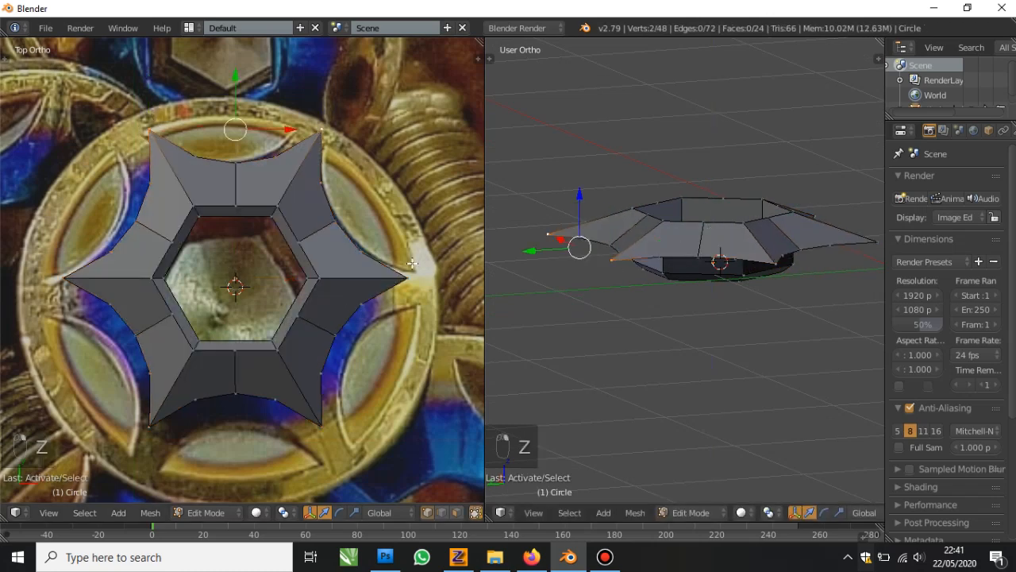
shift+right_click(407, 278)
shift+right_click(321, 426)
shift+right_click(148, 427)
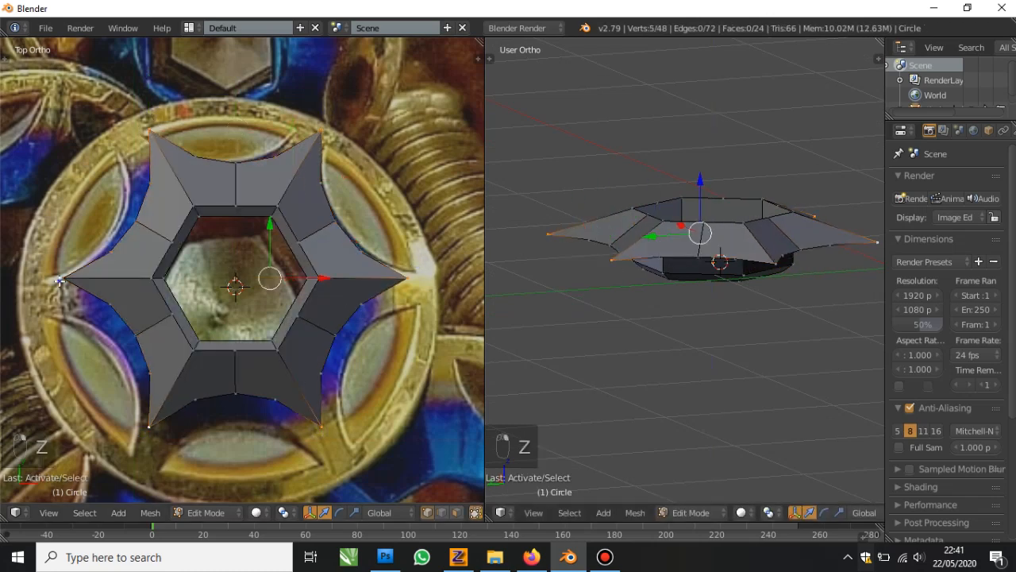
shift+right_click(63, 278)
drag(714, 190, 717, 202)
Reselect the star's full outer outline from tip to tip and extrude it straight down into a short side wall
ctrl+right_click(149, 127)
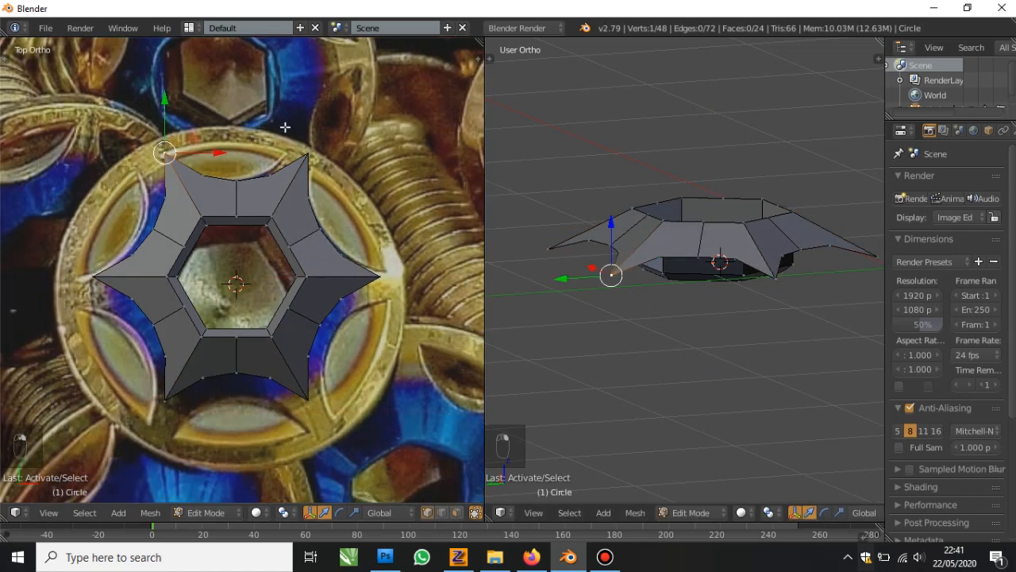
scroll(392, 262, down, 1)
ctrl+right_click(395, 278)
ctrl+right_click(317, 410)
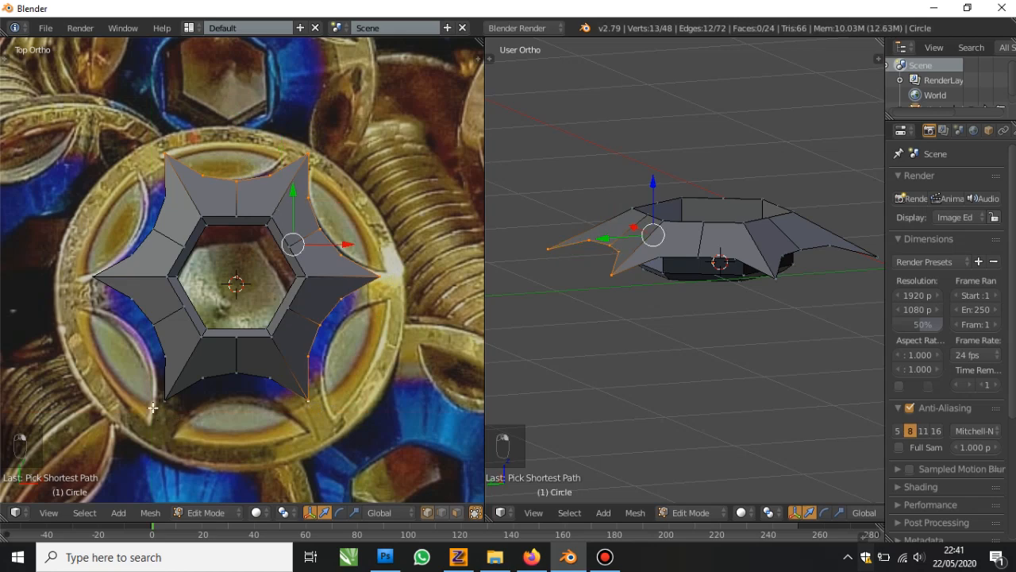
ctrl+right_click(154, 412)
ctrl+right_click(80, 279)
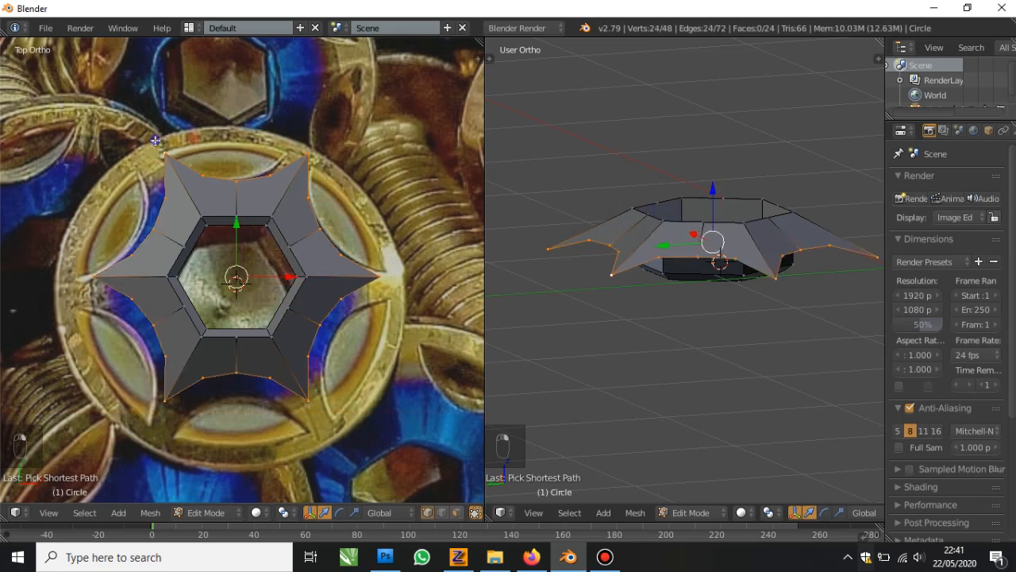
key(e)
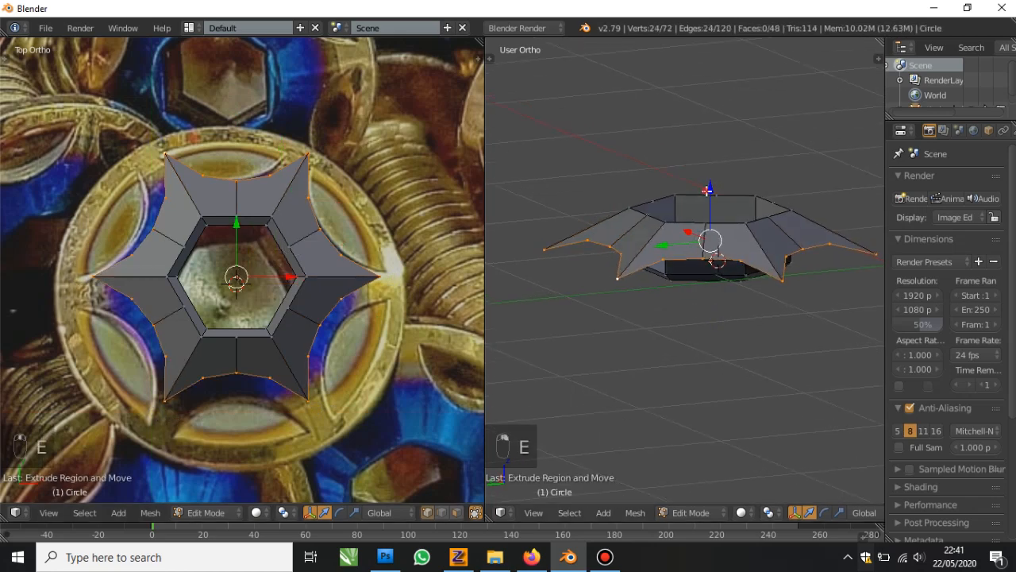
click(706, 205)
In the right side view, flatten the extruded bottom edge by scaling it to 0 along Z
key(KP_3)
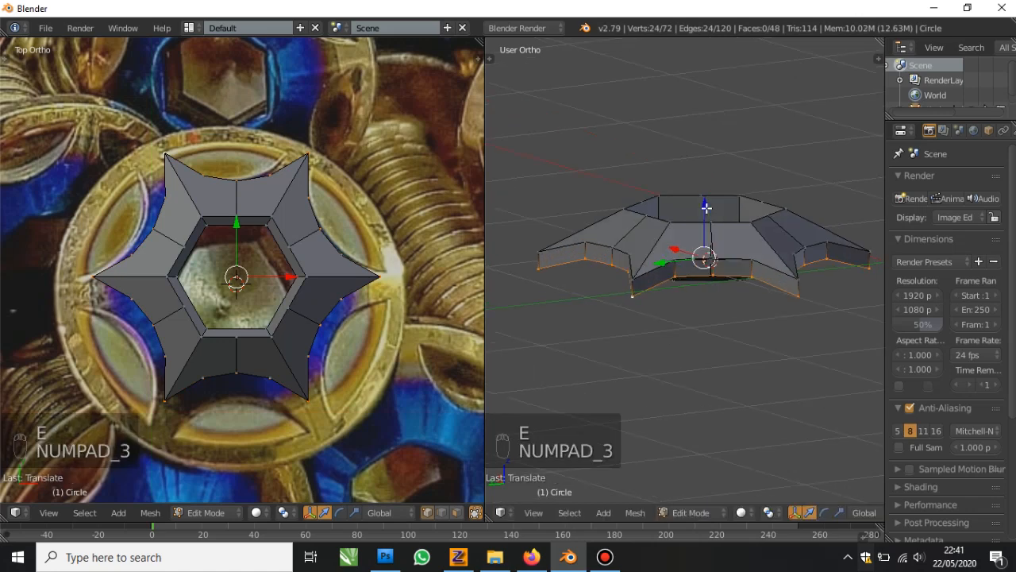
key(z)
shift+middle_drag(708, 208, 720, 208)
key(s)
key(z)
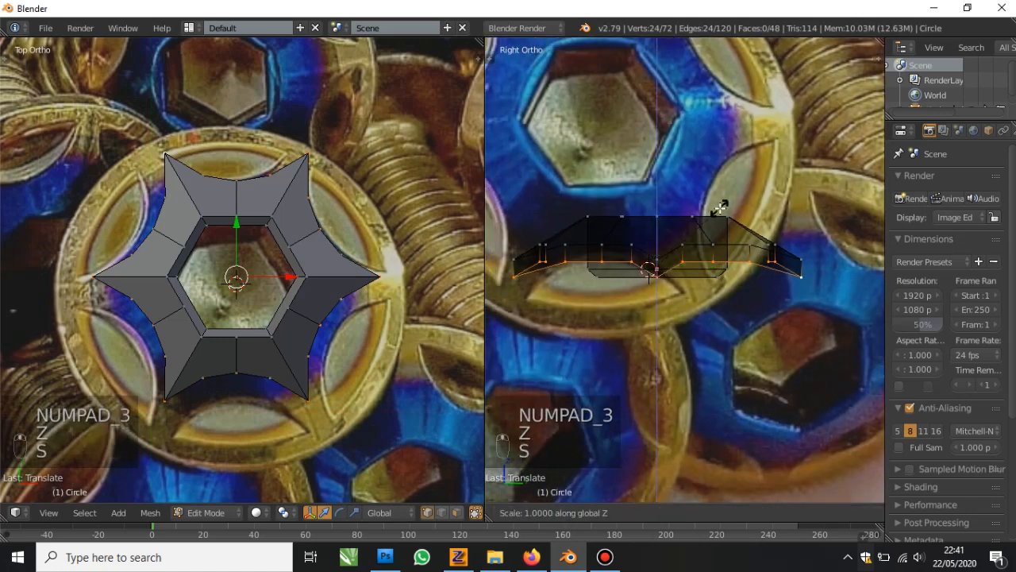
key(0)
key(Return)
key(z)
scroll(738, 215, up, 1)
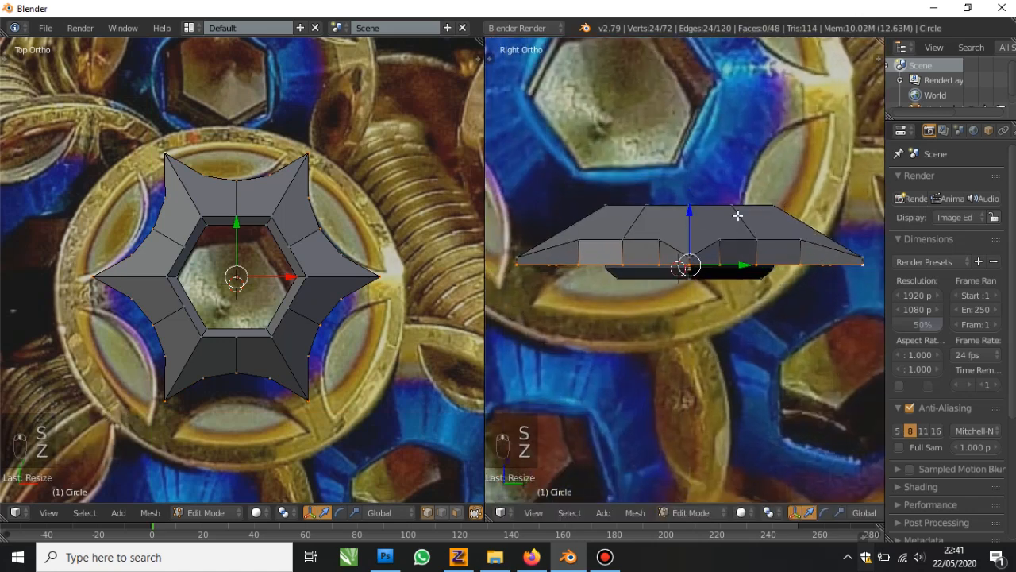
Raise the flattened bottom edge along Z until it sits just below the star tips
key(g)
key(z)
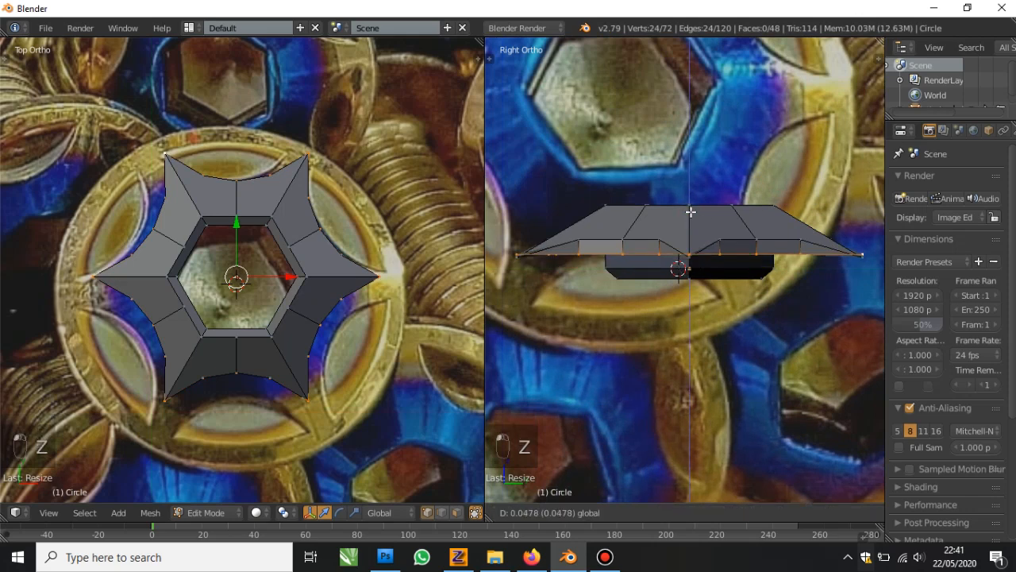
click(692, 208)
key(z)
middle_drag(694, 210, 718, 253)
key(z)
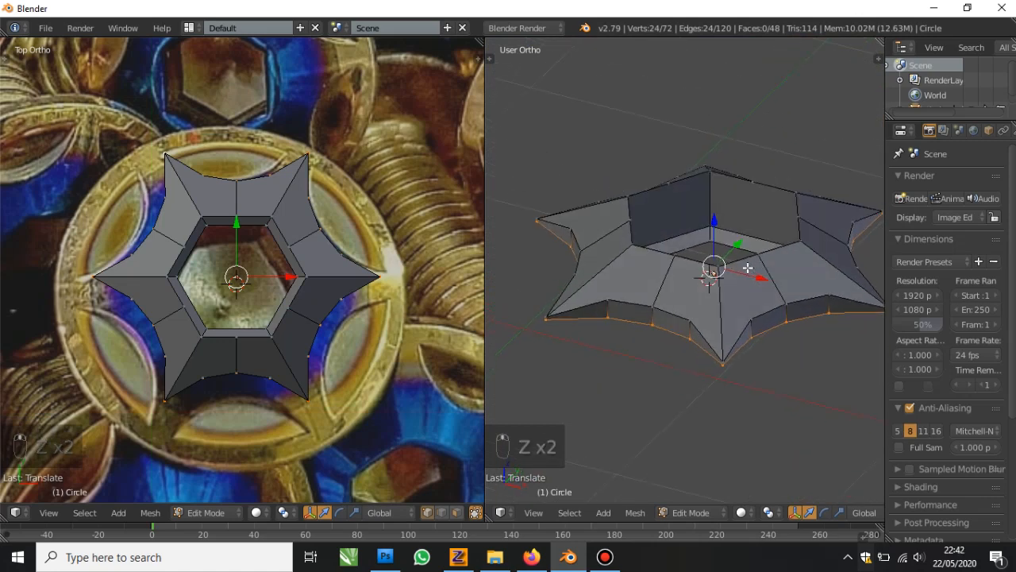
Try moving the flattened bottom edge slightly lower along Z, and undo the move
key(g)
key(z)
click(714, 228)
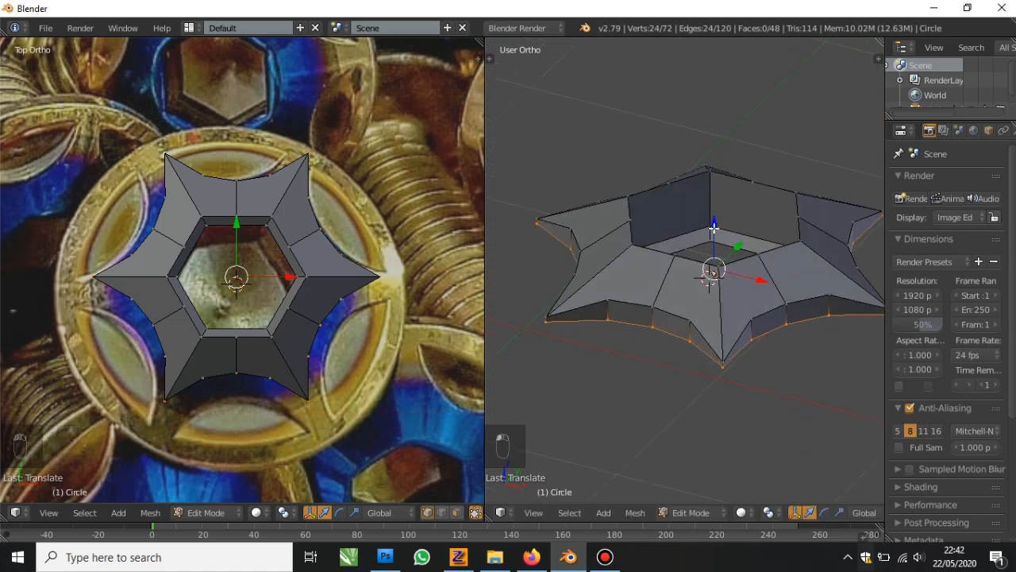
key(ctrl+z)
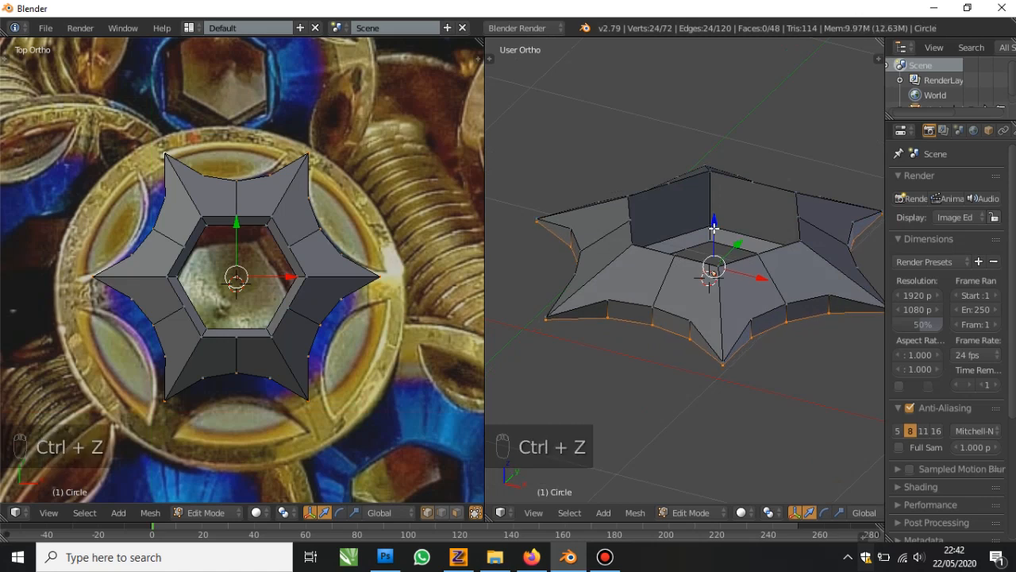
Extrude the bottom edge in place and scale the new edge outward into a flat flange around the star
key(e)
right_click(756, 293)
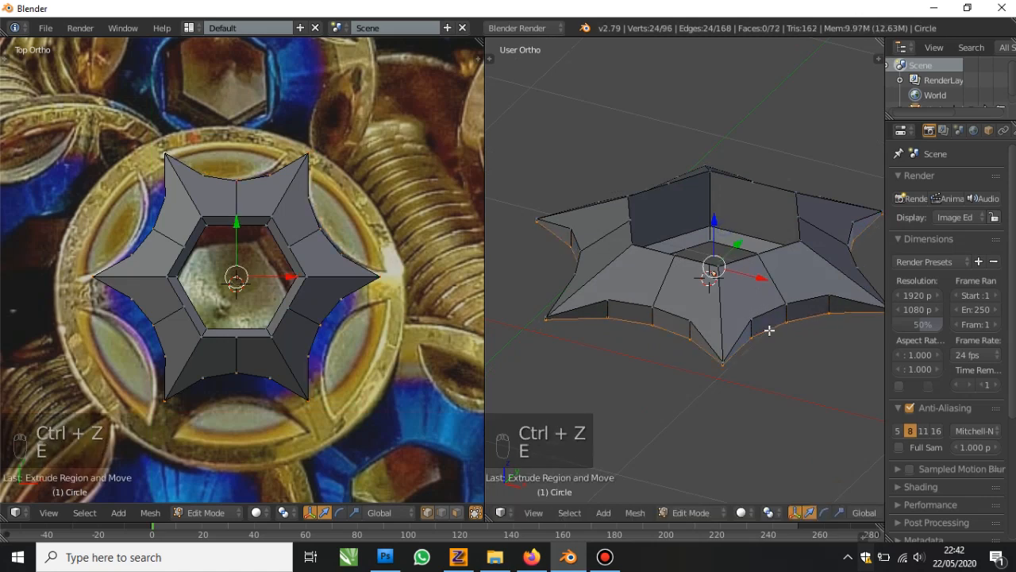
key(s)
click(393, 179)
Round the flange's outer edge with the LoopTools Circle operation and scale it outward past the star tips toward the reference rim
key(w)
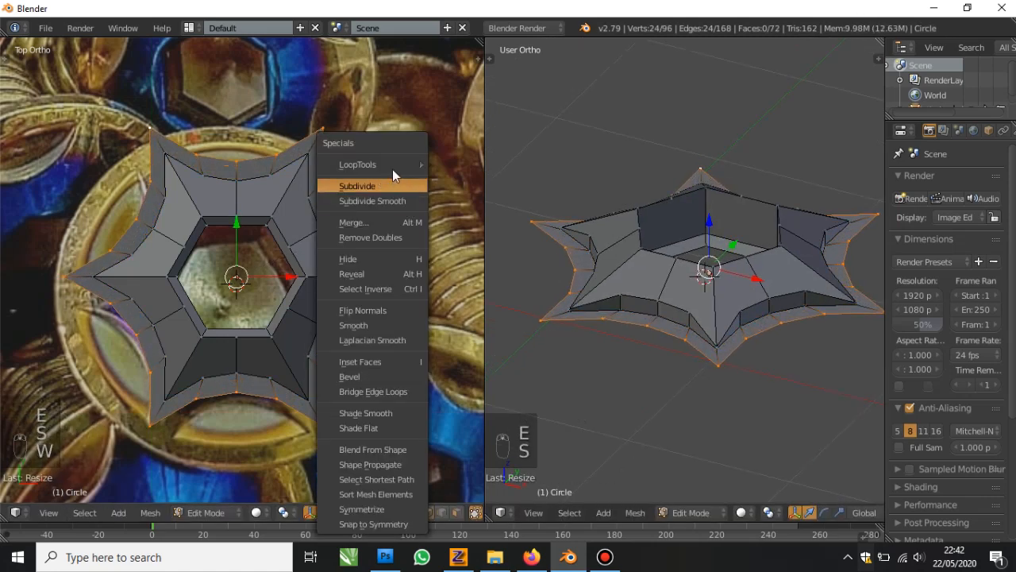
mouse_move(381, 165)
click(461, 179)
key(s)
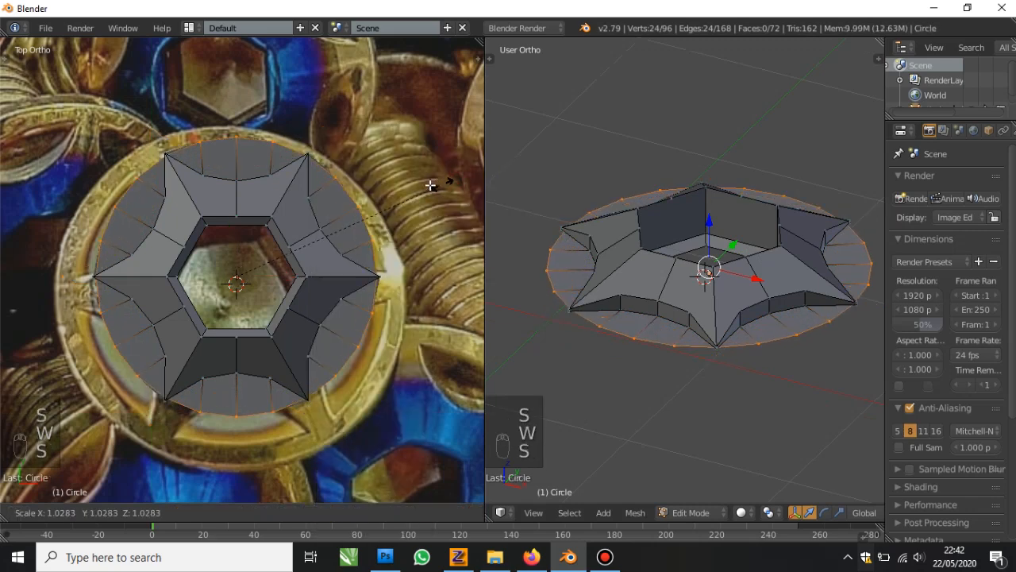
click(405, 186)
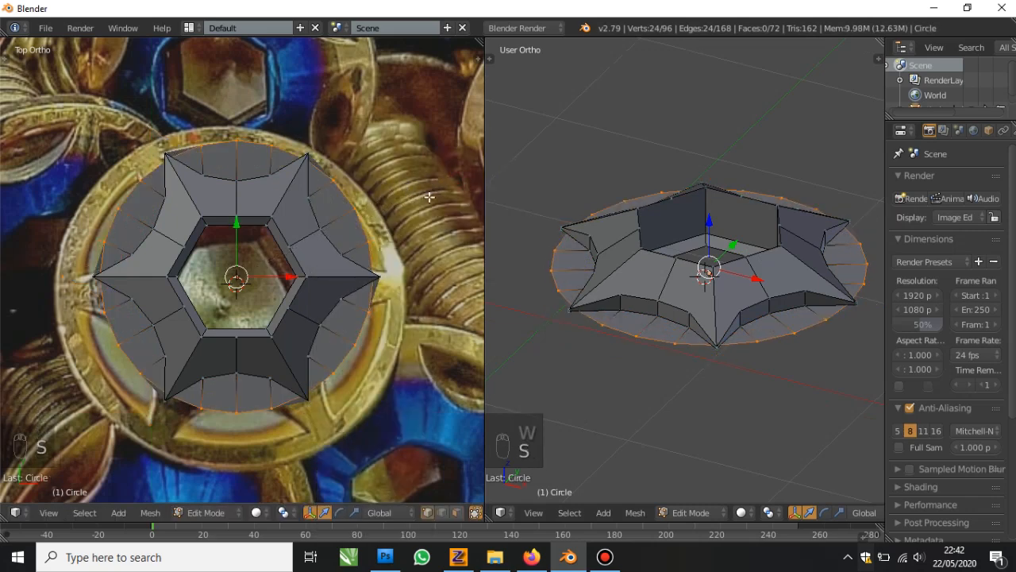
key(s)
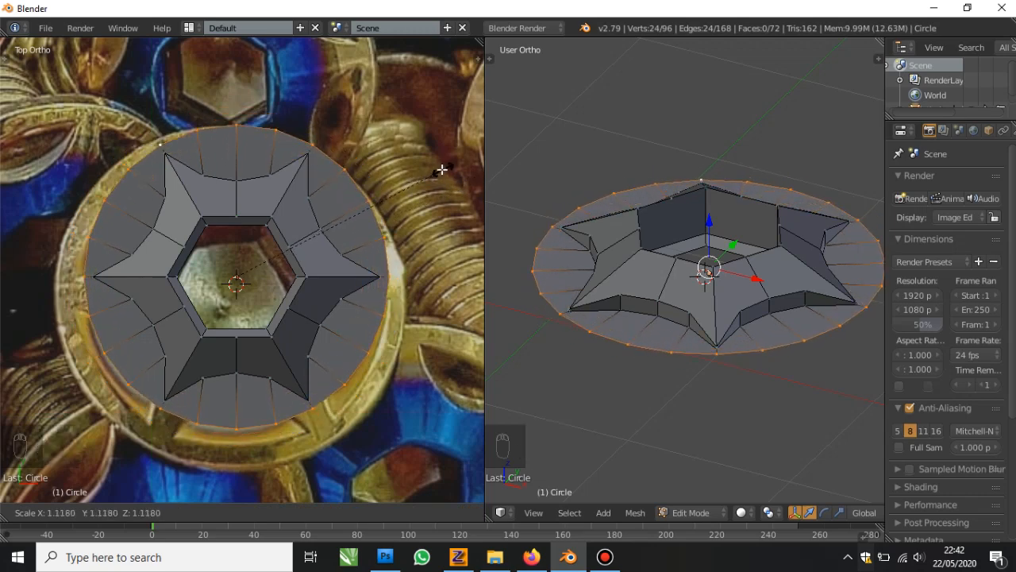
click(437, 169)
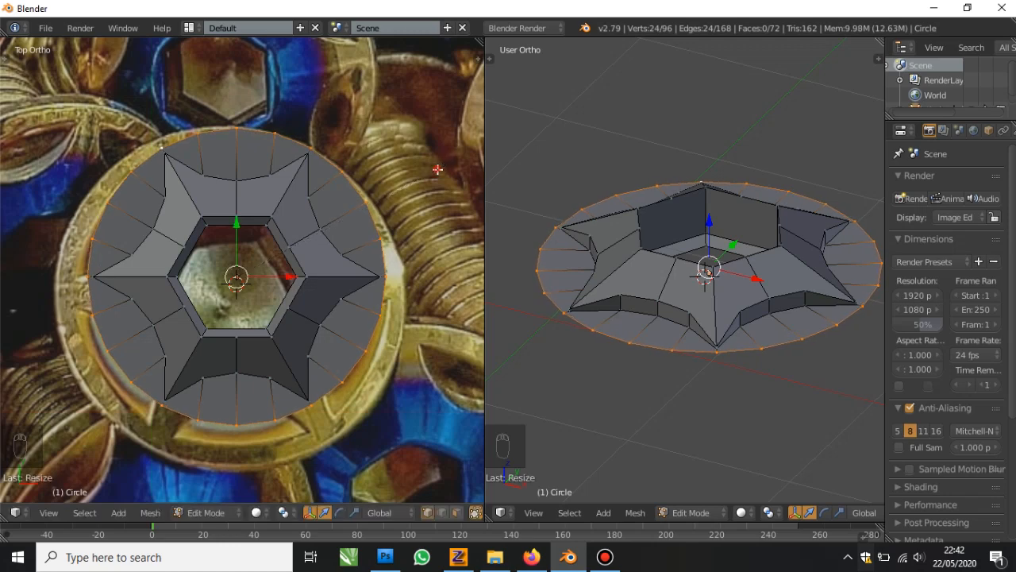
Compare the flange and star with the reference bolt heads in wireframe, and examine the model's profile from a low angle
key(z)
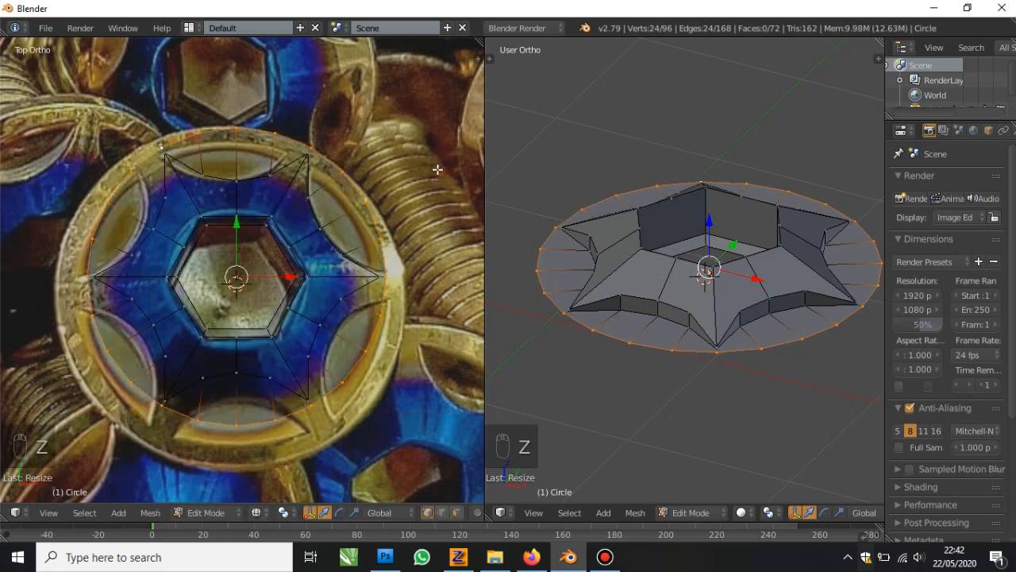
scroll(433, 198, down, 2)
shift+middle_drag(387, 327, 313, 267)
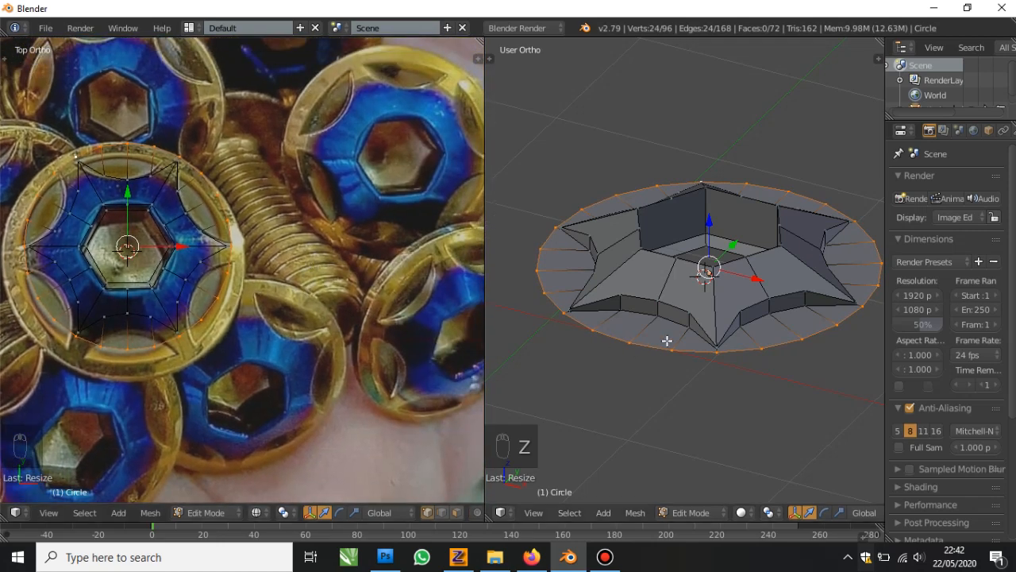
middle_drag(664, 338, 715, 281)
middle_drag(713, 281, 712, 309)
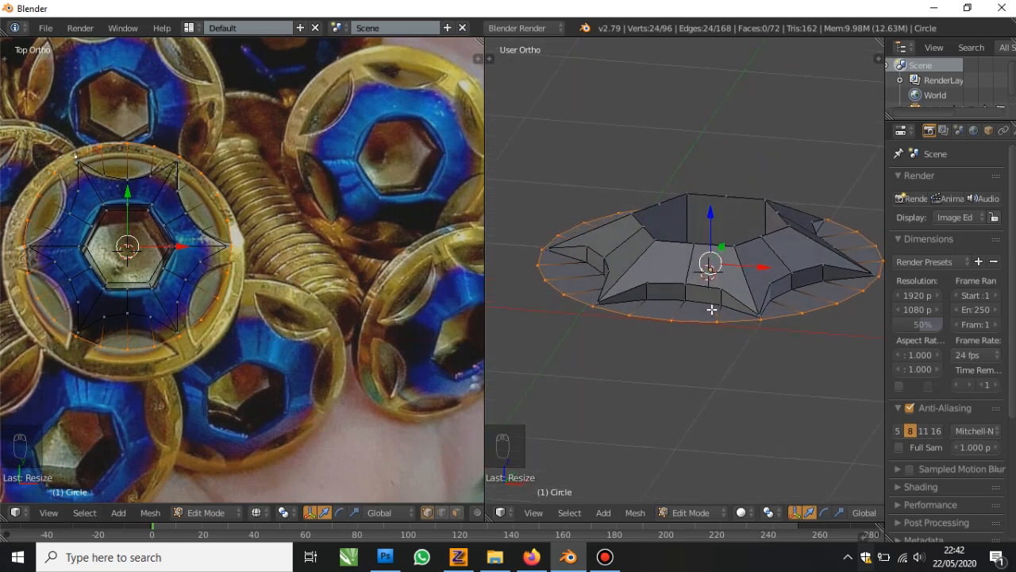
shift+middle_drag(321, 332, 275, 346)
scroll(676, 370, up, 1)
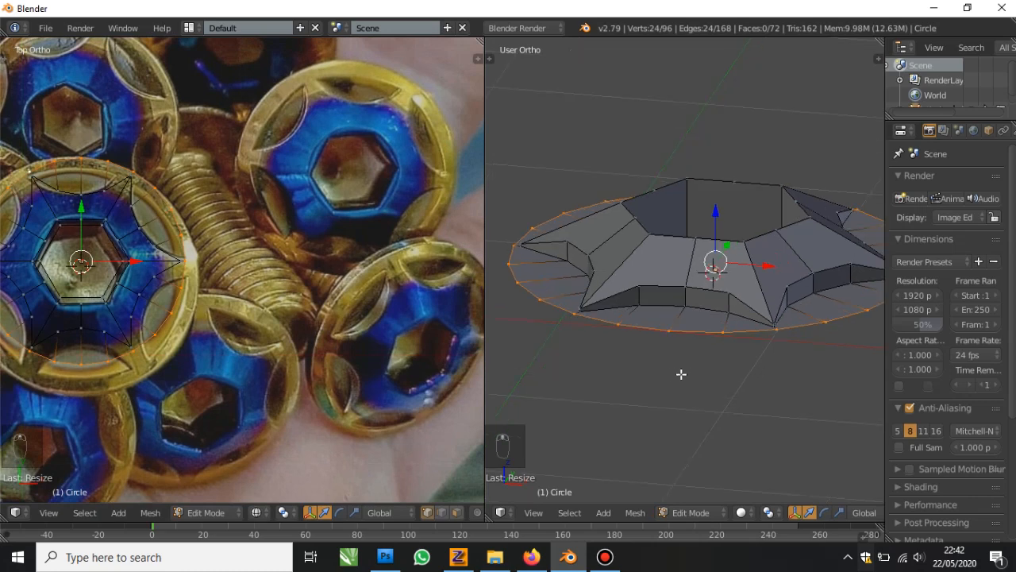
Extrude the flange's outer edge and lower the new edge slightly along Z to form a small step
key(e)
right_click(695, 376)
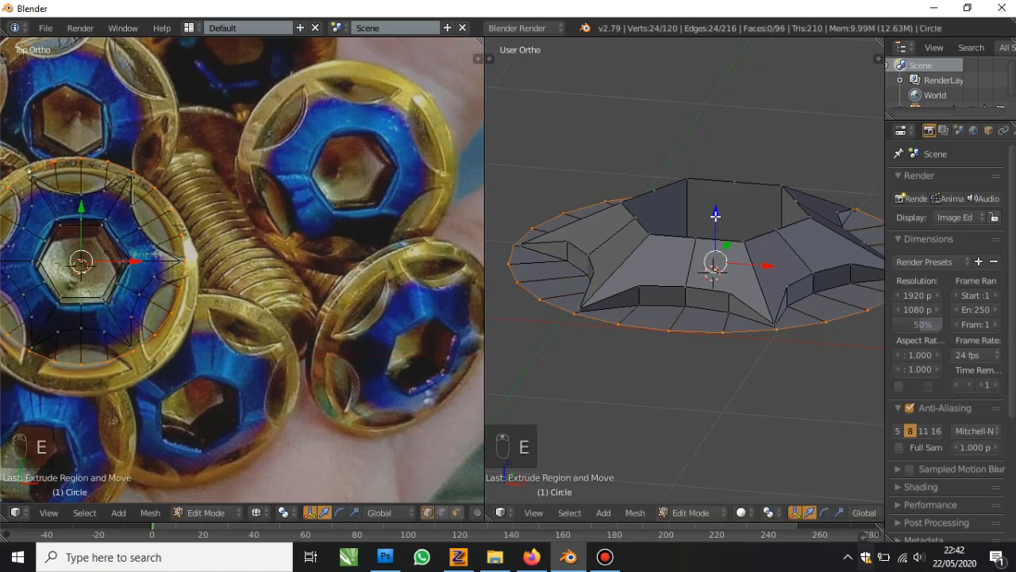
drag(715, 215, 715, 225)
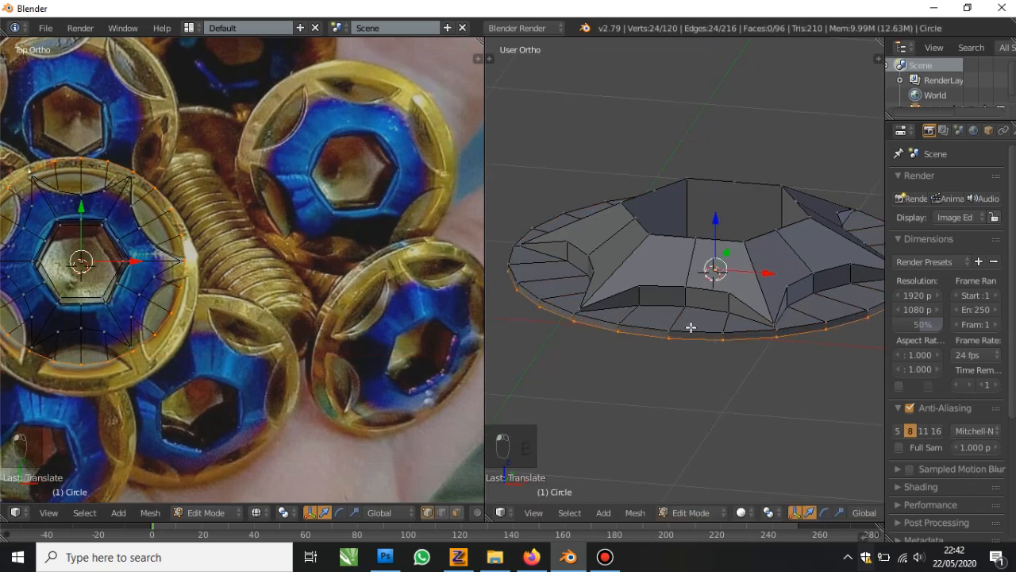
Extrude the lowered edge in place and scale the new ring outward to the reference bolt head's outer rim
right_click(698, 334)
shift+middle_drag(284, 256, 409, 300)
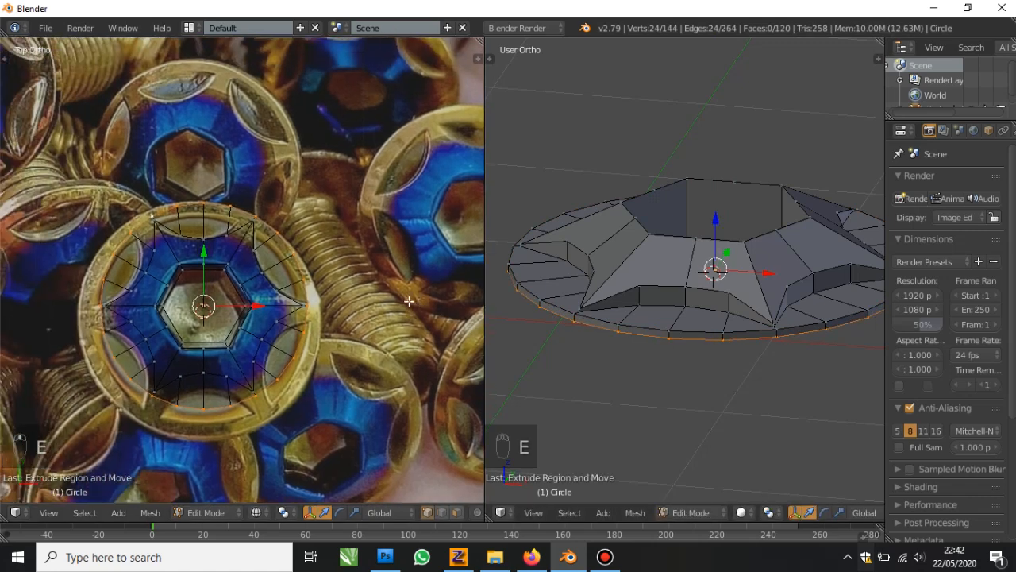
scroll(409, 301, up, 1)
key(s)
click(230, 310)
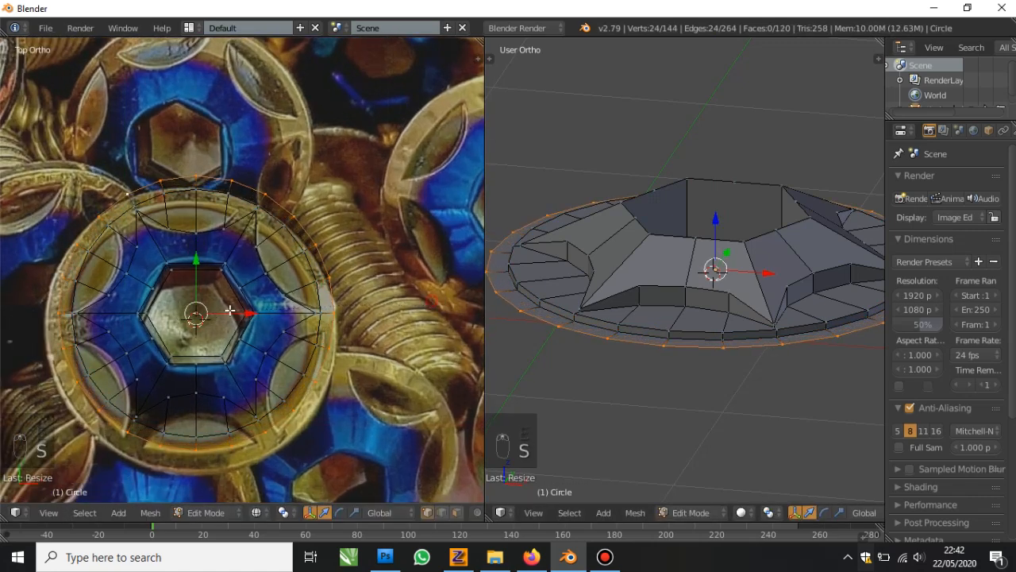
key(ctrl+z)
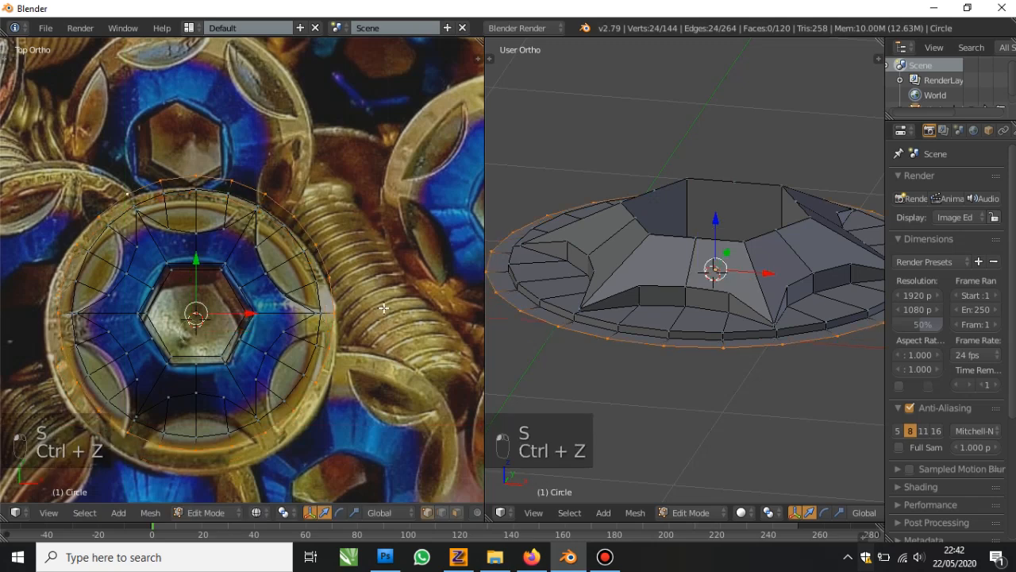
key(s)
click(391, 307)
Undo the trial adjustment and scale the outer ring slightly inward to fit the reference rim
drag(203, 306, 197, 325)
key(ctrl+z)
middle_drag(723, 368, 728, 381)
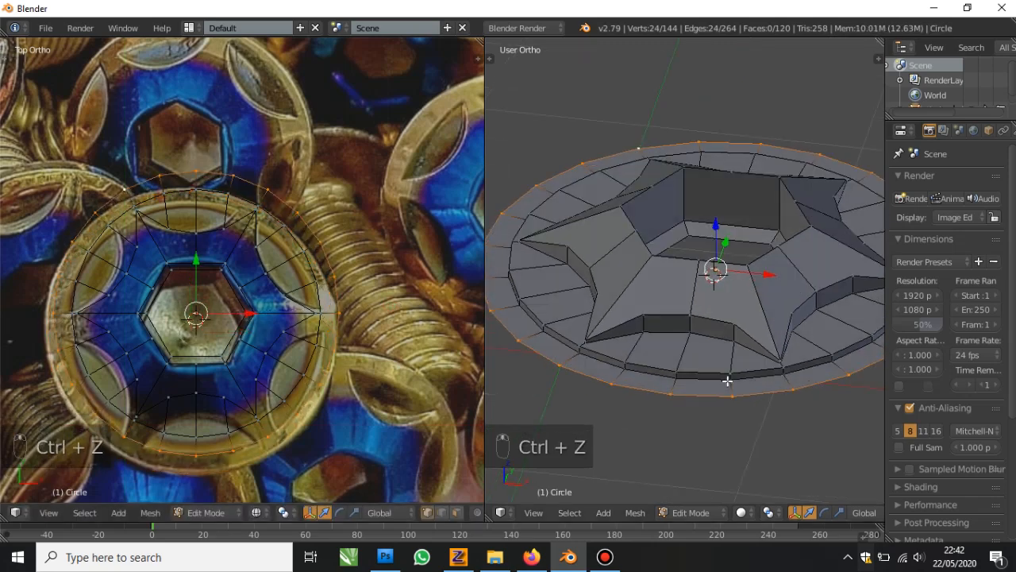
scroll(351, 329, down, 1)
shift+middle_drag(348, 322, 214, 317)
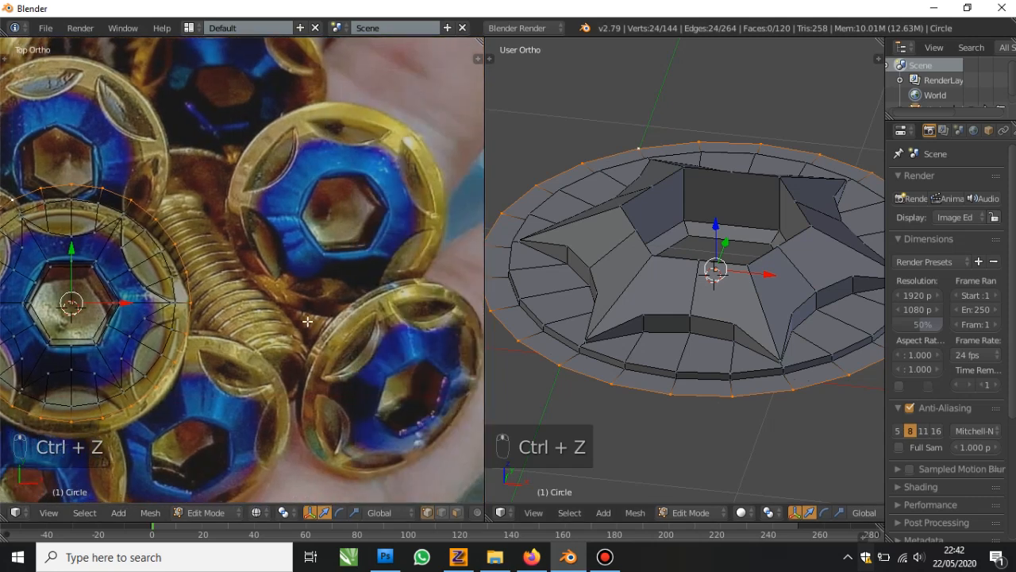
key(s)
click(823, 440)
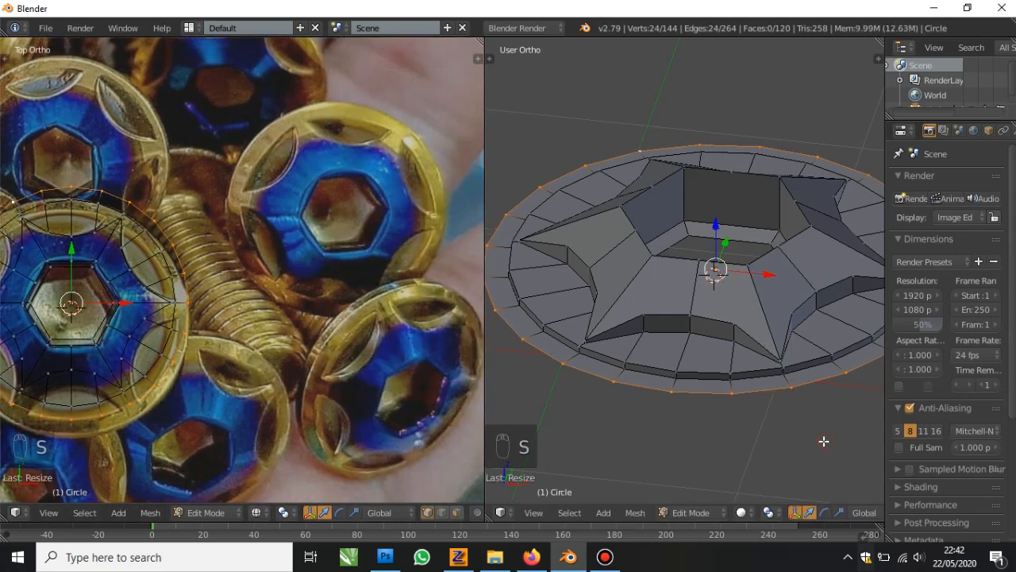
Extrude the outer ring downward along Z to form the bolt head's vertical side wall
key(e)
right_click(818, 444)
key(e)
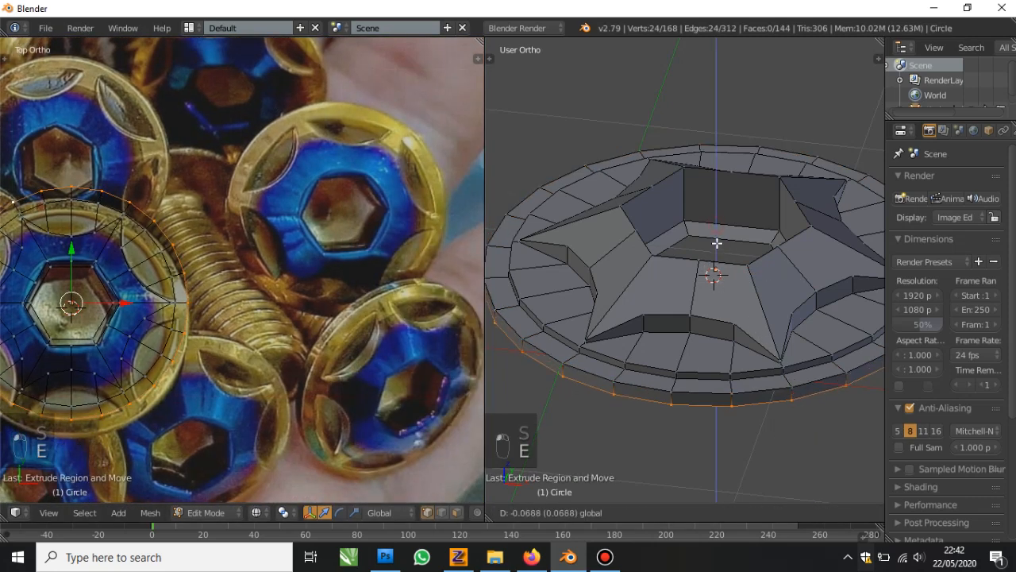
click(716, 253)
middle_drag(716, 253, 762, 307)
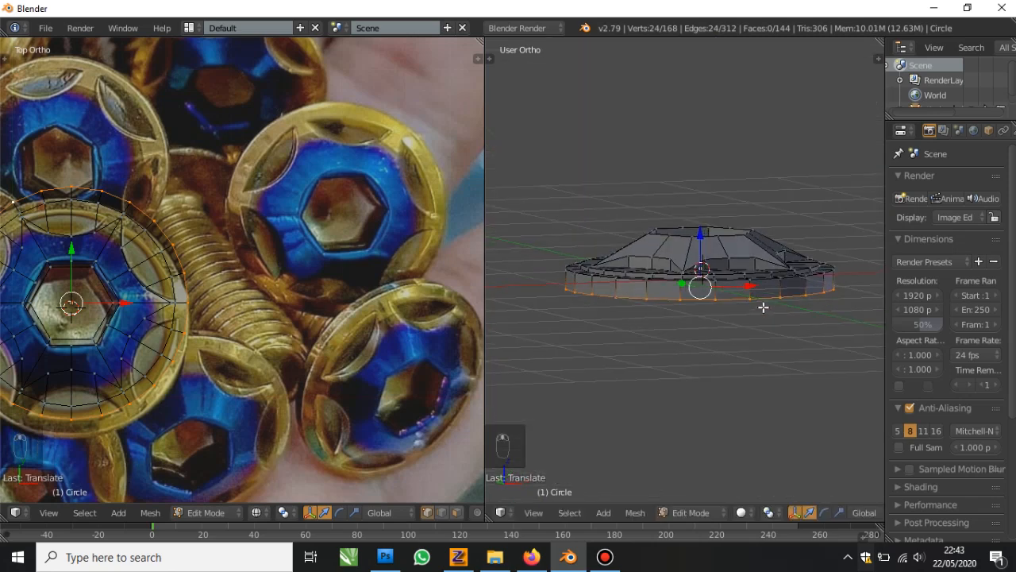
Extrude the side wall's bottom edge in place and scale it inward to about 0.46 to form the head's underside
scroll(263, 275, down, 5)
shift+middle_drag(90, 307, 246, 297)
scroll(246, 297, up, 2)
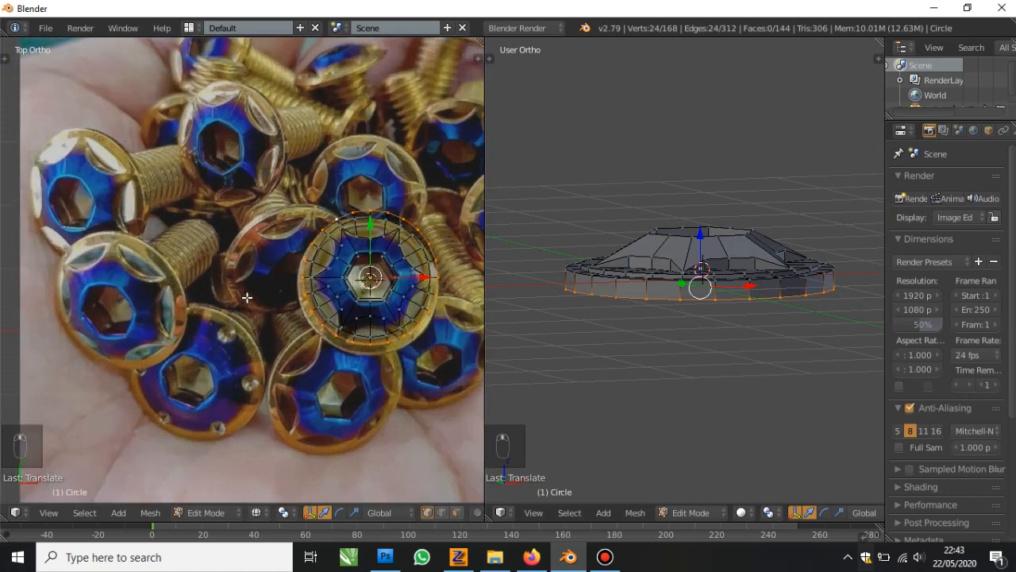
key(e)
right_click(811, 375)
middle_drag(810, 375, 826, 343)
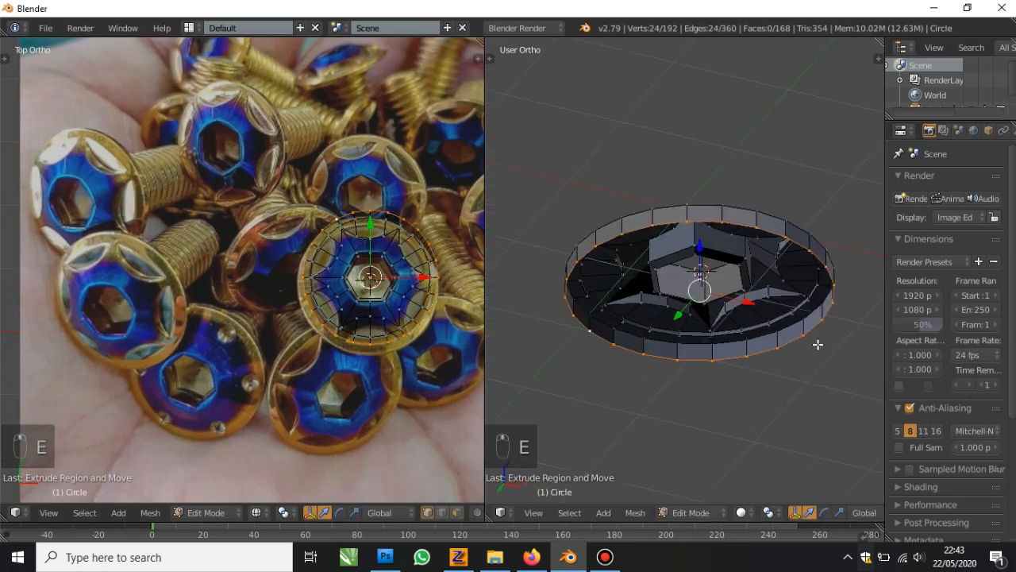
key(s)
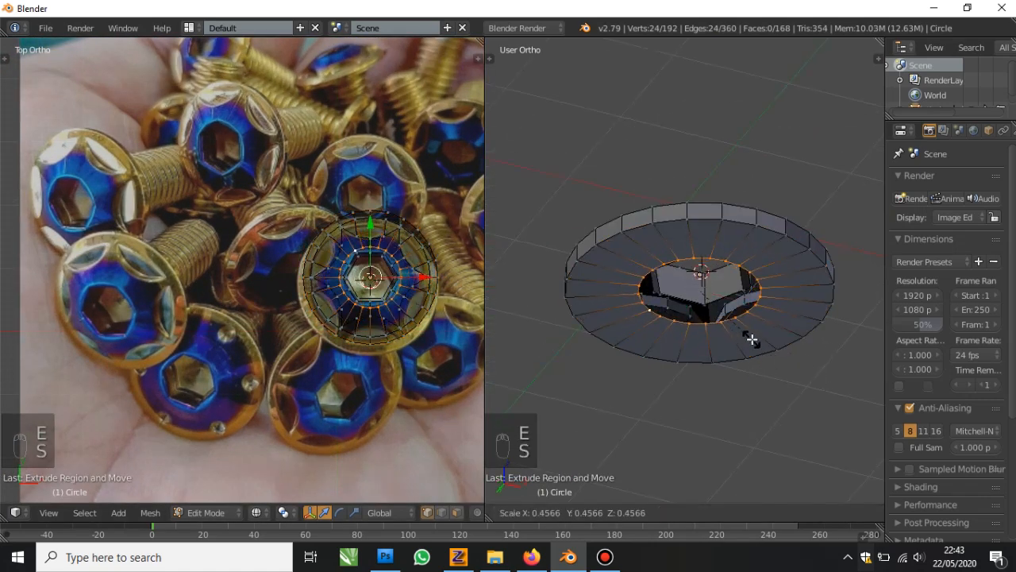
click(750, 340)
Extrude the inner edge of the head's underside and pull it down along Z to form the cylindrical shank
key(e)
right_click(698, 248)
drag(698, 248, 698, 390)
Fill the open socket floor and shank end with faces, and leave Edit Mode to check the solid bolt
middle_drag(728, 340, 685, 301)
key(a)
key(a)
key(a)
key(f)
key(Tab)
key(a)
key(a)
scroll(746, 290, up, 5)
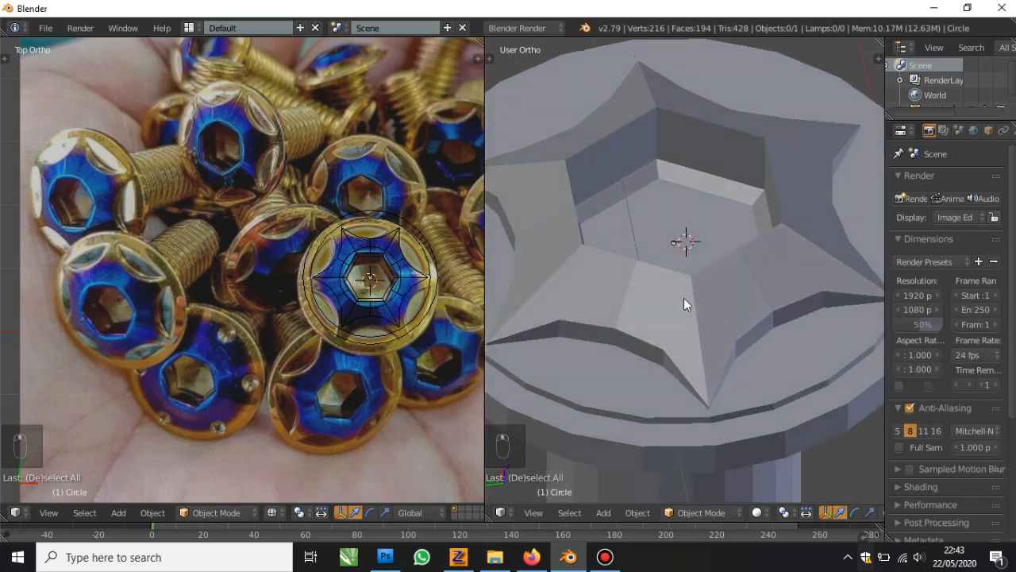
Reopen the mesh for editing and knife-cut a closed 12-point loop across the star's slopes just outside the hex socket
right_click(683, 298)
shift+middle_drag(618, 281, 668, 284)
key(Tab)
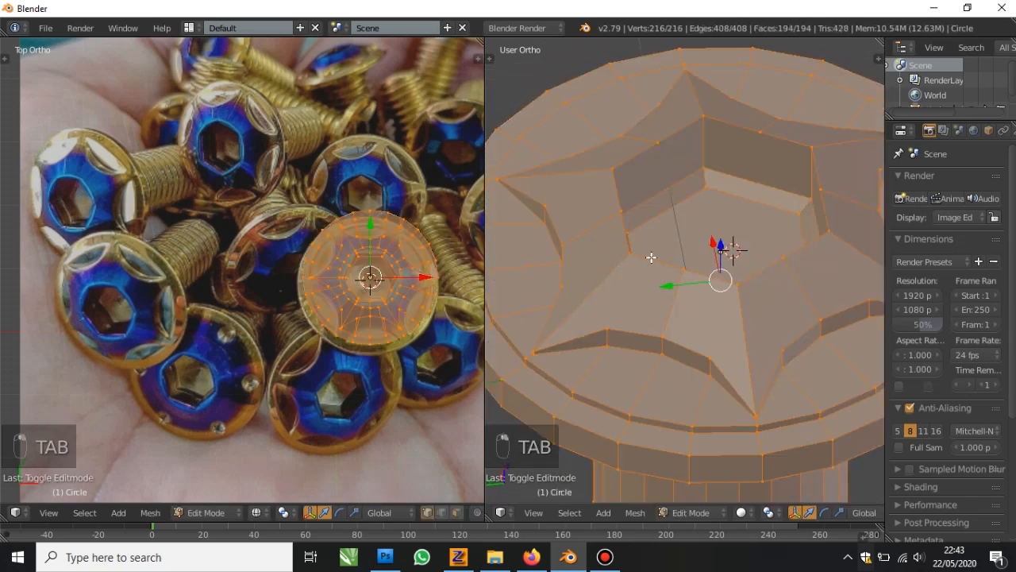
right_click(619, 169)
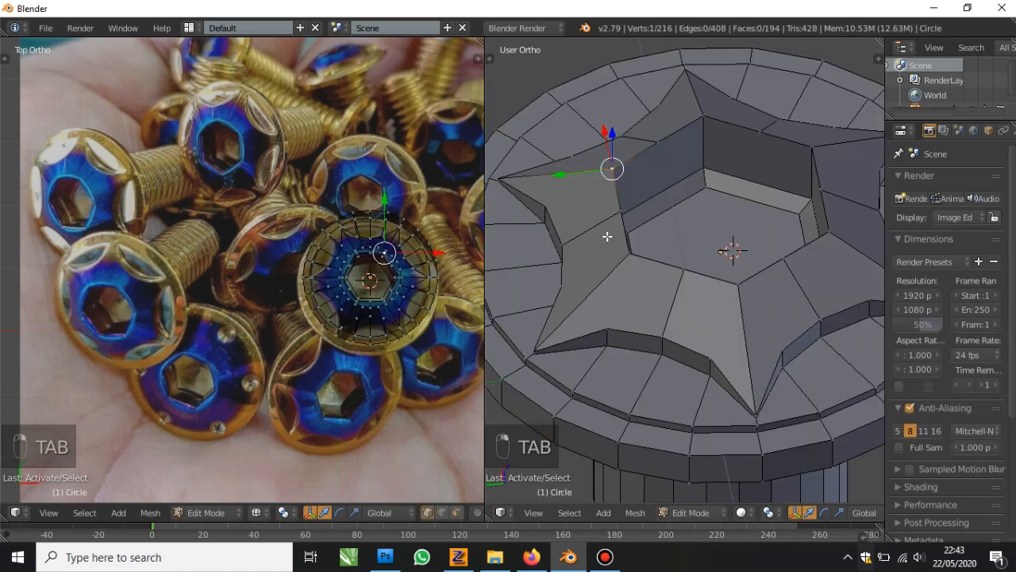
middle_drag(607, 237, 630, 254)
scroll(390, 310, up, 4)
key(z)
scroll(294, 295, up, 4)
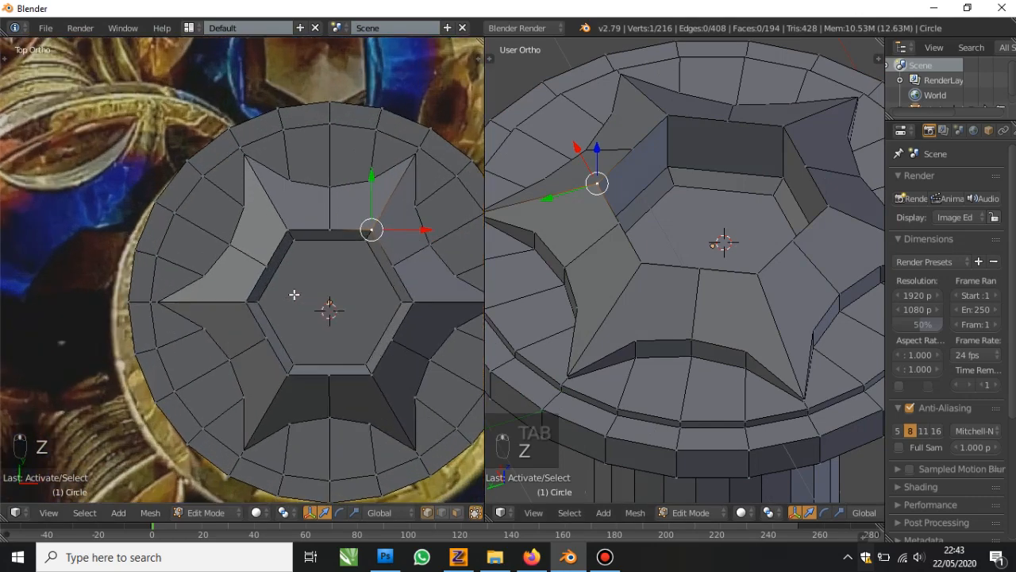
shift+middle_drag(294, 295, 191, 298)
scroll(190, 297, up, 1)
key(a)
scroll(183, 261, up, 1)
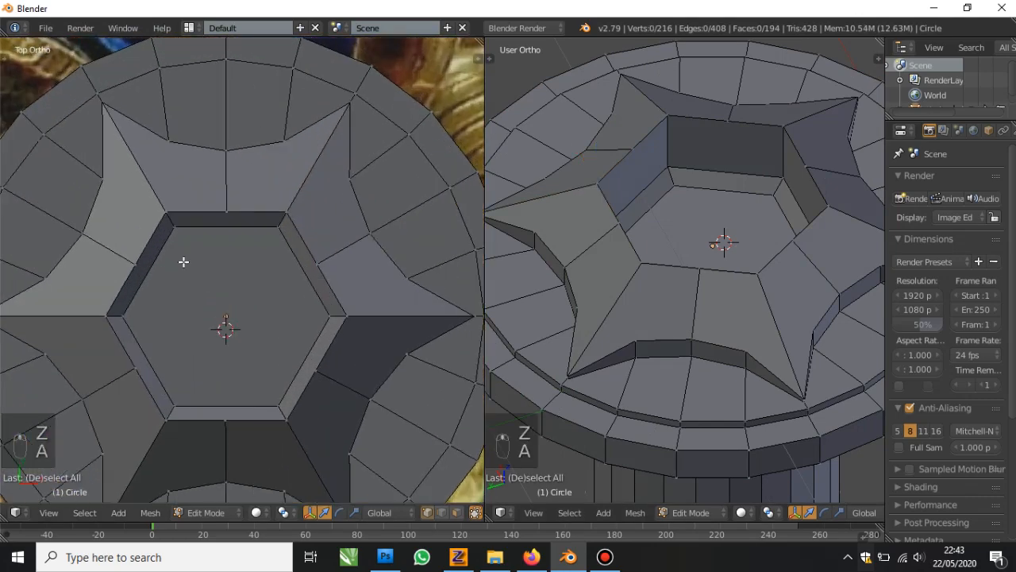
shift+middle_drag(183, 261, 183, 240)
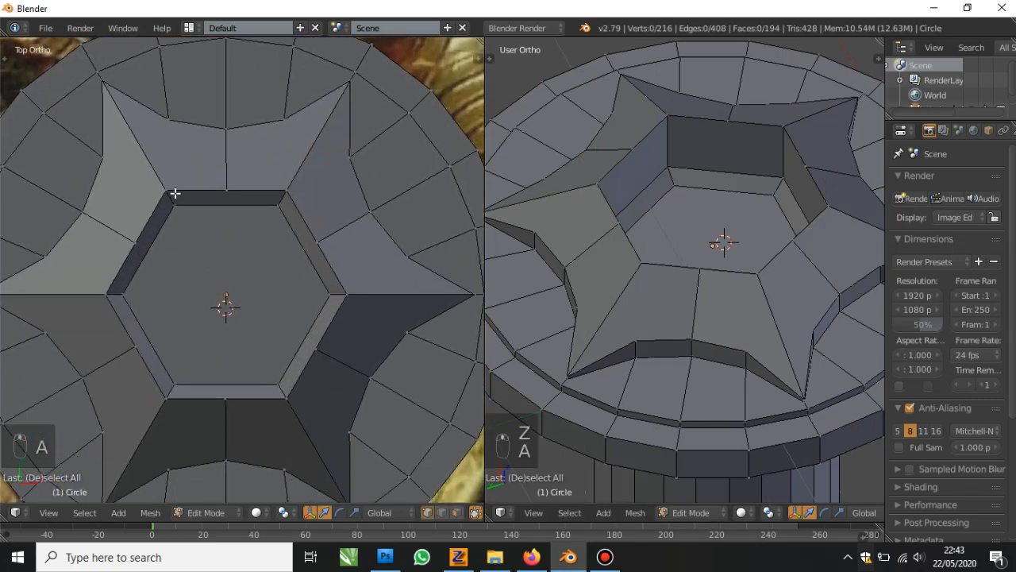
key(k)
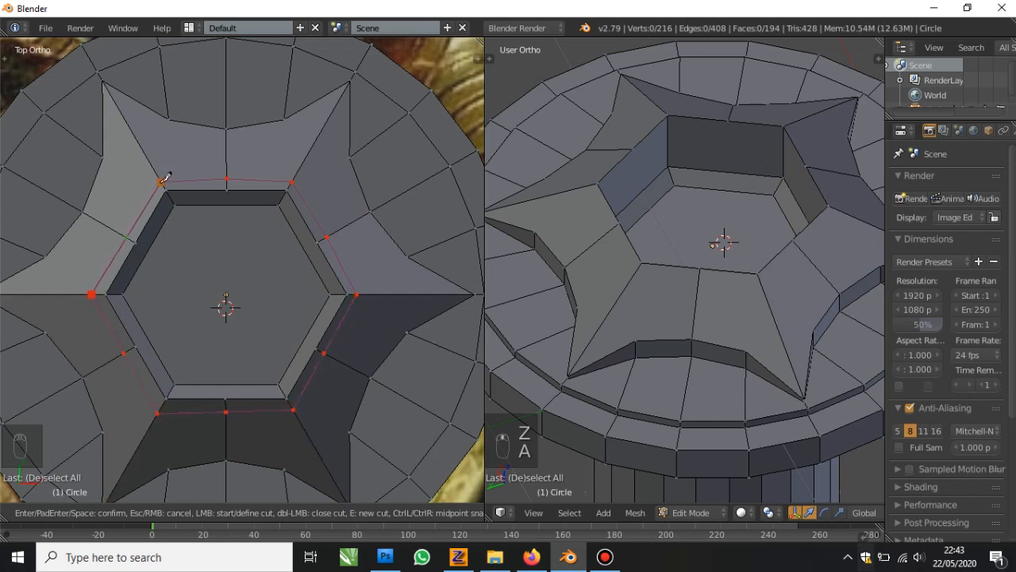
key(Return)
key(x)
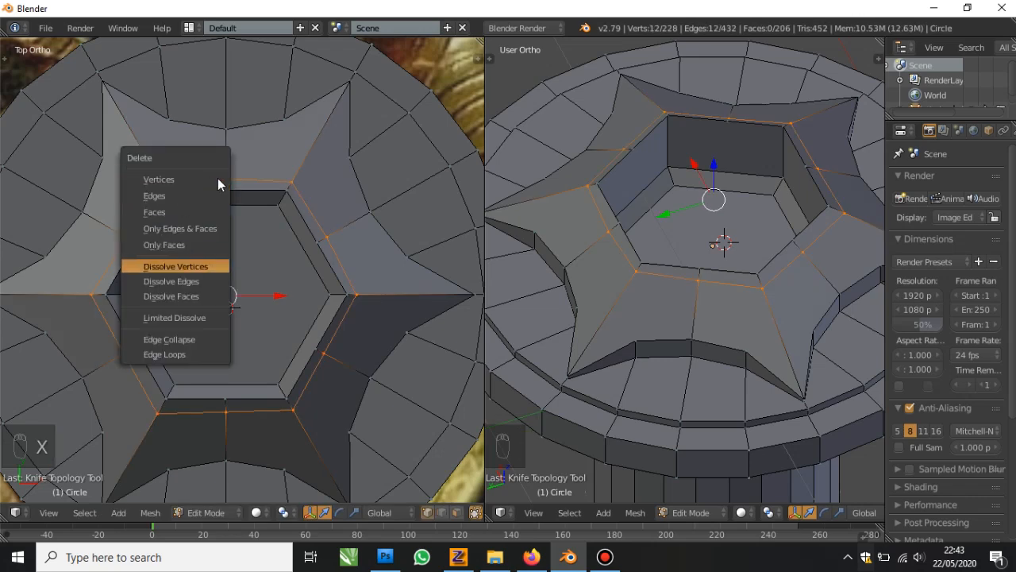
Compare the new loop with the reference in wireframe and round it with the LoopTools Circle operation
key(z)
scroll(291, 211, down, 5)
key(z)
scroll(701, 284, down, 4)
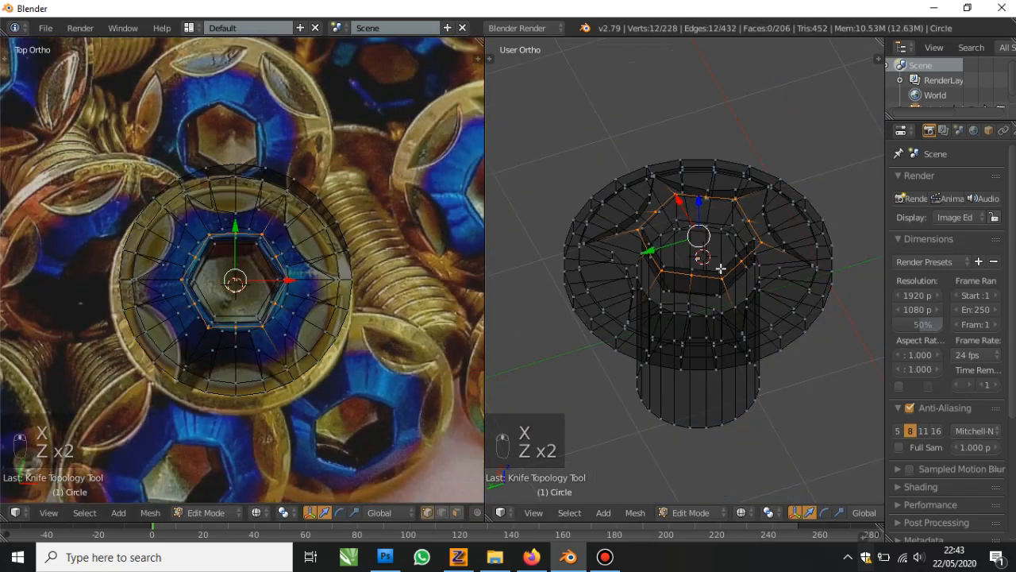
key(z)
scroll(286, 219, up, 4)
key(z)
key(w)
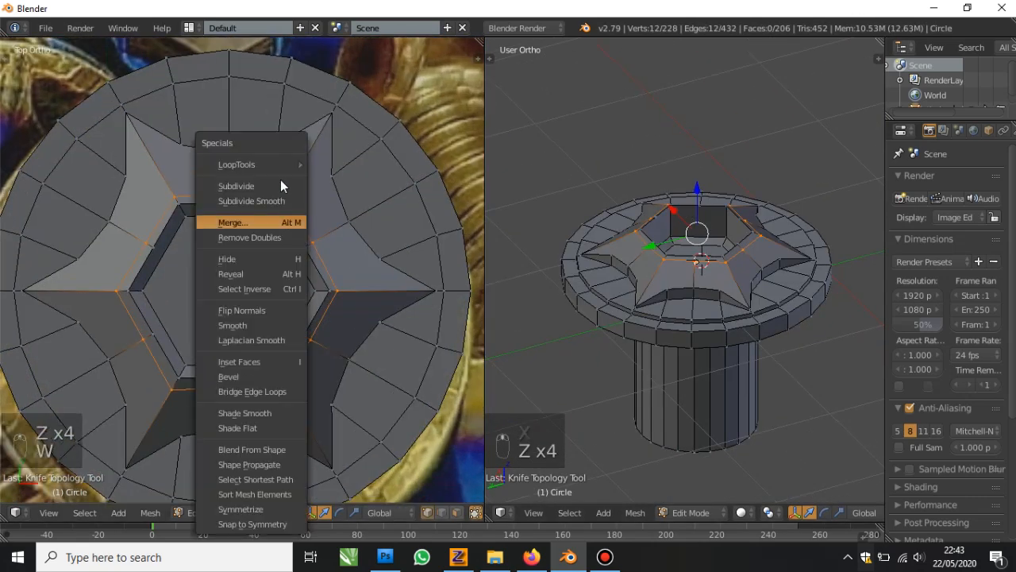
mouse_move(280, 164)
click(334, 177)
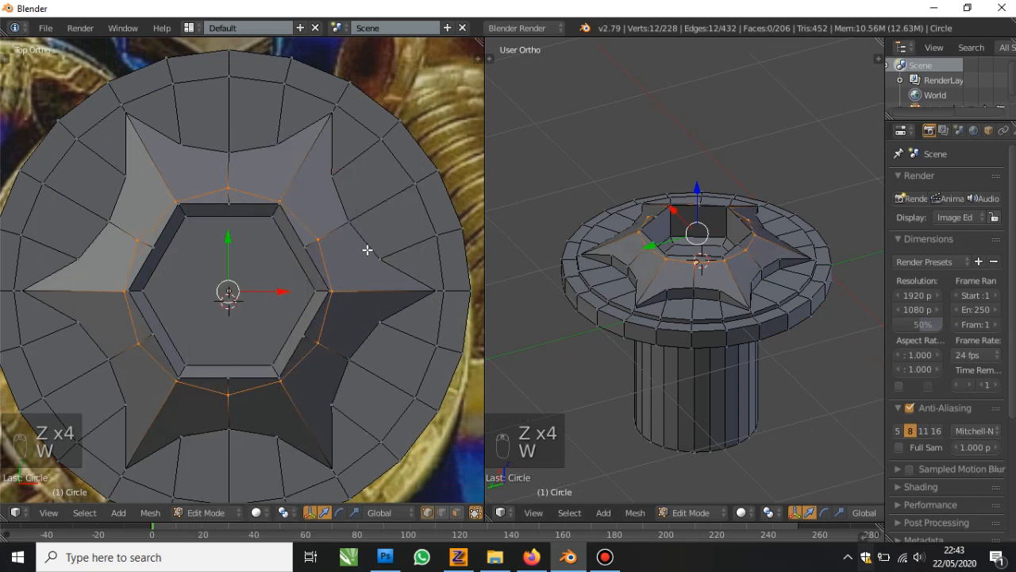
Scale the rounded loop slightly inward so it sits close around the hex socket's corners
key(s)
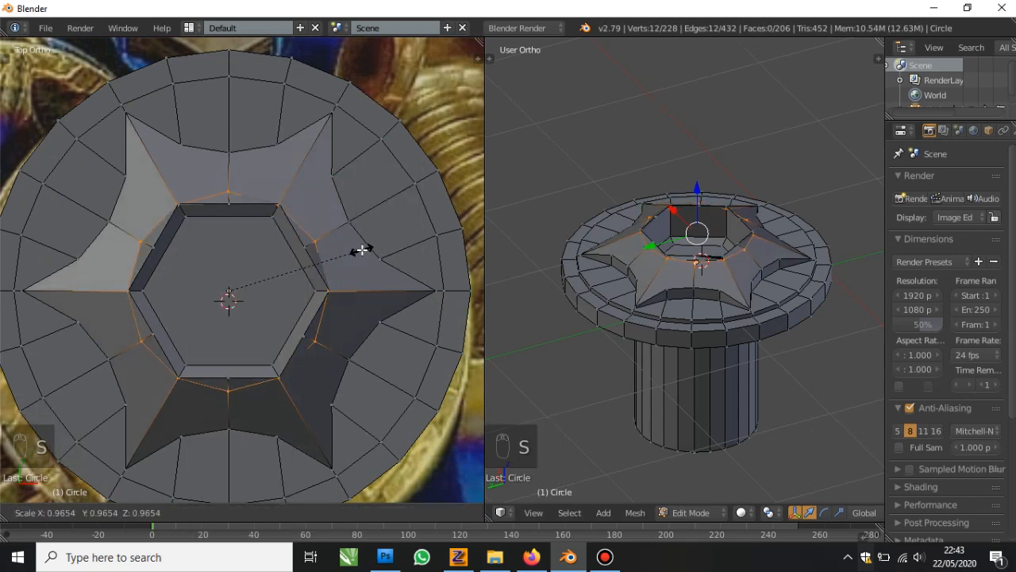
click(370, 250)
scroll(370, 249, down, 4)
key(z)
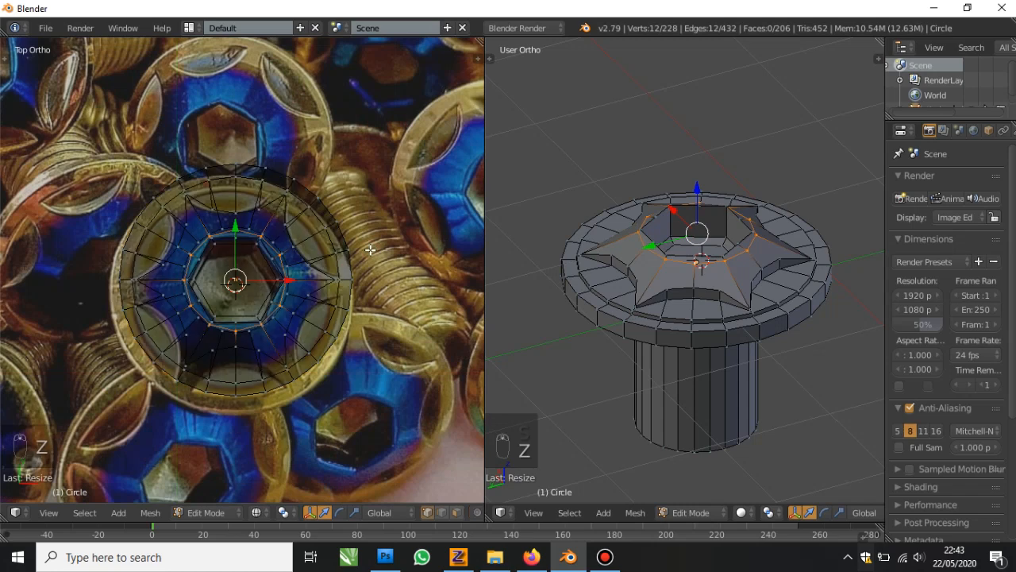
scroll(299, 249, up, 5)
key(z)
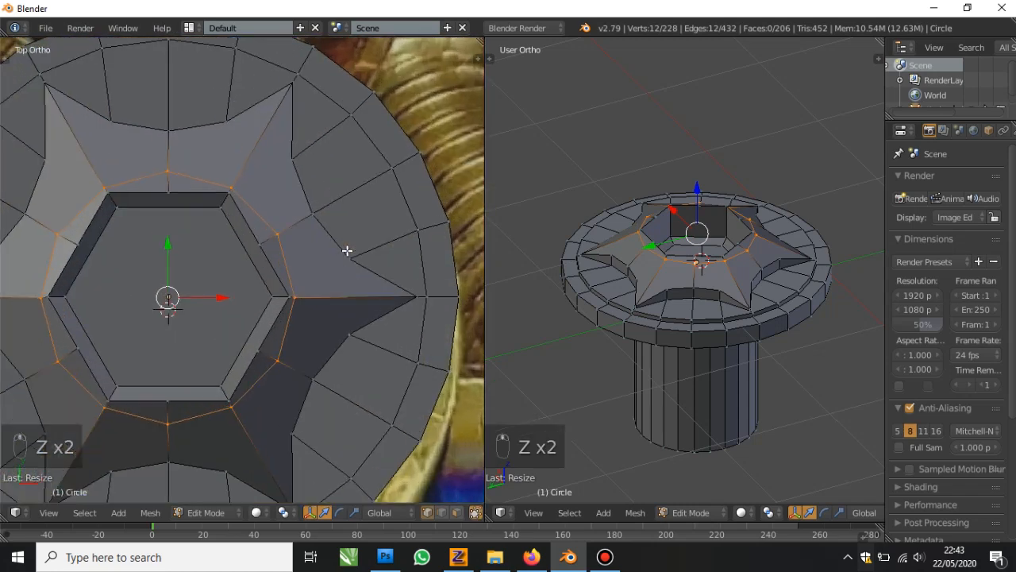
key(s)
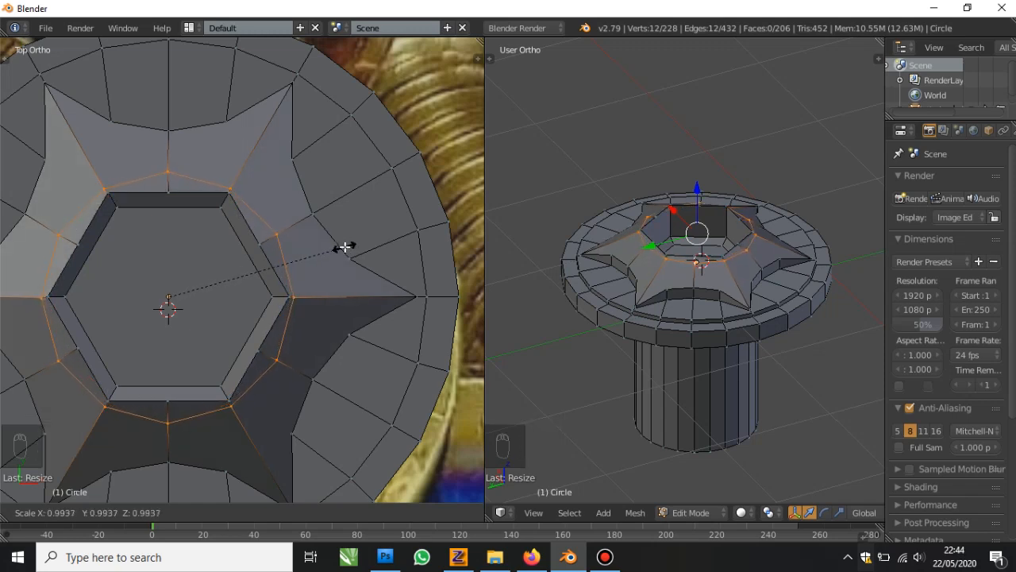
click(342, 248)
Flatten the loop around the socket by scaling it to 0 along Z in the side view
middle_drag(699, 270, 704, 236)
scroll(704, 236, up, 6)
key(KP_3)
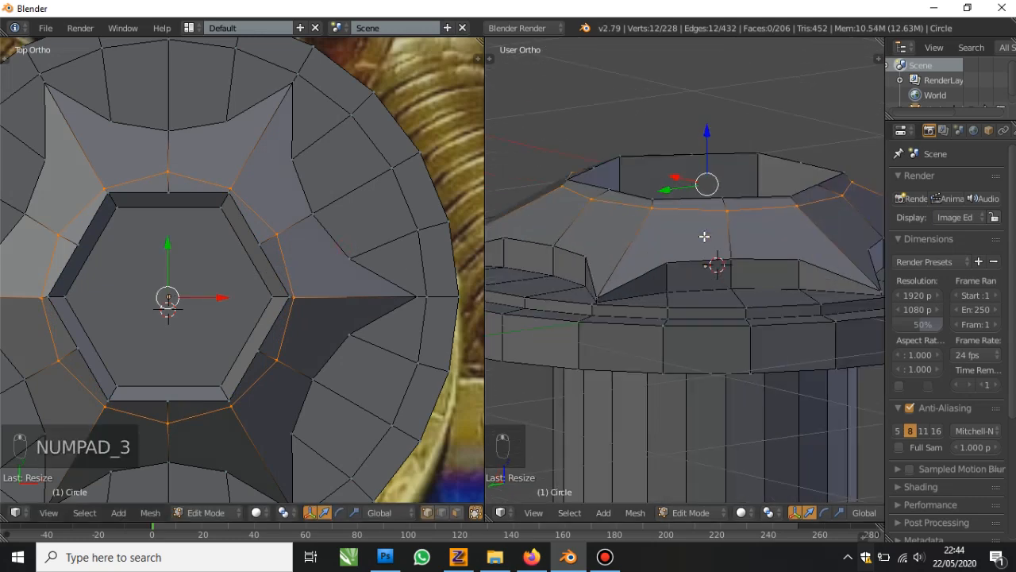
key(z)
shift+middle_drag(607, 201, 731, 281)
scroll(731, 281, up, 2)
scroll(721, 252, down, 2)
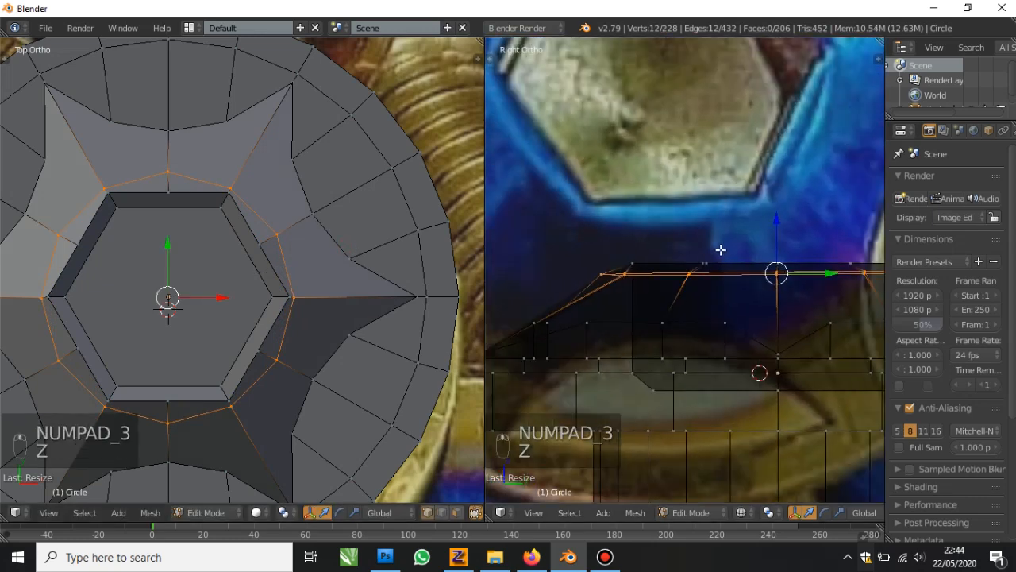
shift+middle_drag(782, 225, 707, 224)
key(s)
key(z)
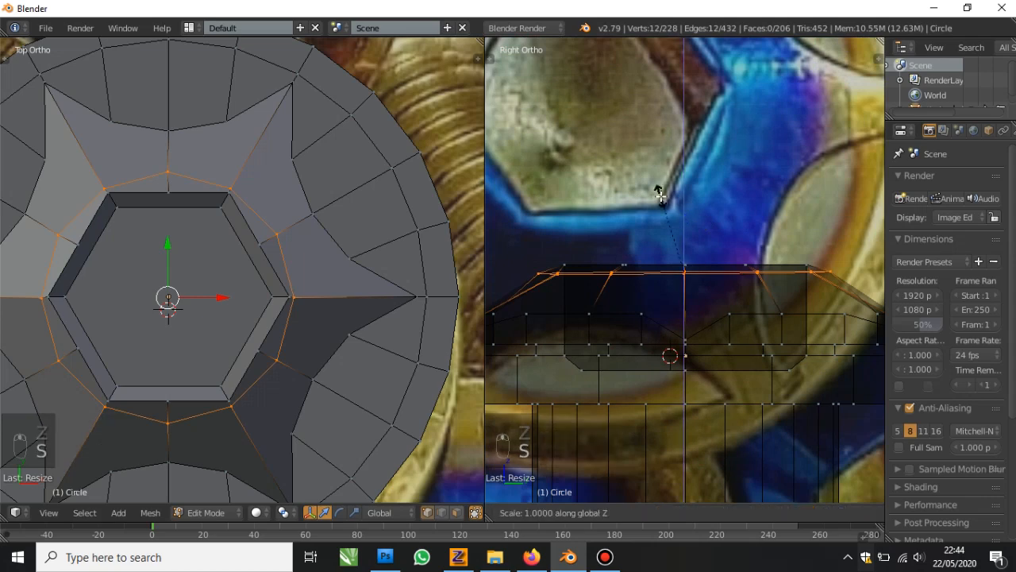
key(0)
click(661, 195)
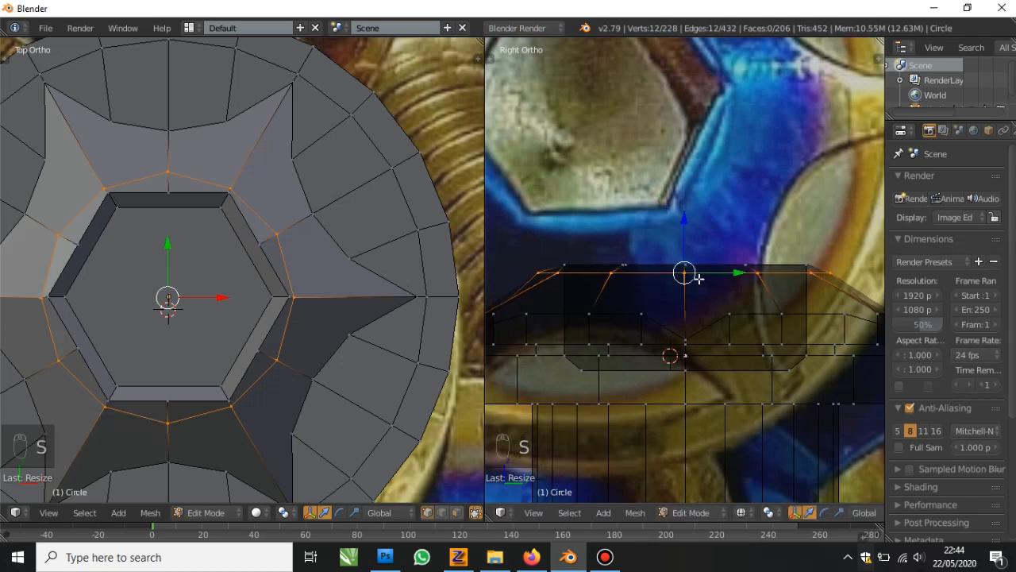
Try to raise the flattened loop around the socket slightly along Z in the front view
key(KP_1)
key(z)
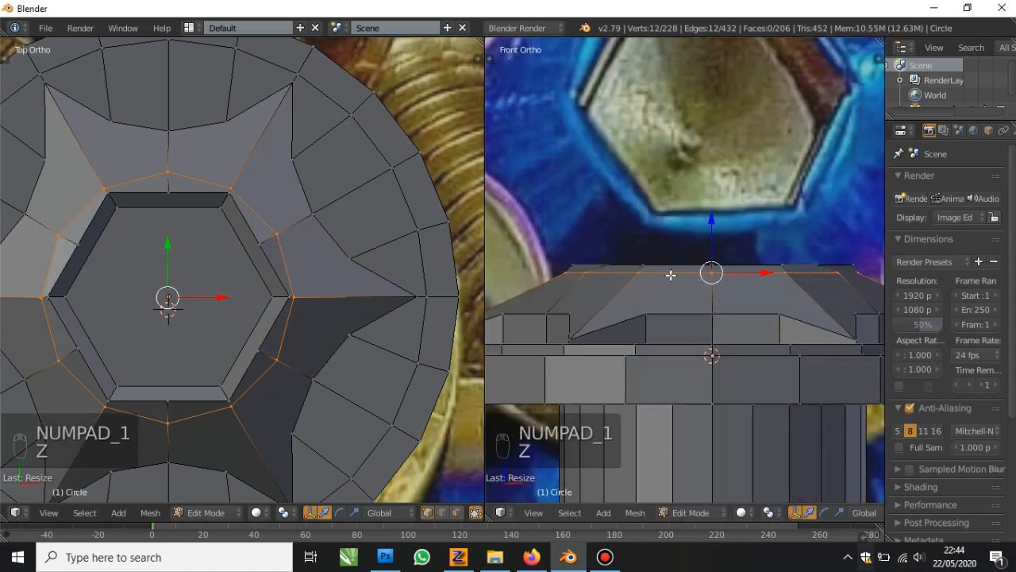
scroll(708, 255, up, 1)
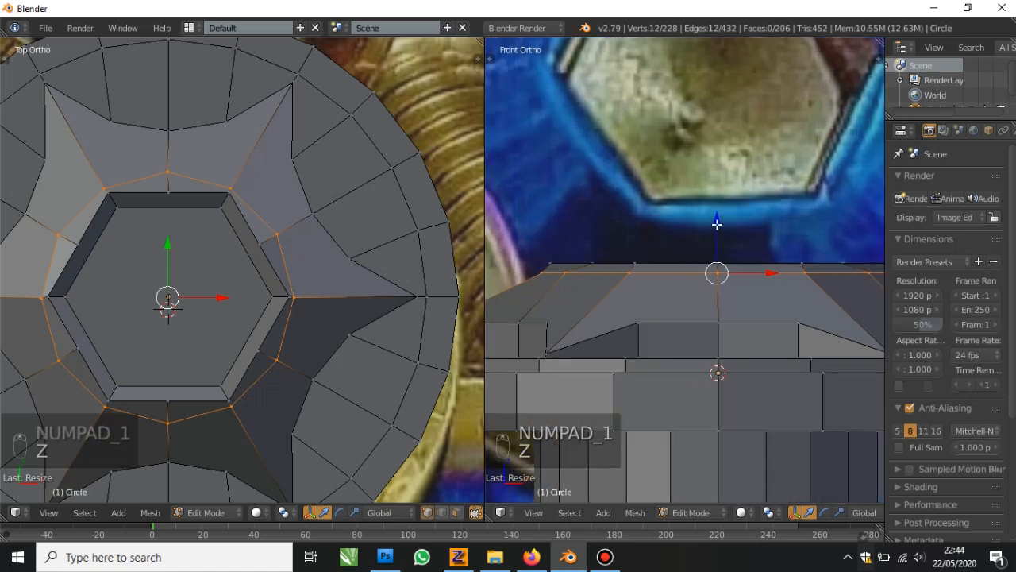
key(z)
key(g)
key(z)
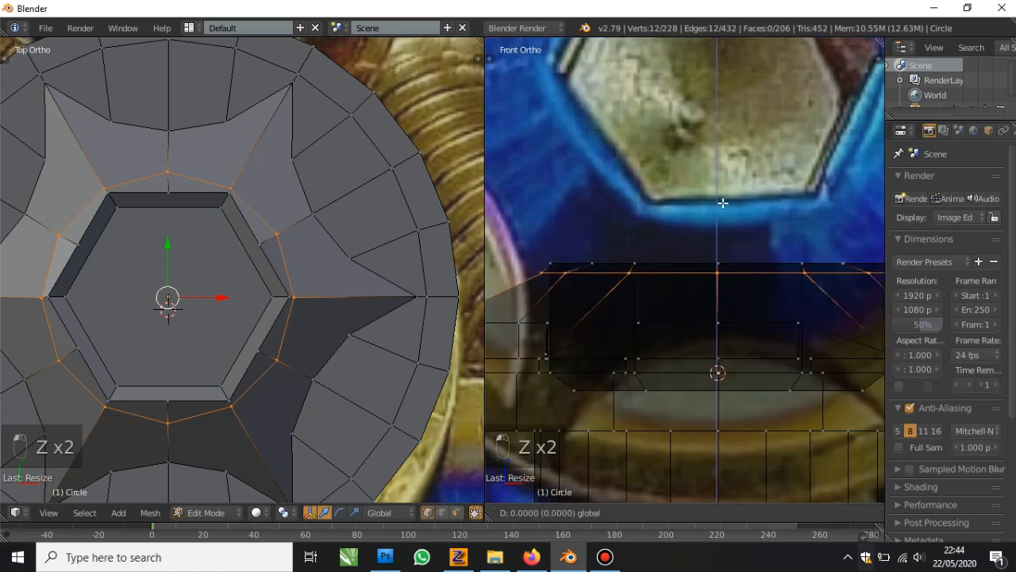
drag(723, 203, 719, 215)
key(ctrl+z)
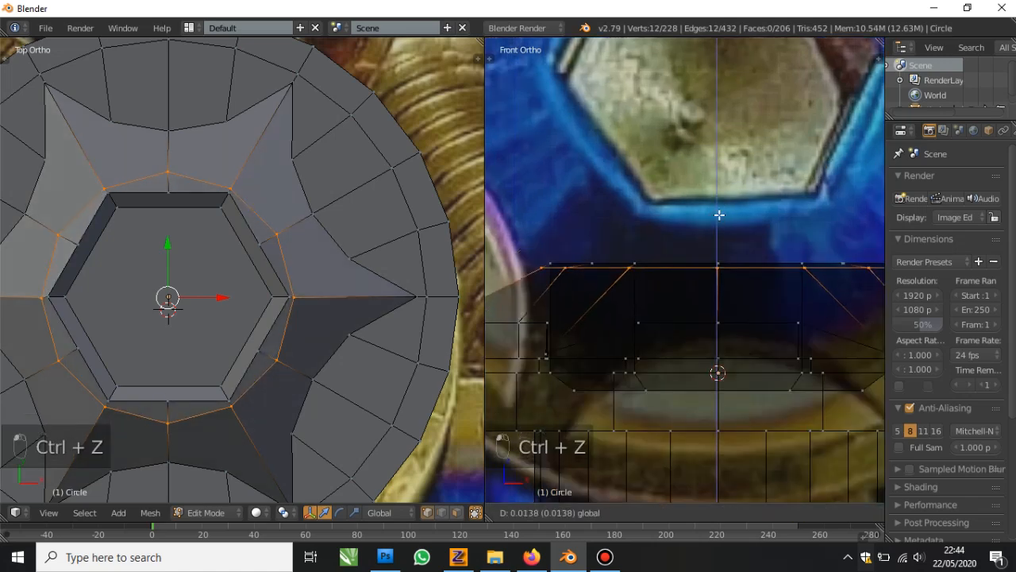
Edge-slide the loop onto the hex socket's upper rim and round it again with the LoopTools Circle operation
key(g)
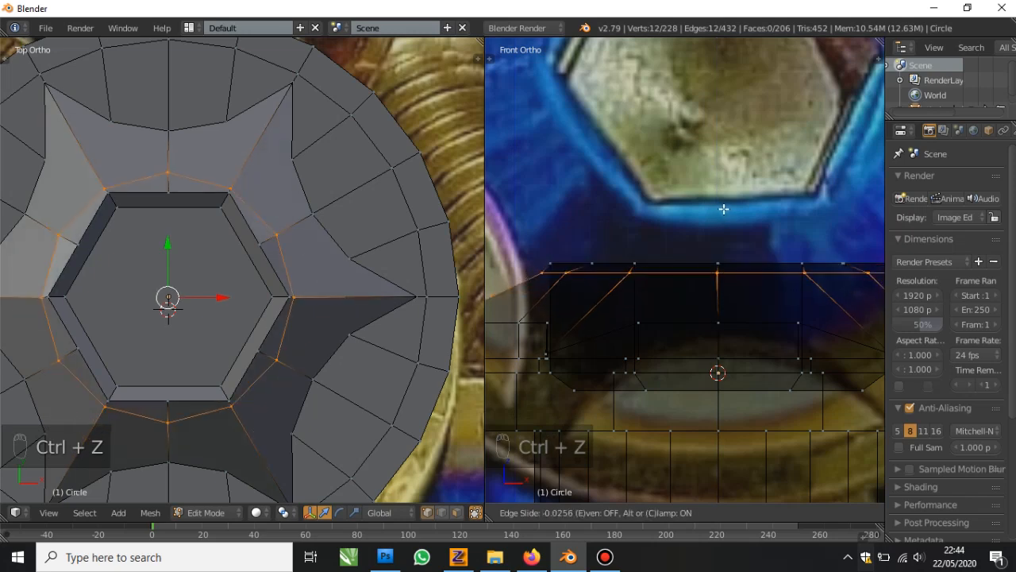
click(726, 89)
middle_drag(669, 166, 736, 264)
key(w)
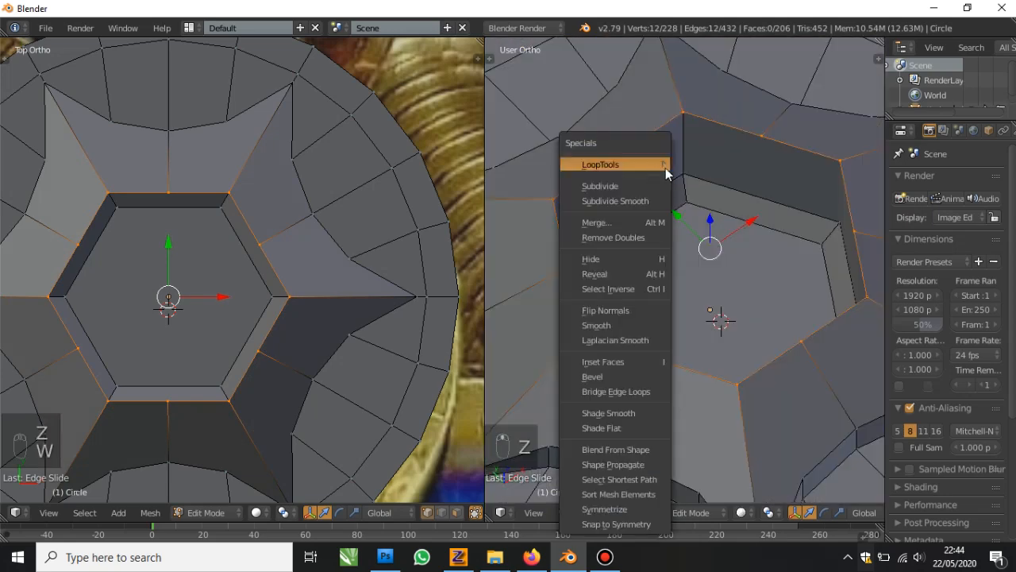
mouse_move(665, 167)
click(692, 176)
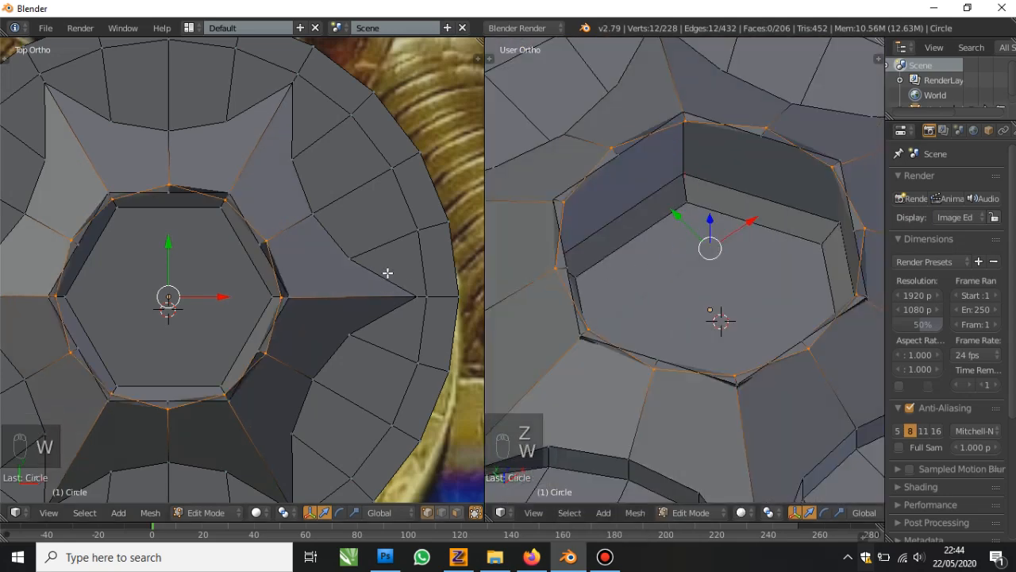
Scale the rounded loop up by about 1.11, then slightly more, so it surrounds the hex socket's corners
key(s)
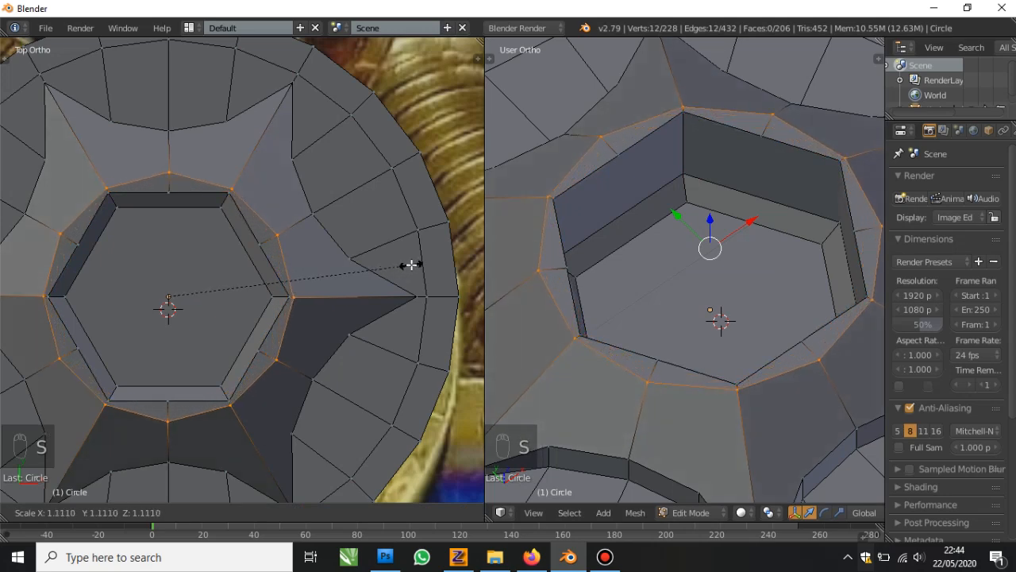
click(410, 264)
middle_drag(828, 227, 793, 262)
key(s)
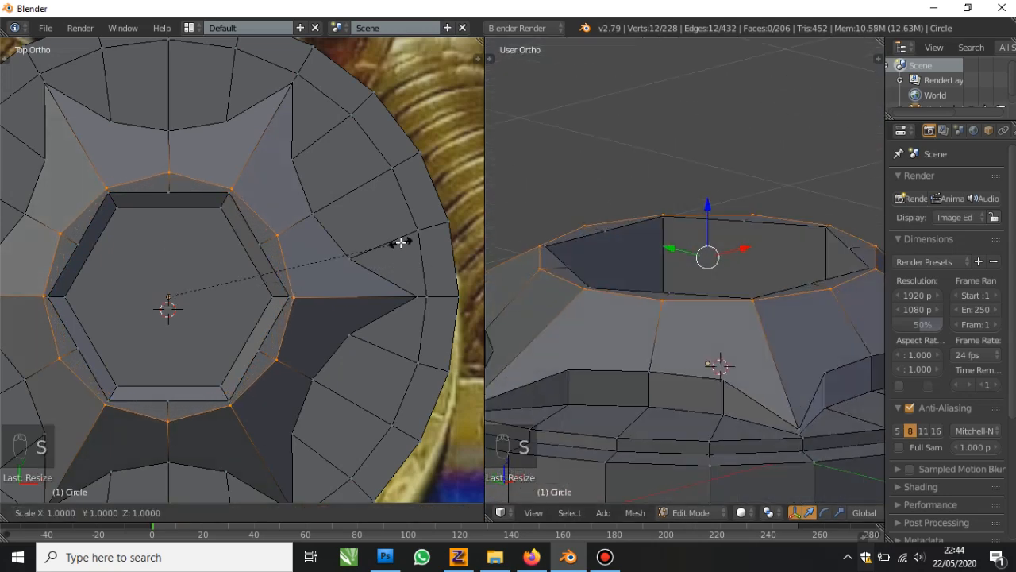
click(408, 239)
Inspect the bolt head in Object Mode and compare its shape with the bolts in the reference photo
key(Tab)
middle_drag(717, 363, 765, 276)
key(a)
key(a)
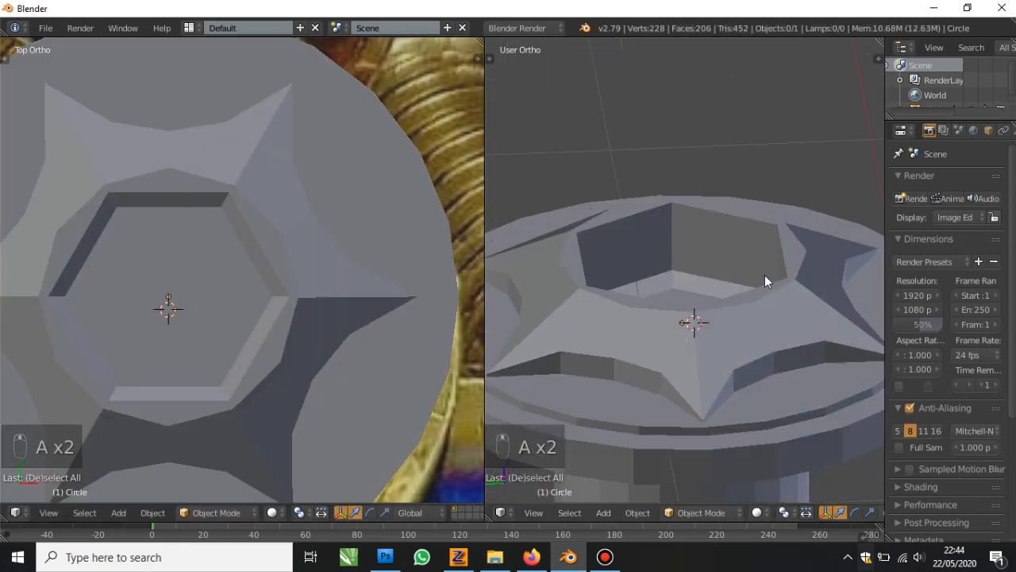
middle_drag(687, 341, 766, 246)
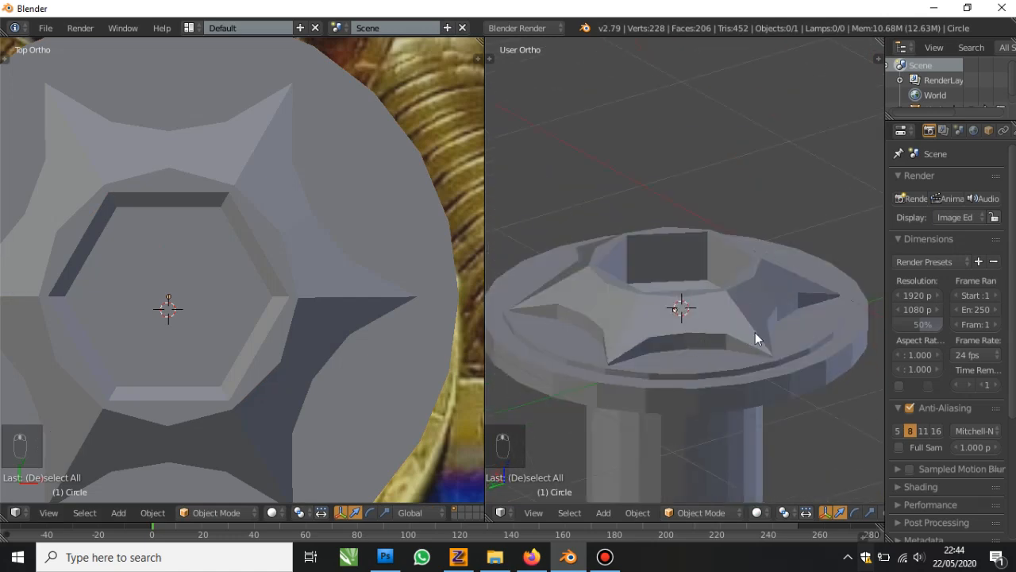
scroll(755, 333, down, 3)
shift+middle_drag(703, 327, 572, 304)
scroll(285, 291, down, 6)
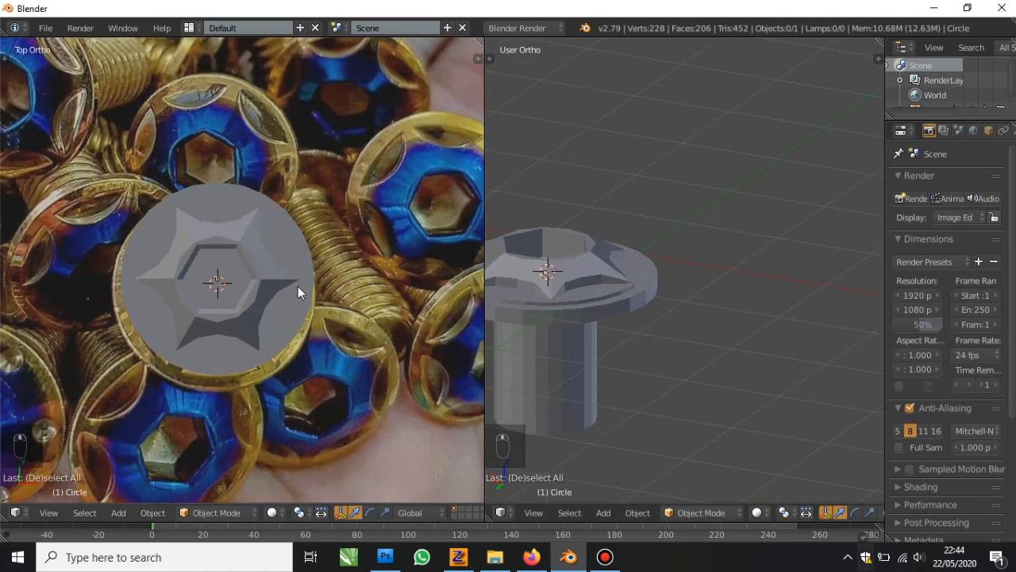
key(z)
shift+middle_drag(116, 317, 1, 286)
middle_drag(586, 279, 701, 258)
scroll(702, 258, up, 4)
shift+middle_drag(556, 297, 718, 214)
Reopen the mesh for editing in an enlarged 3D view and bevel the flange's upper outer edge loop by about 0.034
key(Tab)
shift+middle_drag(633, 297, 704, 252)
scroll(704, 251, up, 2)
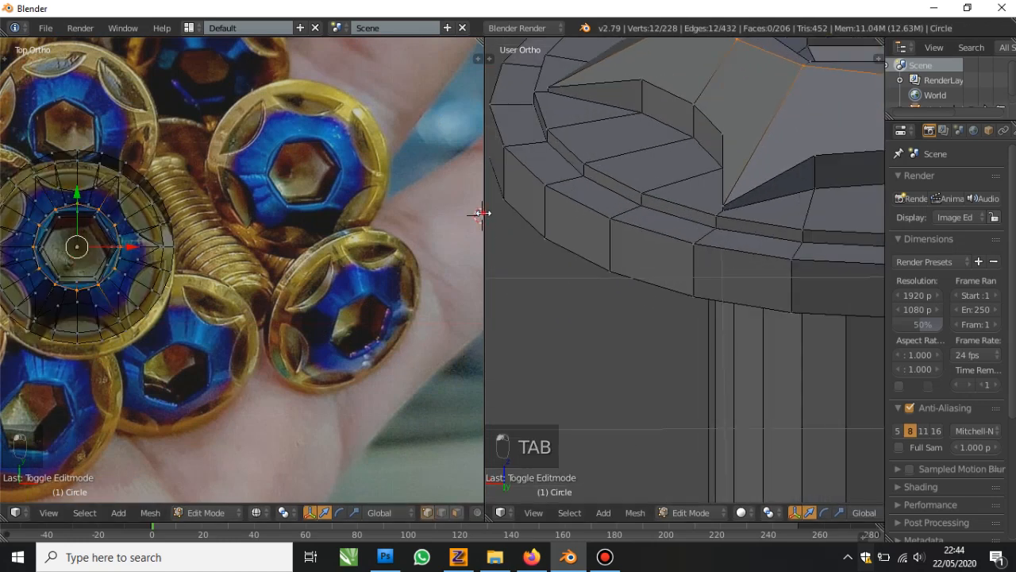
drag(480, 212, 296, 214)
alt+right_click(603, 230)
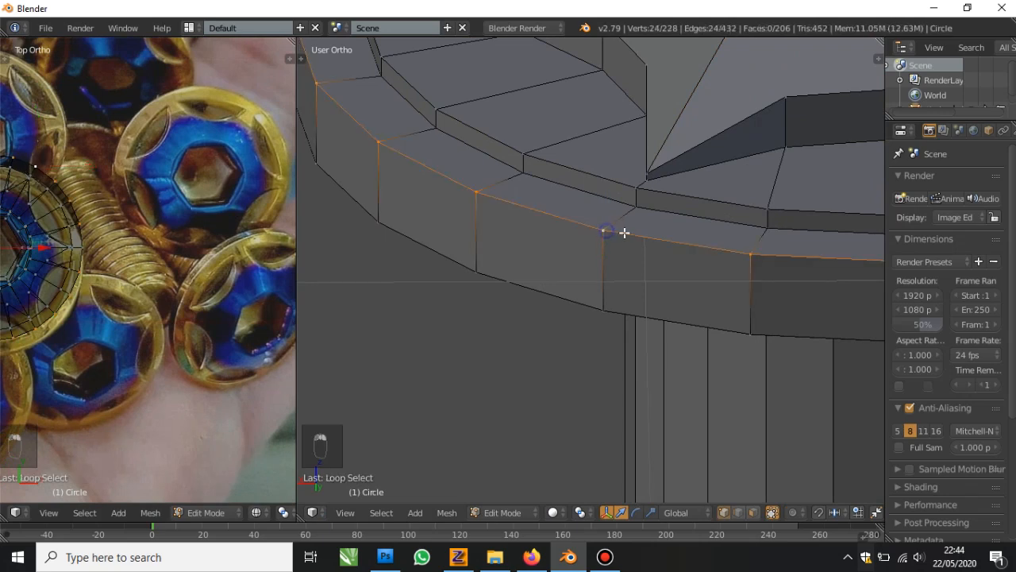
key(ctrl+b)
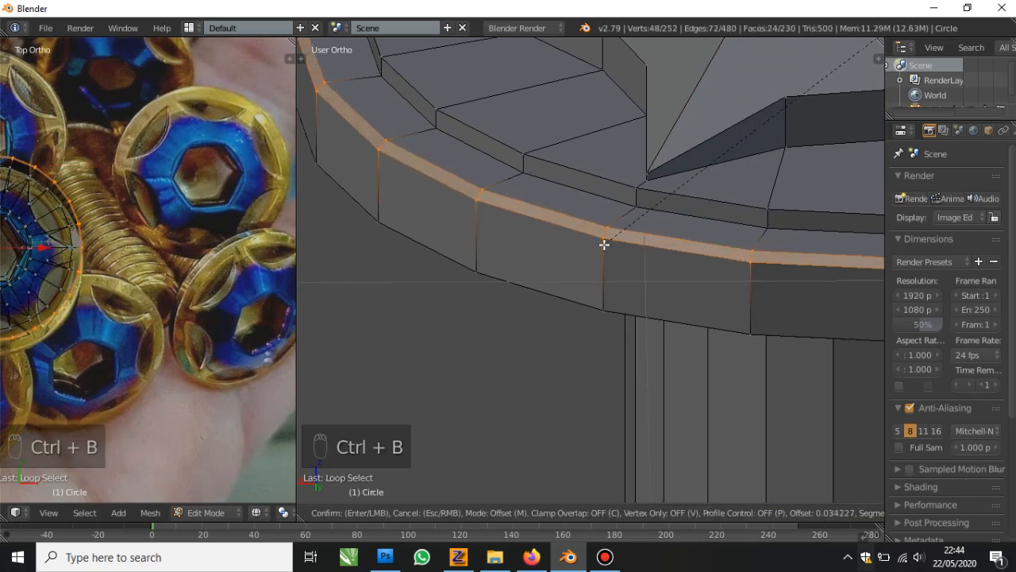
click(605, 242)
Bevel the flange's lower outer edge loop with a similarly narrow offset and clear the selection
middle_drag(615, 222, 511, 229)
alt+right_click(508, 237)
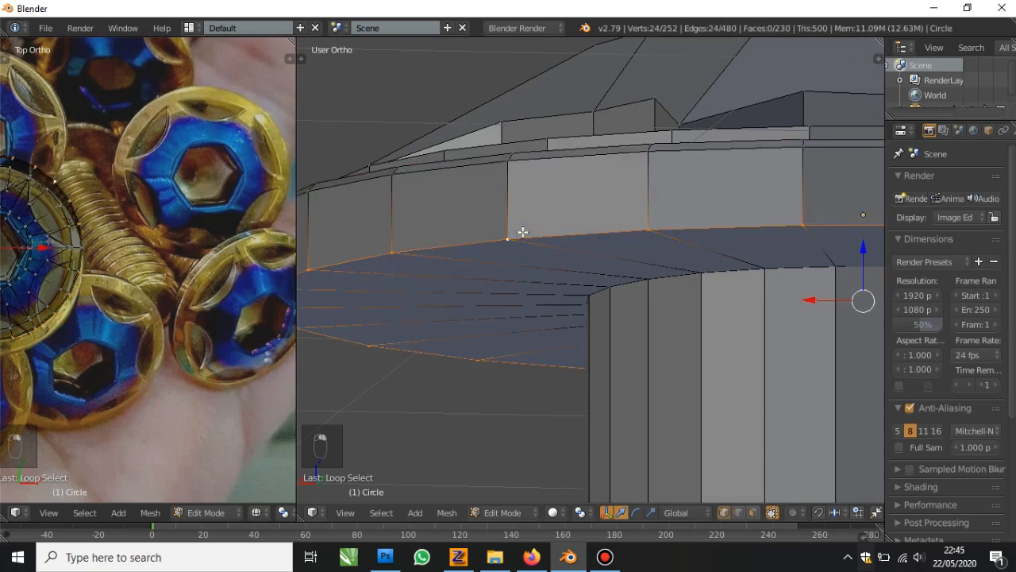
key(ctrl+b)
click(504, 225)
key(a)
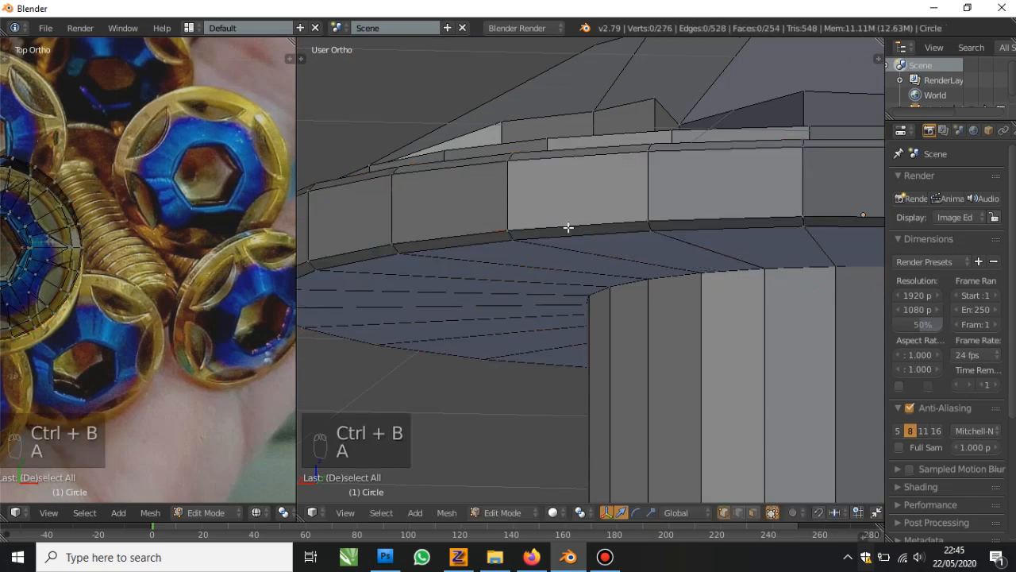
Bevel the lower edge loop of the small step inside the flange rim by about 0.024
scroll(569, 227, down, 5)
middle_drag(569, 227, 583, 316)
scroll(542, 288, up, 3)
scroll(540, 293, up, 1)
shift+middle_drag(567, 405, 540, 295)
scroll(540, 294, up, 1)
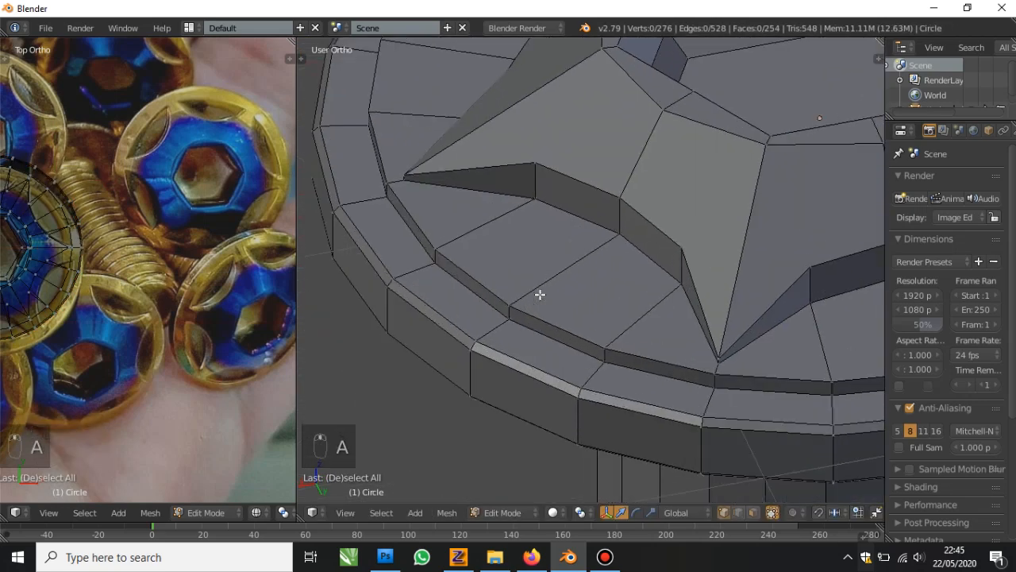
scroll(540, 294, up, 2)
shift+middle_drag(401, 283, 509, 277)
right_click(475, 261)
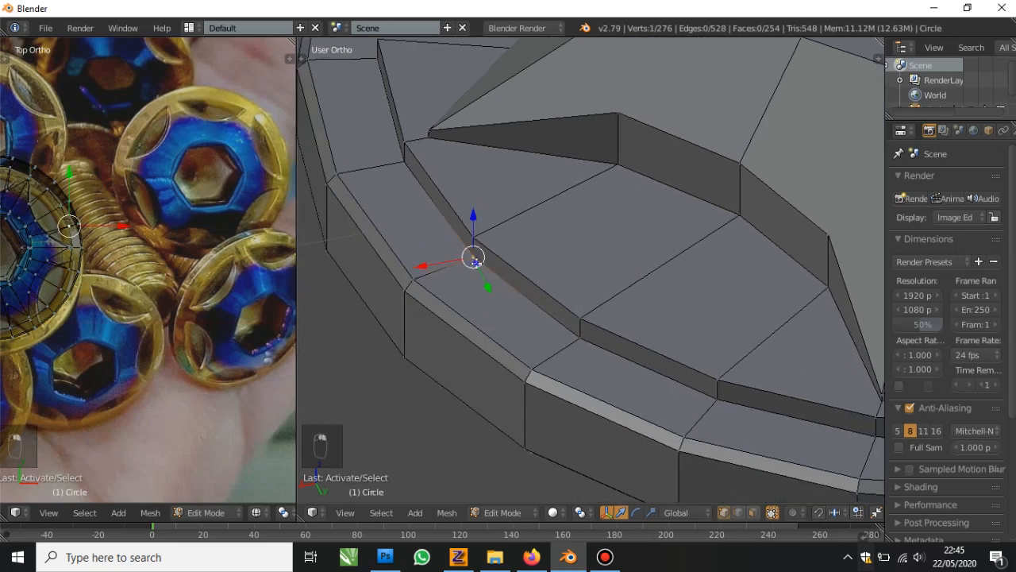
alt+right_click(476, 263)
scroll(477, 262, up, 1)
key(ctrl+b)
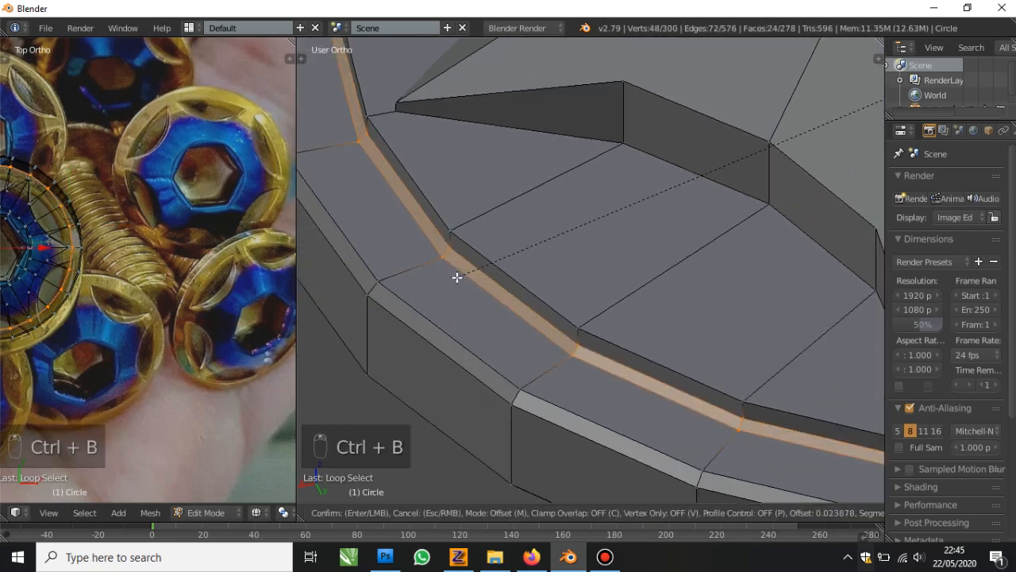
click(459, 277)
Bevel the upper edge loop of the small step inside the flange rim by about 0.019
right_click(450, 229)
alt+right_click(454, 230)
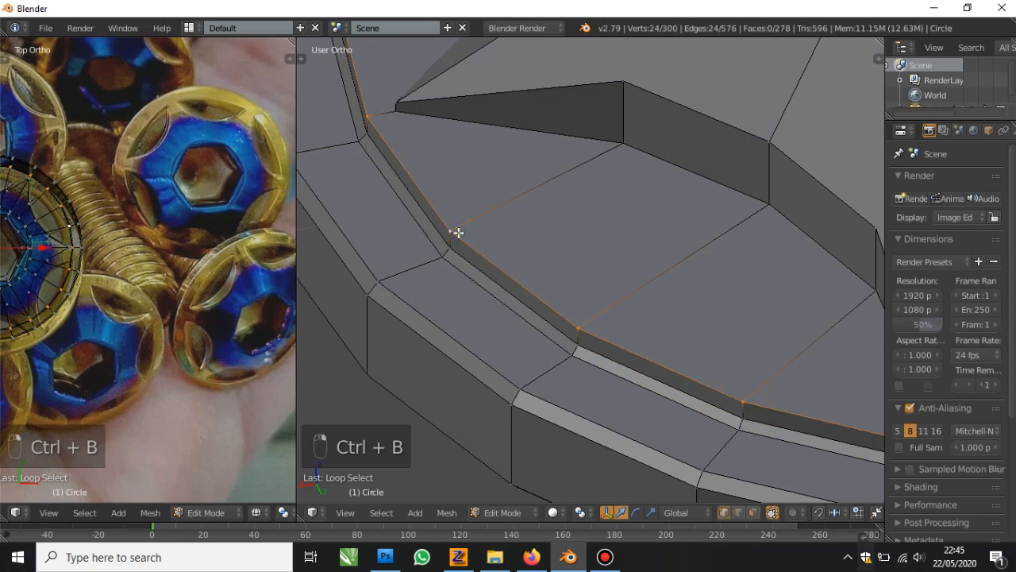
key(ctrl+b)
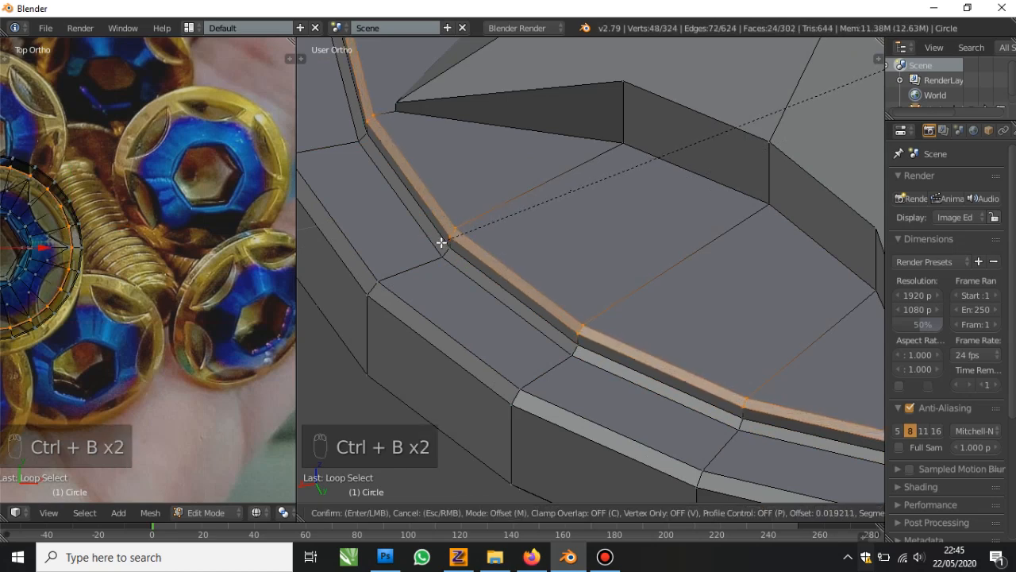
click(441, 241)
key(a)
Check the bevelled flange rim and step in Object Mode
key(Tab)
key(a)
middle_drag(556, 262, 661, 355)
scroll(590, 230, down, 4)
right_click(559, 261)
shift+middle_drag(680, 287, 850, 316)
scroll(671, 300, up, 1)
Select the star's entire upper outline by picking shortest paths from point to point around the head
key(Tab)
scroll(524, 322, up, 4)
key(a)
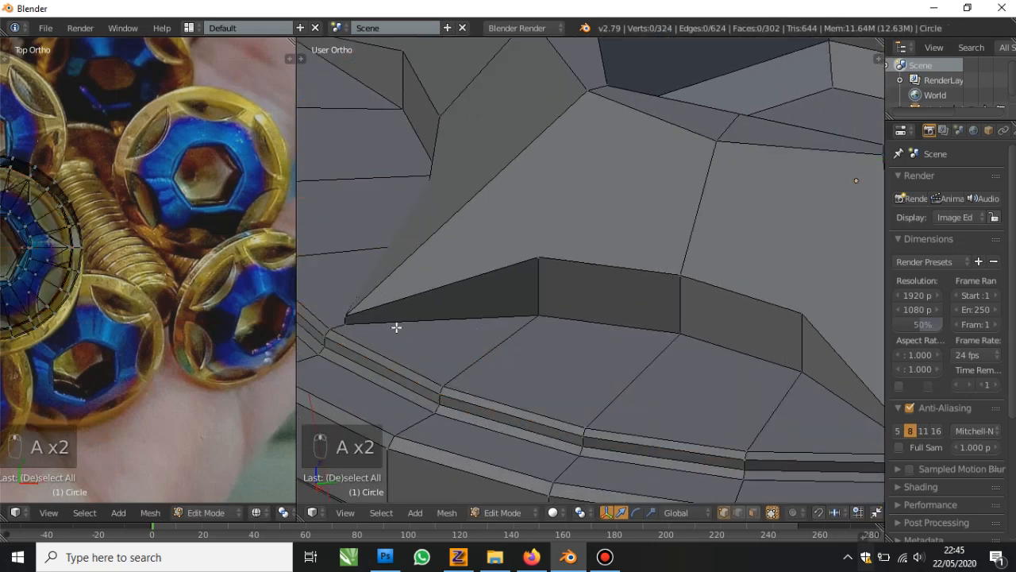
right_click(349, 312)
scroll(653, 325, down, 5)
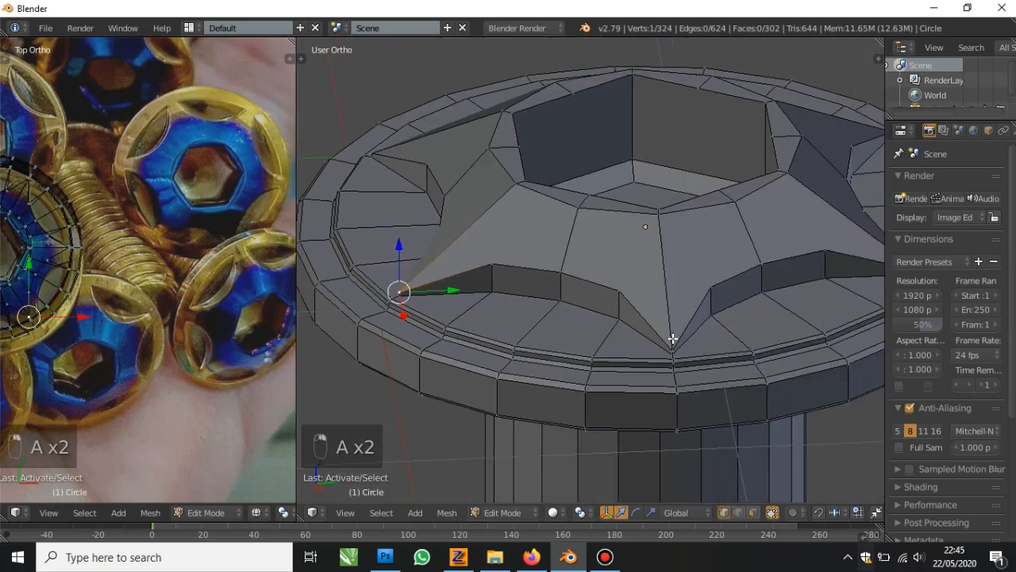
ctrl+right_click(672, 348)
middle_drag(746, 324, 646, 354)
ctrl+right_click(773, 359)
ctrl+right_click(721, 361)
ctrl+right_click(616, 365)
middle_drag(730, 341, 524, 338)
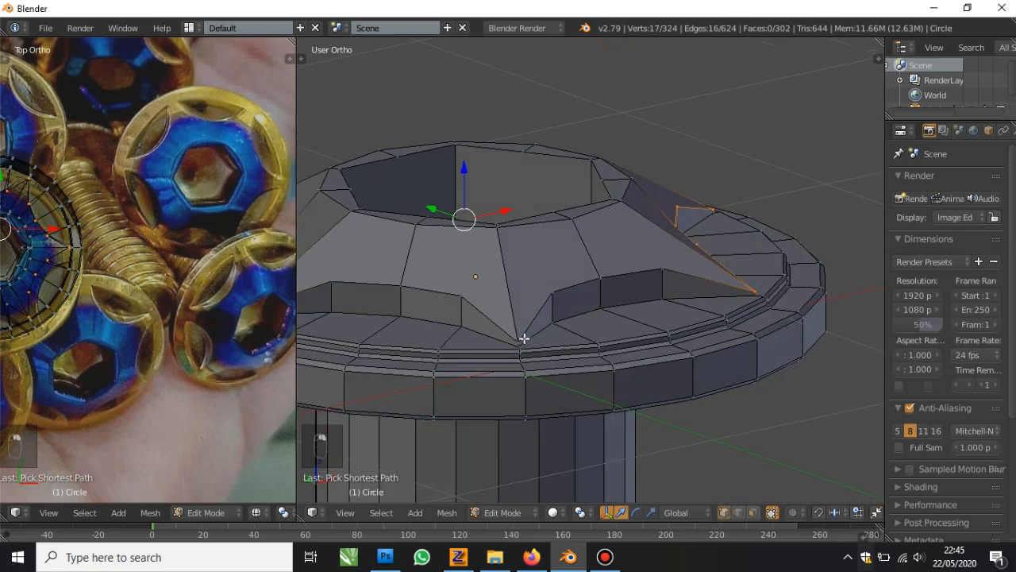
mouse_move(614, 314)
middle_down()
mouse_move(545, 315)
mouse_move(605, 316)
middle_up()
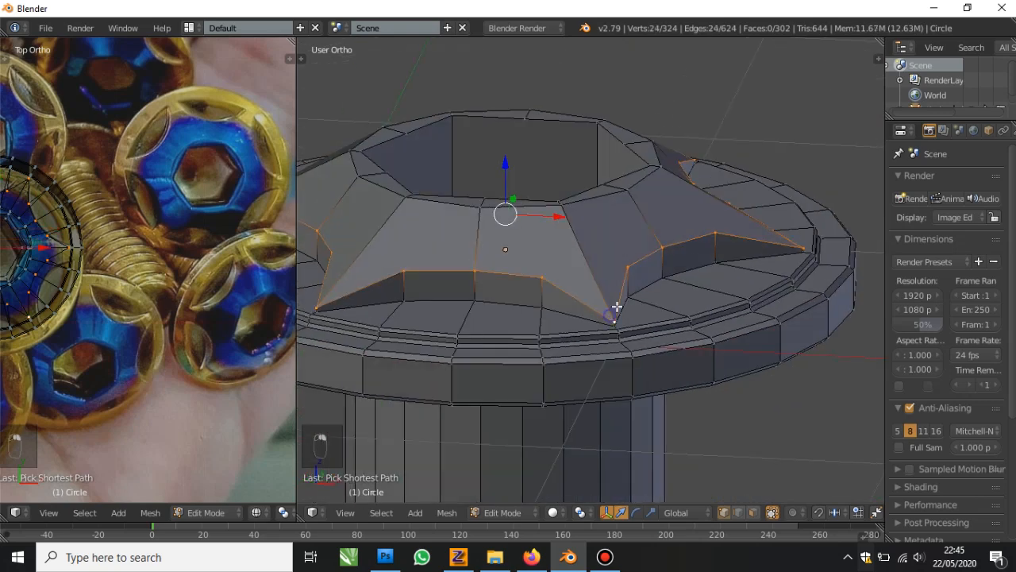
Bevel the star's selected outline by about 0.014 and clear the selection
scroll(625, 268, up, 3)
key(ctrl+b)
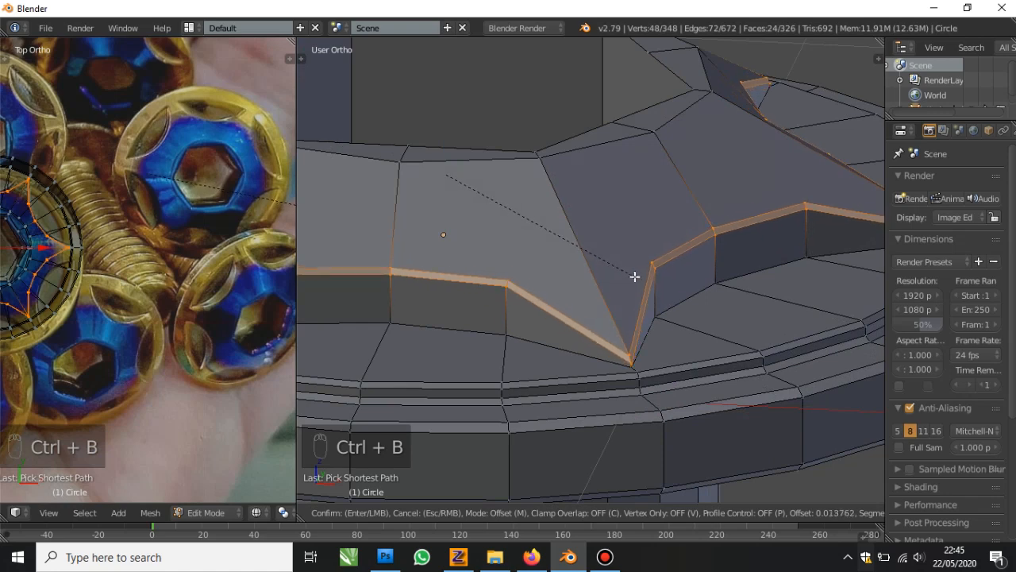
click(635, 277)
scroll(622, 299, up, 2)
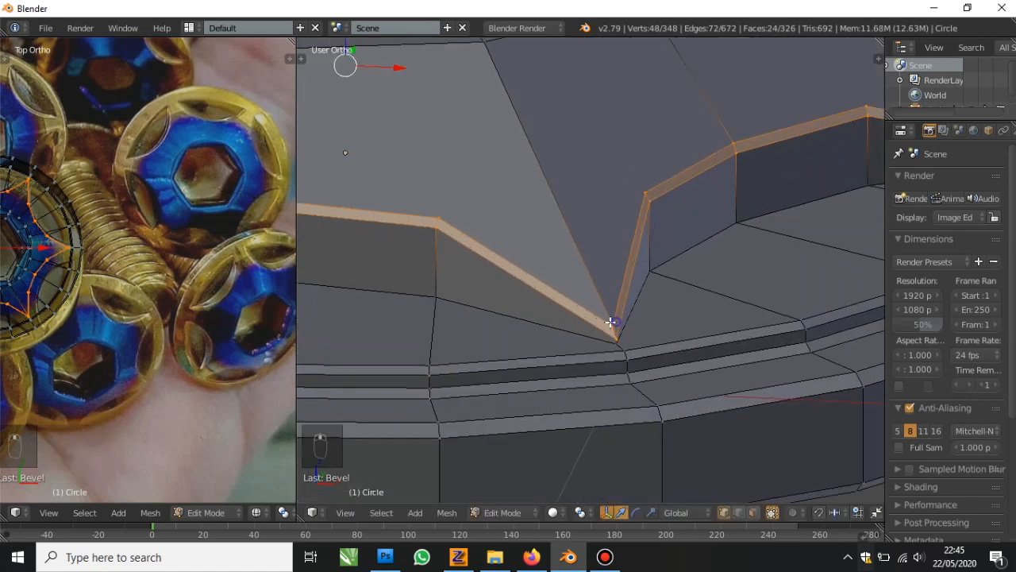
right_click(611, 322)
alt+right_click(602, 320)
scroll(607, 284, down, 3)
key(a)
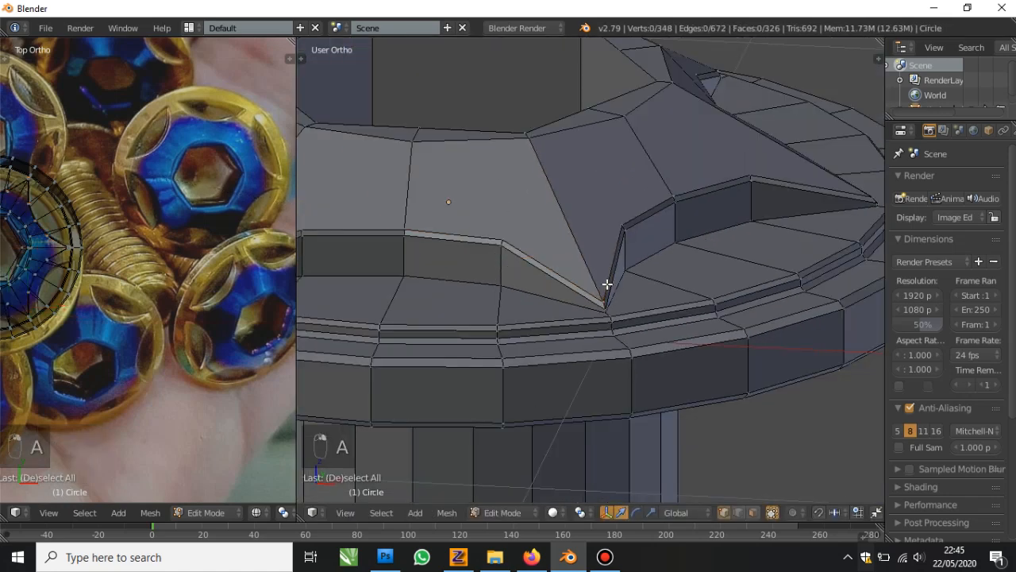
Review the head in Object Mode, then bevel the rounded edge loop around the hex socket by about 0.029
key(Tab)
scroll(596, 273, down, 4)
key(a)
mouse_move(657, 283)
middle_down()
mouse_move(614, 305)
mouse_move(651, 287)
middle_up()
scroll(617, 309, up, 2)
right_click(507, 278)
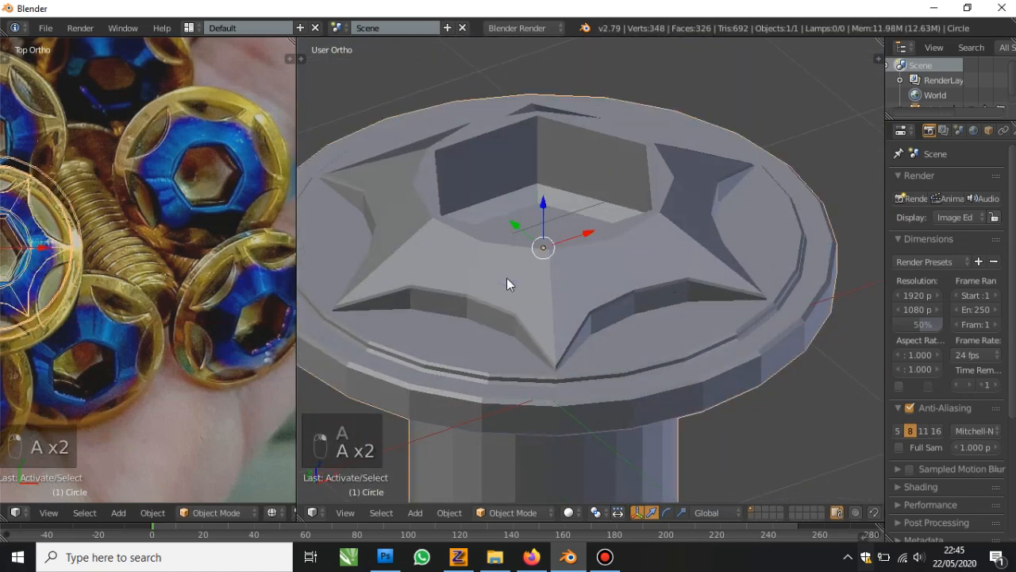
key(Tab)
scroll(466, 249, up, 4)
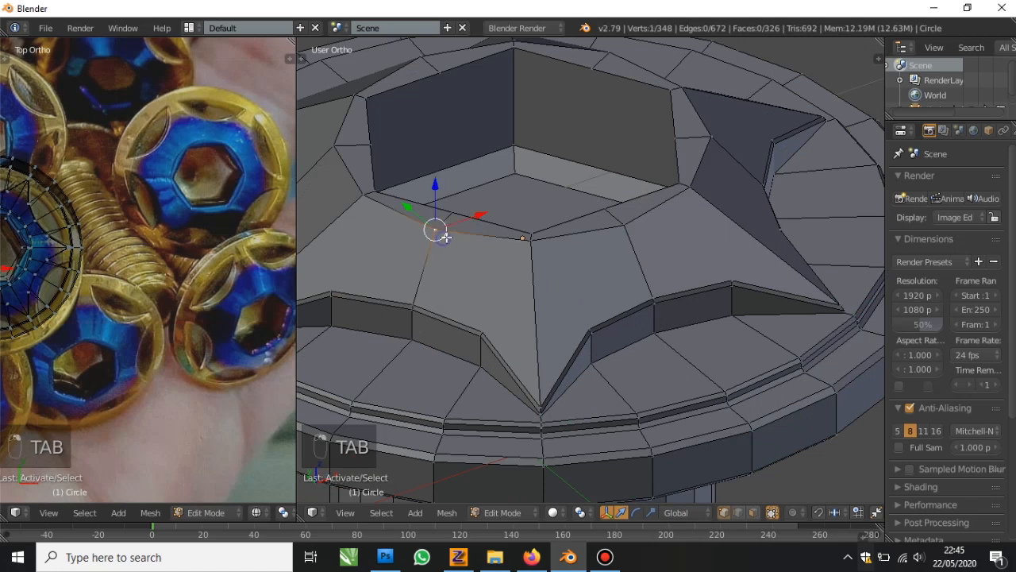
alt+right_click(446, 237)
scroll(497, 263, up, 4)
key(ctrl+b)
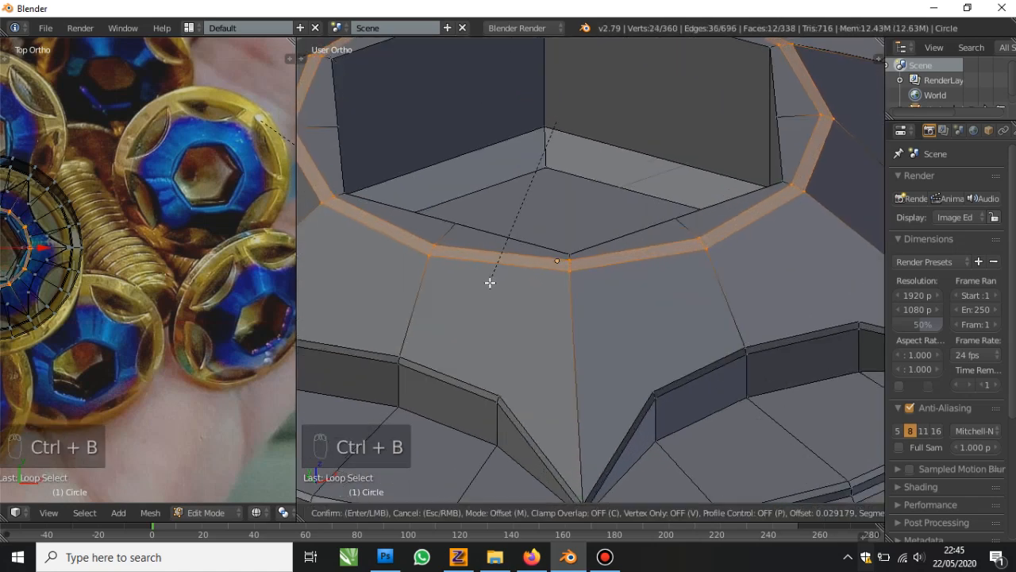
click(490, 282)
Inspect the bevelled rounded edge around the hex socket in Object Mode, then return to editing the mesh
middle_drag(487, 277, 614, 335)
scroll(616, 338, up, 2)
key(Tab)
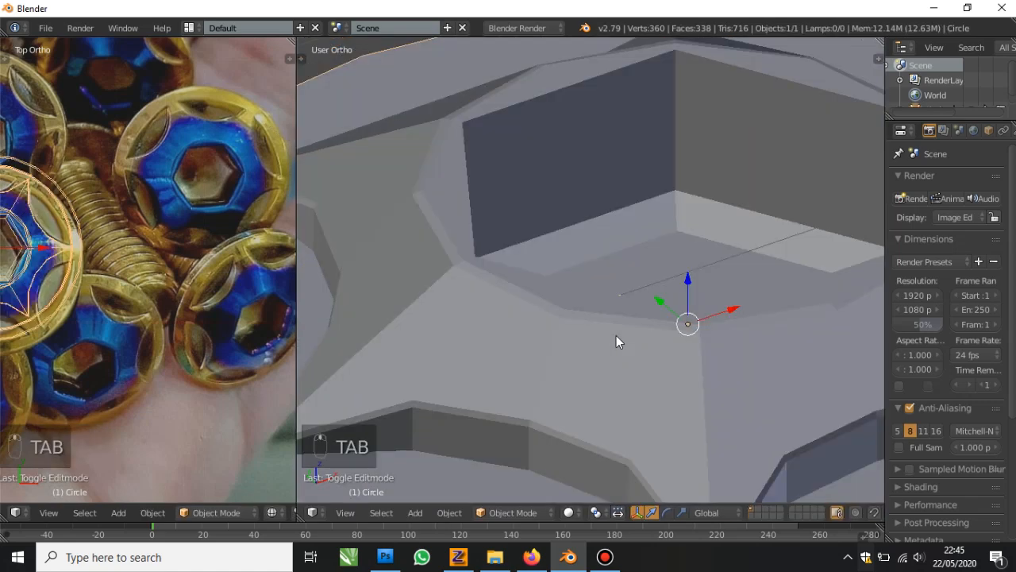
scroll(616, 337, down, 3)
key(a)
key(a)
key(Tab)
scroll(524, 264, up, 4)
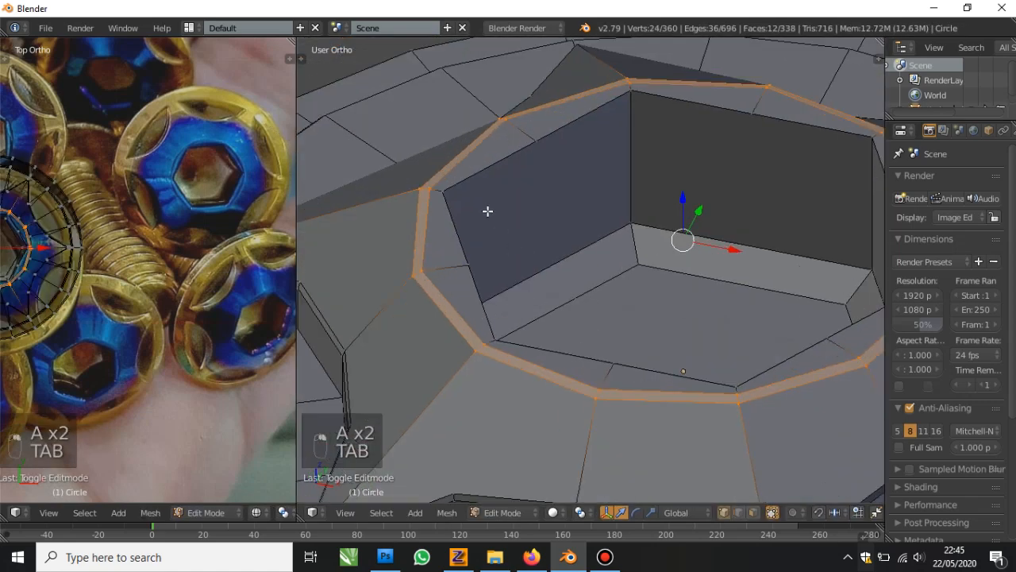
Select the hex socket's entire upper inner rim by picking shortest paths from corner to corner
right_click(473, 185)
alt+right_click(596, 125)
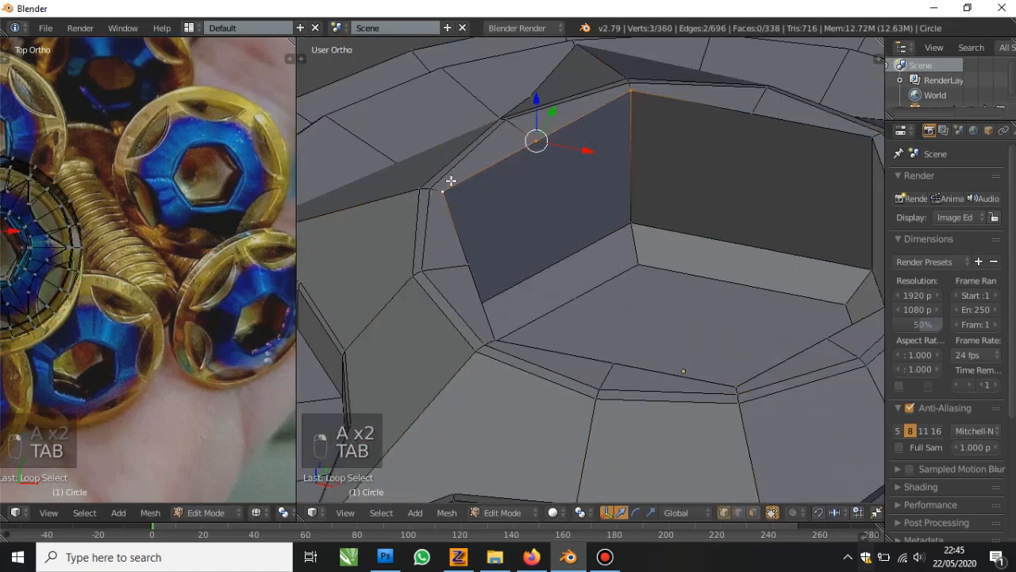
ctrl+right_click(625, 101)
middle_drag(627, 130, 685, 102)
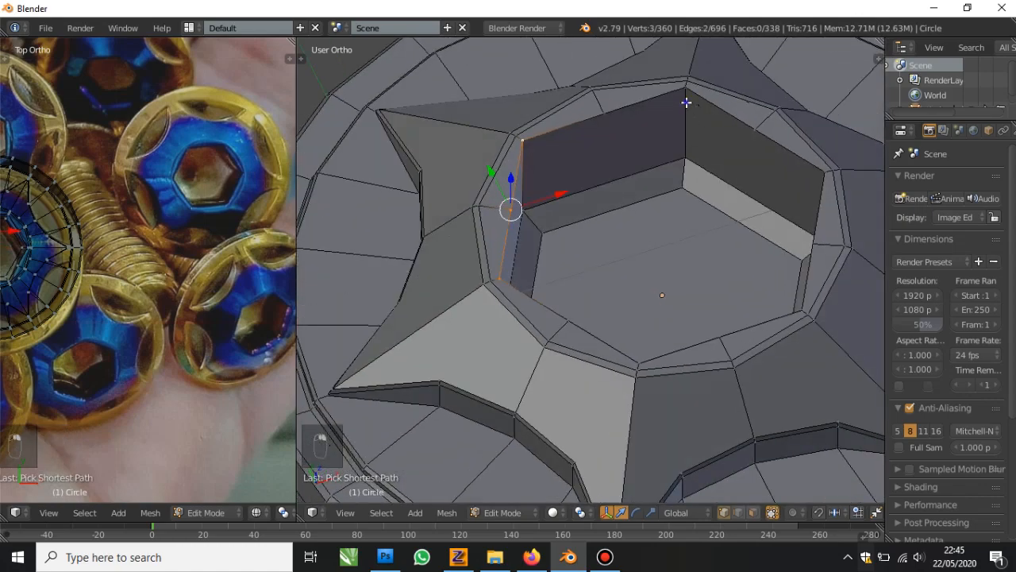
middle_drag(675, 187, 621, 117)
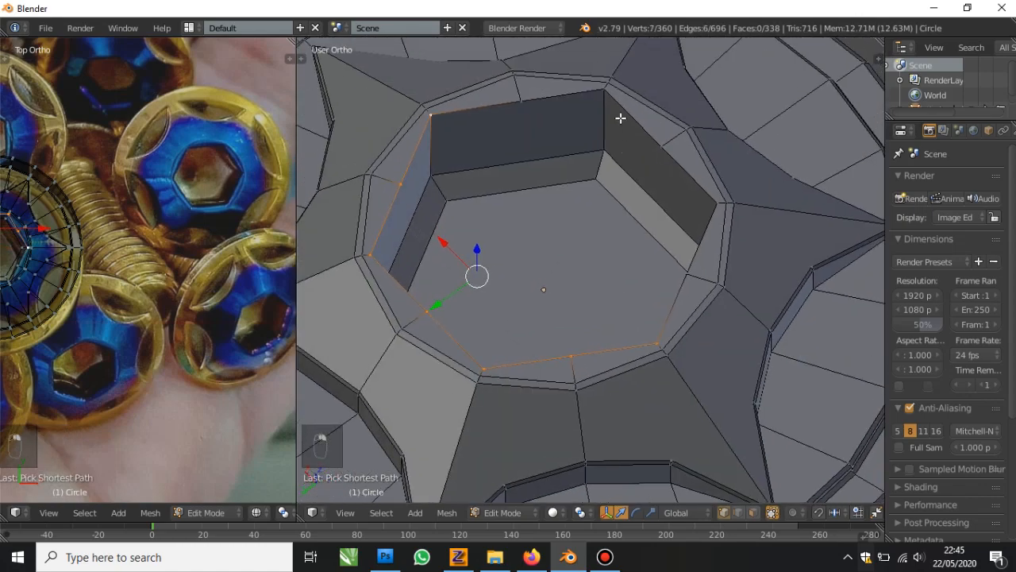
ctrl+right_click(711, 205)
Bevel the selected hex socket rim with a narrow offset
middle_drag(576, 225, 635, 236)
scroll(729, 214, up, 4)
scroll(635, 236, up, 2)
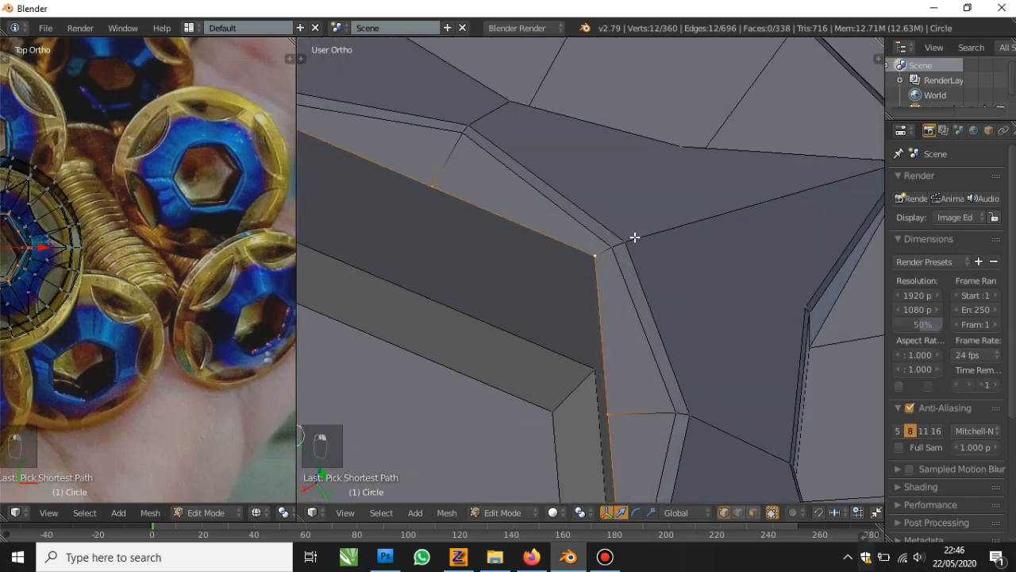
key(ctrl+b)
click(652, 221)
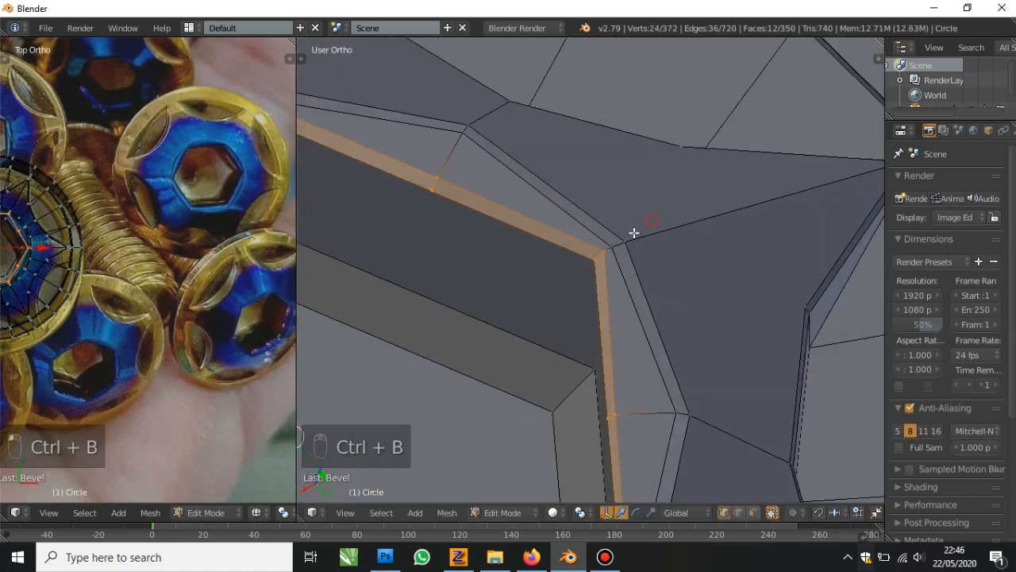
Review the whole bolt in Object Mode from above and from the side with nothing selected
scroll(632, 226, down, 5)
key(Tab)
key(a)
key(a)
scroll(550, 260, down, 4)
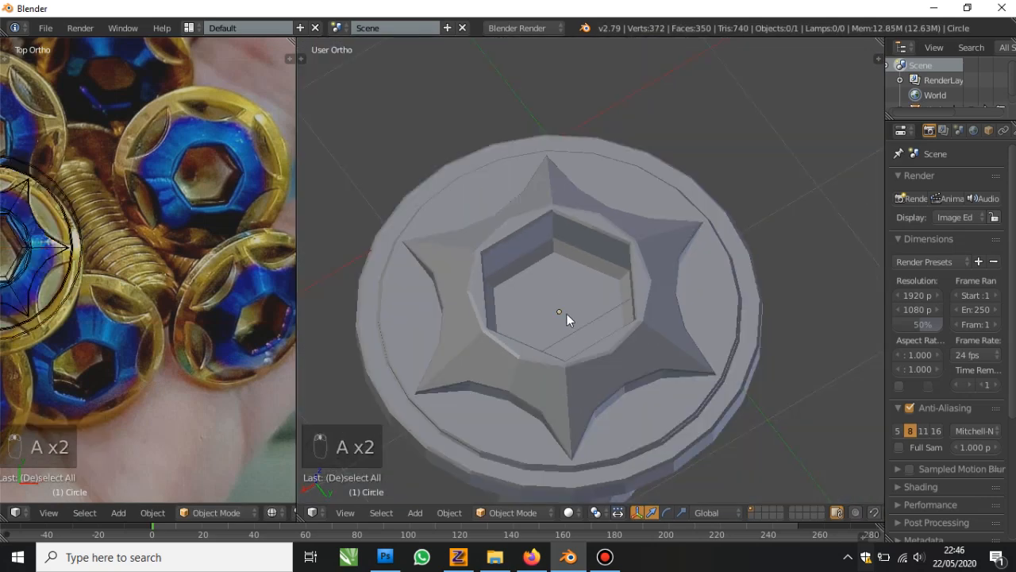
middle_drag(569, 318, 619, 302)
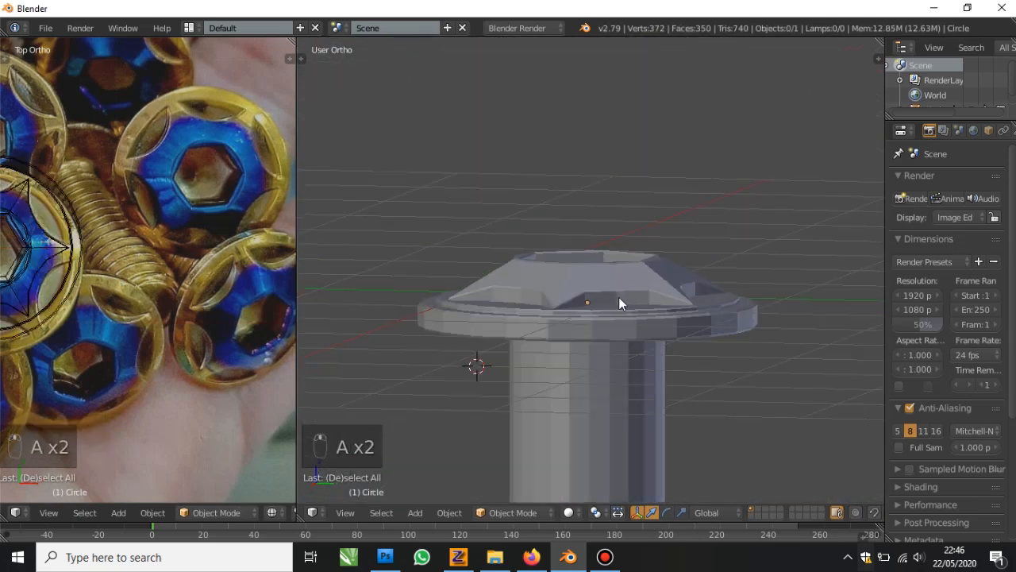
scroll(627, 297, down, 3)
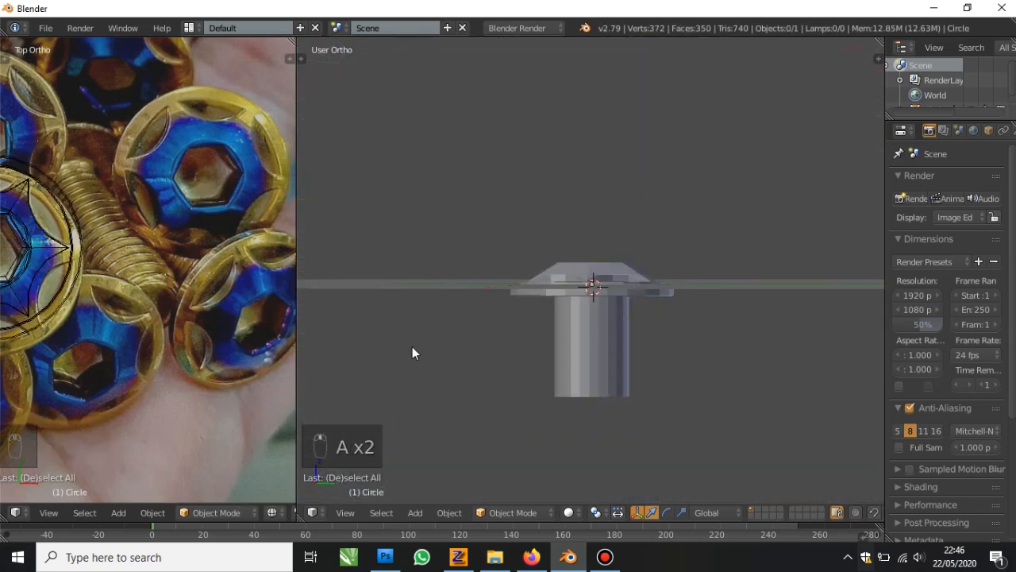
middle_drag(605, 361, 626, 328)
scroll(596, 373, up, 3)
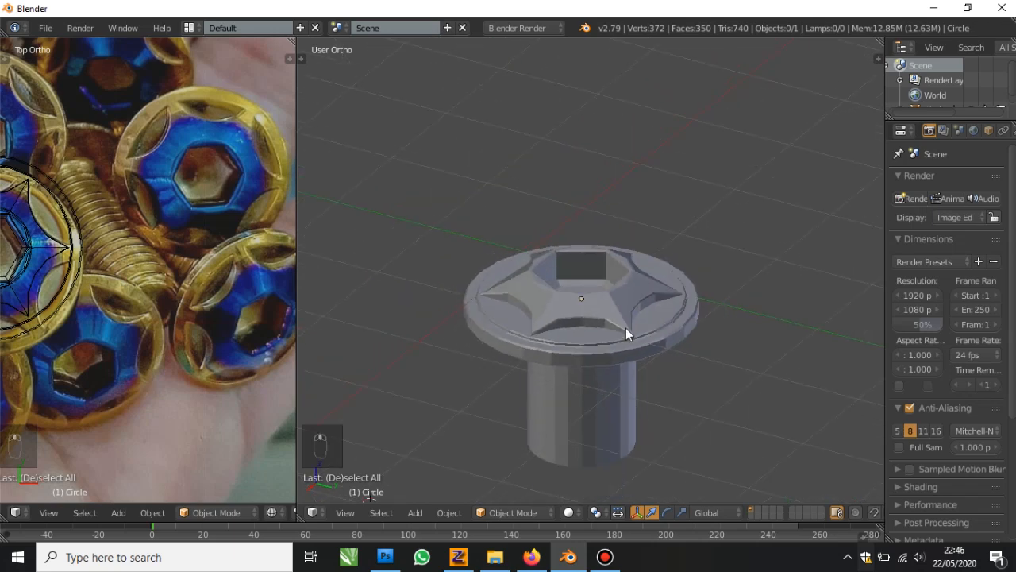
In the right view, edit the bolt and add a loop cut around the shank, nearly a fifth of its length below the flange
key(KP_3)
right_click(623, 255)
scroll(624, 256, up, 3)
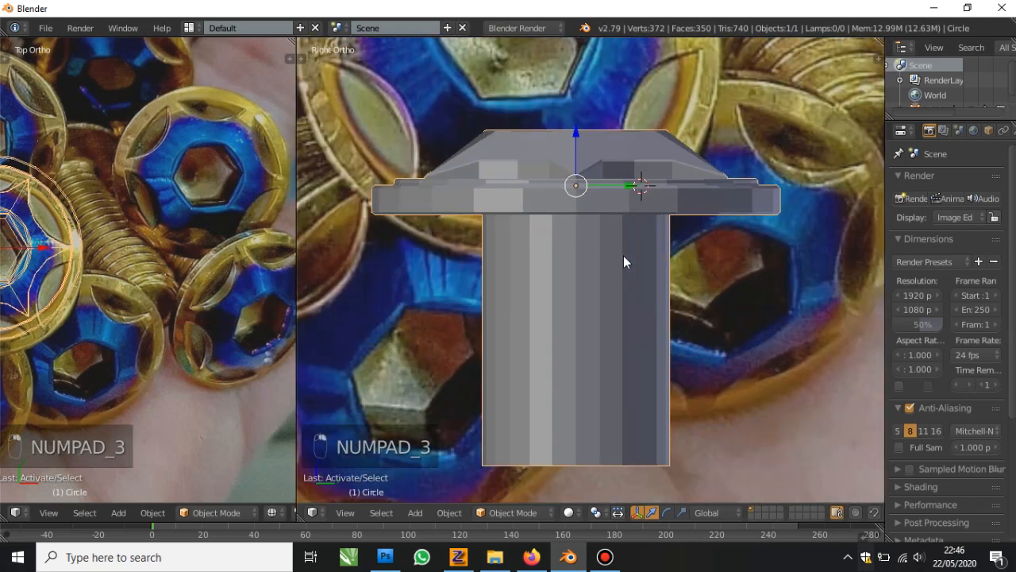
key(z)
key(z)
scroll(561, 241, up, 2)
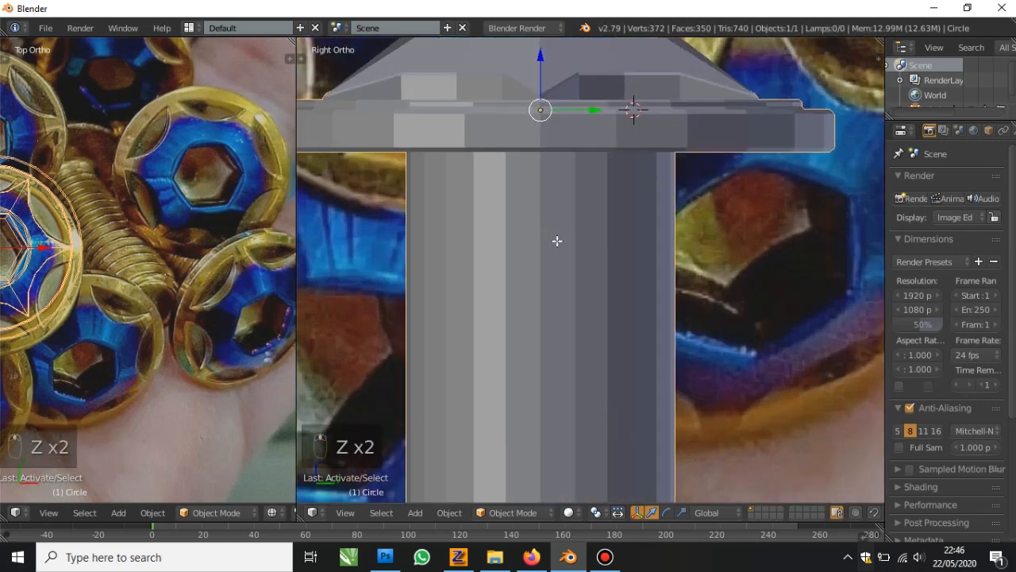
key(Tab)
key(ctrl+r)
click(479, 180)
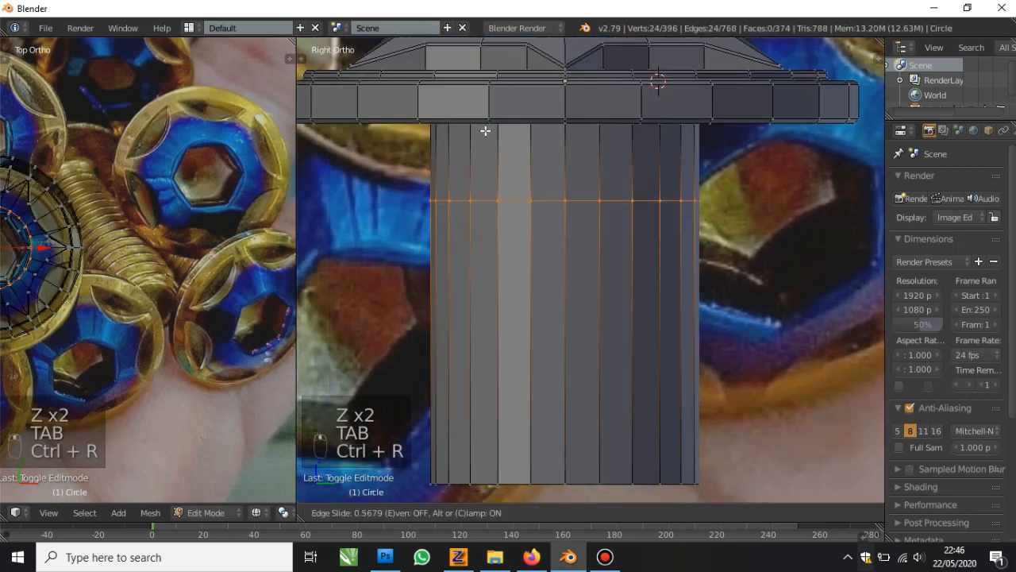
click(488, 118)
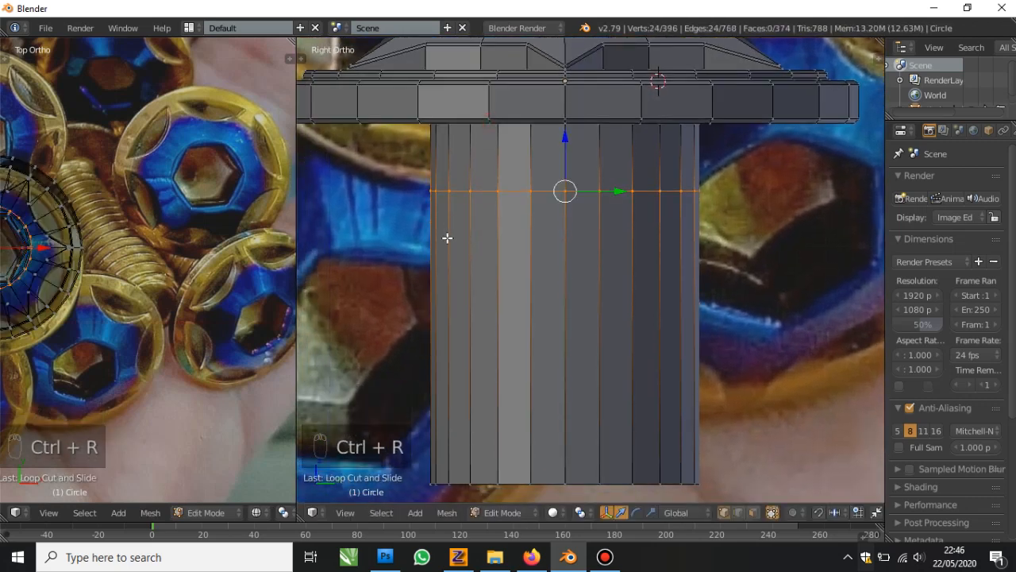
Add seven more closely spaced loop cuts around the shank, sliding each one up to just below the previous loop
key(ctrl+r)
click(450, 214)
click(457, 106)
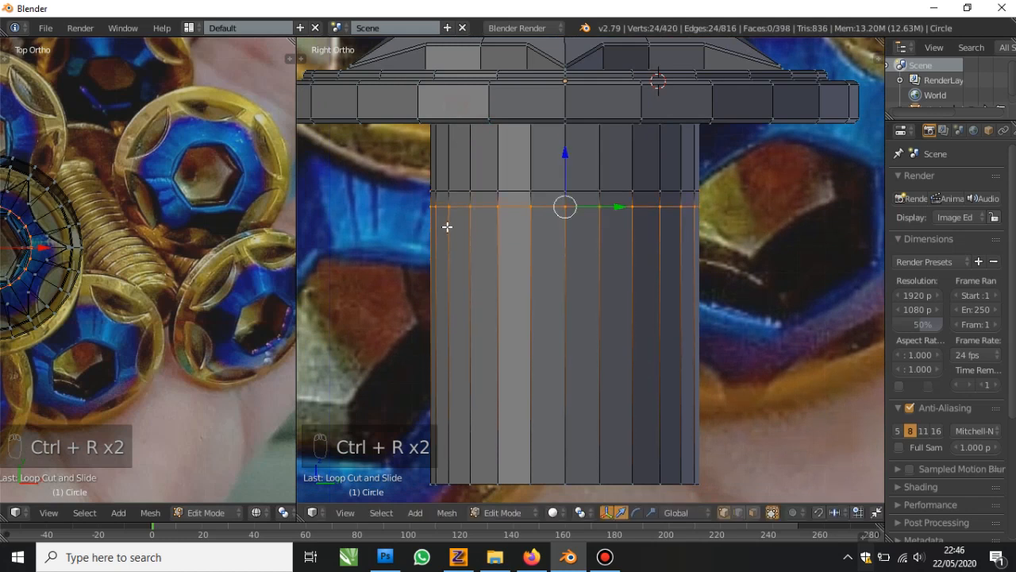
key(ctrl+r)
click(449, 222)
click(454, 108)
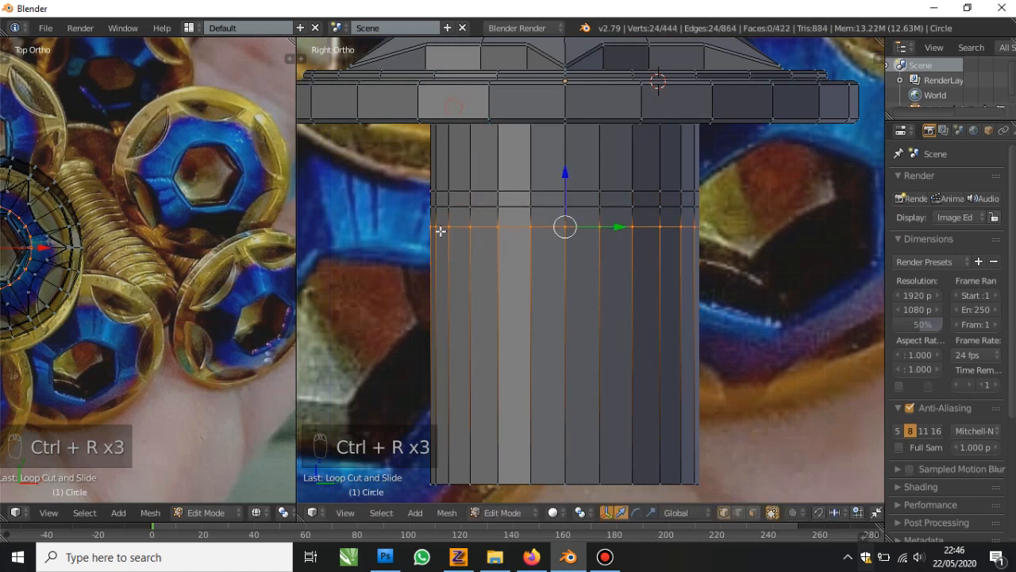
key(ctrl+r)
click(440, 228)
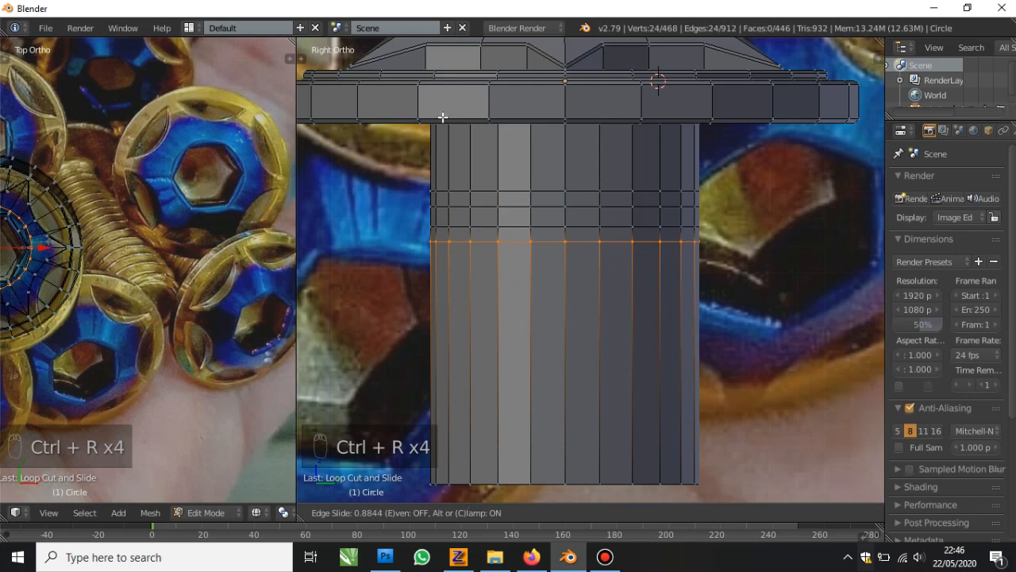
click(442, 117)
key(ctrl+r)
click(445, 242)
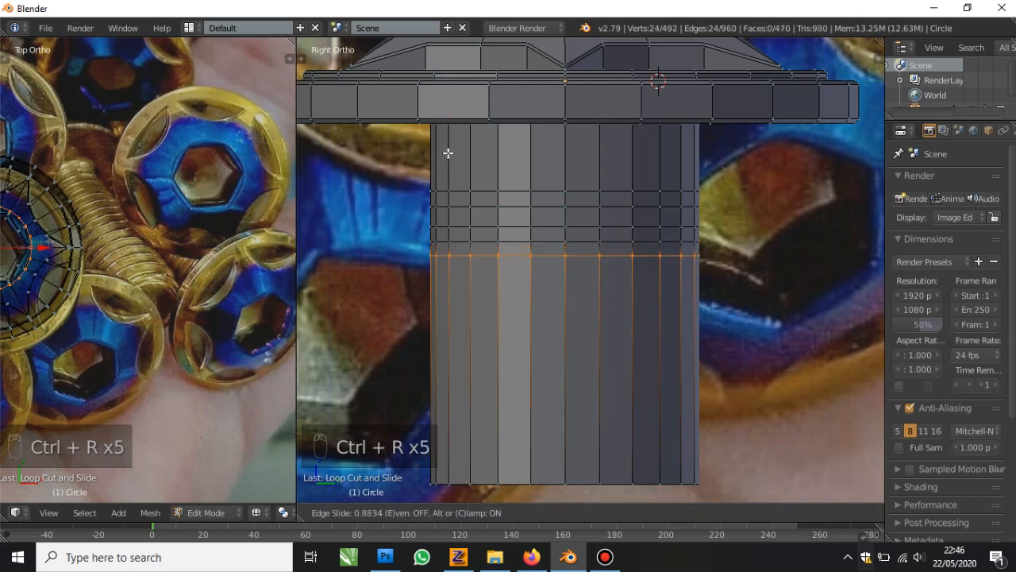
click(449, 166)
key(ctrl+r)
click(456, 215)
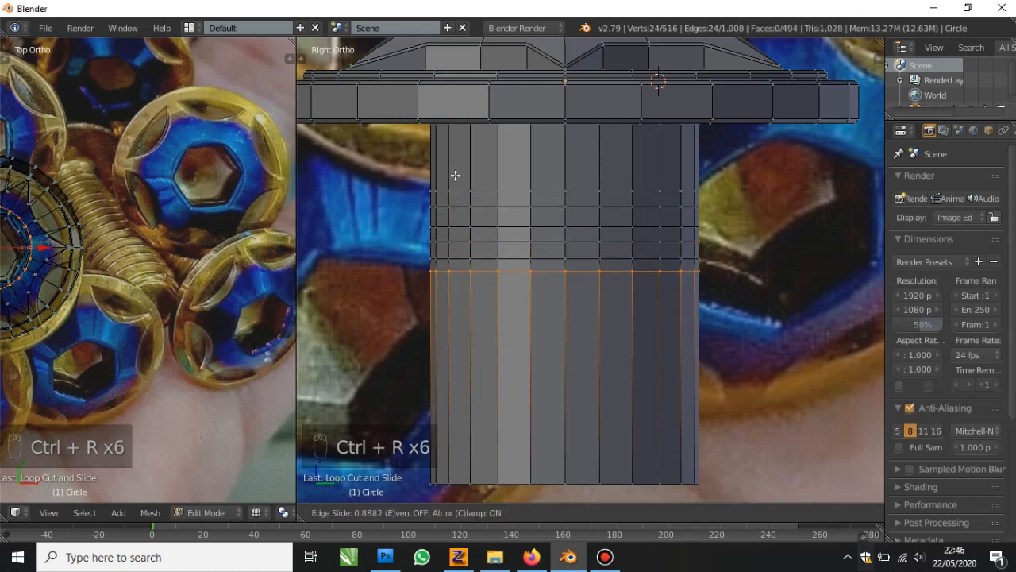
click(456, 195)
key(ctrl+r)
click(457, 305)
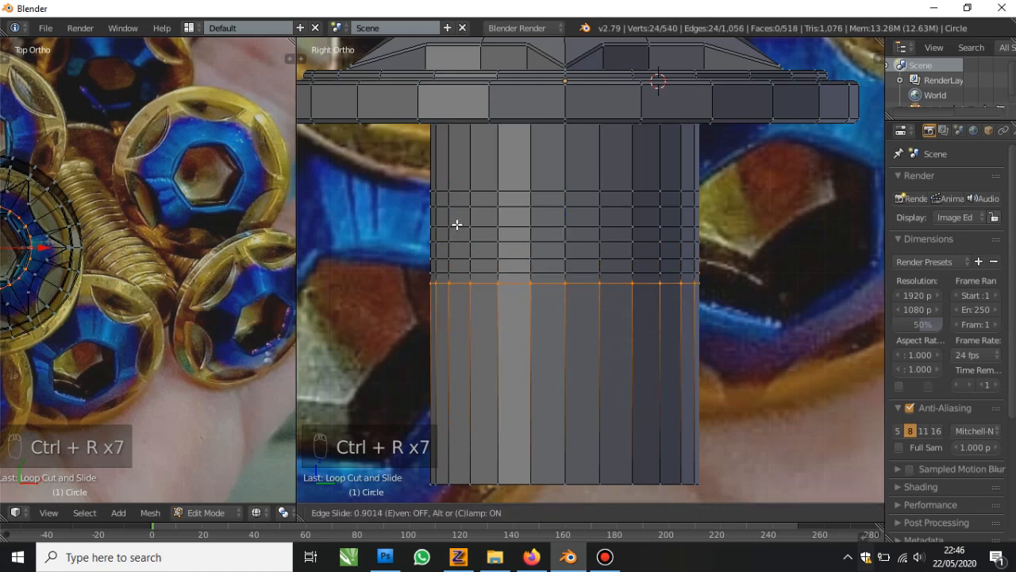
click(455, 229)
key(ctrl+r)
click(448, 321)
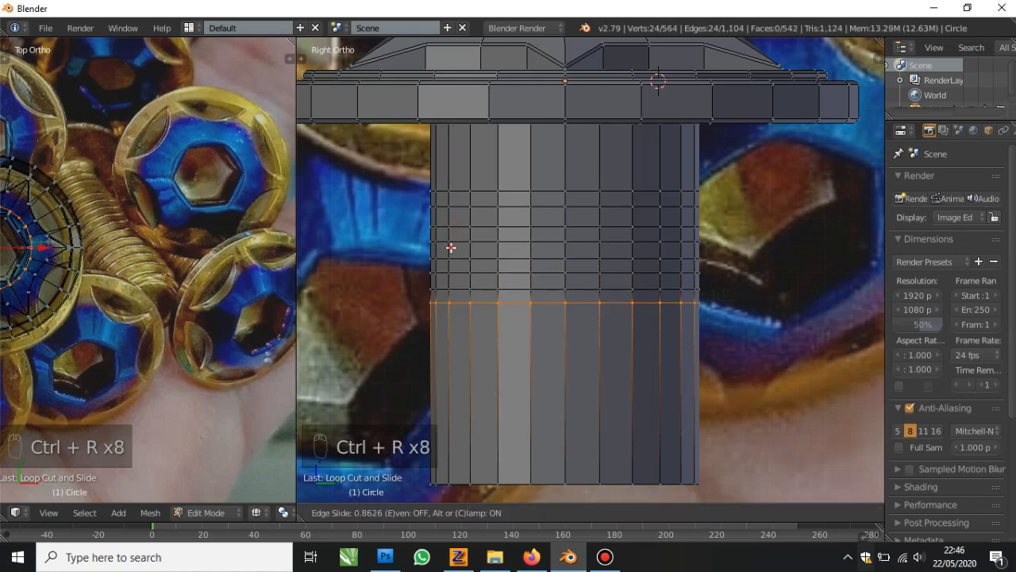
click(450, 248)
key(ctrl+r)
click(443, 345)
click(444, 292)
key(ctrl+z)
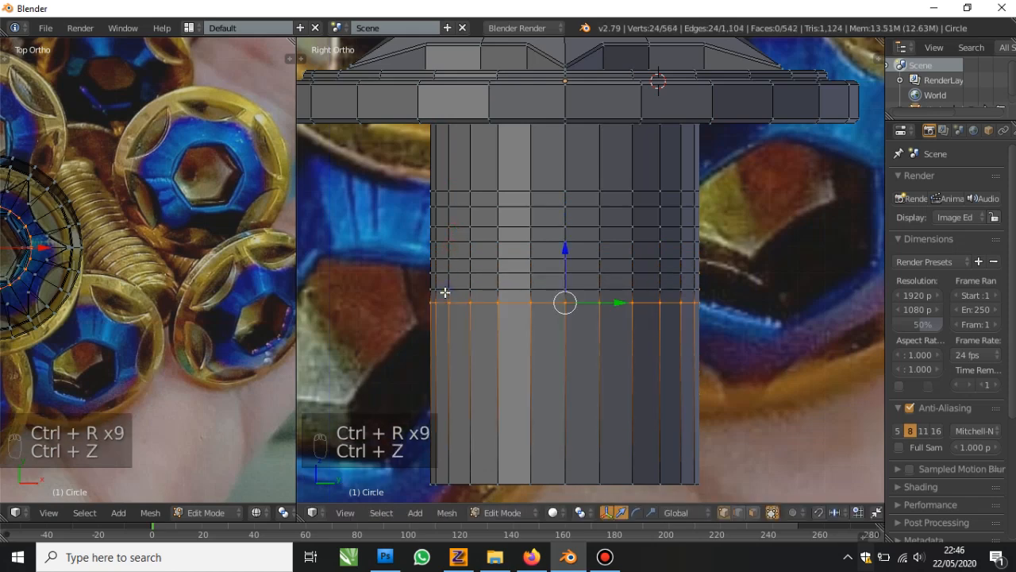
Lower the shank's eighth edge loop by about 0.005 and add a ninth loop cut just below it
drag(572, 254, 566, 252)
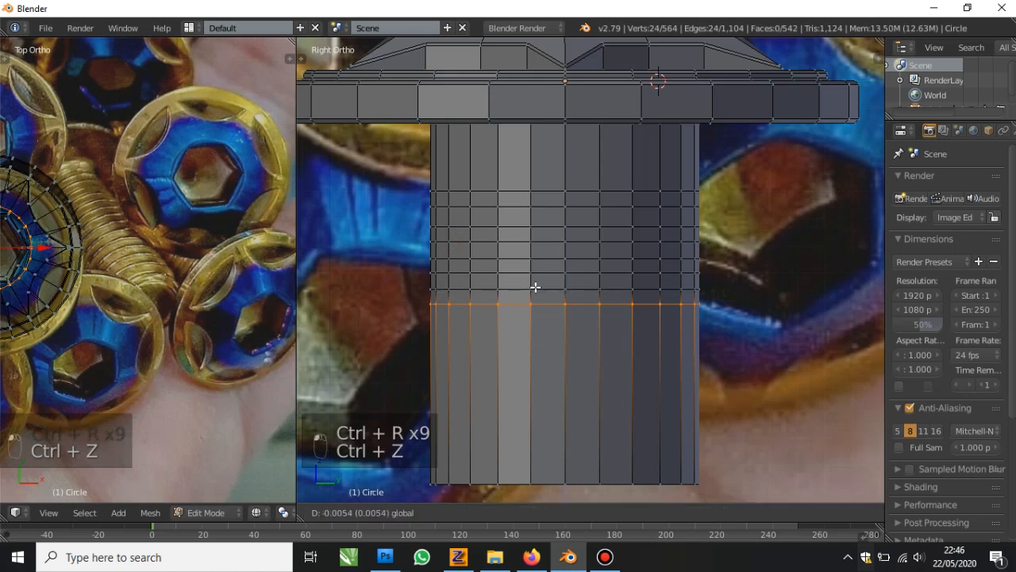
key(ctrl+r)
click(464, 303)
click(466, 276)
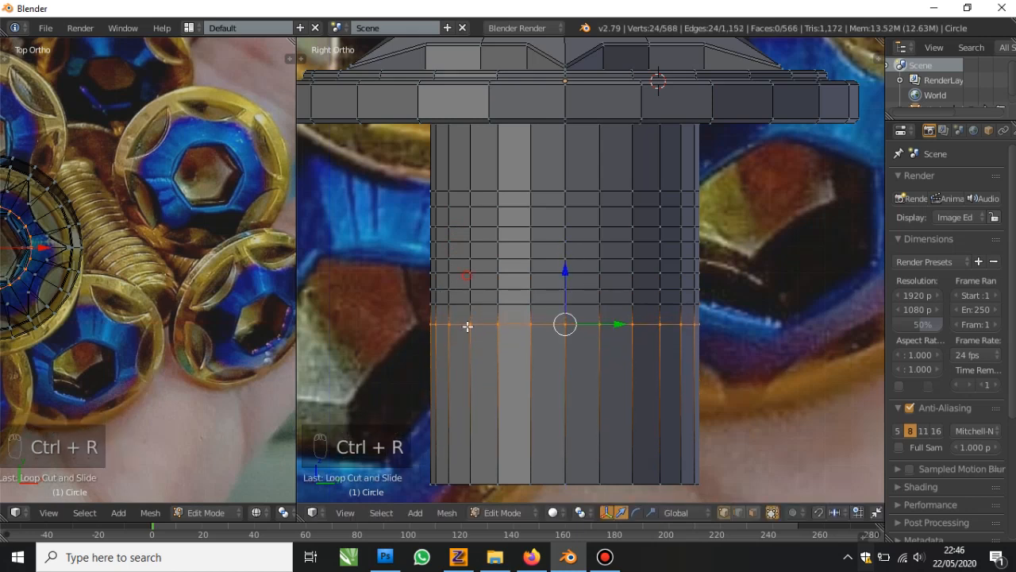
Add three more horizontal loop cuts around the bolt shank, spaced evenly below the existing thread rings
key(ctrl+r)
click(469, 285)
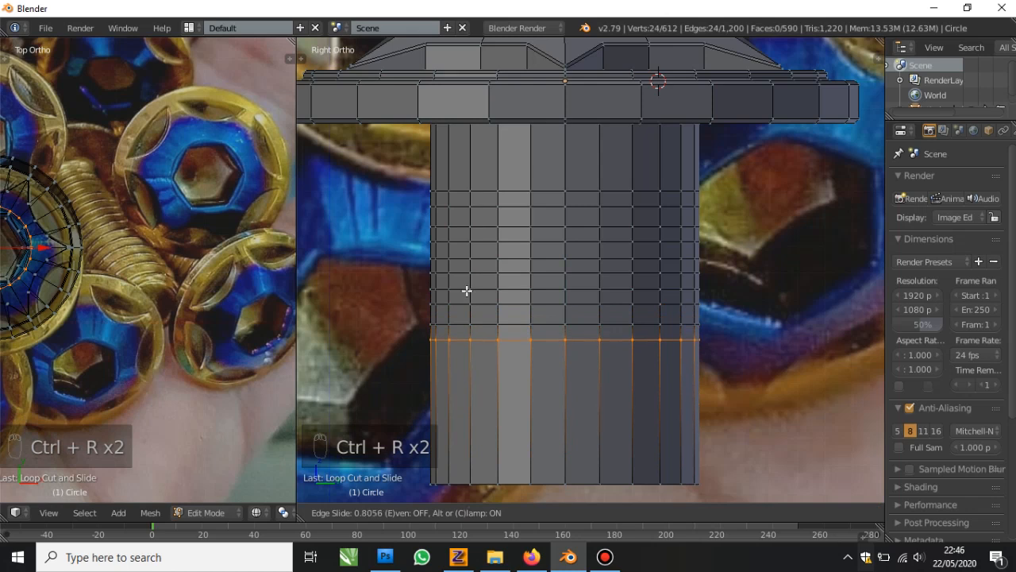
click(467, 291)
key(ctrl+r)
click(451, 381)
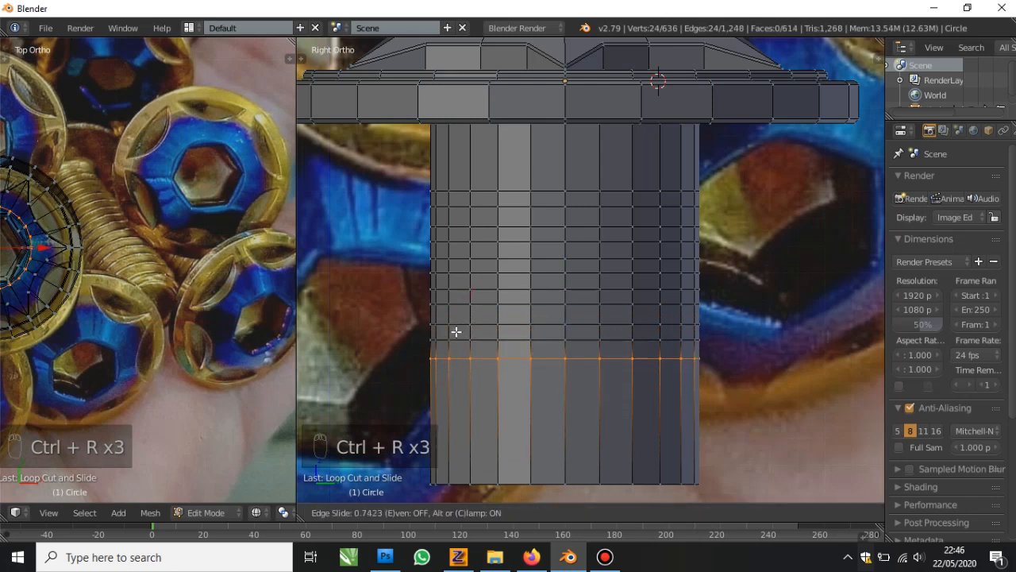
click(449, 378)
key(ctrl+r)
click(455, 333)
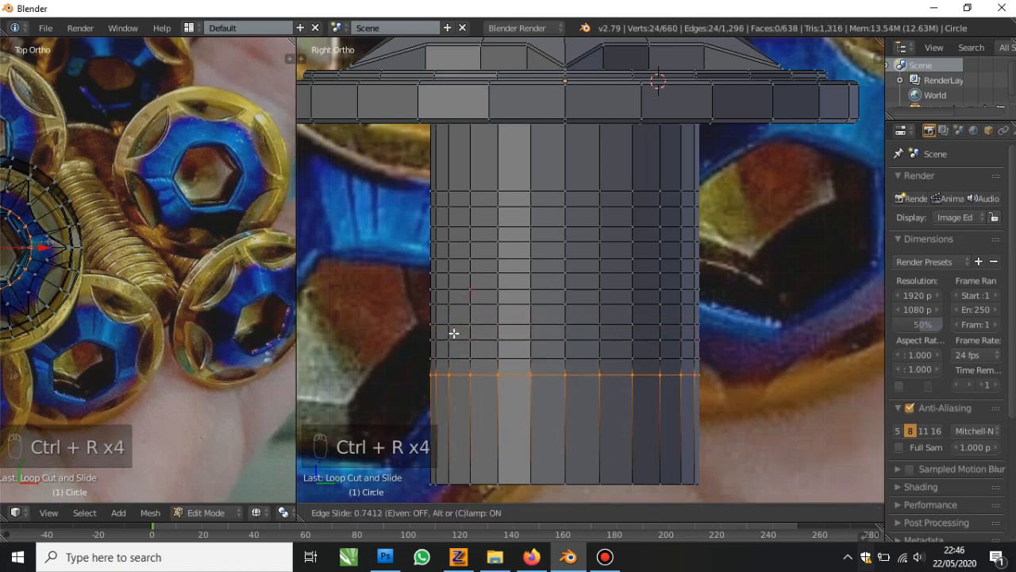
click(454, 333)
Select the edge loop at the shank's bottom end and move it up along Z to shorten the shank
right_click(510, 485)
alt+right_click(511, 484)
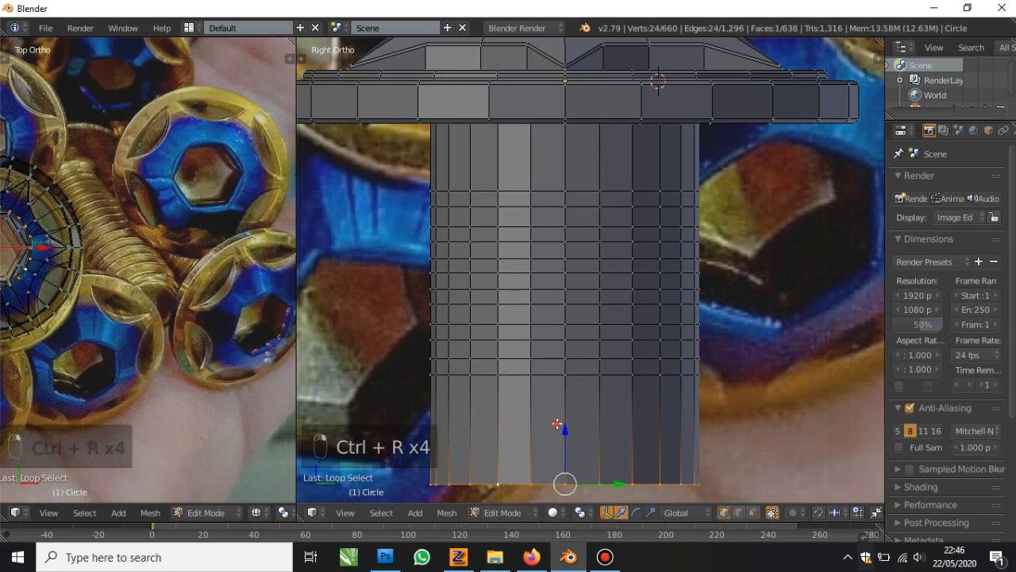
drag(557, 424, 565, 378)
scroll(621, 274, down, 2)
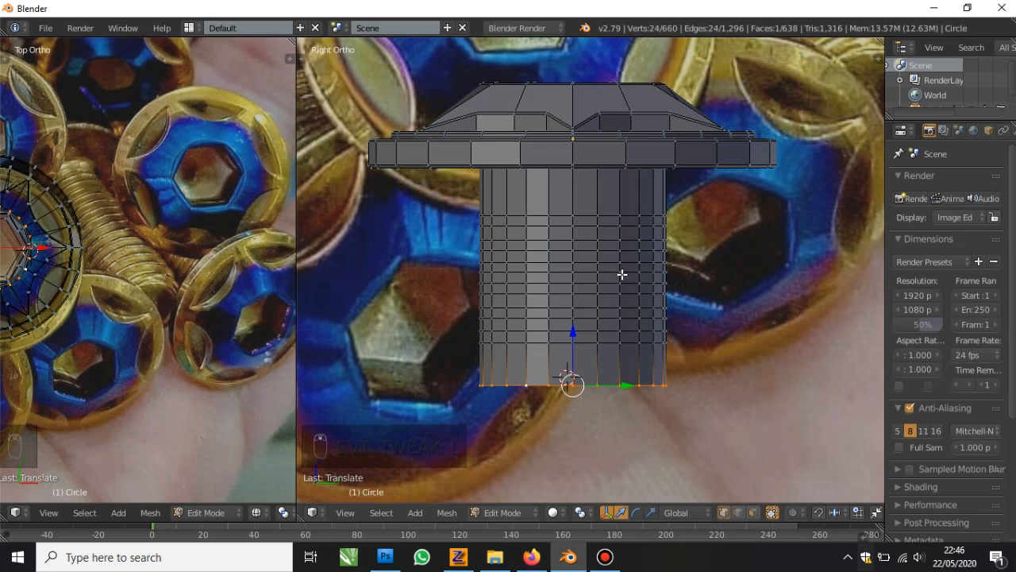
Add a loop cut around the shank and slide it down close above the topmost thread ring
scroll(622, 274, up, 6)
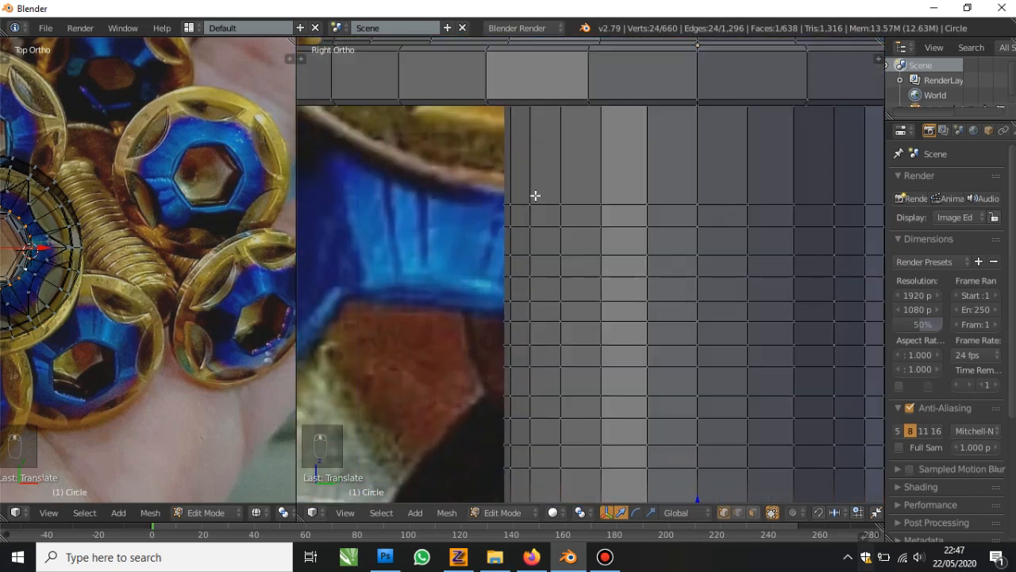
scroll(535, 195, up, 3)
key(ctrl+r)
click(543, 94)
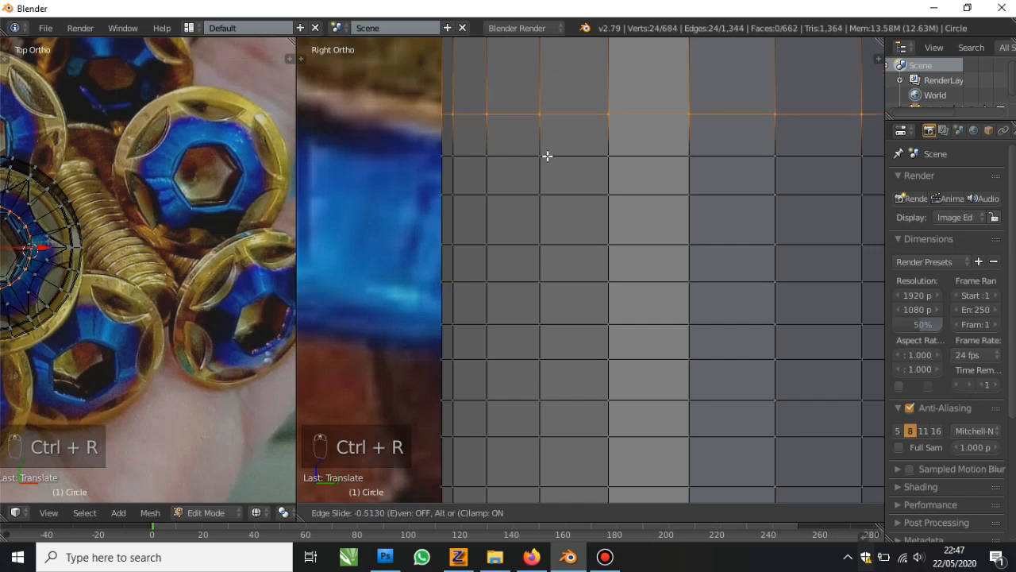
click(549, 173)
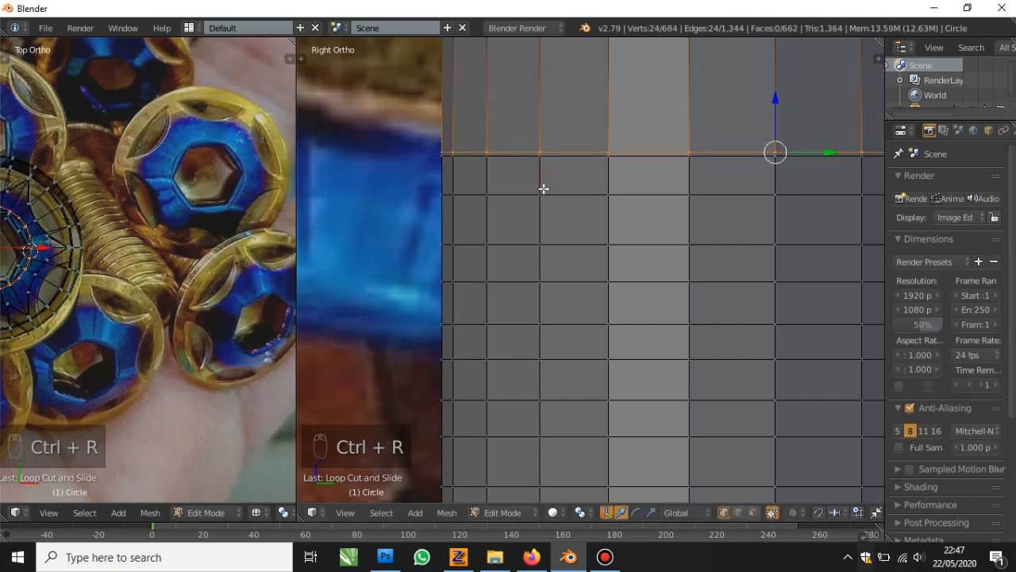
key(ctrl+r)
click(545, 199)
right_click(549, 184)
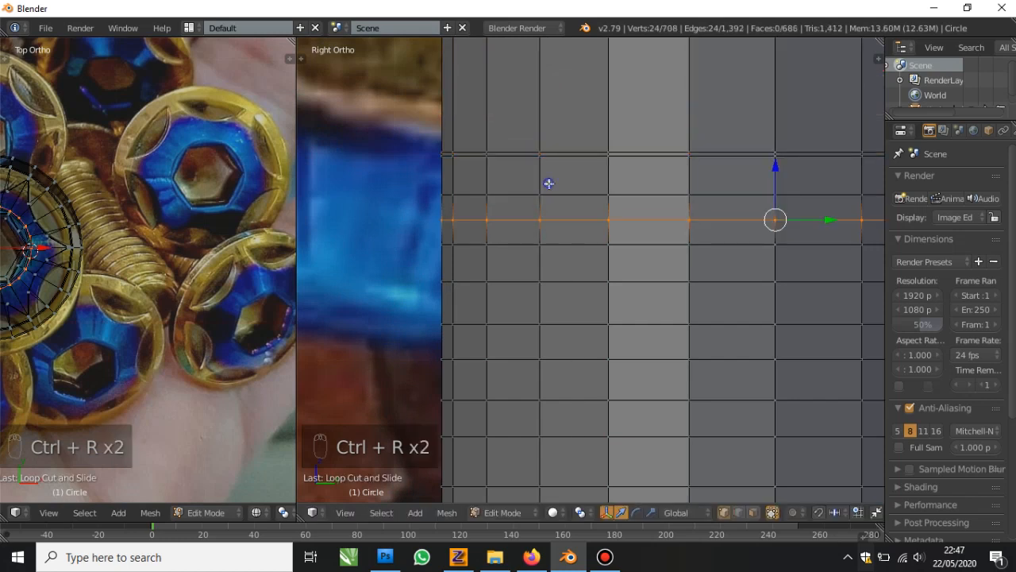
key(ctrl+z)
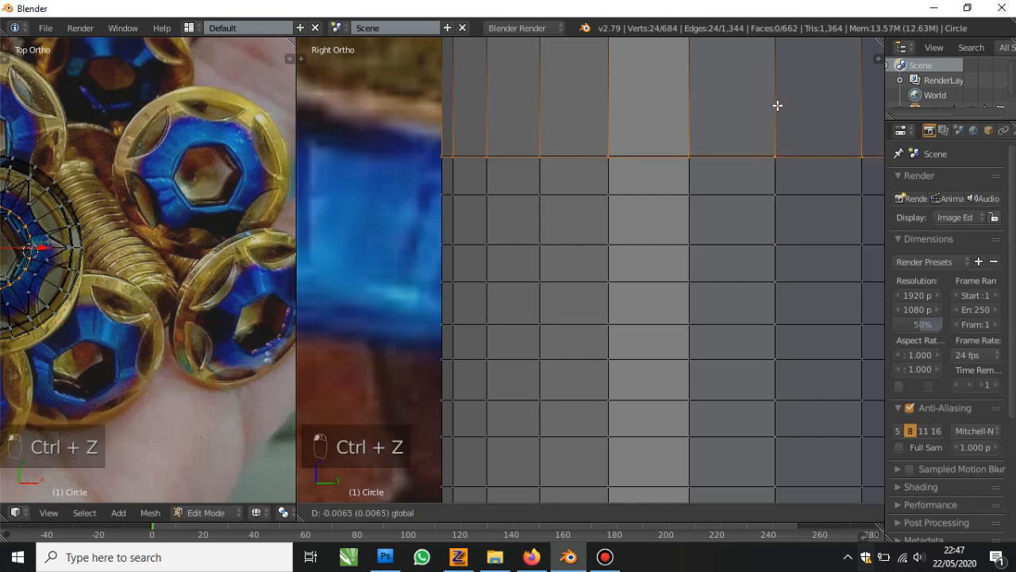
Nudge the new edge loop slightly down along Z, tighter against the topmost thread ring
drag(778, 103, 778, 104)
key(ctrl+r)
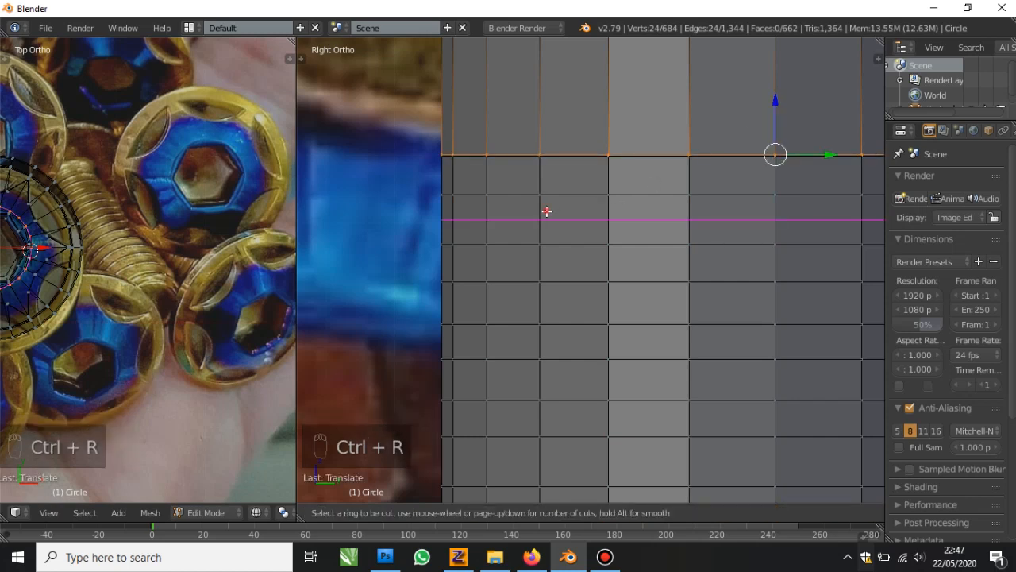
click(547, 210)
click(554, 188)
key(ctrl+r)
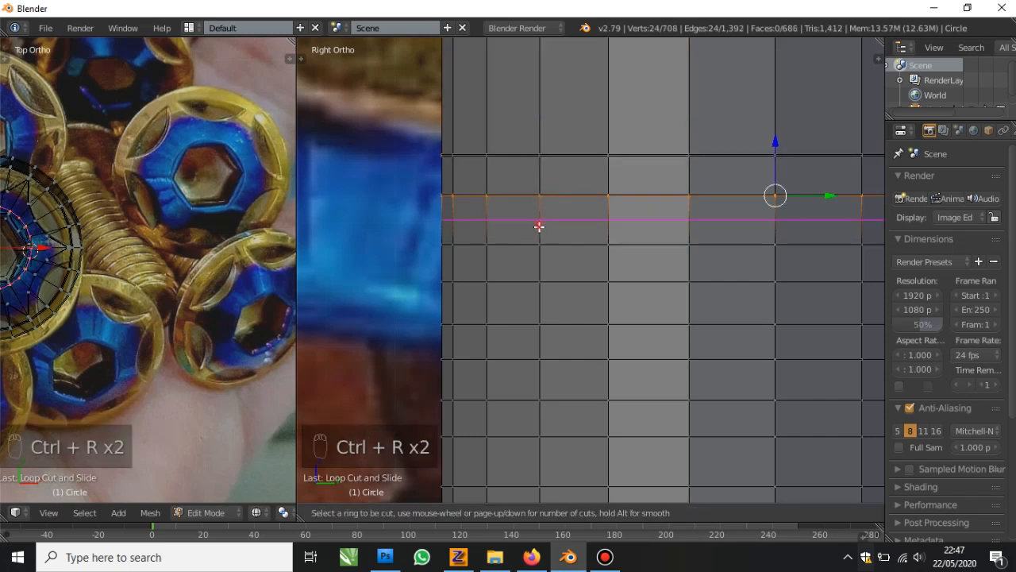
click(538, 226)
right_click(566, 230)
key(ctrl+z)
key(ctrl+z)
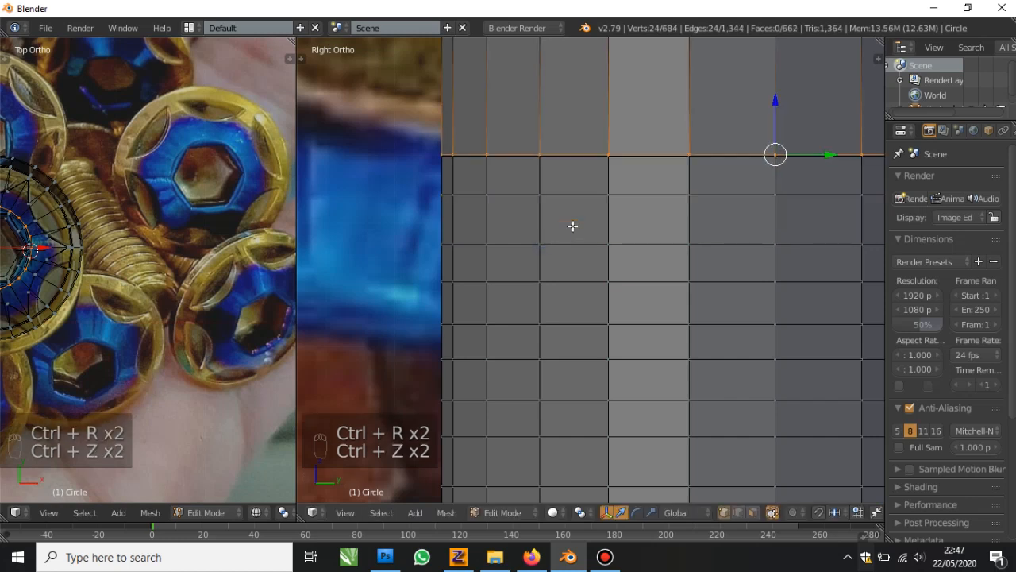
Add two support loop cuts on the shank, one just below the second thread ring and one just above the third
key(ctrl+r)
click(543, 214)
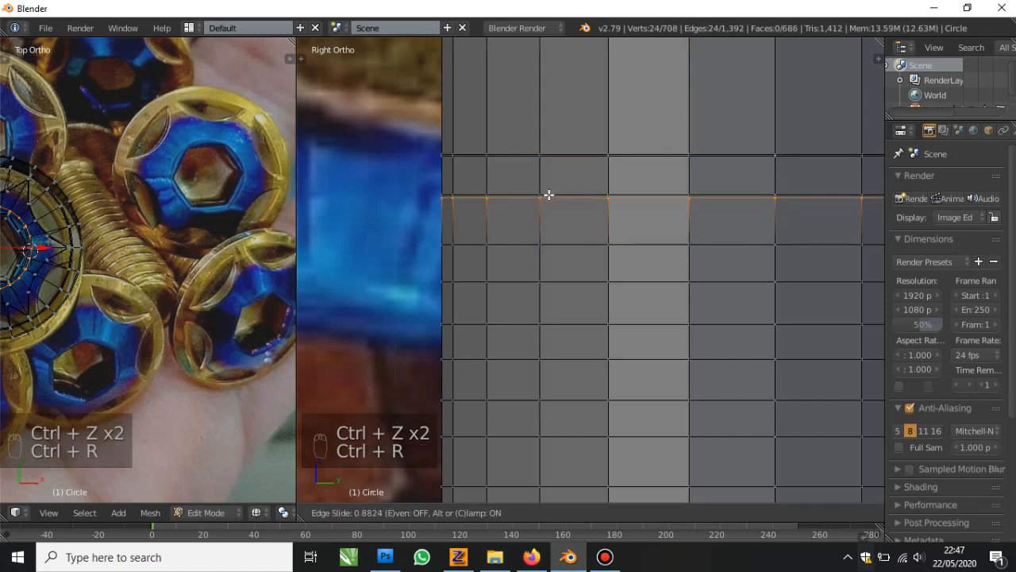
click(550, 194)
key(ctrl+r)
click(540, 214)
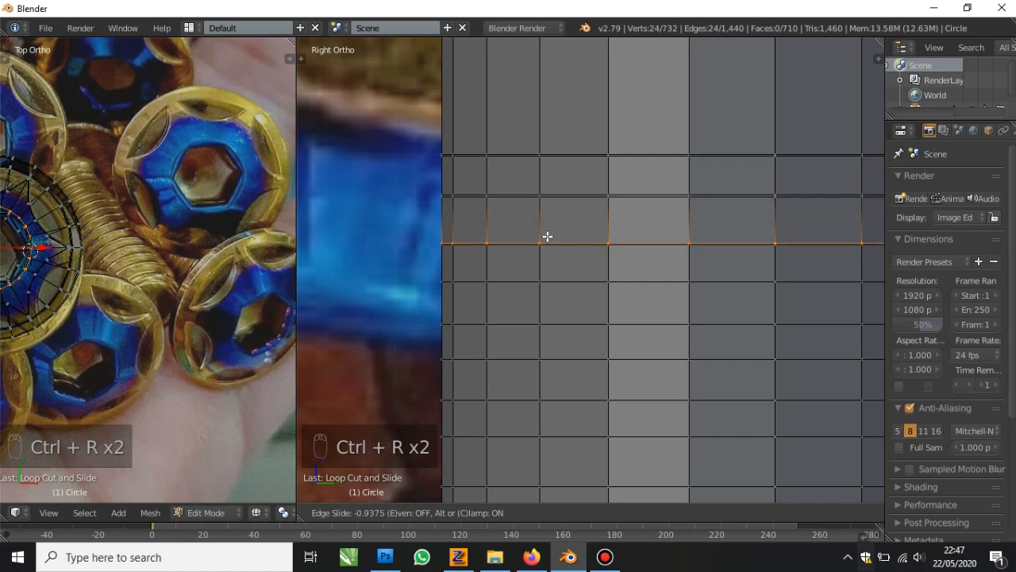
click(547, 235)
Add three support loop cuts, tight below the fourth thread ring, above the fifth and below the sixth
key(ctrl+r)
click(541, 294)
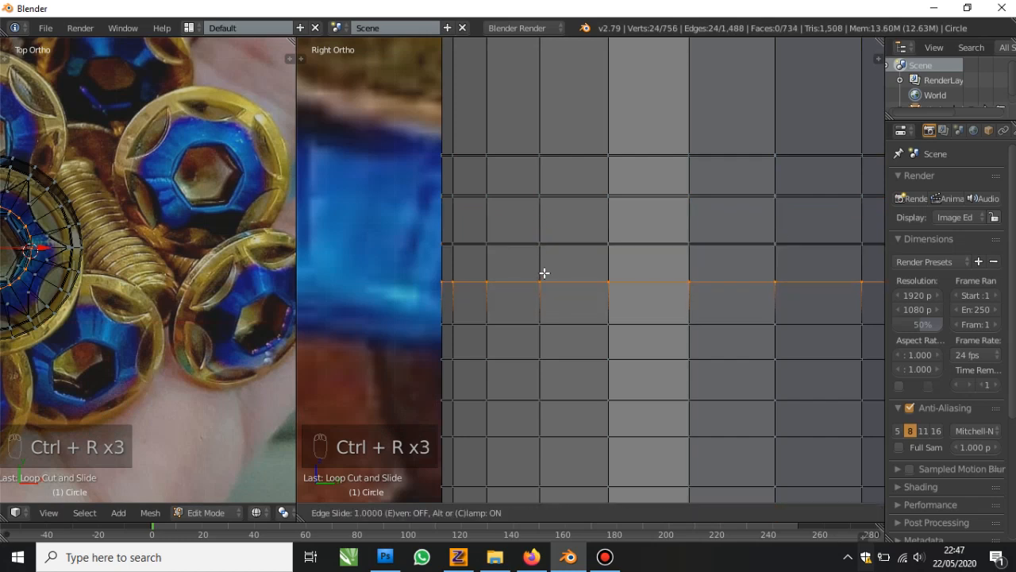
click(544, 275)
key(ctrl+r)
click(545, 300)
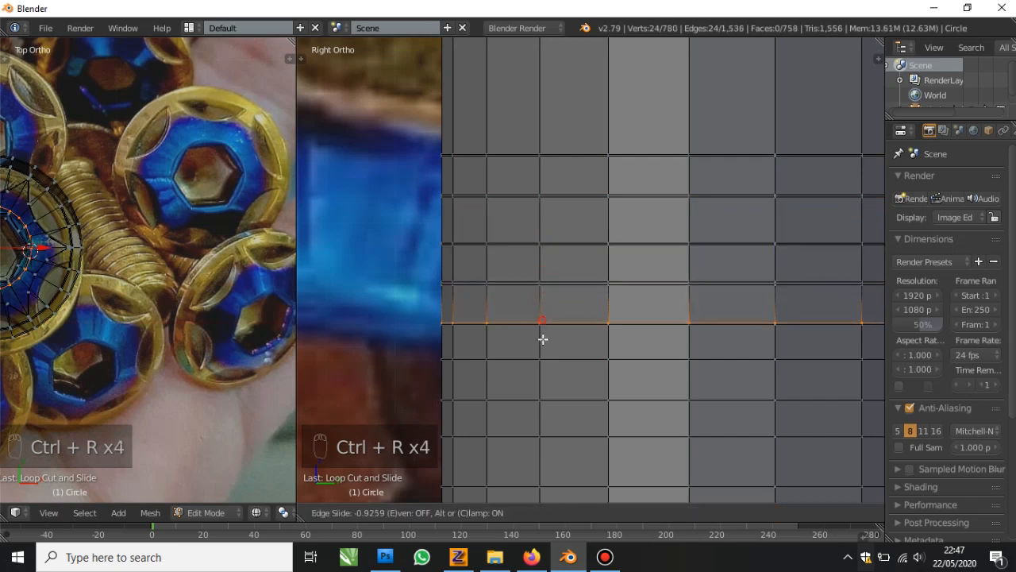
click(543, 340)
key(ctrl+r)
click(540, 368)
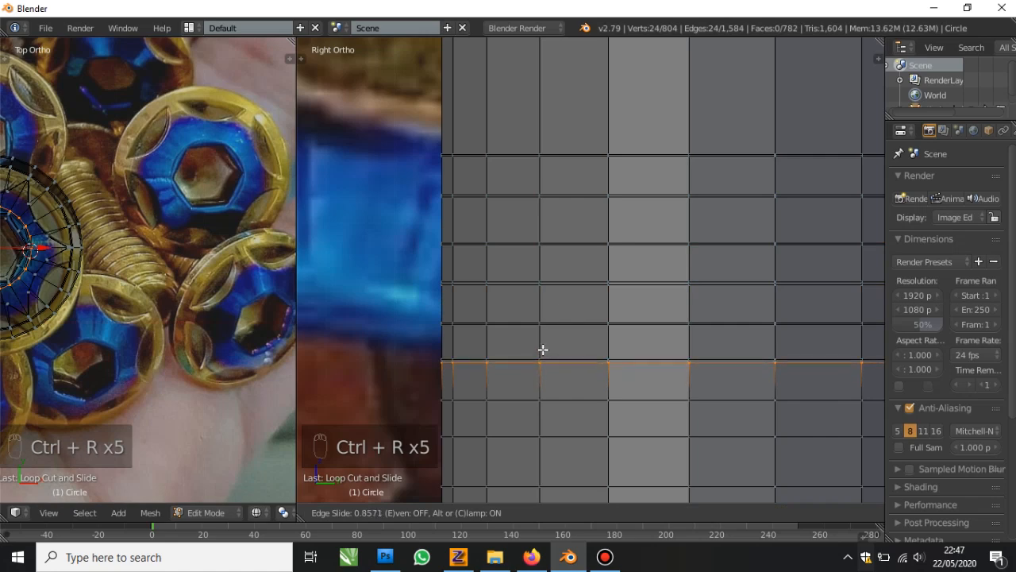
click(544, 357)
Add two support loop cuts, tight above the seventh thread ring and tight below the eighth
shift+middle_drag(545, 360, 528, 184)
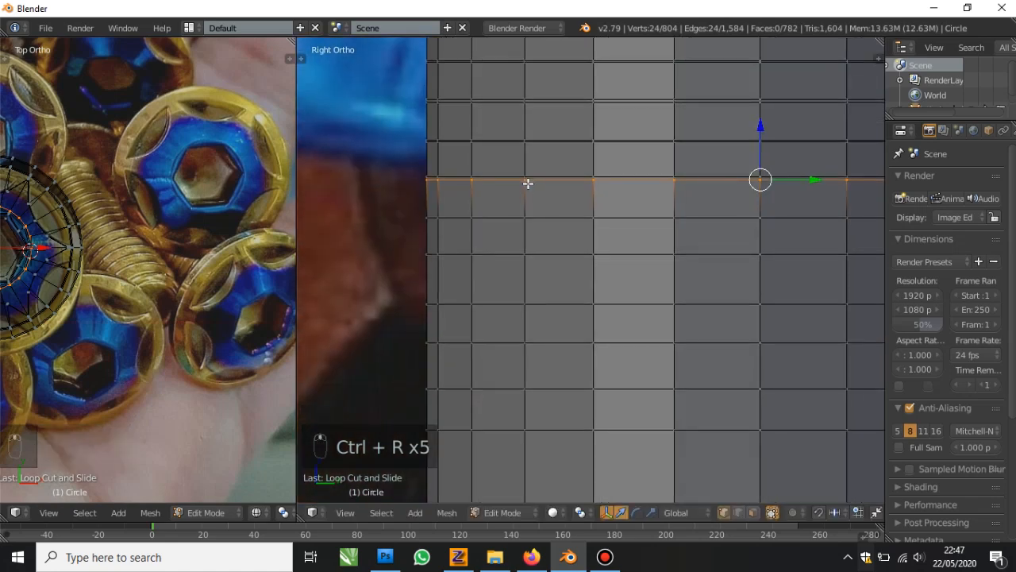
key(ctrl+r)
click(528, 199)
click(528, 213)
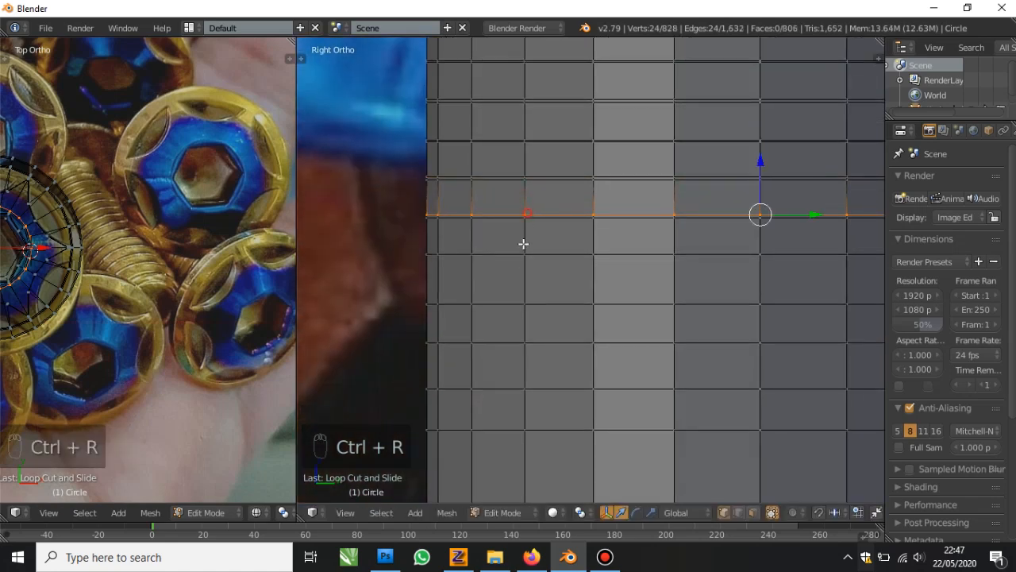
key(ctrl+r)
click(525, 251)
click(526, 252)
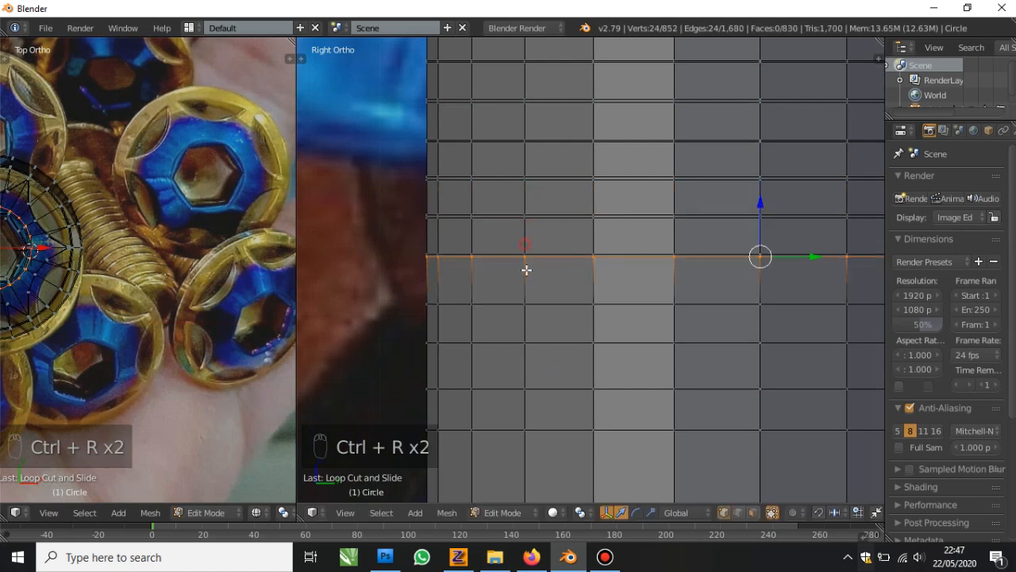
Add two support loop cuts, tight above the ninth thread ring and tight below the tenth
key(ctrl+r)
click(526, 287)
click(520, 347)
key(ctrl+r)
click(521, 345)
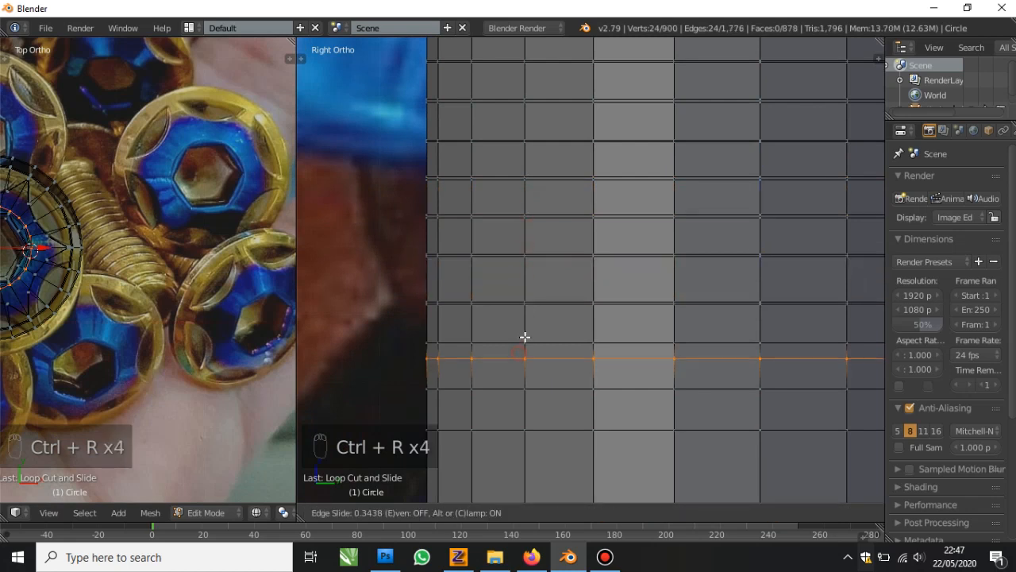
click(525, 332)
Add two support loop cuts, tight above the eleventh thread ring and tight below the twelfth, lowest one
key(ctrl+r)
click(528, 363)
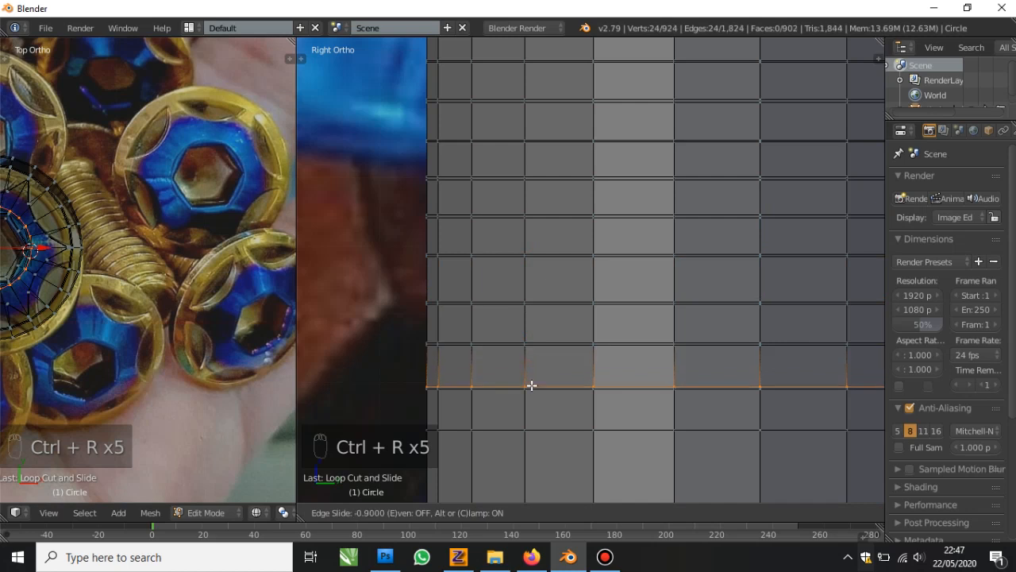
click(532, 427)
key(ctrl+r)
click(529, 435)
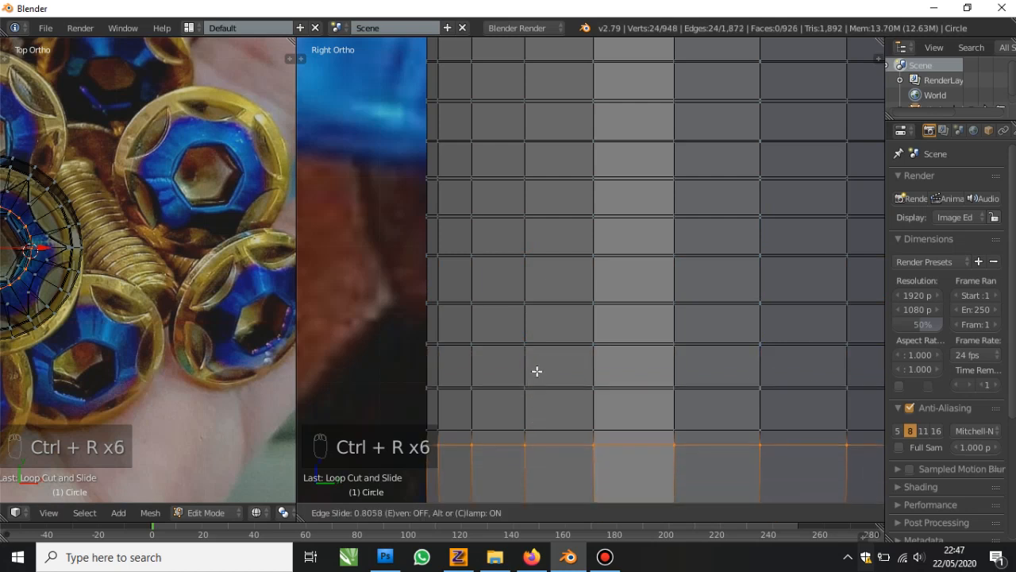
click(536, 406)
Select five alternating face bands around the shank, starting with the band above the lowest thread ring and working upward
right_click(524, 427)
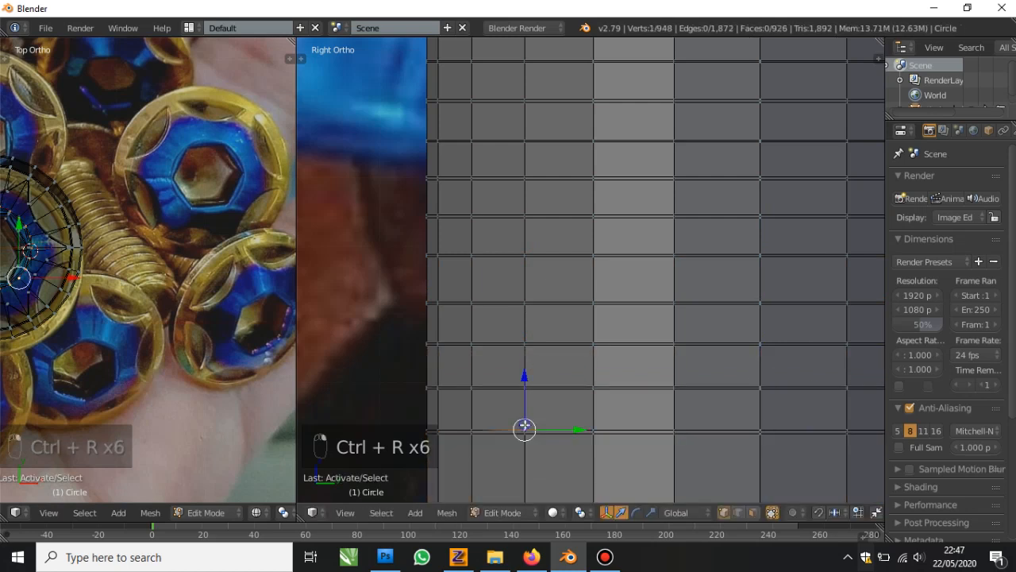
alt+right_click(524, 422)
right_click(523, 426)
alt+right_click(516, 431)
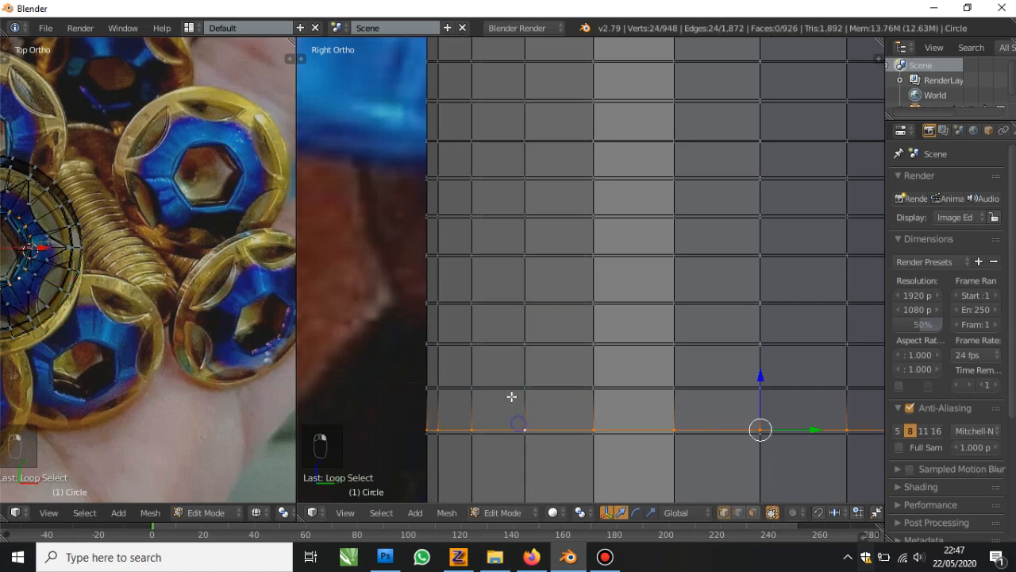
alt+shift+right_click(511, 394)
alt+shift+right_click(495, 310)
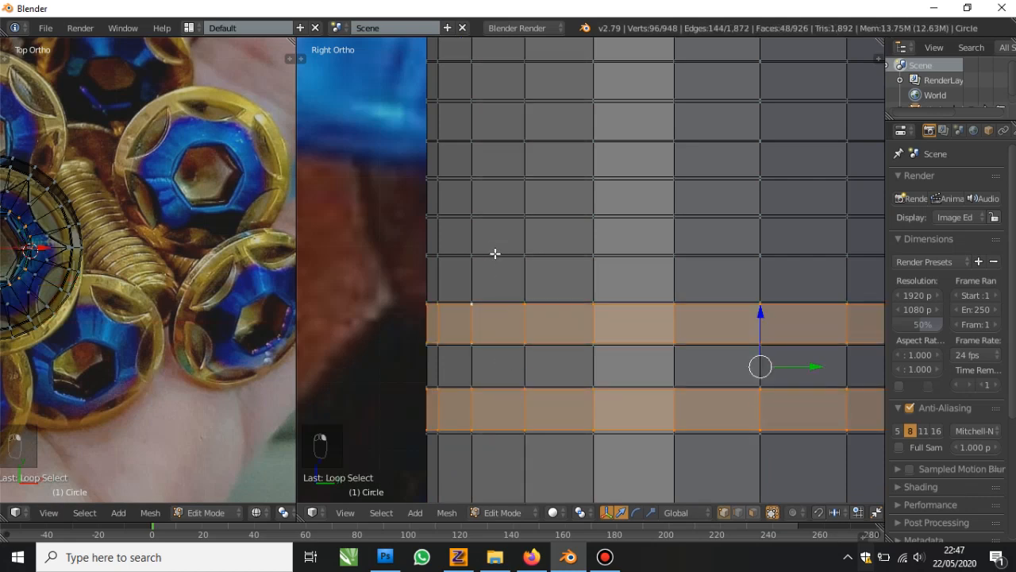
alt+shift+right_click(495, 223)
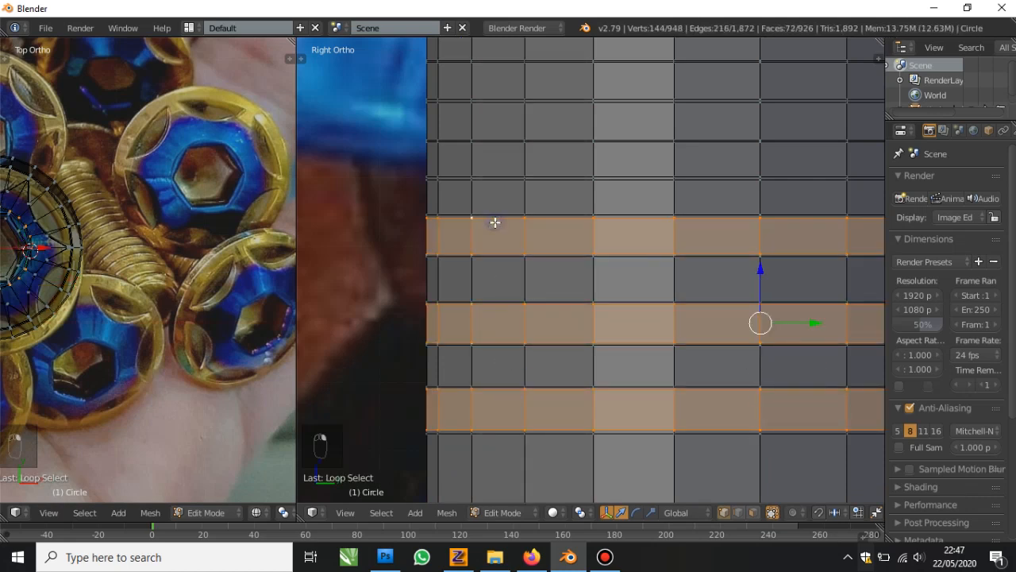
alt+shift+right_click(491, 148)
alt+shift+right_click(494, 75)
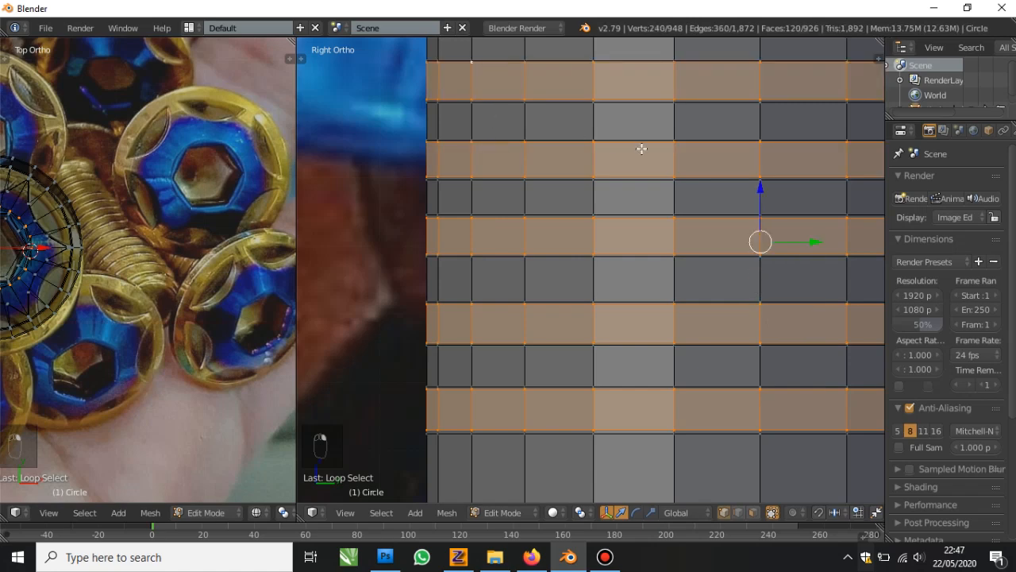
Set the pivot point to Individual Origins for scaling the selected bands
scroll(554, 223, down, 3)
click(581, 512)
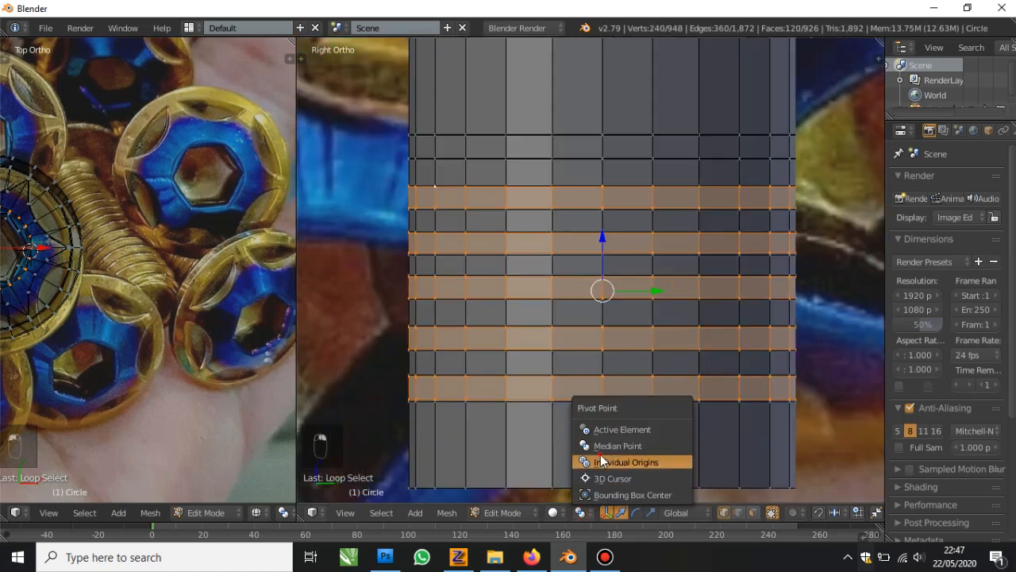
click(591, 459)
ctrl+scroll(701, 321, down, 1)
scroll(708, 309, up, 1)
key(s)
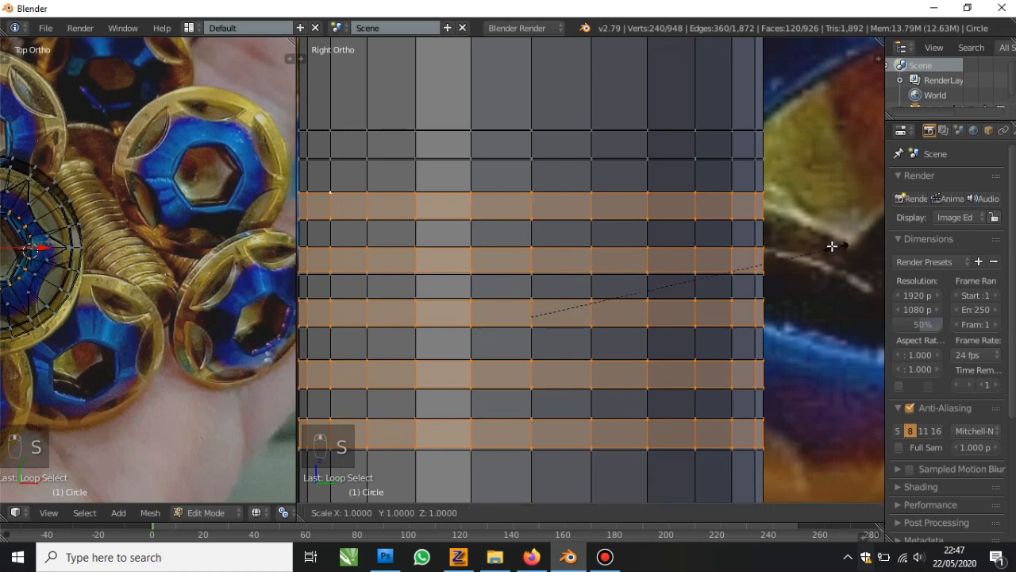
right_click(813, 245)
Add the topmost thread band to the selection and scale all six bands inward to about 0.90 to form grooves
shift+middle_drag(369, 179, 534, 279)
scroll(533, 279, up, 2)
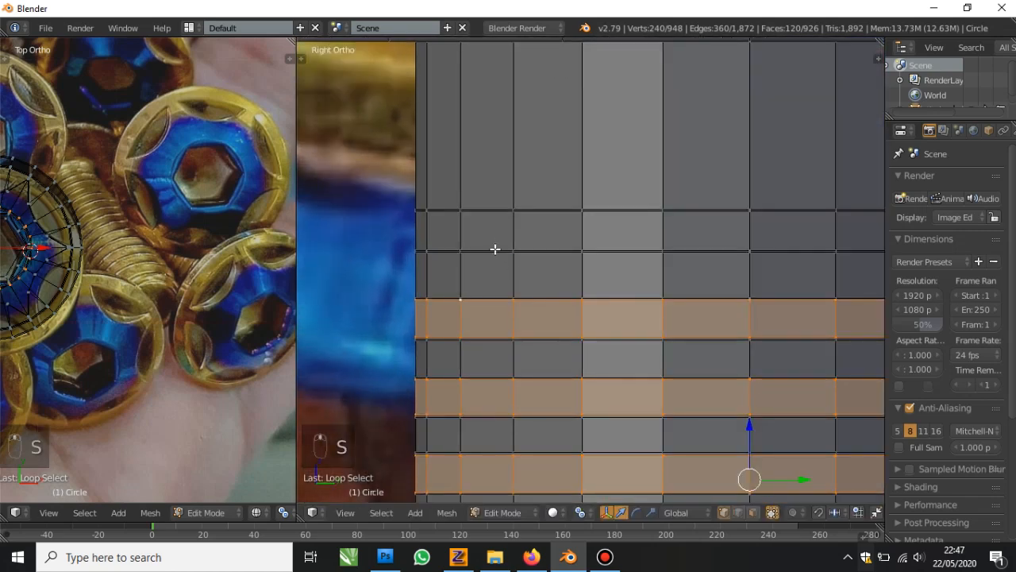
alt+shift+right_click(484, 217)
scroll(562, 277, down, 2)
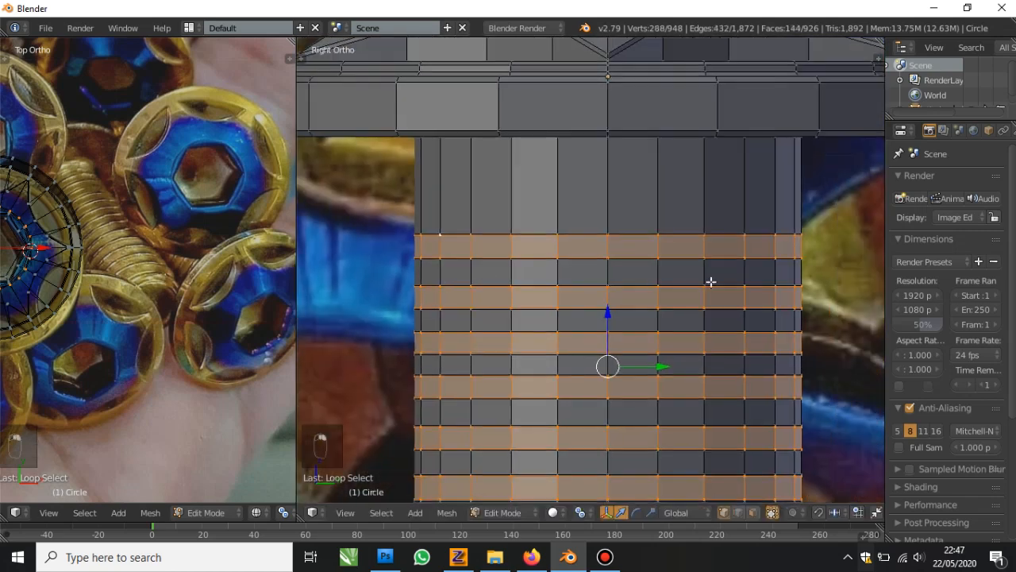
key(s)
click(790, 273)
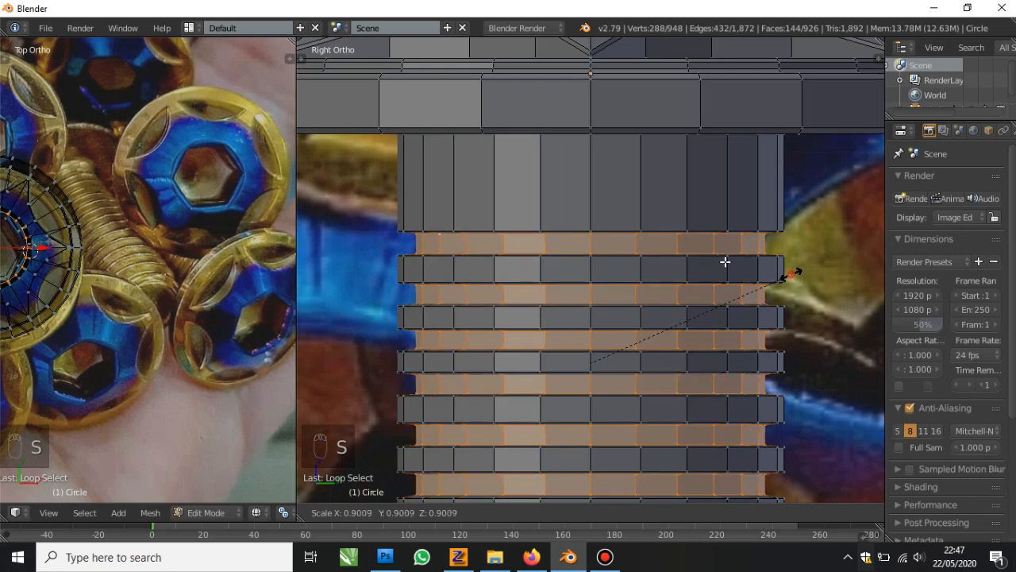
Leave mesh editing for Object Mode and select the whole bolt
key(Tab)
scroll(637, 244, down, 5)
key(a)
key(a)
middle_drag(687, 284, 650, 306)
scroll(672, 263, down, 3)
scroll(649, 307, up, 2)
right_click(649, 307)
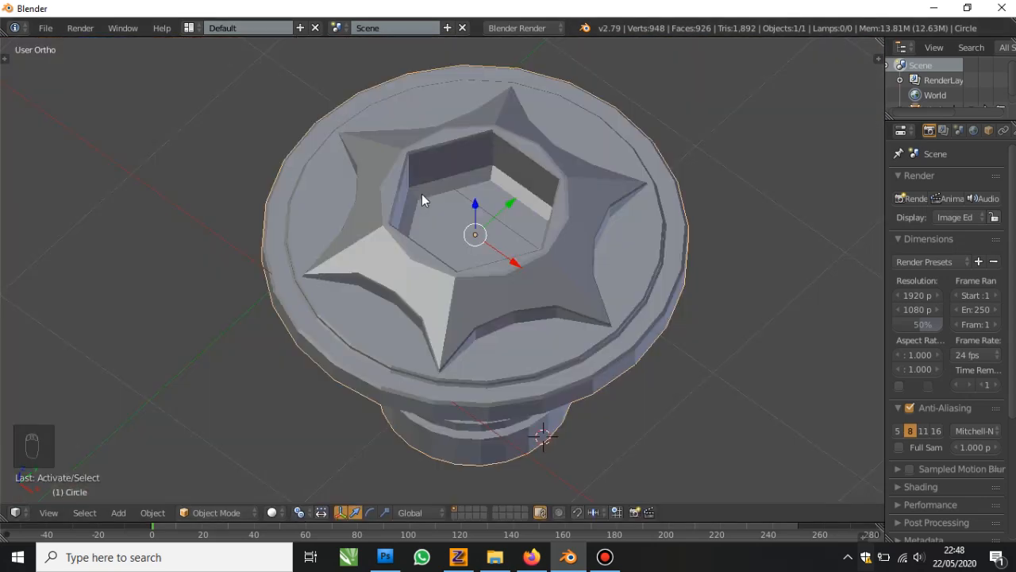
Apply smooth shading to the whole bolt
middle_drag(422, 193, 447, 219)
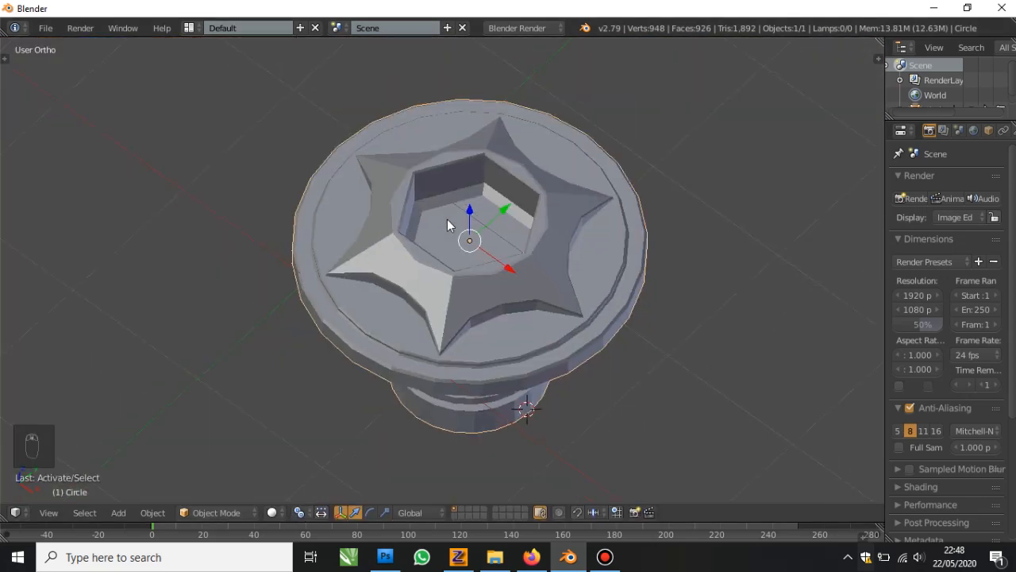
key(t)
middle_drag(370, 198, 215, 208)
click(54, 260)
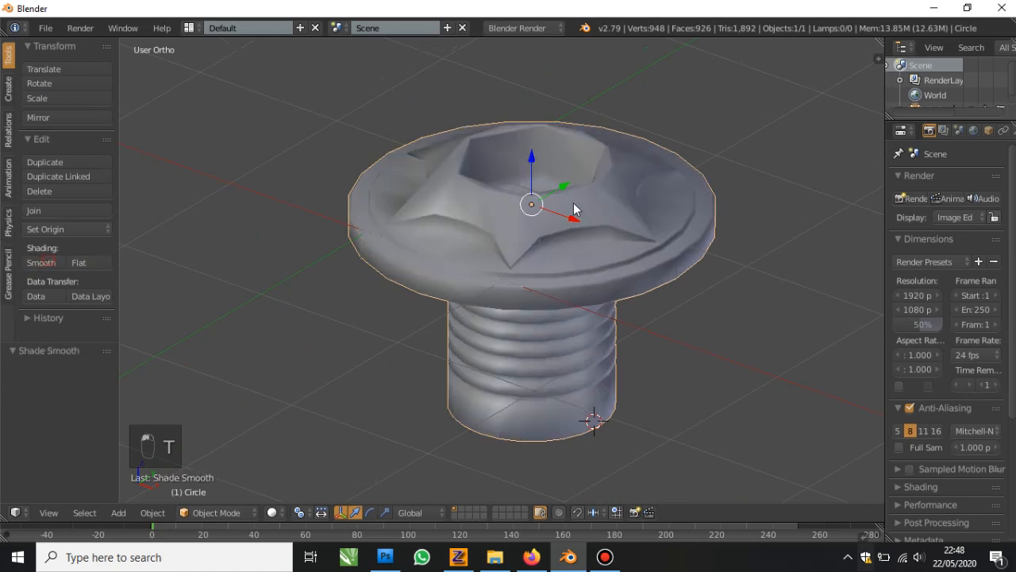
Try a Catmull-Clark Subdivision Surface modifier on the bolt with 2 view subdivisions
shift+middle_drag(575, 206, 531, 216)
click(1012, 130)
click(940, 181)
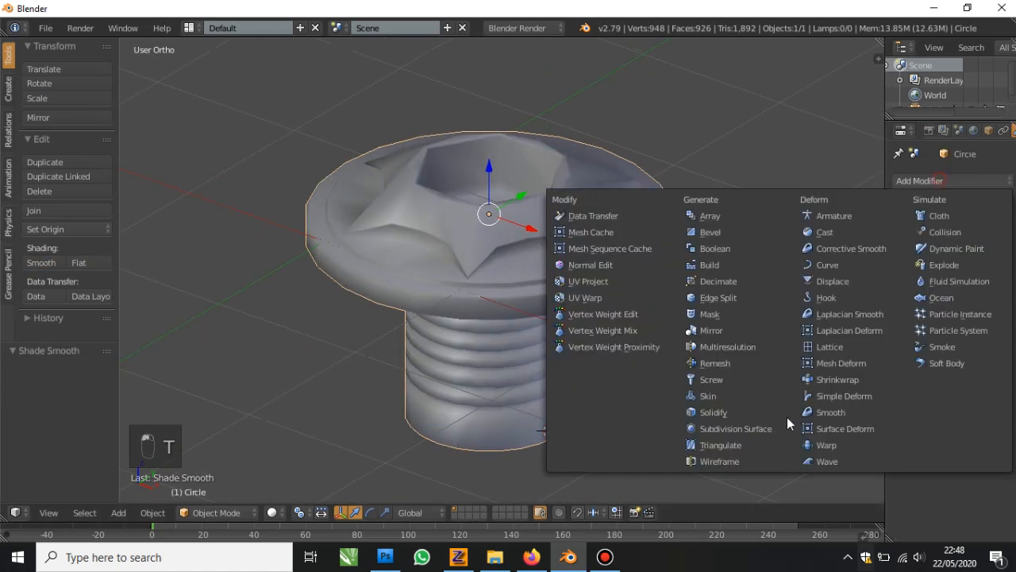
click(773, 428)
mouse_move(681, 267)
middle_down()
mouse_move(651, 343)
mouse_move(685, 207)
mouse_move(608, 252)
mouse_move(621, 227)
mouse_move(637, 248)
mouse_move(517, 289)
mouse_move(535, 211)
mouse_move(317, 218)
middle_up()
click(944, 281)
key(a)
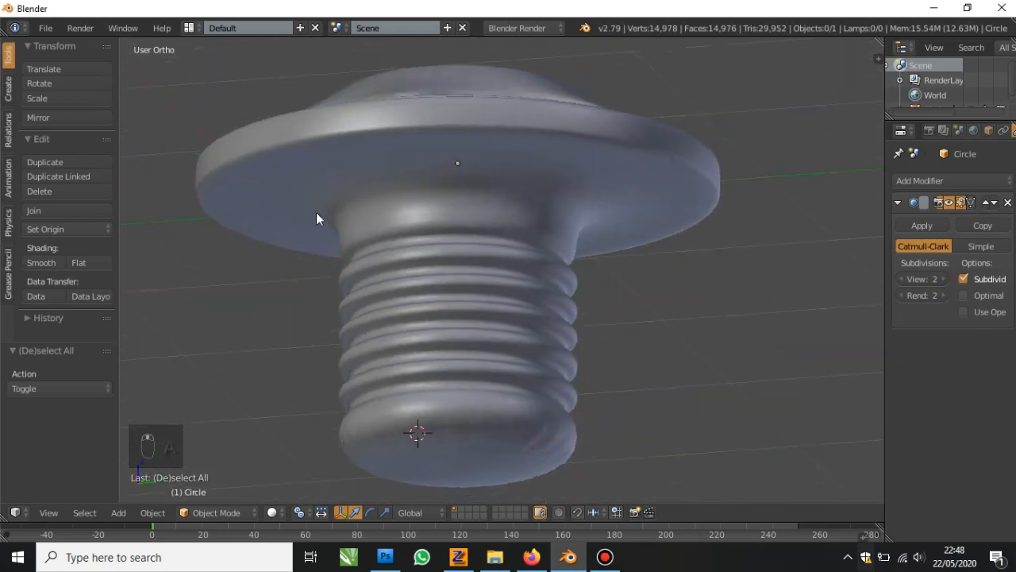
Examine the subdivided bolt's mesh density in wireframe display and its underside in solid display
key(z)
middle_drag(439, 238, 477, 261)
scroll(478, 262, down, 4)
right_click(516, 262)
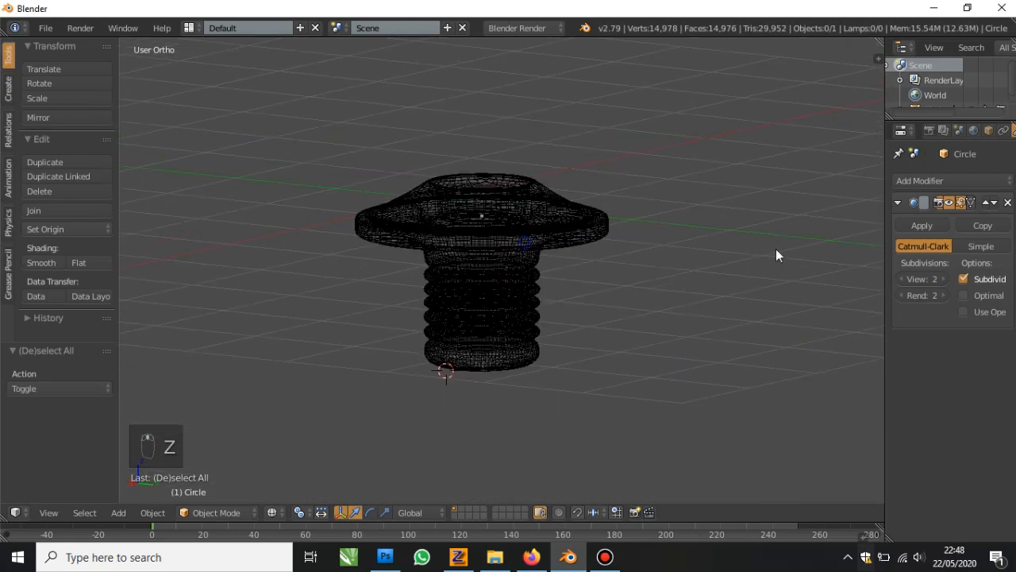
click(943, 279)
scroll(662, 244, up, 2)
key(z)
key(a)
mouse_move(621, 245)
middle_down()
mouse_move(606, 400)
mouse_move(632, 157)
middle_up()
Undo the Subdivision Surface modifier, keeping the smooth shading on the bolt
key(ctrl+z)
key(ctrl+z)
key(ctrl+z)
key(ctrl+z)
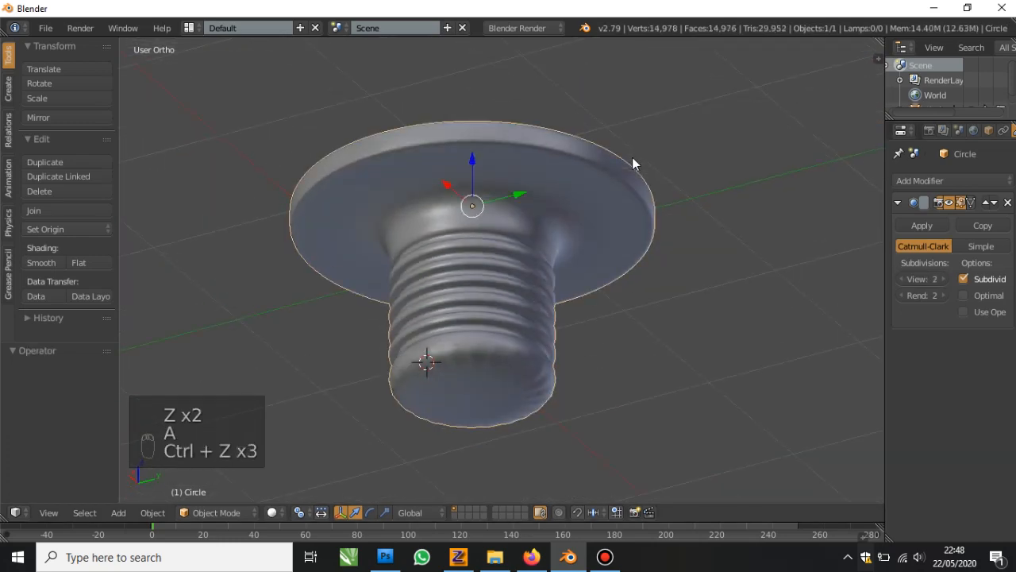
key(ctrl+z)
key(ctrl+z)
key(ctrl+z)
key(ctrl+z)
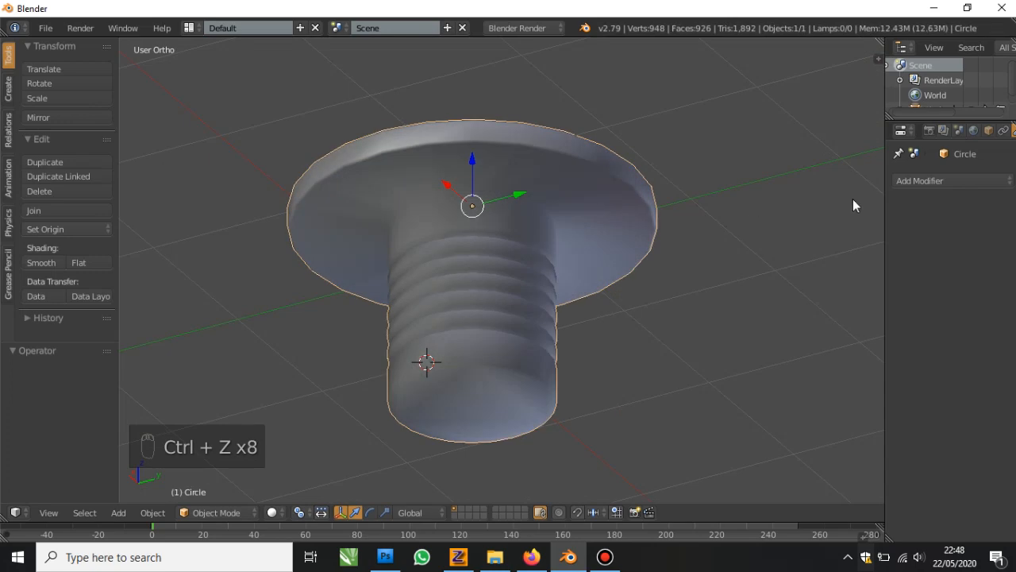
Add an Edge Split modifier to the bolt and check the shading at a star point on the head
click(921, 180)
click(747, 291)
middle_drag(554, 278, 574, 365)
scroll(572, 359, up, 2)
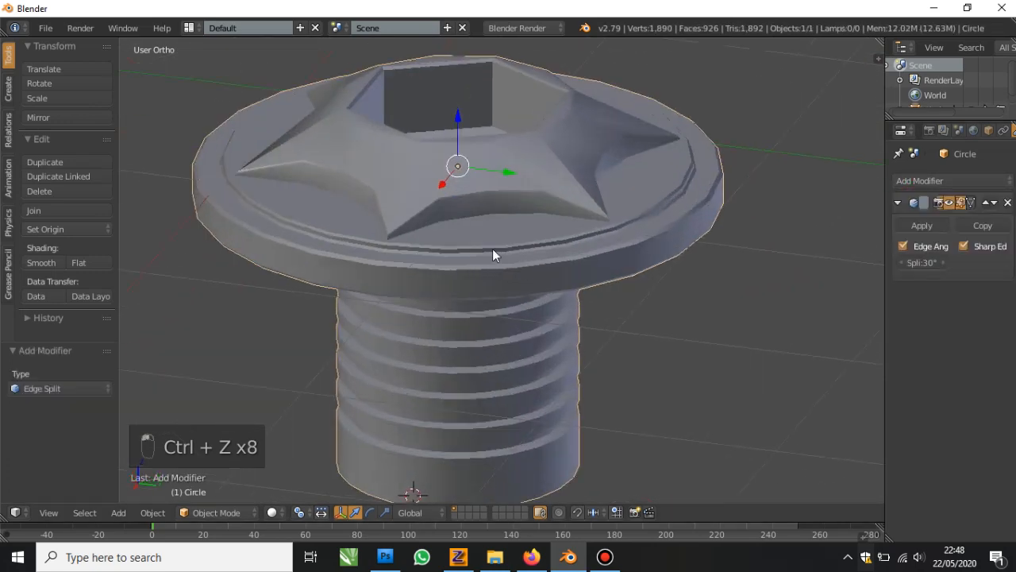
middle_drag(524, 211, 589, 260)
scroll(500, 288, up, 4)
shift+middle_drag(319, 338, 548, 241)
key(a)
scroll(500, 334, up, 2)
right_click(548, 241)
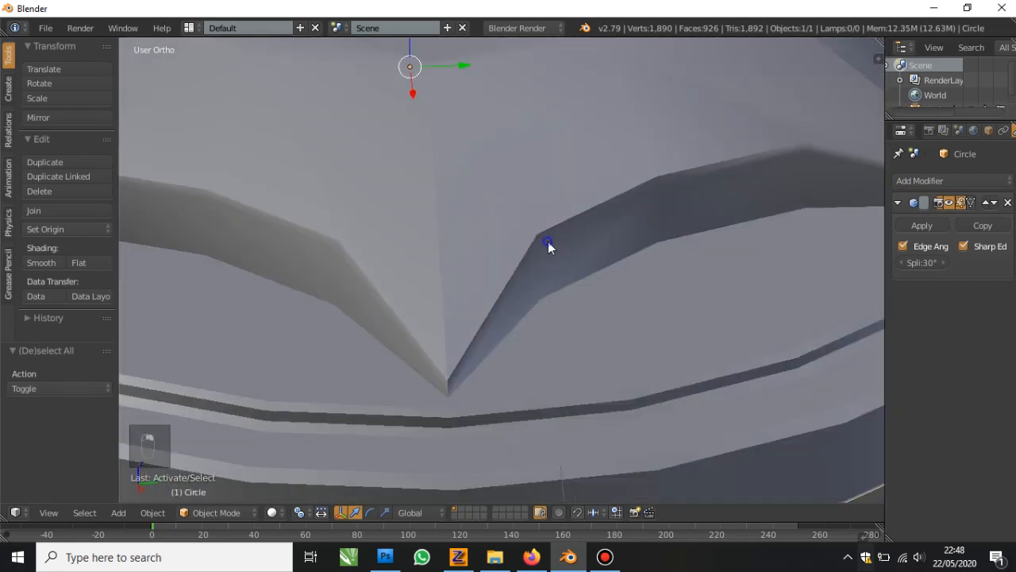
Try Edge Split angles of 40° and 35°, checking the shading of the star on the head
scroll(556, 246, down, 4)
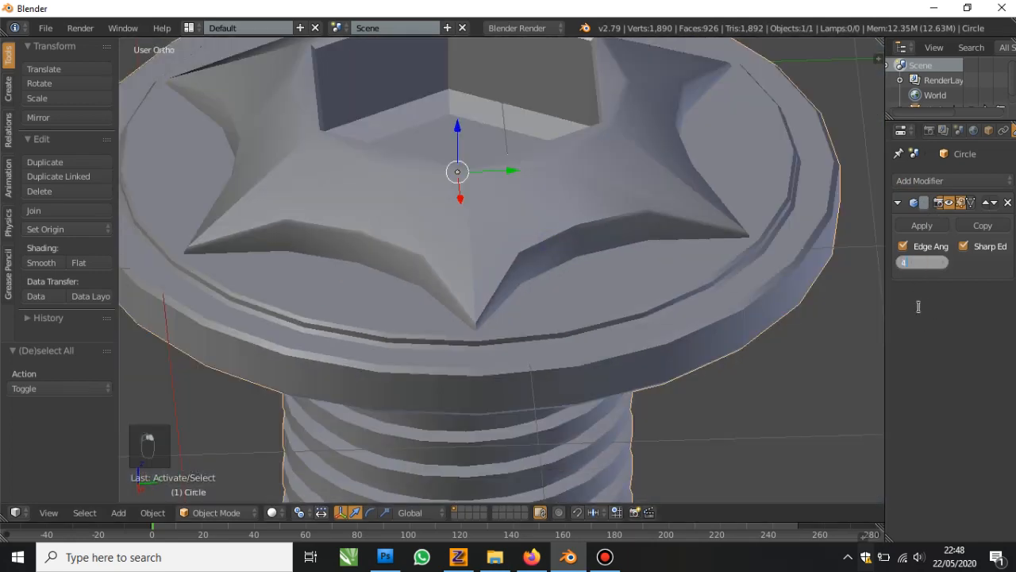
key(Return)
middle_drag(643, 257, 620, 307)
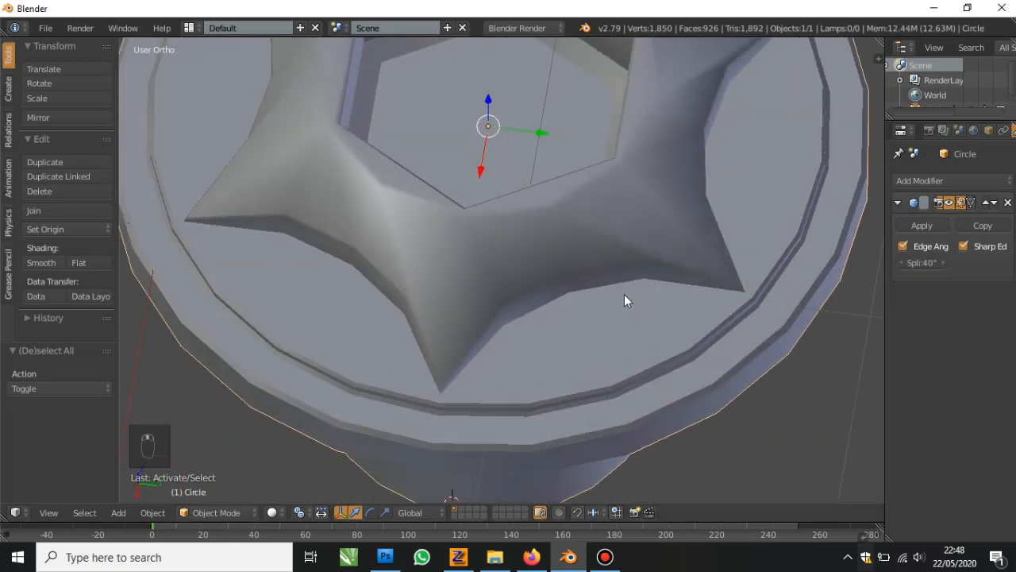
key(ctrl+z)
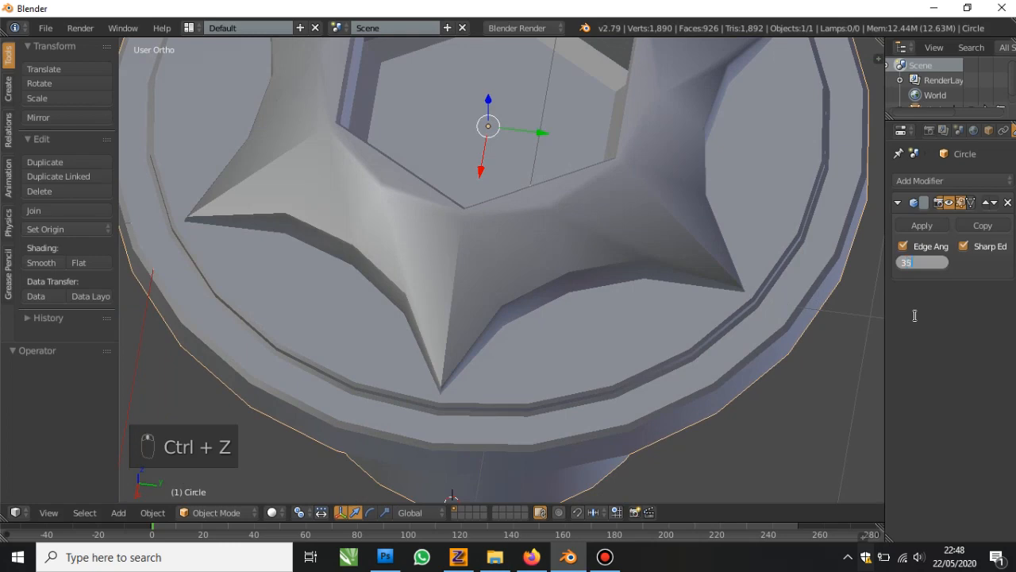
key(Return)
mouse_move(631, 325)
middle_down()
mouse_move(608, 370)
mouse_move(487, 277)
middle_up()
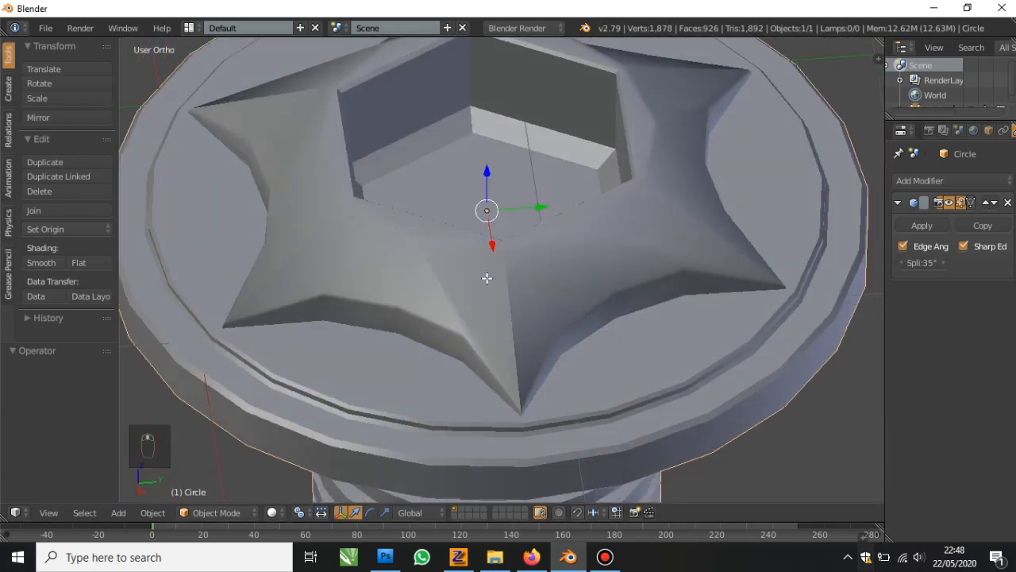
Check the star's faces in mesh editing and undo the last Edge Split angle change
key(Tab)
key(ctrl+r)
right_click(461, 267)
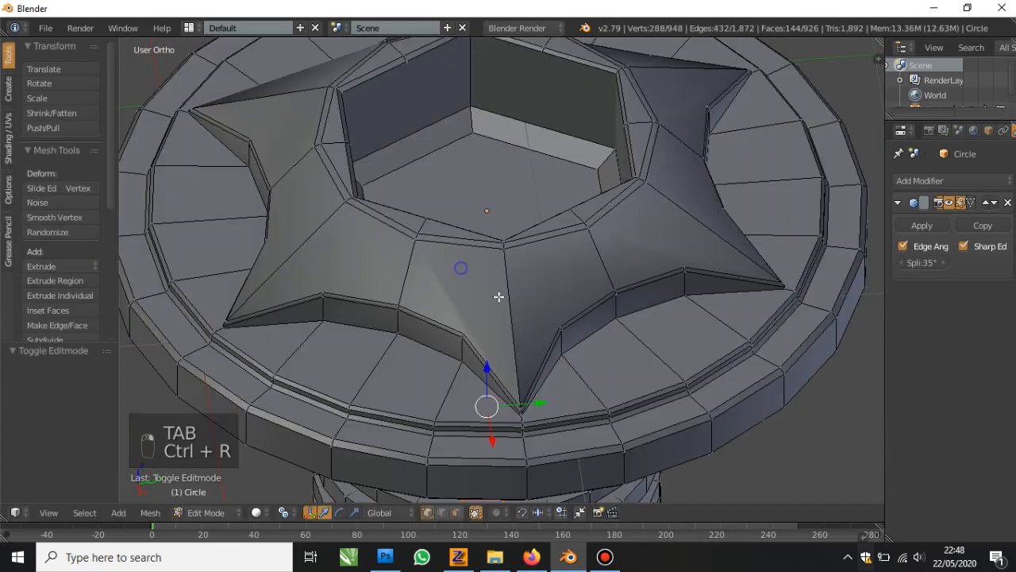
middle_drag(527, 298, 429, 290)
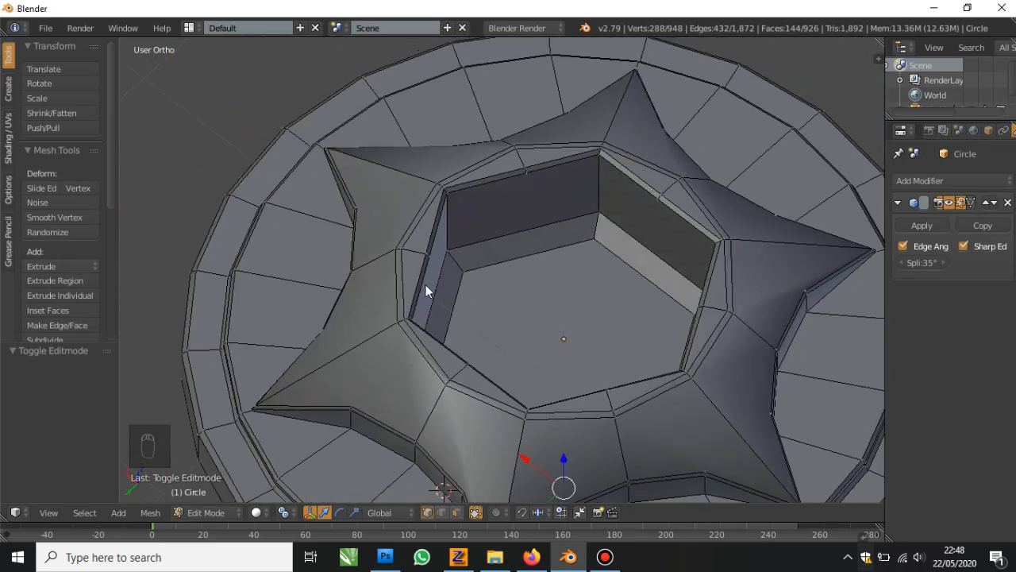
key(Tab)
middle_drag(498, 296, 483, 318)
key(ctrl+z)
key(ctrl+z)
Add one loop cut in the narrow band around the hex socket's rim, slid to the band's outer edge
key(a)
key(Tab)
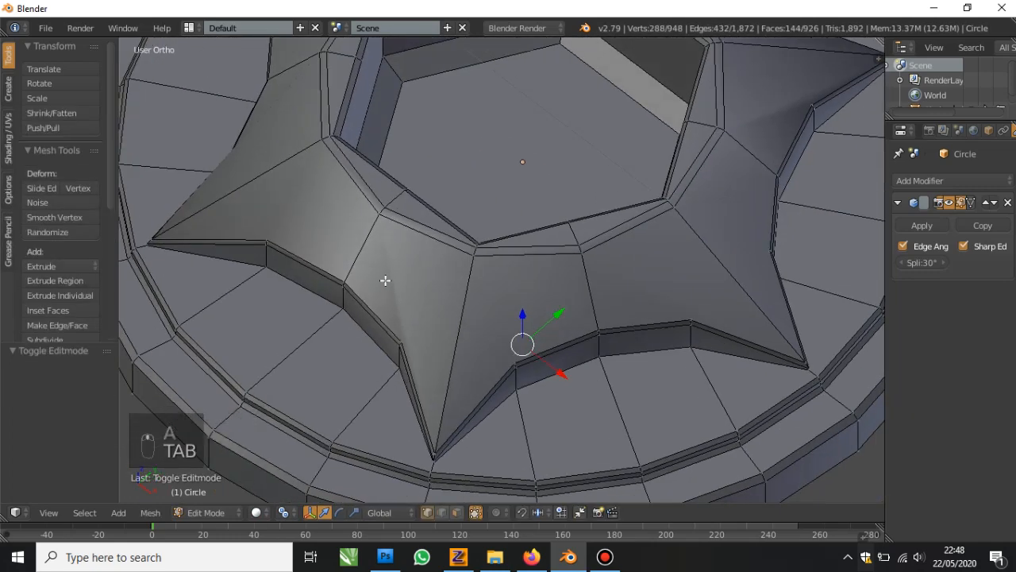
scroll(457, 274, up, 2)
key(ctrl+r)
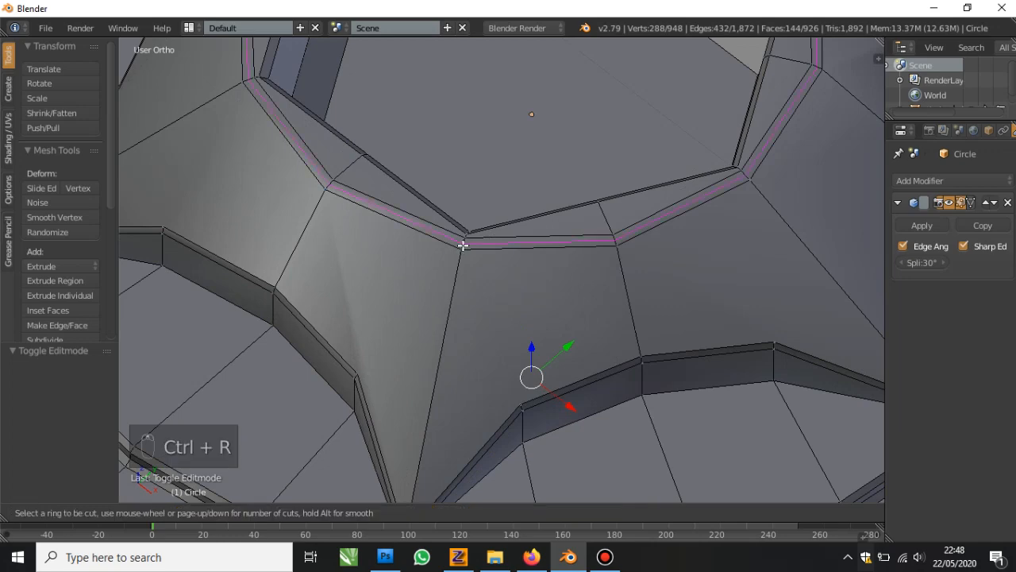
click(463, 251)
click(460, 277)
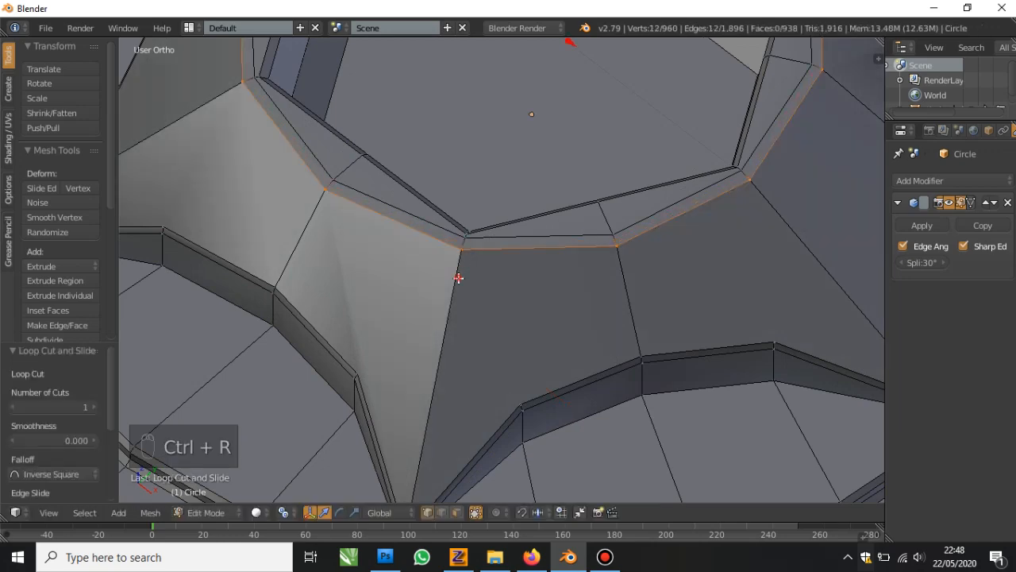
key(Tab)
scroll(460, 286, down, 2)
mouse_move(460, 293)
middle_down()
mouse_move(488, 311)
mouse_move(487, 268)
mouse_move(531, 296)
mouse_move(538, 272)
middle_up()
key(ctrl+z)
key(ctrl+shift+z)
Add one loop cut in the narrow bevel along the star's outline, slid fully to the upper edge
key(a)
key(Tab)
scroll(555, 273, up, 5)
key(Tab)
key(Tab)
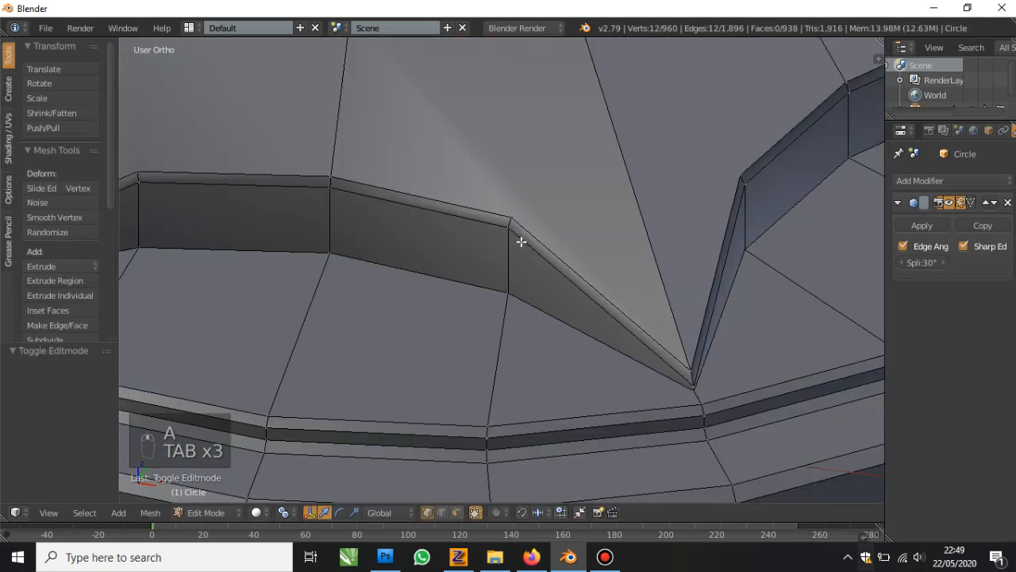
key(ctrl+r)
click(512, 223)
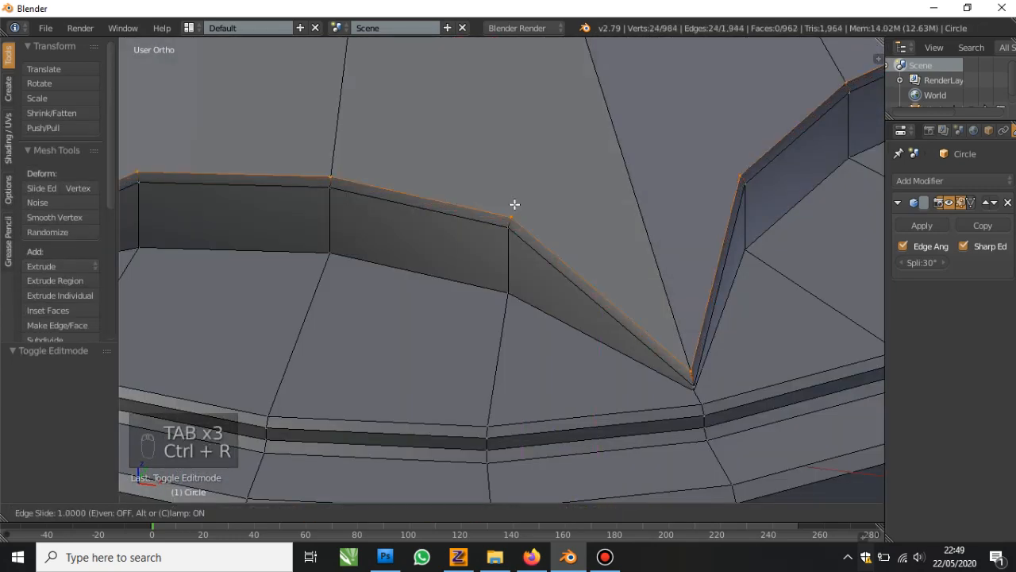
click(514, 202)
key(Tab)
scroll(527, 215, down, 4)
middle_drag(527, 215, 451, 340)
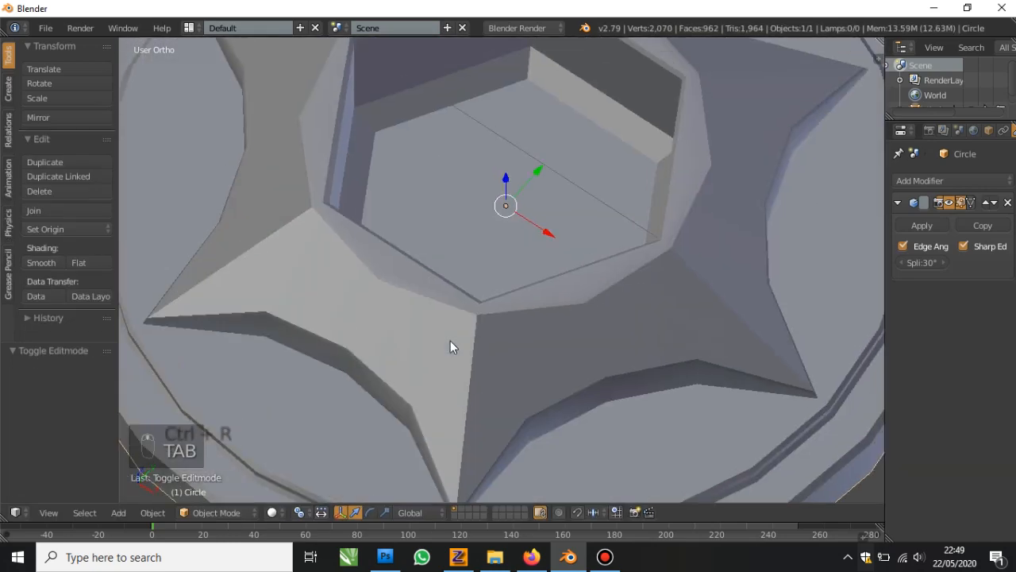
key(ctrl+z)
key(ctrl+shift+z)
Try another loop cut along the upper part of the star's side wall and undo it
shift+middle_drag(262, 396, 528, 243)
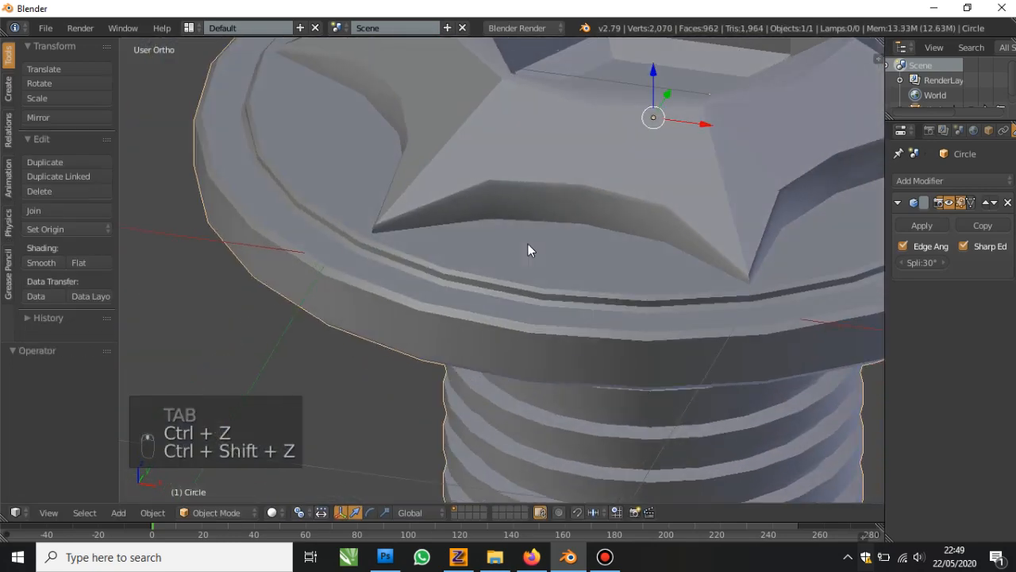
scroll(524, 254, up, 2)
shift+middle_drag(495, 305, 512, 405)
scroll(501, 260, up, 3)
key(Tab)
key(ctrl+r)
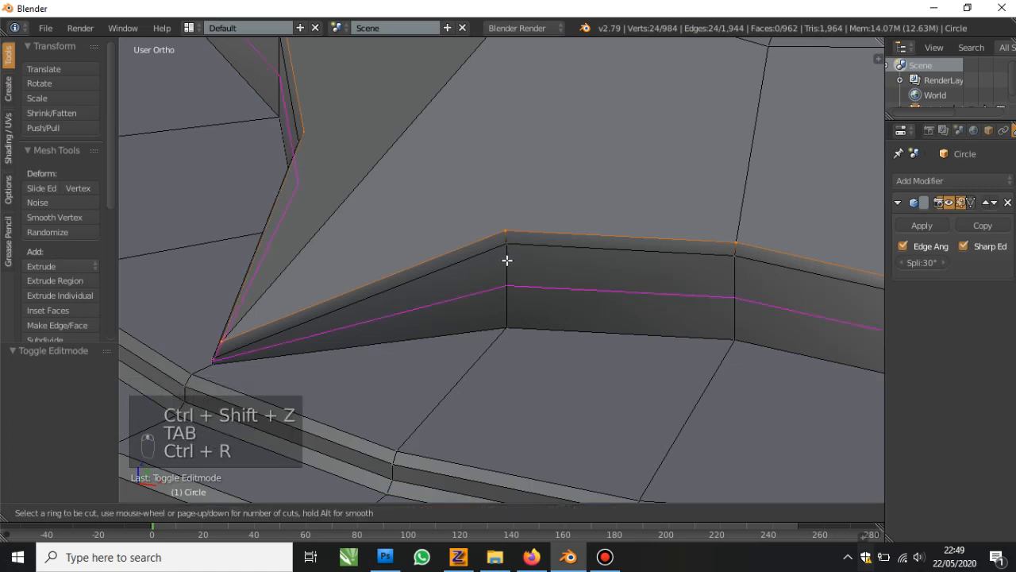
click(505, 246)
right_click(511, 191)
key(Tab)
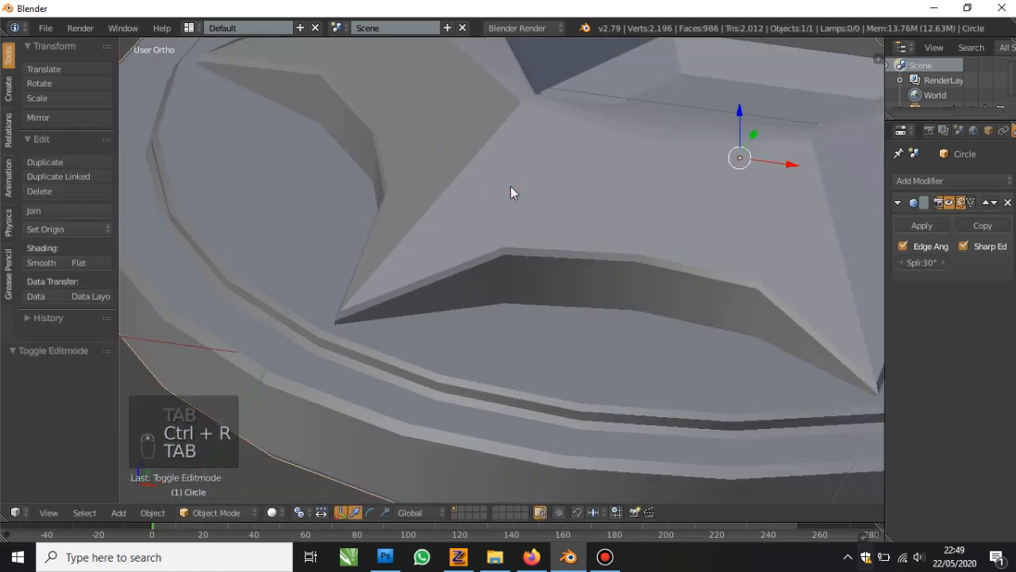
key(ctrl+z)
Add one more loop cut in the narrow bevel along the star's outline
key(Tab)
key(ctrl+r)
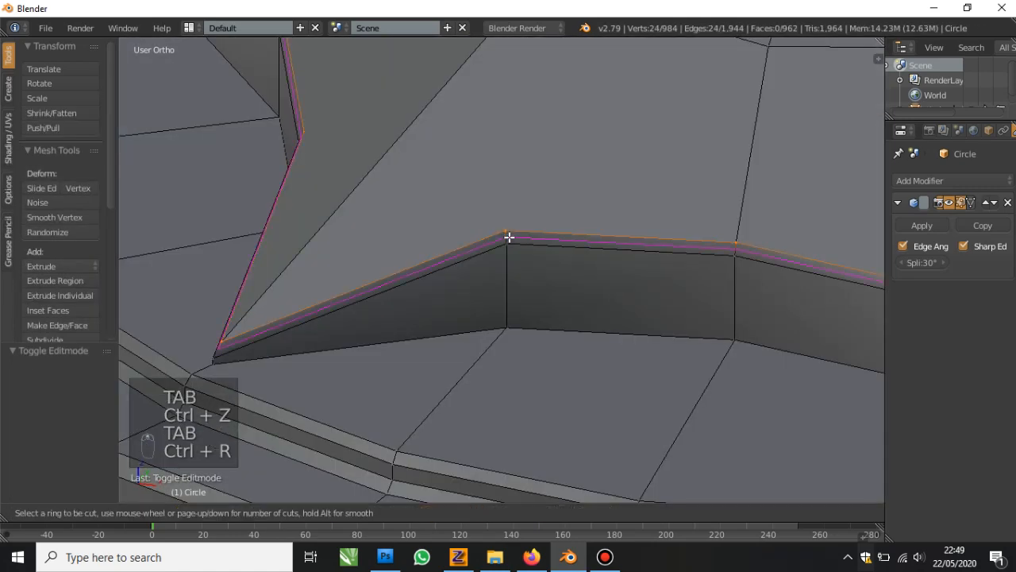
click(508, 238)
right_click(510, 270)
key(a)
key(a)
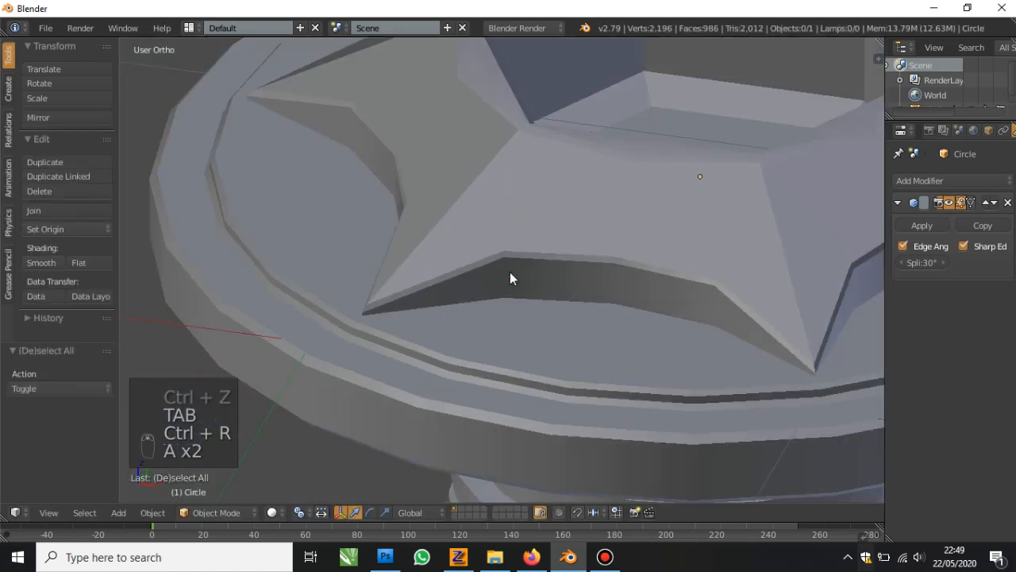
Examine the faceted rim around the hex socket up close, both shaded and in mesh editing
middle_drag(510, 272, 292, 394)
right_click(478, 278)
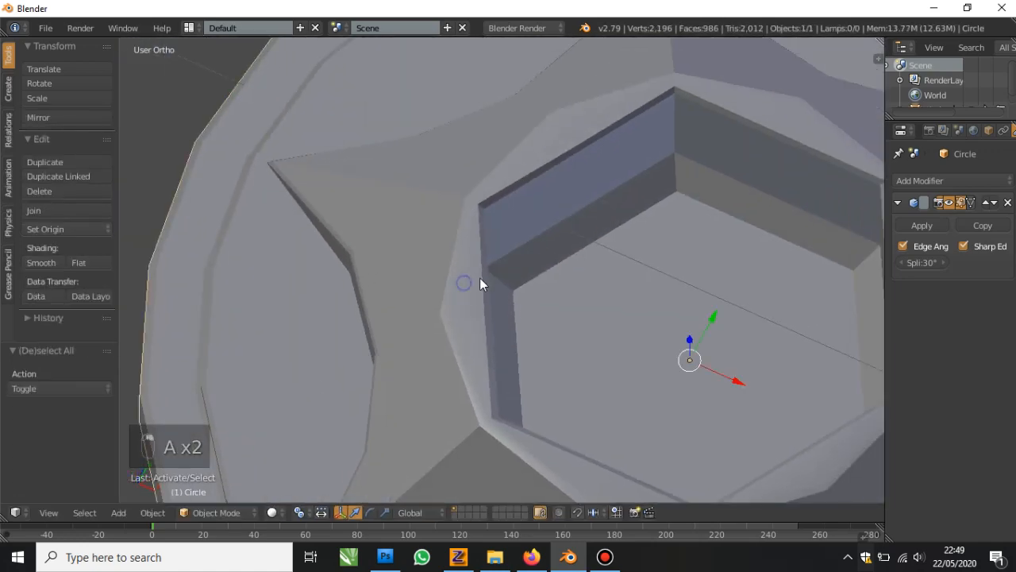
middle_drag(480, 278, 483, 168)
key(Tab)
scroll(515, 291, up, 2)
key(Tab)
scroll(515, 292, down, 2)
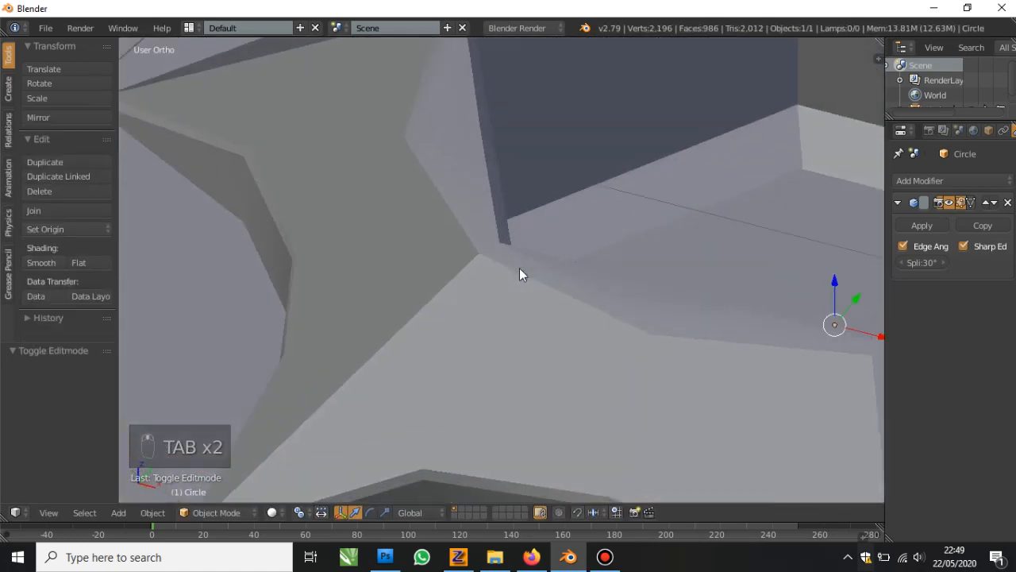
key(Tab)
key(ctrl+r)
right_drag(480, 255, 481, 270)
click(481, 270)
key(ctrl+z)
Add a second loop cut in the narrow band around the hex socket's rim and compare the shading
key(ctrl+r)
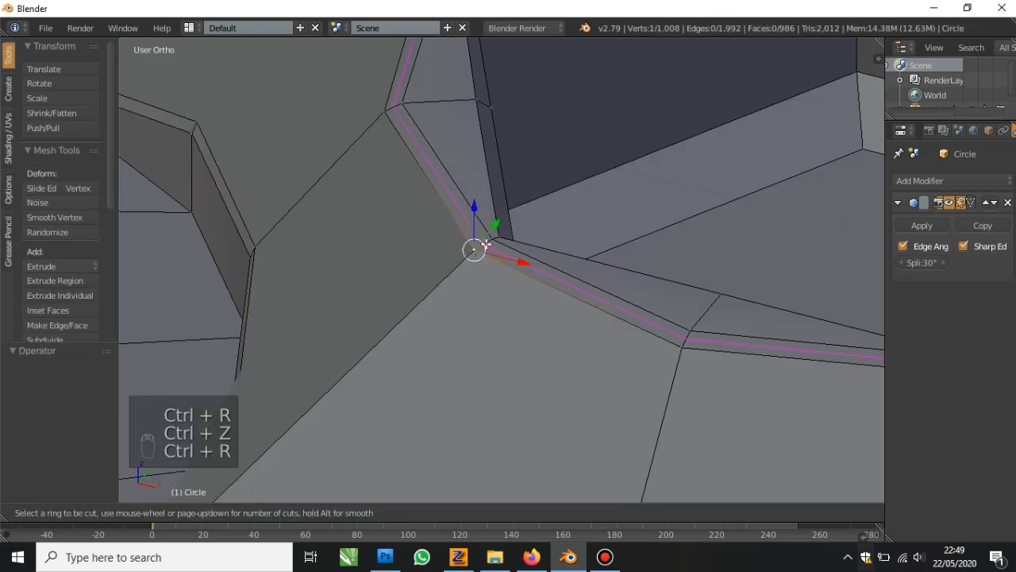
click(486, 242)
click(531, 224)
key(Tab)
middle_drag(531, 224, 454, 322)
key(ctrl+z)
scroll(505, 286, down, 2)
key(ctrl+shift+z)
scroll(476, 305, down, 3)
scroll(451, 220, up, 4)
middle_drag(512, 278, 436, 222)
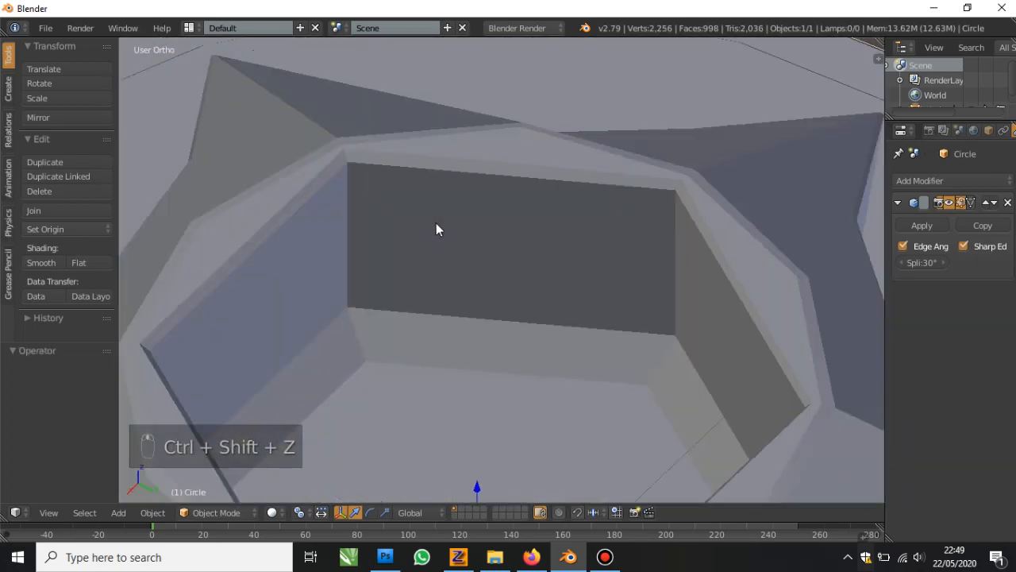
Set the bolt's Edge Split angle to 40° and compare the head's shading before and after
scroll(436, 222, down, 6)
middle_drag(612, 292, 682, 305)
scroll(682, 304, down, 4)
key(a)
shift+middle_drag(714, 268, 563, 245)
right_click(563, 245)
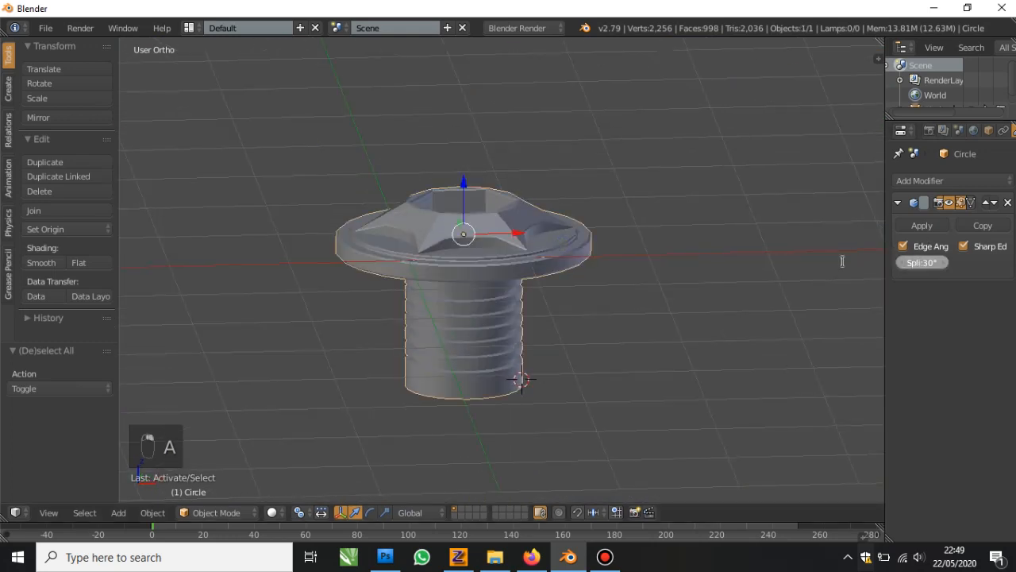
click(581, 256)
scroll(533, 226, up, 2)
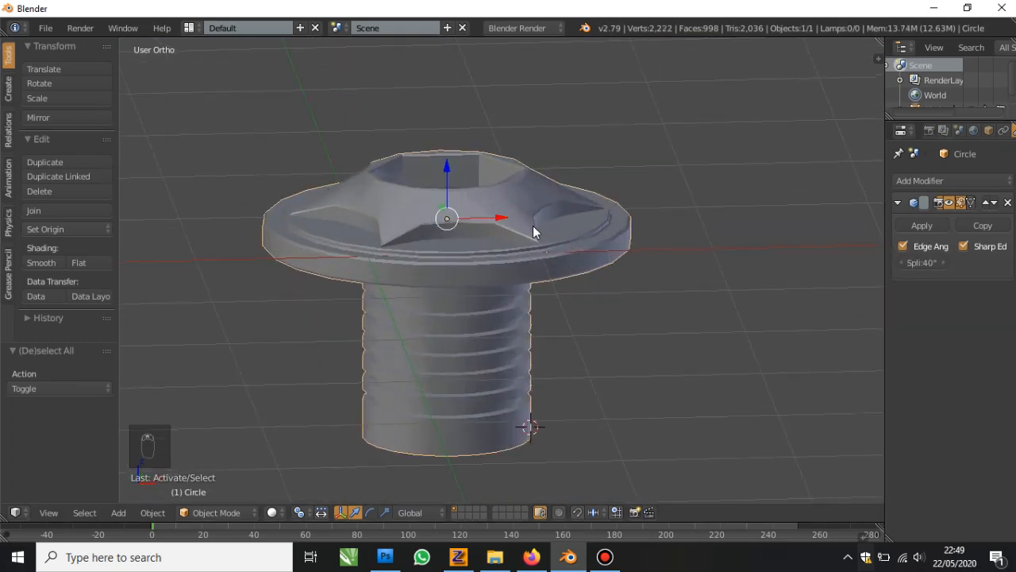
scroll(583, 290, up, 3)
middle_drag(533, 226, 596, 303)
key(ctrl+z)
key(ctrl+shift+z)
key(a)
scroll(580, 327, down, 1)
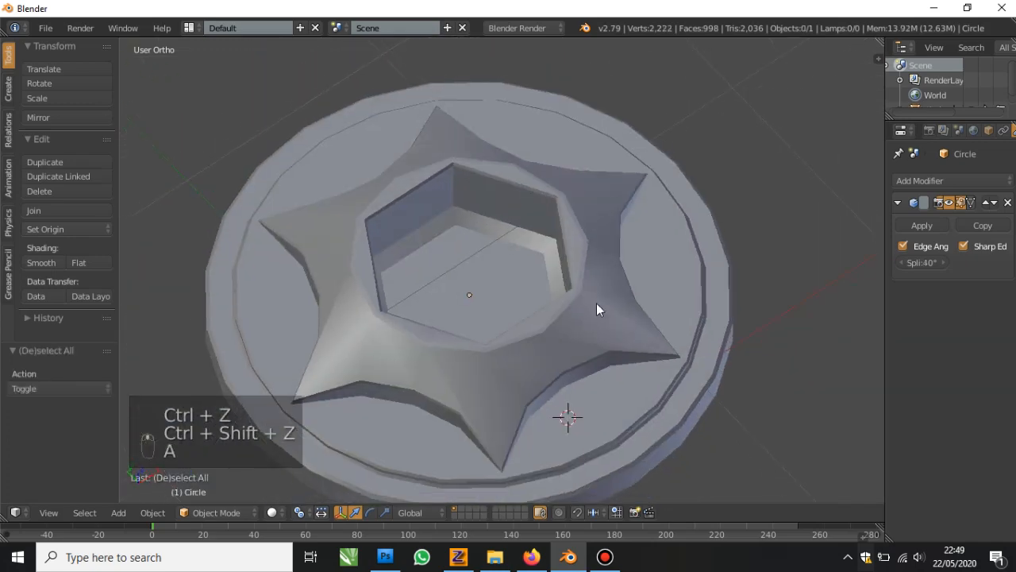
Try an Edge Split angle of 50° on the bolt and view the head from several angles
right_click(596, 303)
click(921, 263)
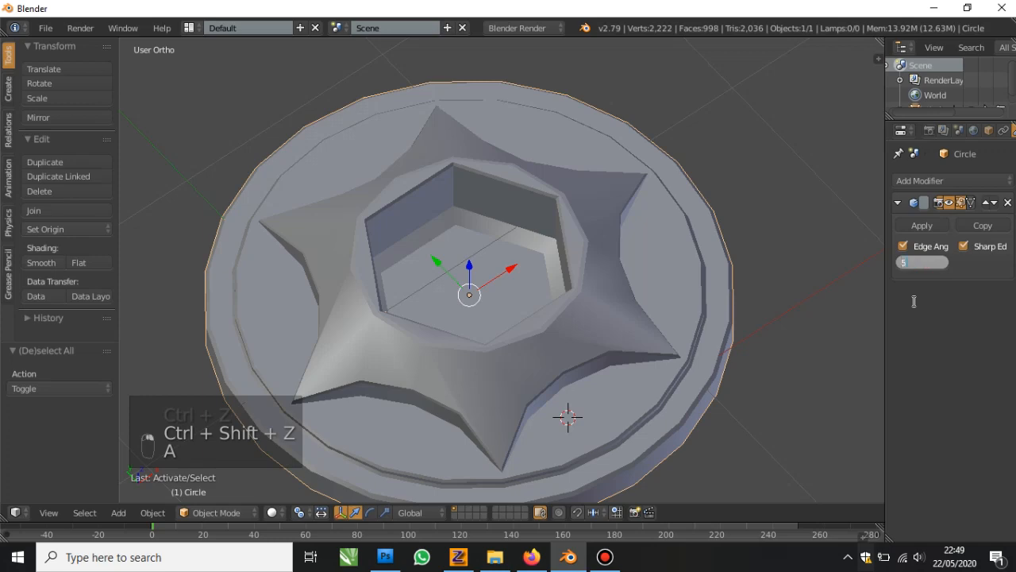
text(50)
key(Return)
middle_drag(652, 313, 590, 285)
mouse_move(606, 352)
middle_down()
mouse_move(608, 367)
mouse_move(517, 261)
mouse_move(683, 286)
middle_up()
Compare the star's shading with and without the 50° split angle, and undo that angle change
key(ctrl+z)
key(ctrl+shift+z)
scroll(523, 263, up, 3)
scroll(522, 264, down, 3)
scroll(551, 276, up, 4)
key(ctrl+z)
middle_drag(551, 275, 589, 341)
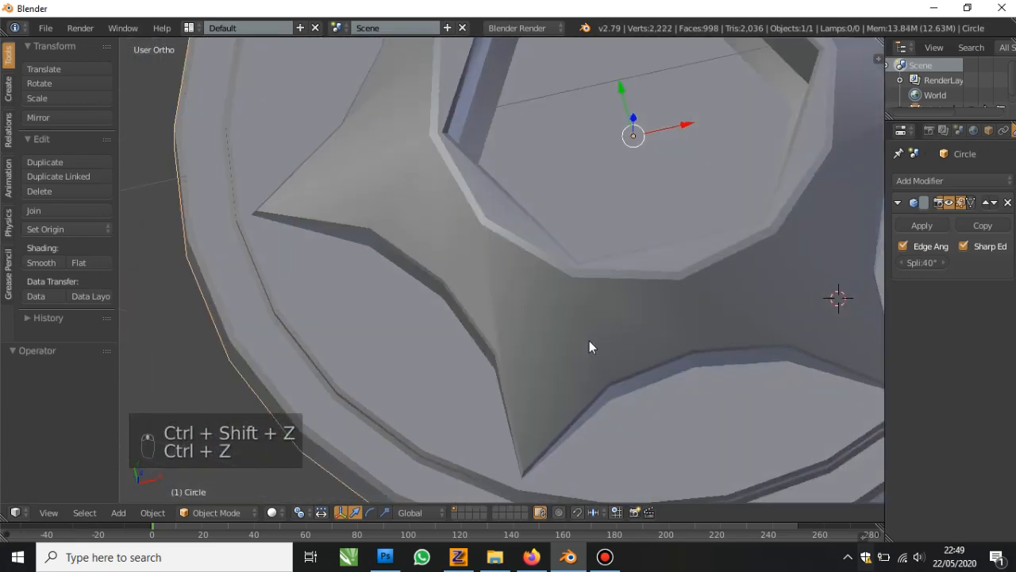
Try an Edge Split angle of 45° on the bolt, check the head's shading, and undo the change
scroll(715, 305, down, 1)
shift+middle_drag(716, 305, 607, 351)
scroll(843, 281, down, 1)
click(923, 263)
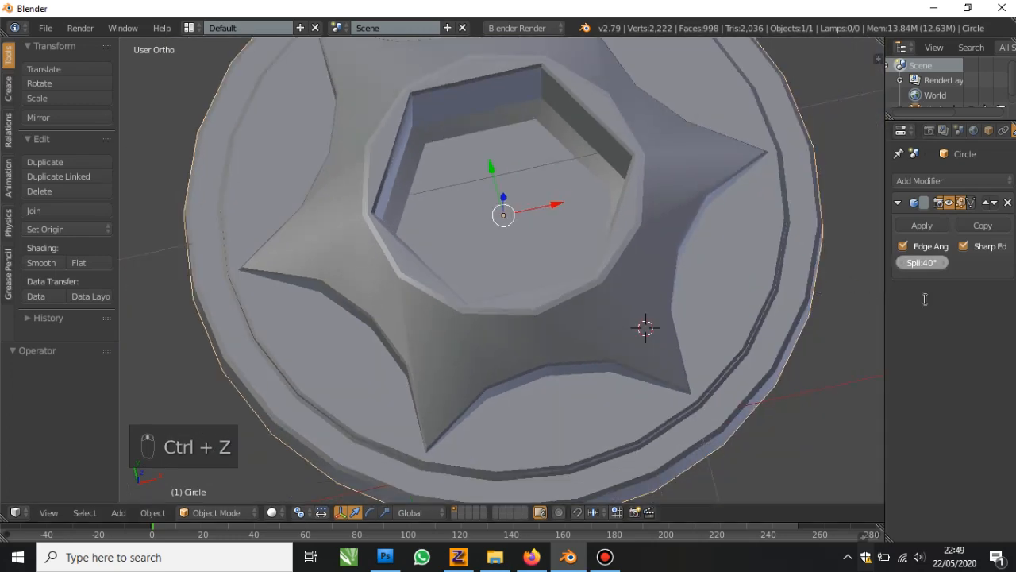
text(45)
key(Return)
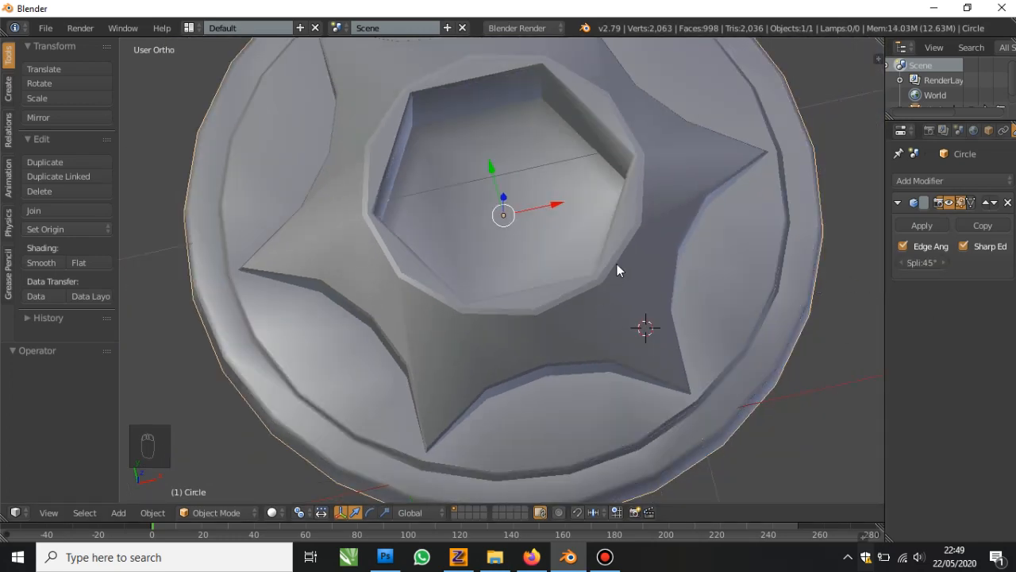
middle_drag(608, 292, 620, 253)
key(ctrl+z)
Examine the head's mesh edges and smooth shading around the star and hex socket in Edit Mode and Object Mode
shift+middle_drag(522, 282, 585, 329)
key(Tab)
scroll(548, 331, up, 1)
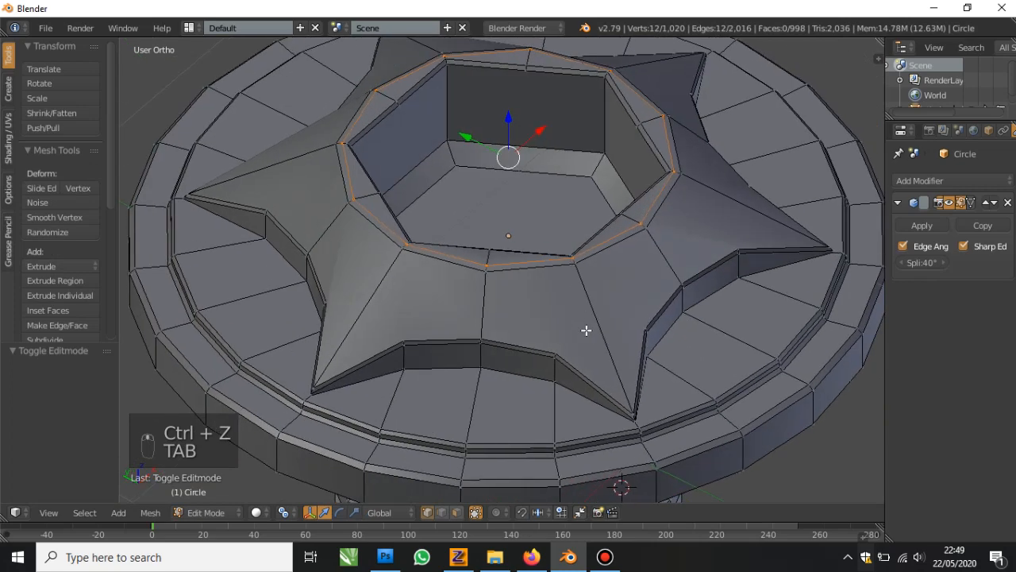
key(Tab)
scroll(587, 329, up, 2)
scroll(587, 329, down, 4)
key(ctrl+z)
key(a)
key(a)
key(a)
middle_drag(583, 267, 714, 277)
Try an Edge Split angle of 35° on the bolt, compare the star's shading, and undo that angle change
right_click(623, 283)
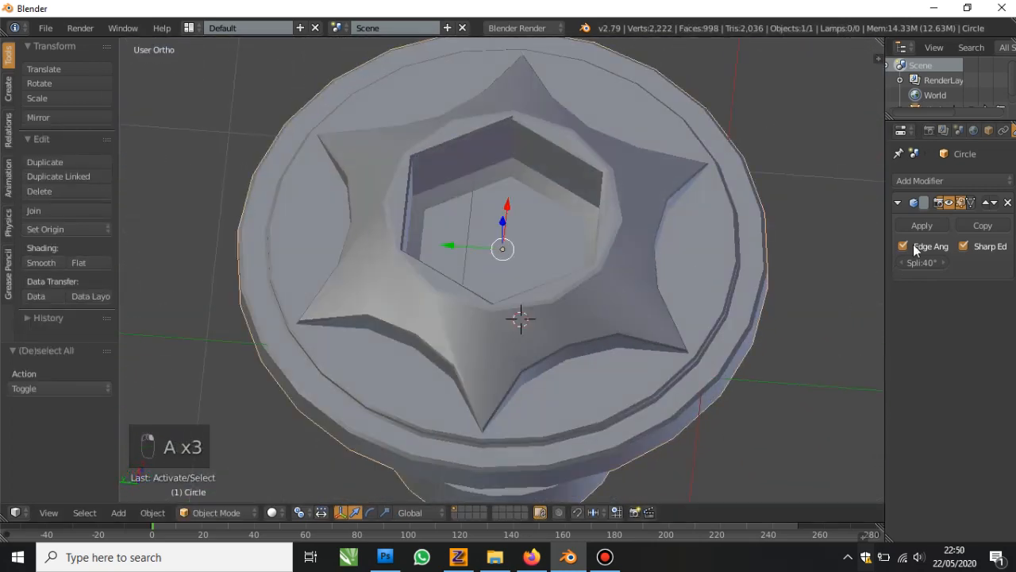
key(Return)
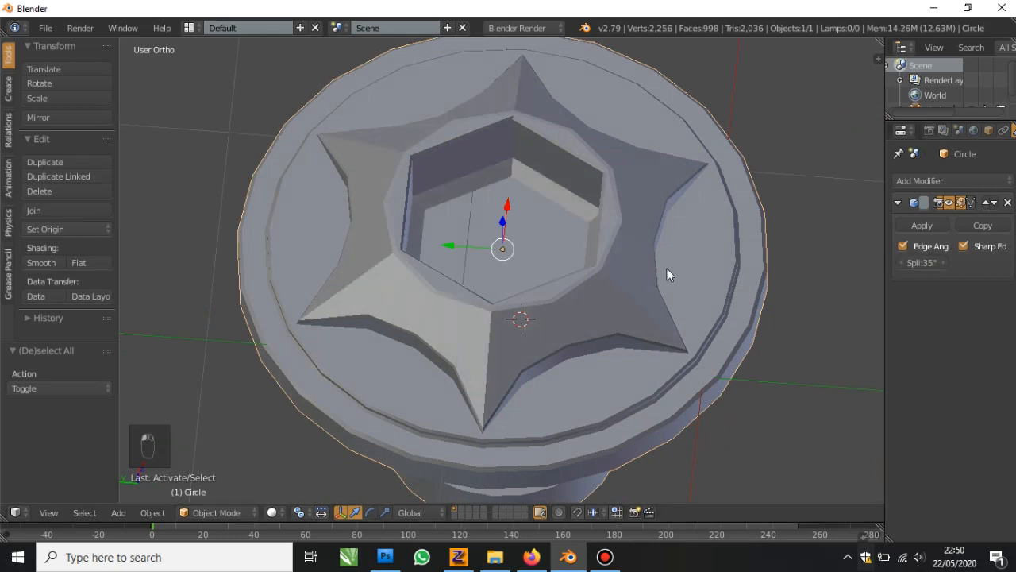
middle_drag(667, 269, 667, 259)
key(ctrl+z)
scroll(644, 274, up, 2)
key(ctrl+z)
key(ctrl+z)
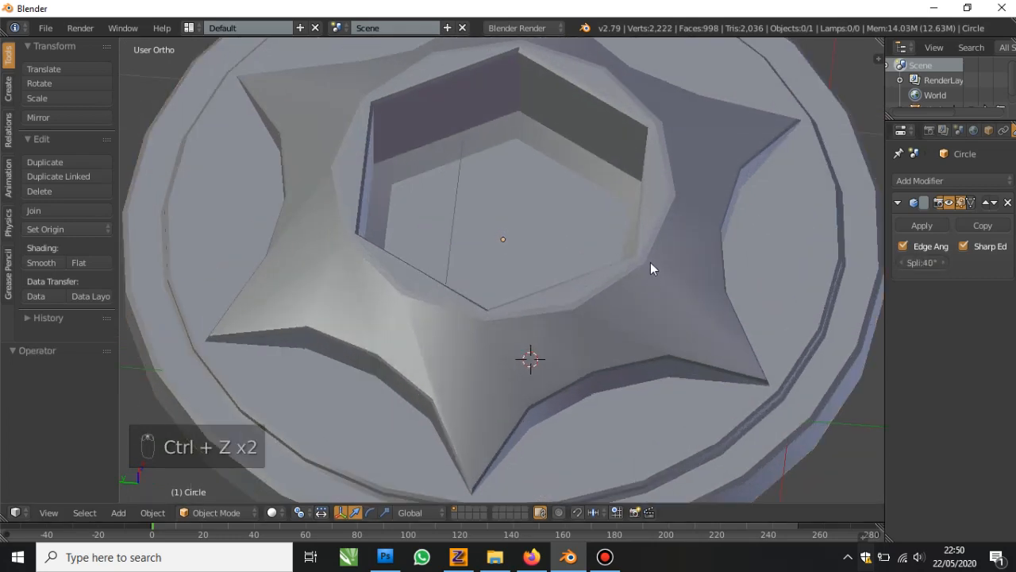
key(ctrl+z)
key(ctrl+z)
key(ctrl+z)
key(ctrl+shift+z)
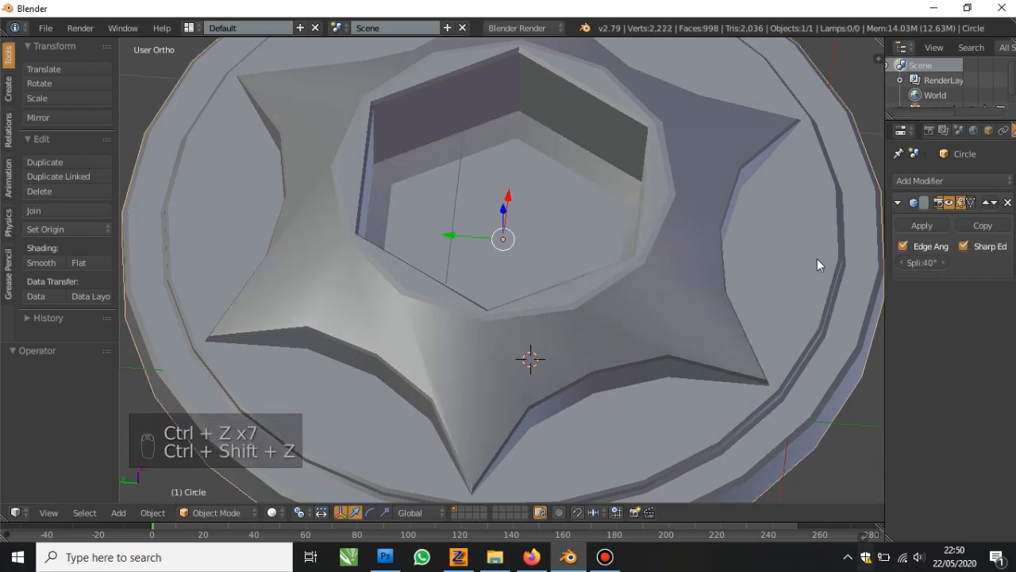
Apply the Edge Split modifier to the bolt and check the whole model
click(922, 225)
scroll(660, 293, down, 4)
key(a)
scroll(556, 269, down, 3)
middle_drag(646, 223, 567, 311)
right_click(537, 266)
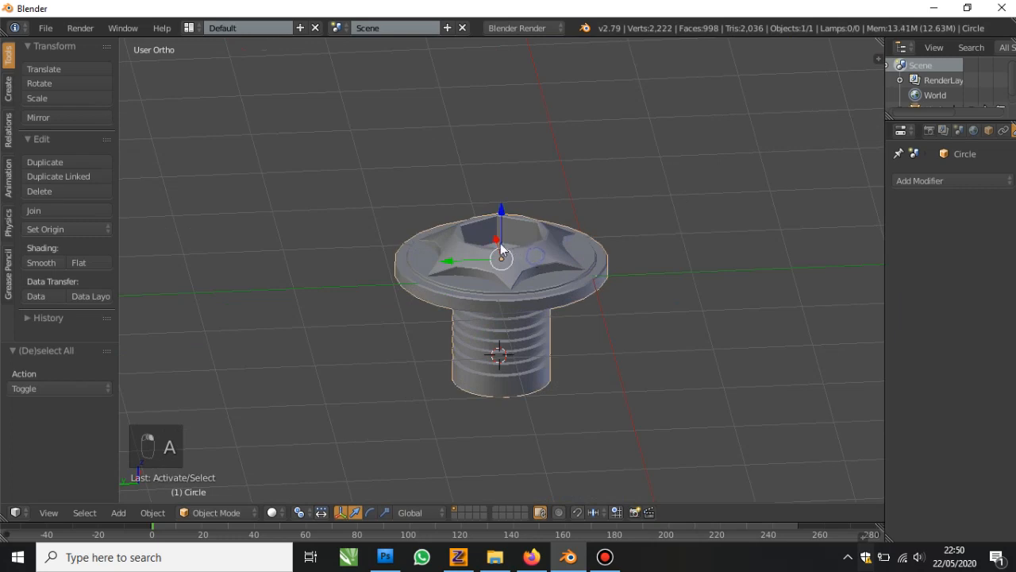
Export the bolt as a Wavefront OBJ file named pb3 in the folder D:\RPS-part free
key(a)
click(45, 28)
mouse_move(72, 326)
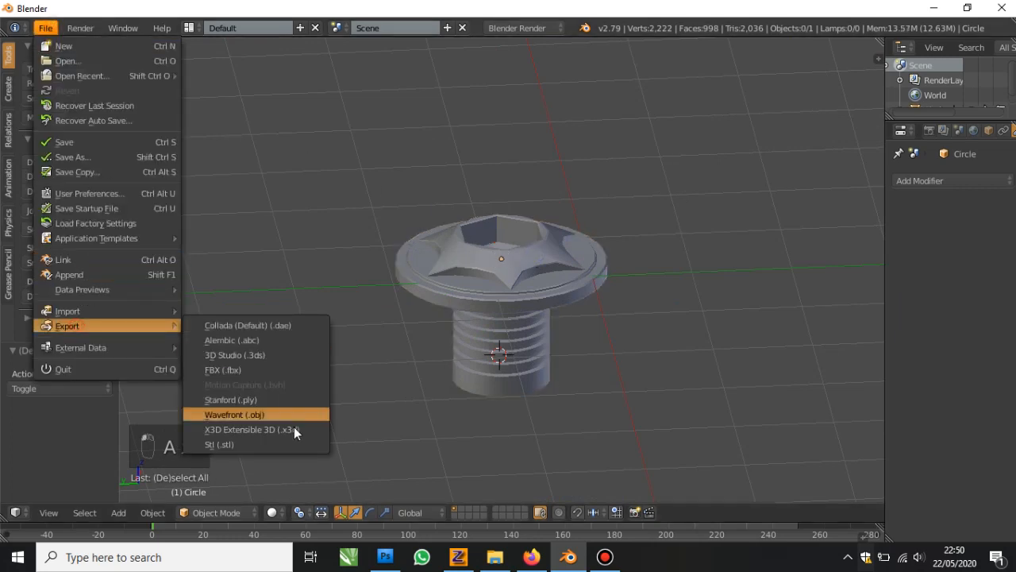
click(260, 412)
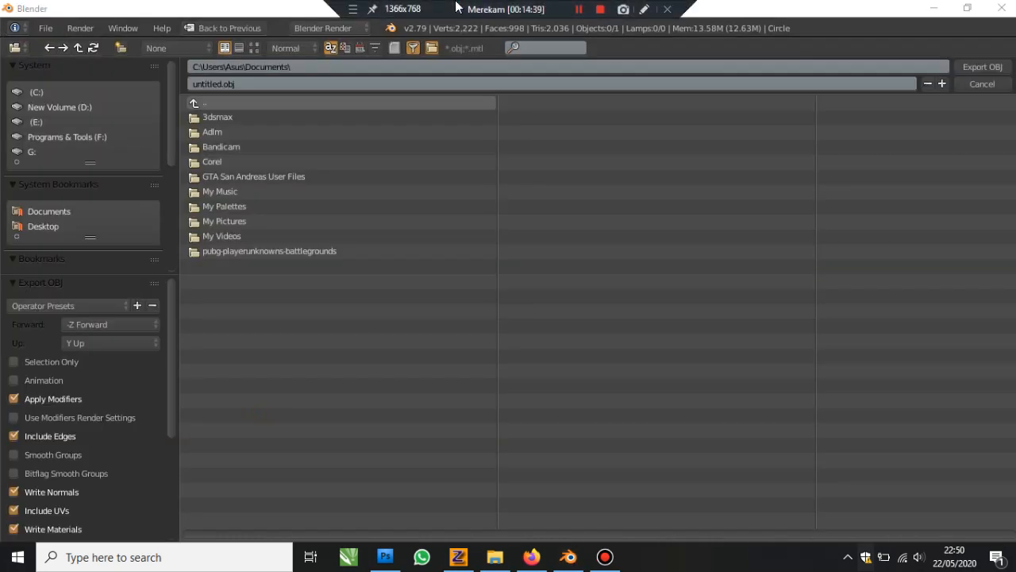
click(82, 107)
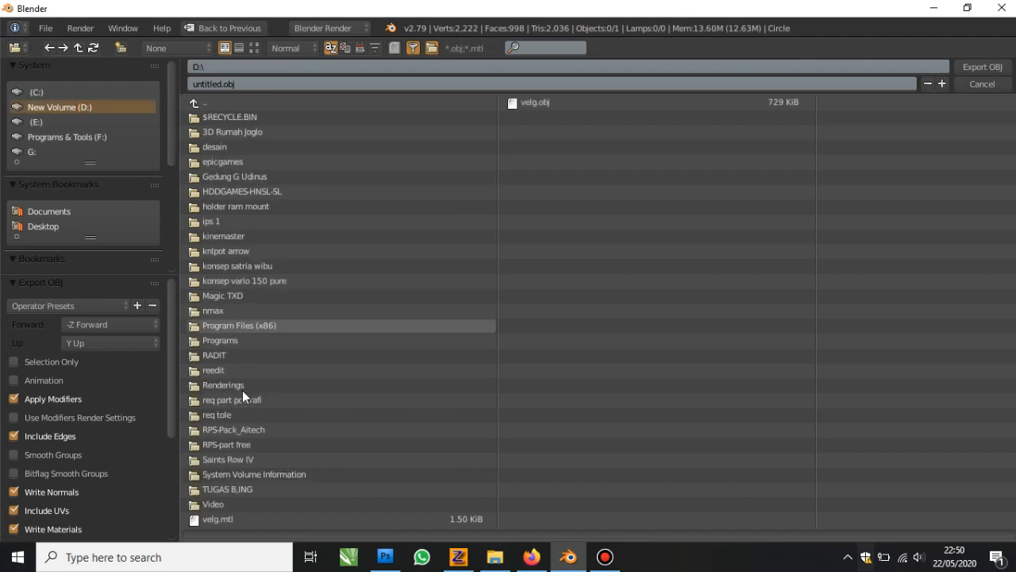
click(224, 445)
click(220, 84)
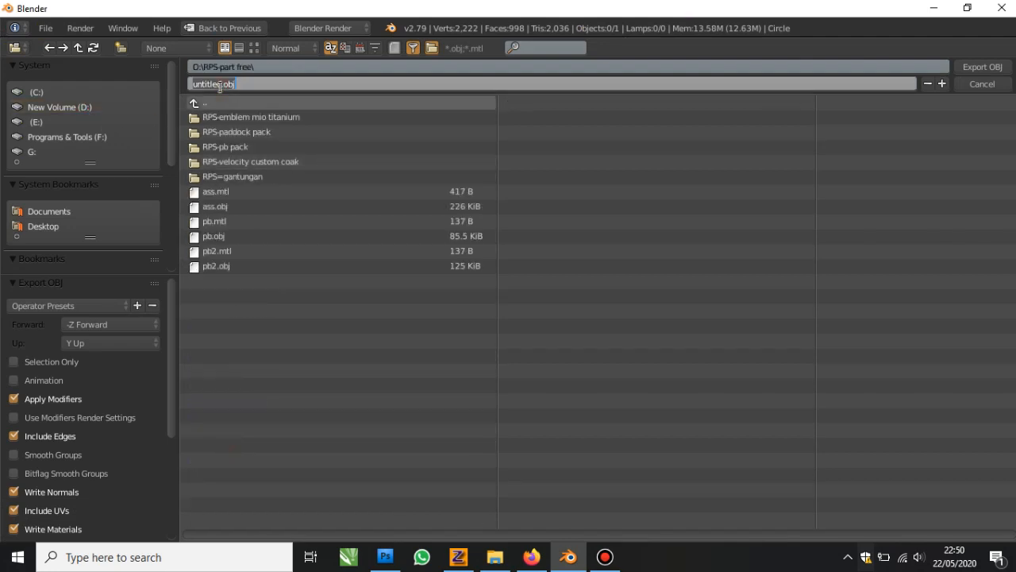
text(pb3)
key(Return)
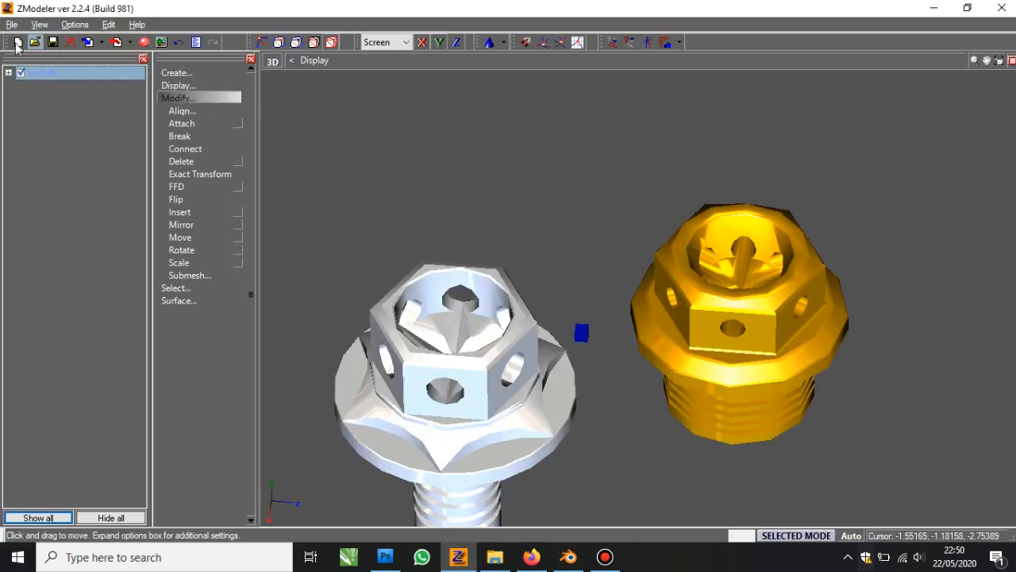
Switch to ZModeler and start a new, empty scene
click(16, 43)
click(531, 320)
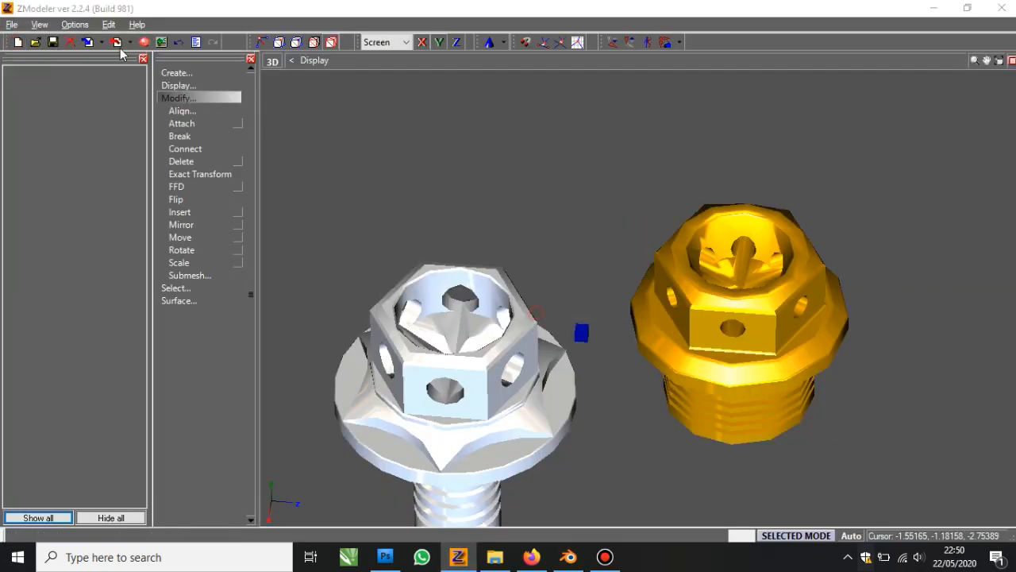
key(alt+Tab)
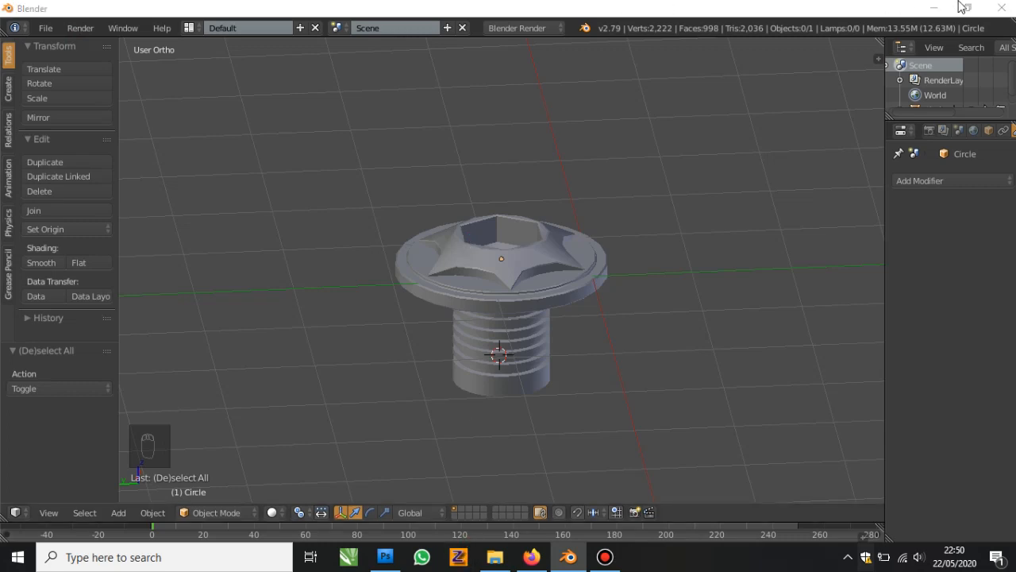
click(934, 7)
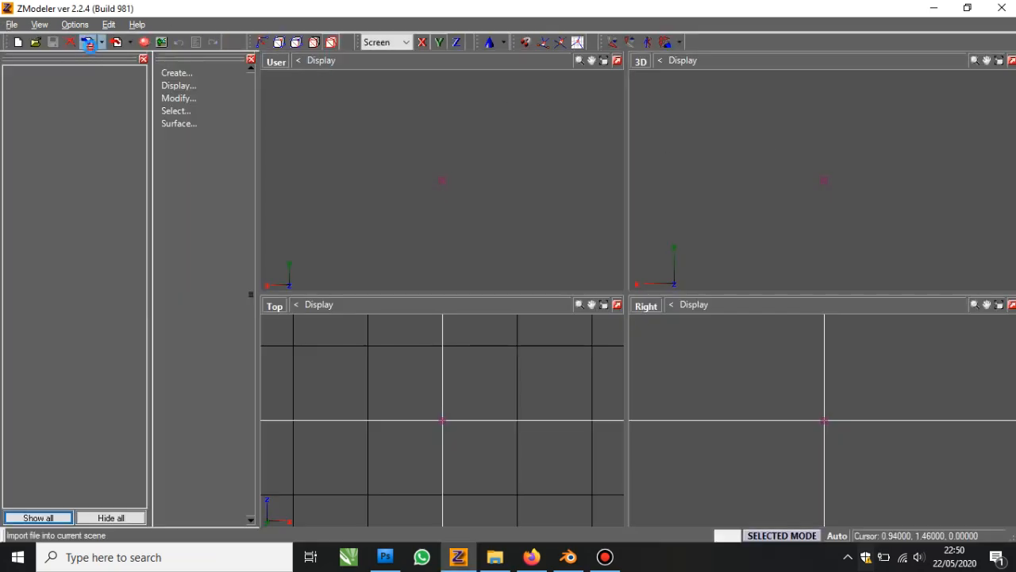
Import the pb3 model from the RPS-part free folder and show it enlarged in a maximized 3D view
click(91, 48)
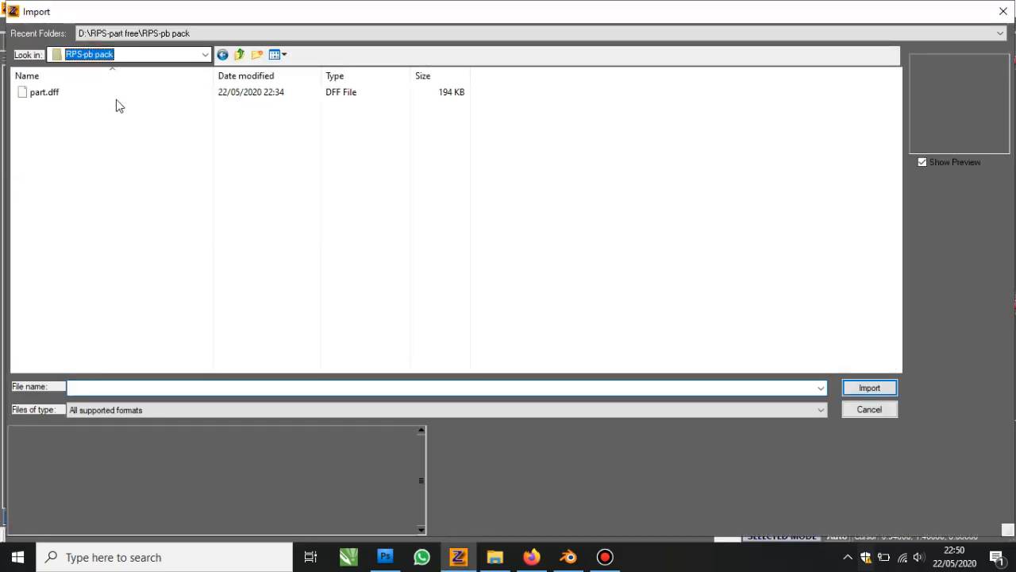
click(119, 54)
click(164, 262)
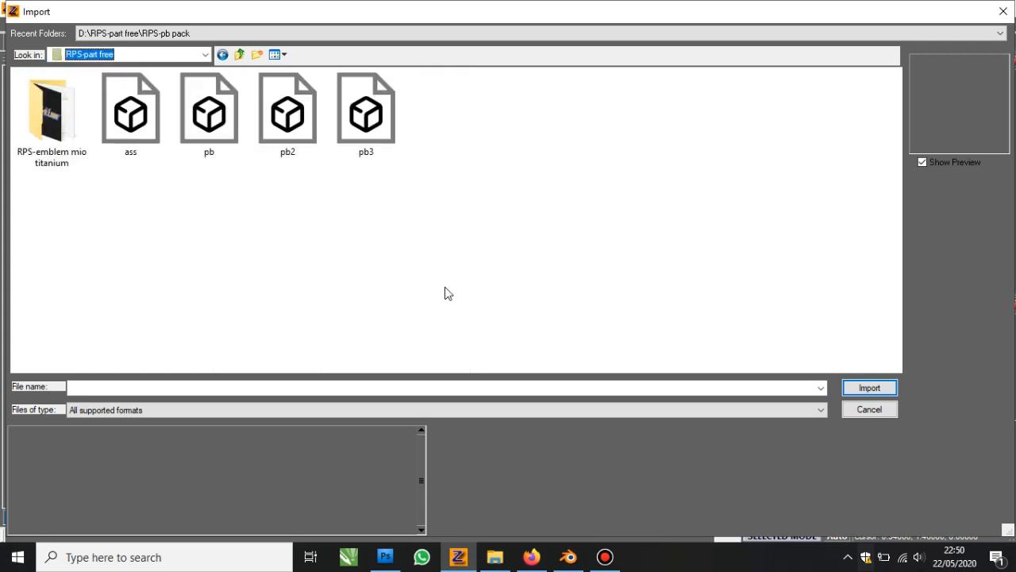
double_click(709, 126)
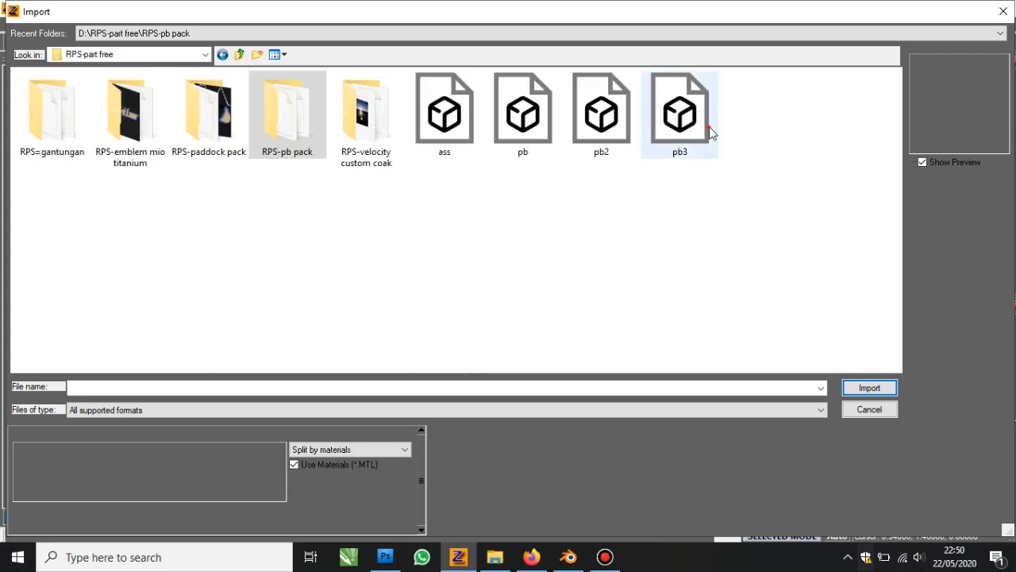
click(1010, 61)
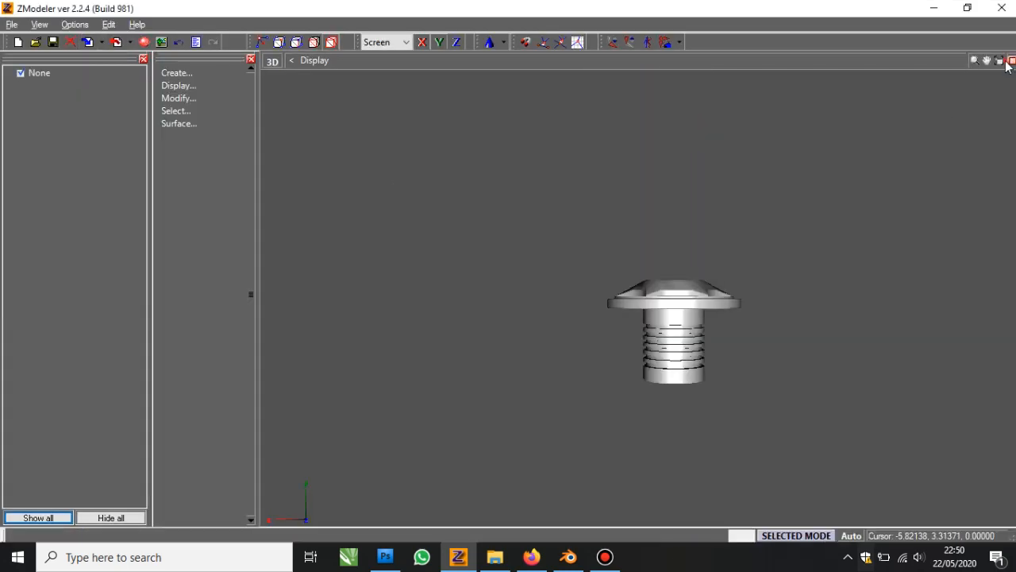
click(998, 61)
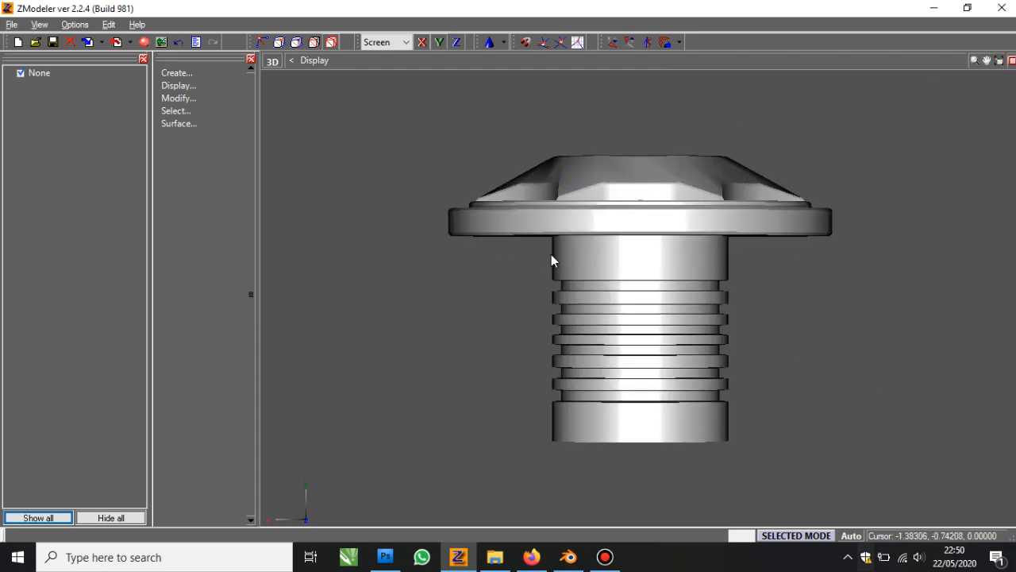
middle_drag(659, 227, 619, 262)
Switch to Blender, compare the bolt with the reference photo from the top, and return to ZModeler
click(569, 556)
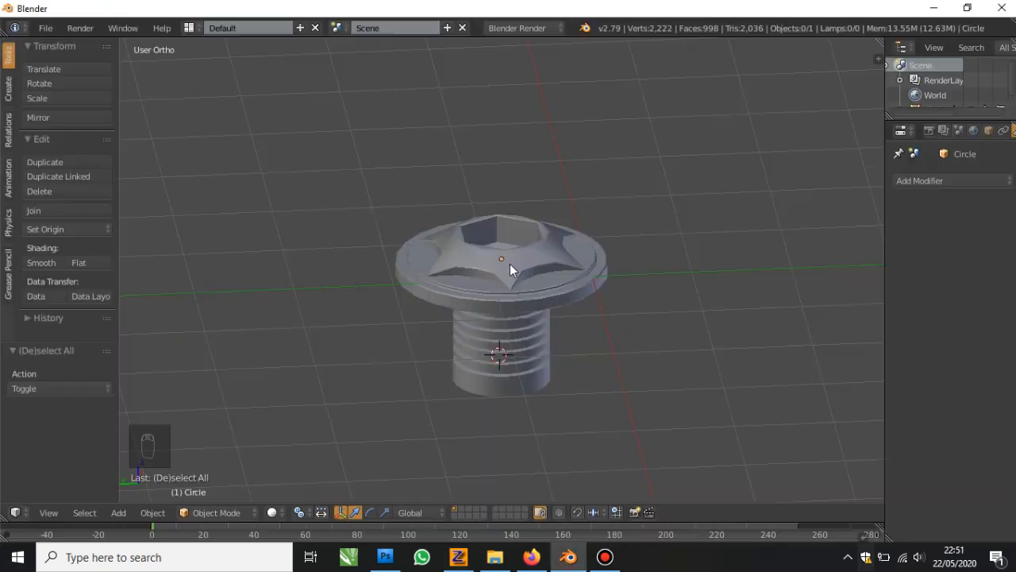
key(KP_7)
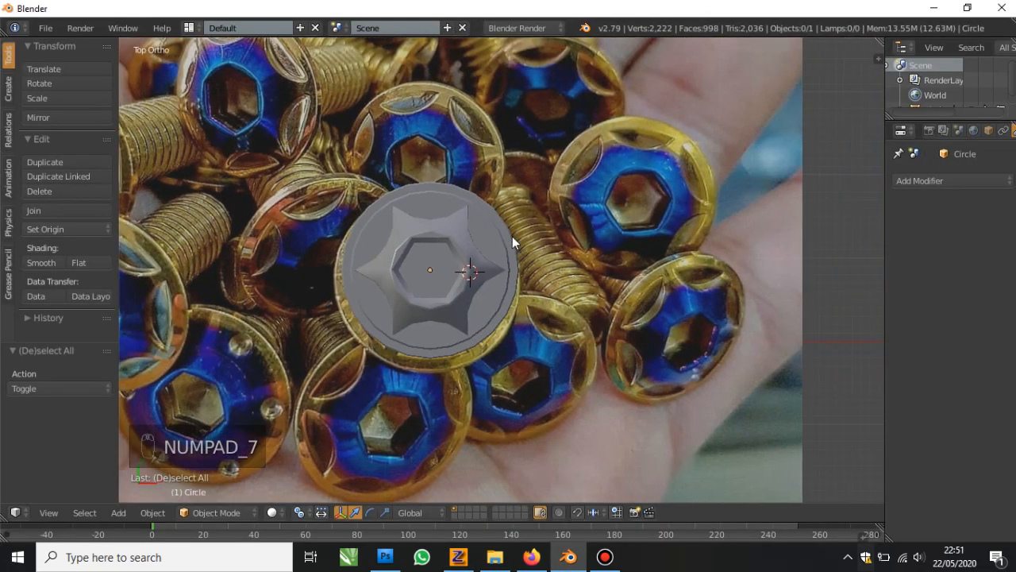
click(935, 7)
Load textitan2.bmp and vehicleenvmap128.bmp from the RPS=gantungan folder and assign textitan2.bmp to the None material's first texture layer
click(143, 42)
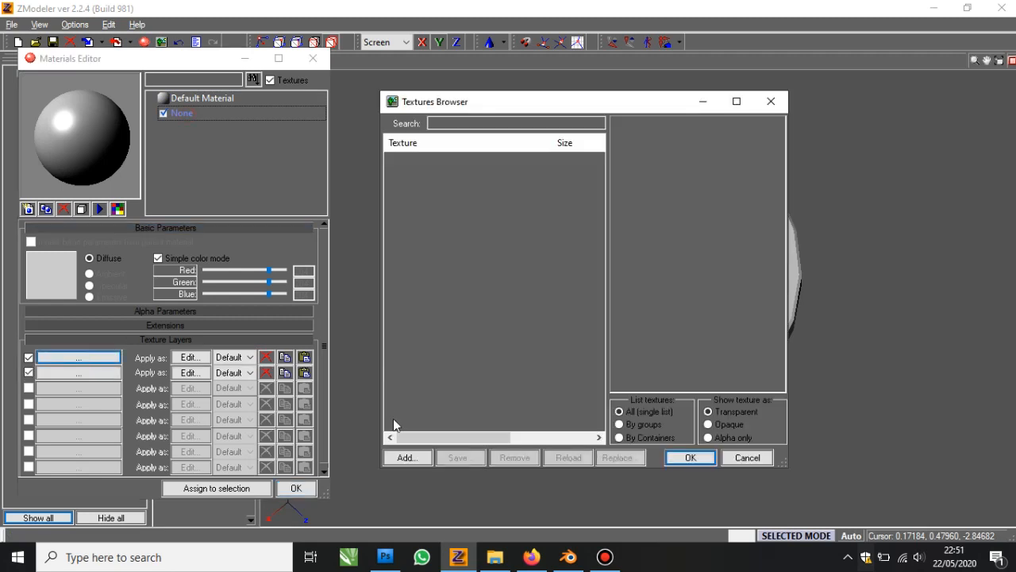
click(405, 458)
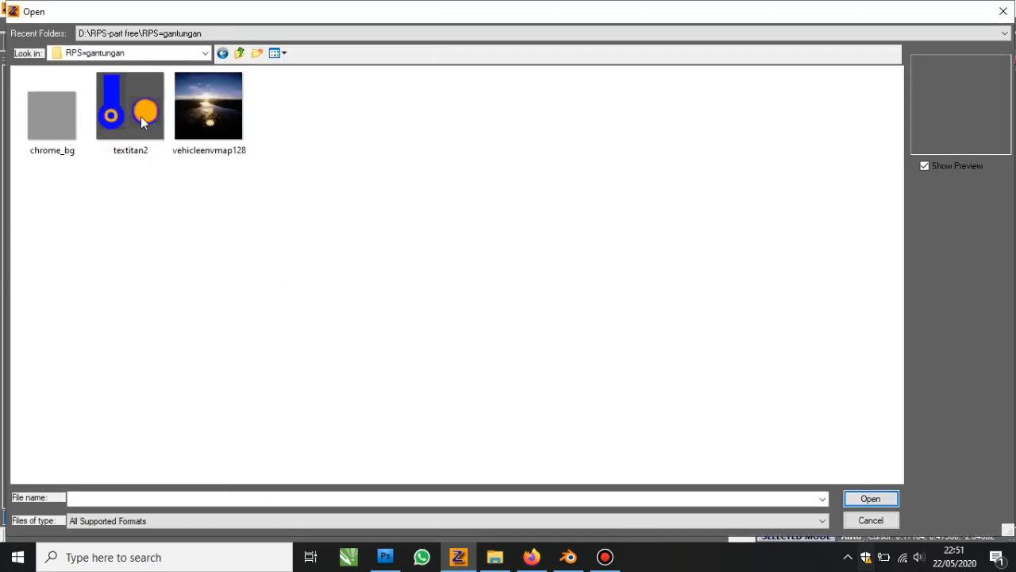
click(138, 117)
drag(128, 206, 315, 126)
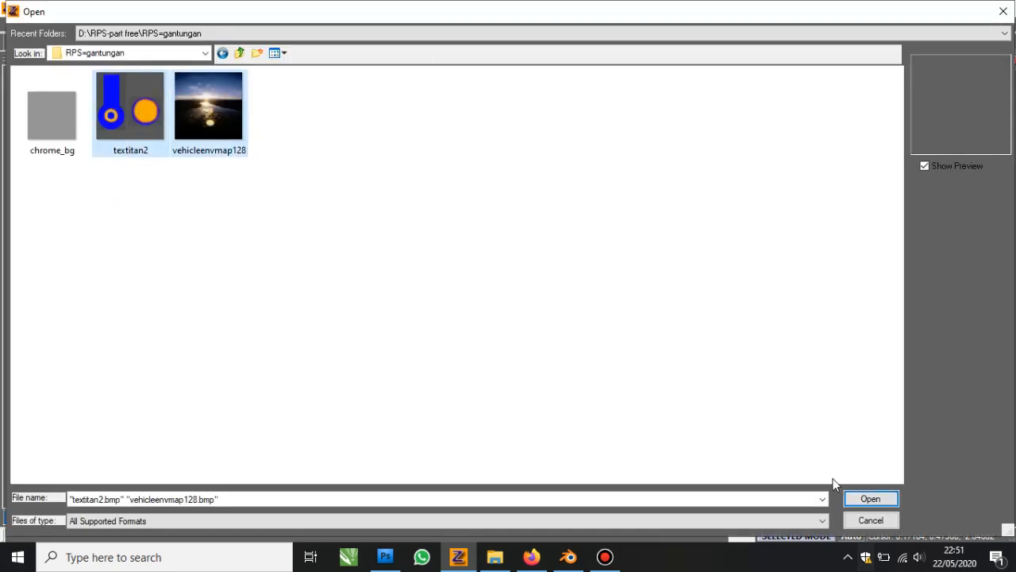
click(870, 499)
click(444, 167)
click(681, 458)
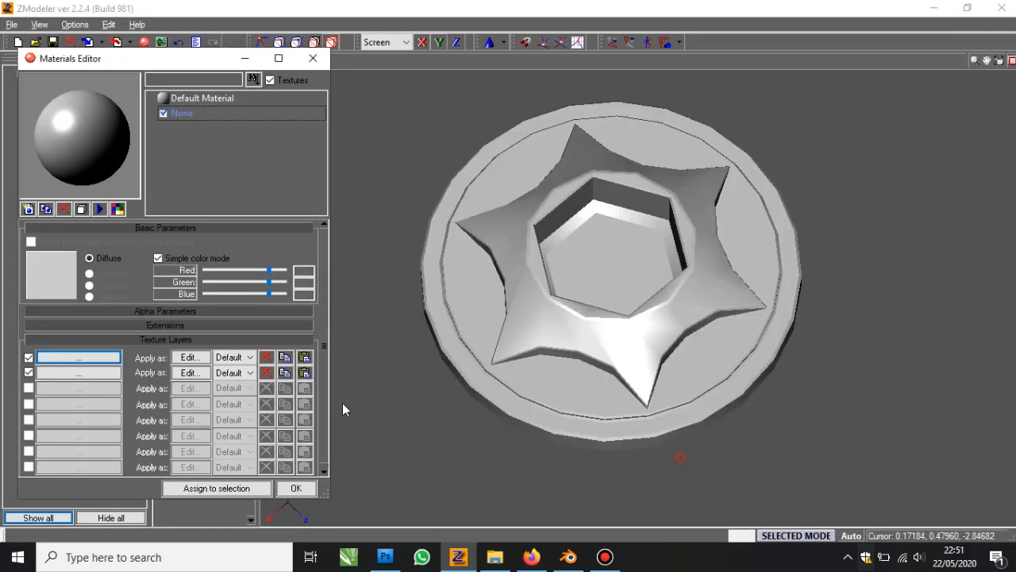
Assign vehicleenvmap128.bmp to the material's second texture layer
click(109, 372)
click(477, 186)
click(478, 160)
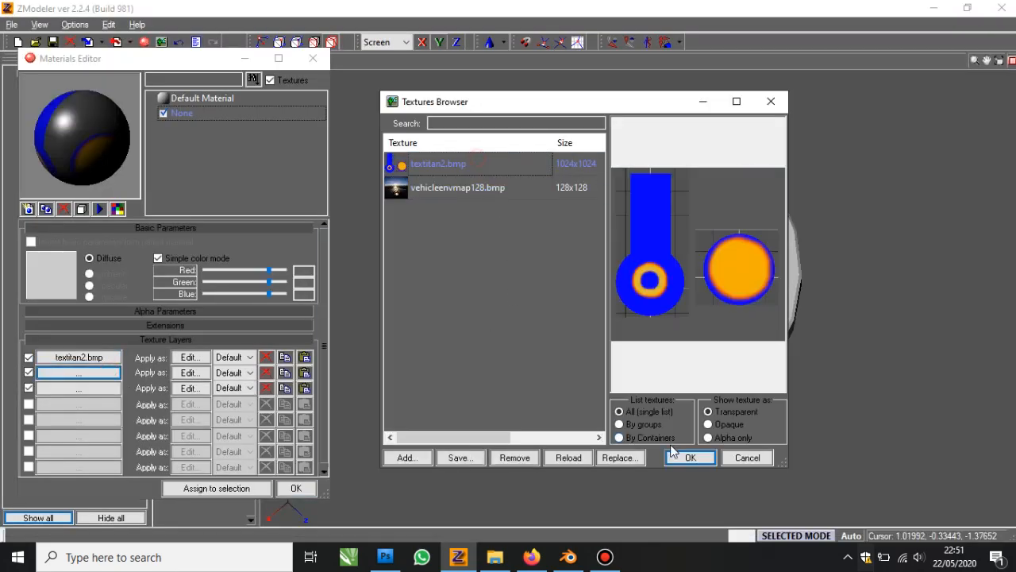
click(498, 195)
click(690, 458)
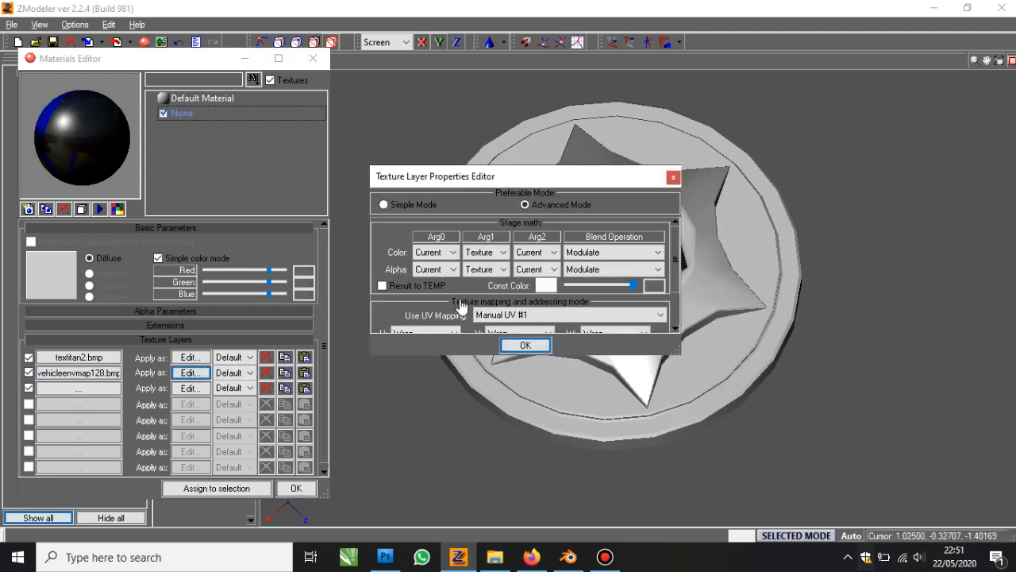
Change the second texture layer's UV mapping source and set the layer to Simple Mode, applied as High-level additive
click(570, 315)
click(556, 363)
click(409, 204)
click(567, 227)
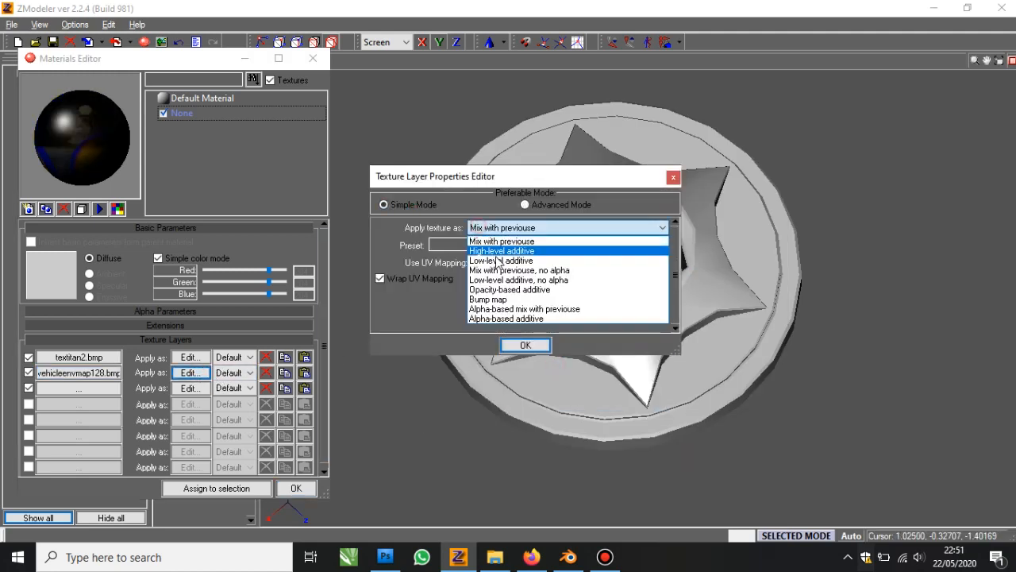
click(556, 250)
click(526, 345)
Rename the None material with a name starting with "tex", assign it to the selection, and close the Materials Editor
click(211, 113)
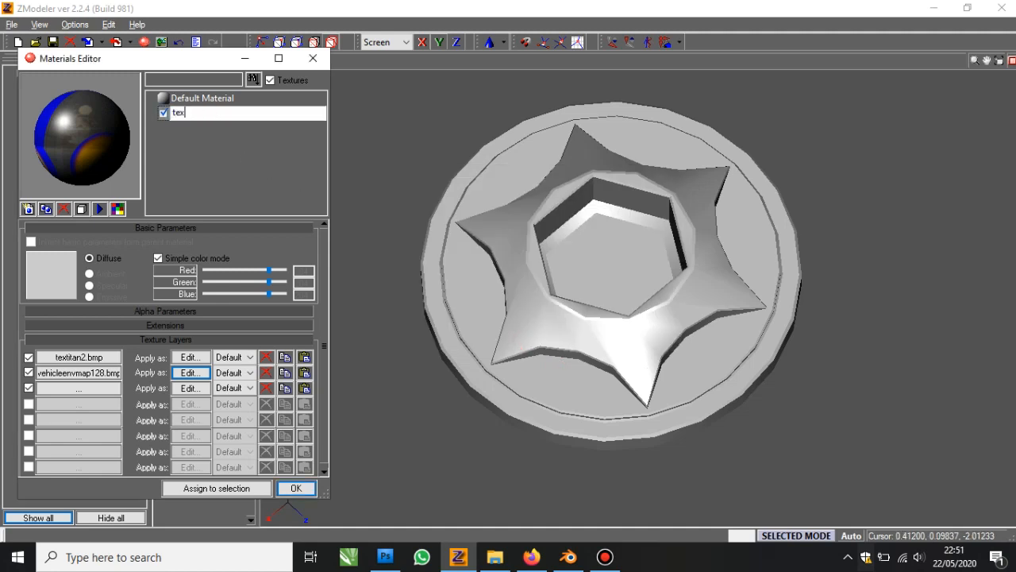
key(Return)
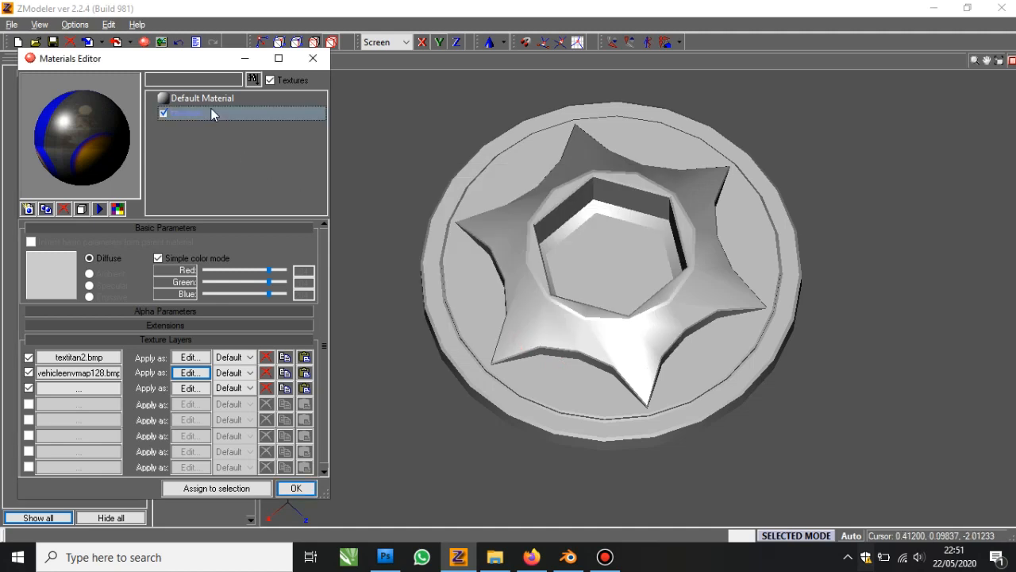
click(265, 487)
click(294, 488)
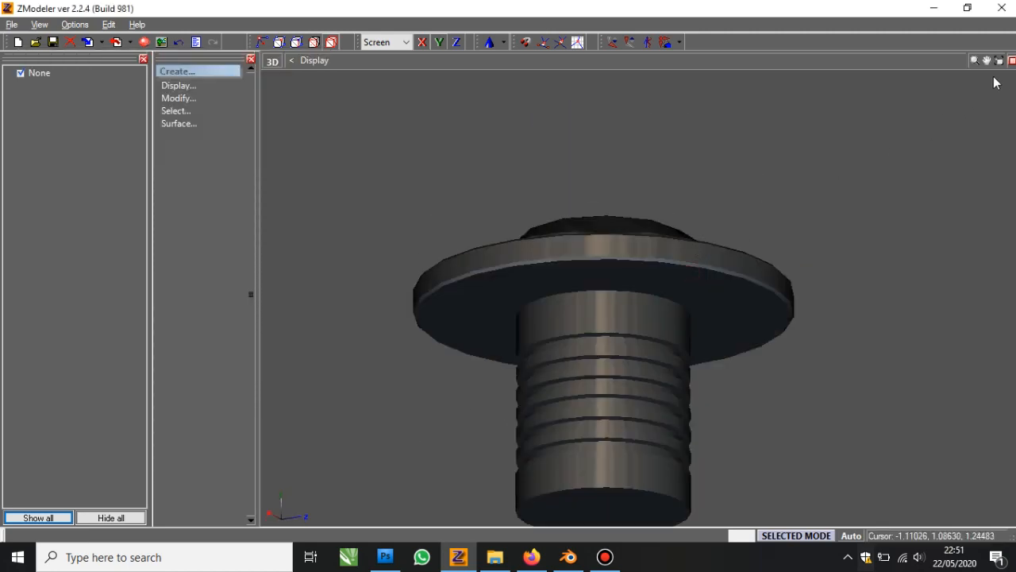
Start the Edit UV surface mapping command on the bolt mesh
click(178, 124)
click(179, 149)
click(182, 136)
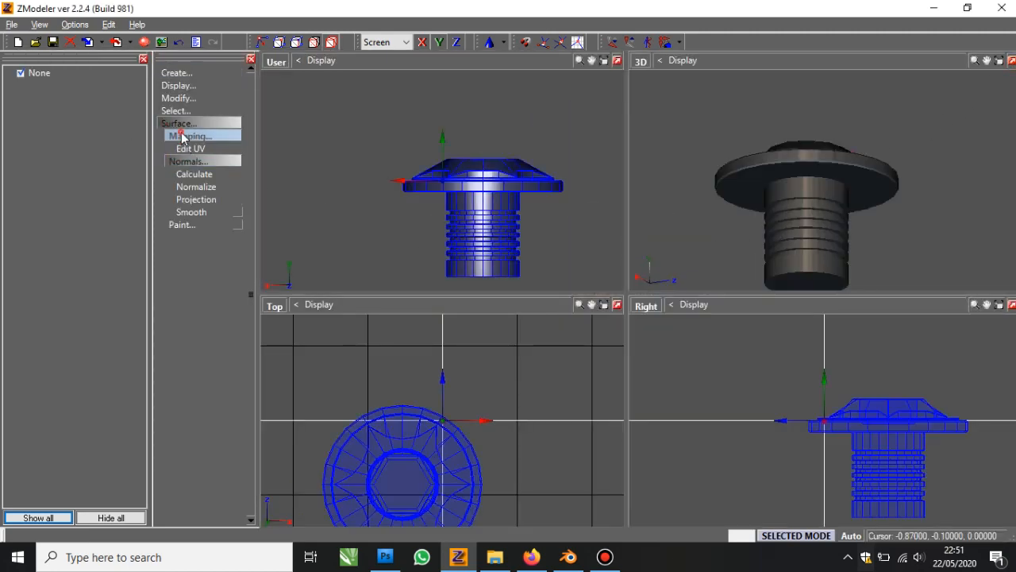
click(191, 148)
click(389, 415)
Set the bolt mesh's UV Channels to 1 in its vertex format properties and apply the change
right_click(429, 445)
click(447, 485)
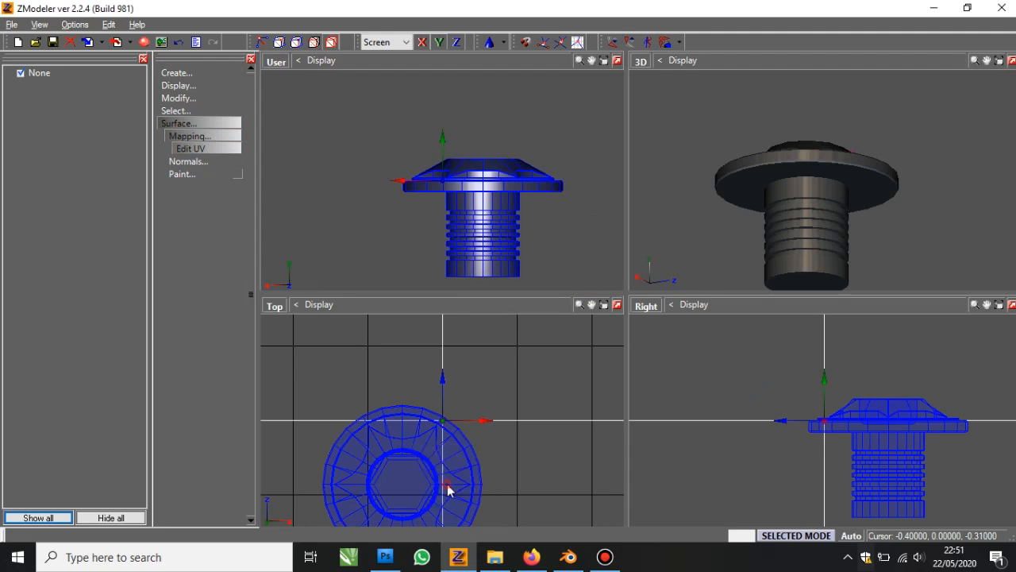
click(401, 285)
click(402, 284)
click(414, 312)
click(628, 372)
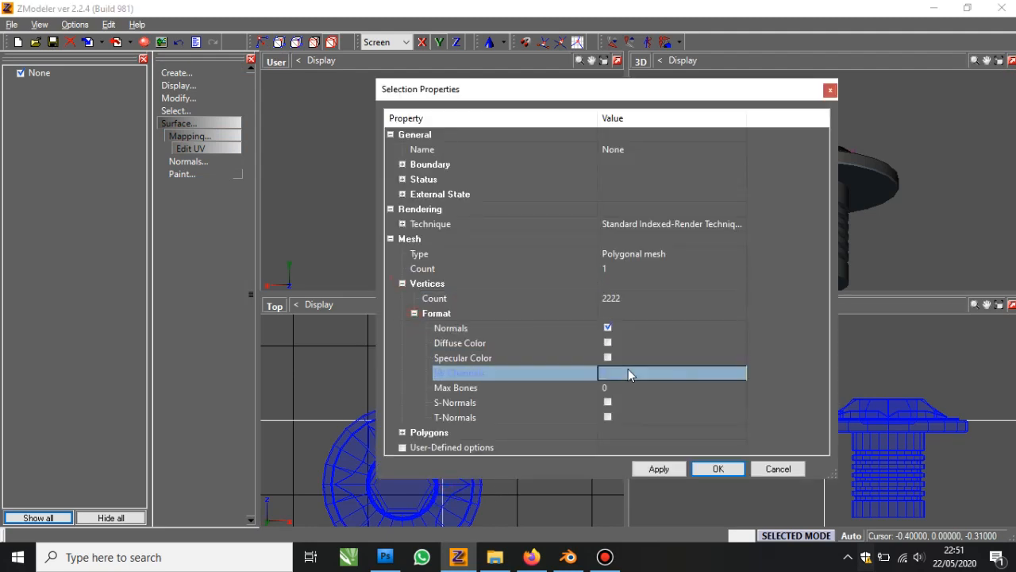
click(627, 372)
key(Return)
click(680, 470)
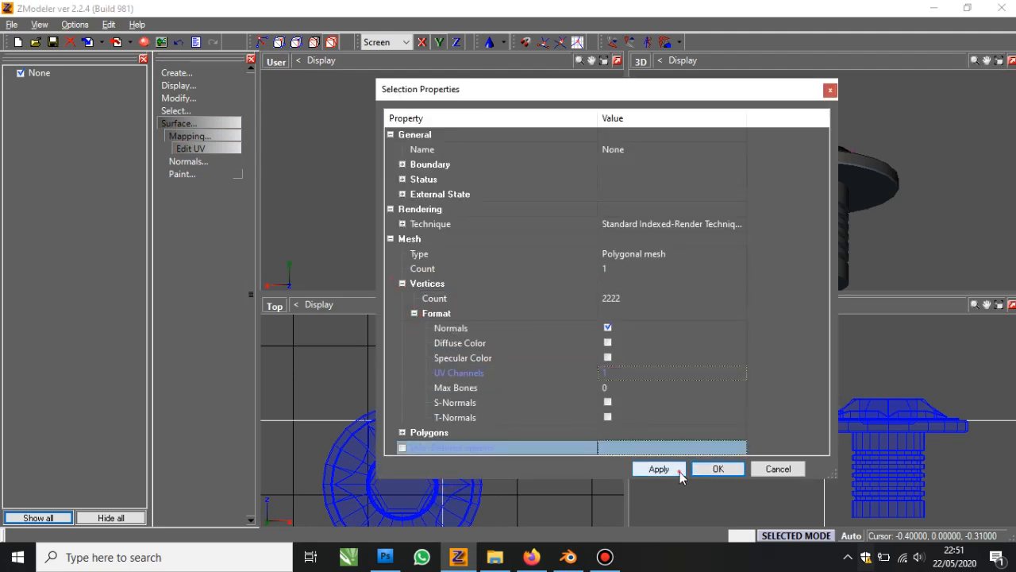
click(708, 470)
Create the bolt's UV channel 1 mapping from viewport XY and show it over the textitan texture in a UV Mapper view
click(539, 359)
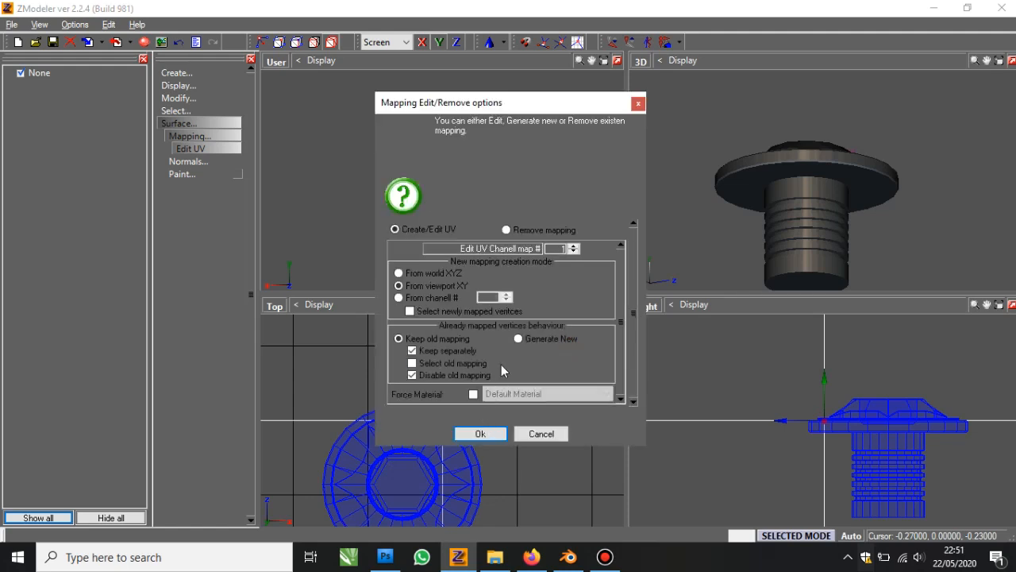
click(480, 434)
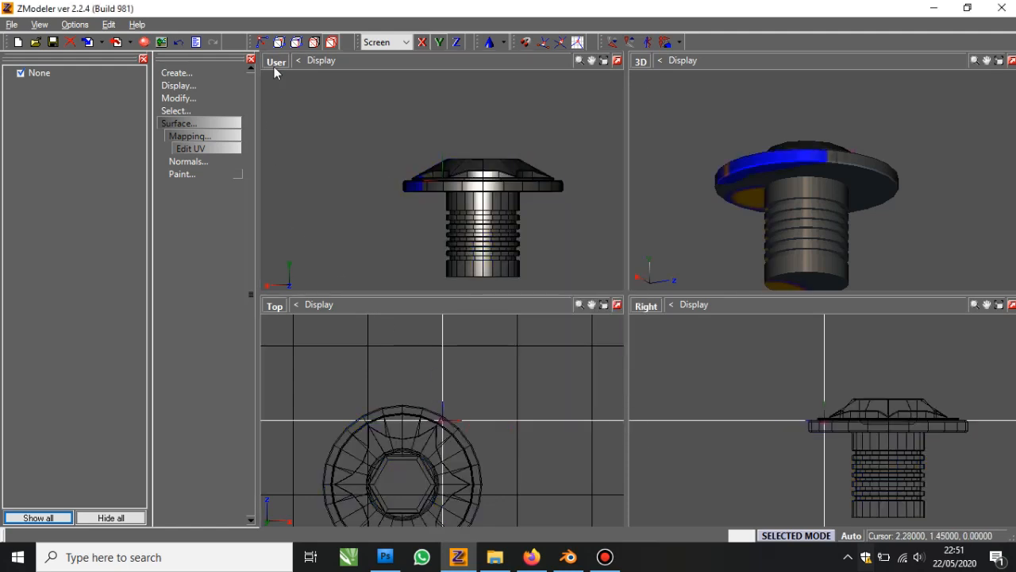
click(275, 62)
click(307, 212)
click(288, 282)
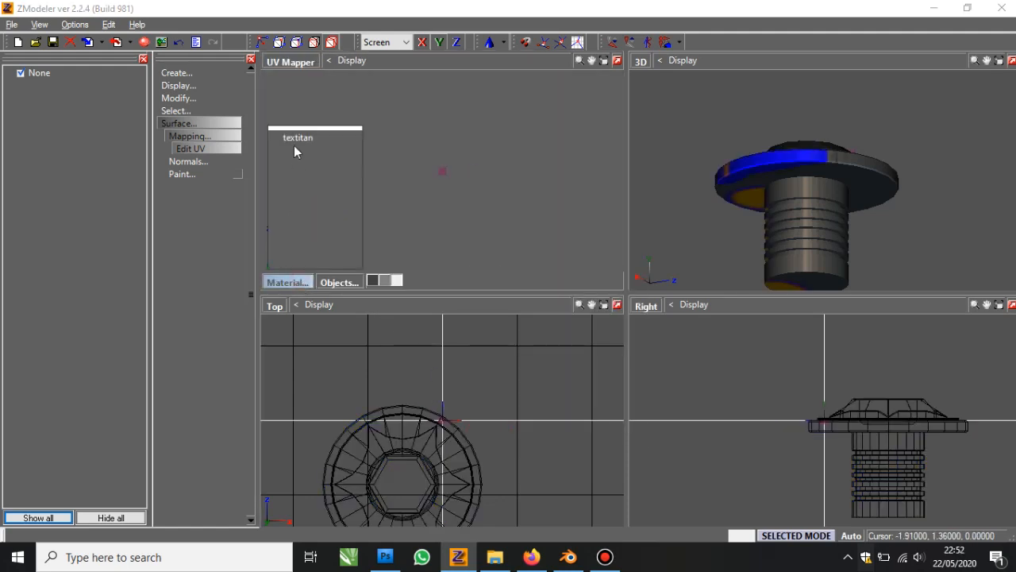
click(293, 145)
Scale down the bolt's UV map to about the size of the texture's small orange ring
click(189, 99)
click(204, 261)
middle_drag(804, 159, 818, 219)
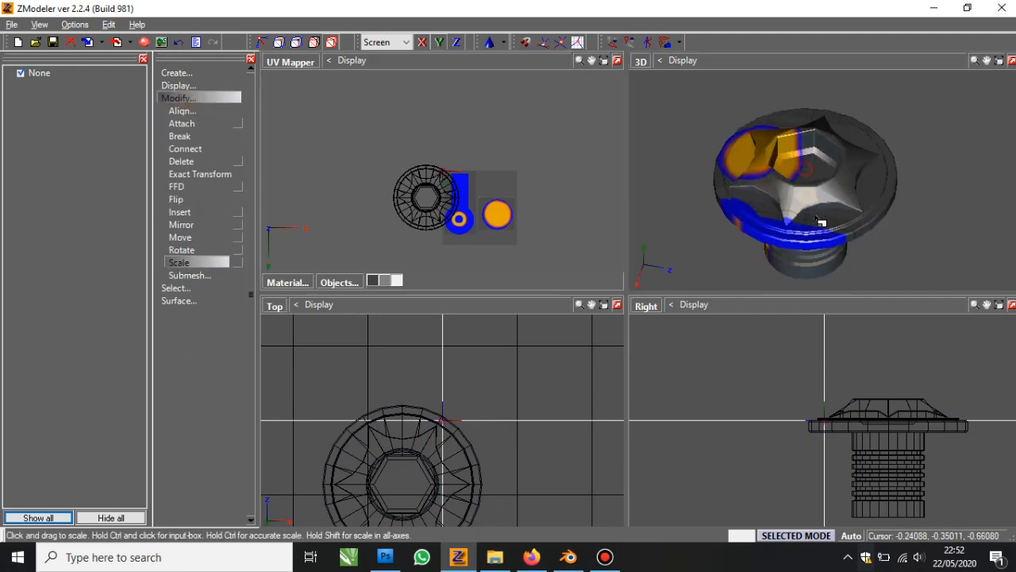
scroll(818, 219, up, 2)
scroll(450, 207, up, 1)
scroll(449, 206, up, 1)
middle_drag(398, 155, 330, 107)
scroll(350, 123, up, 2)
drag(373, 137, 534, 296)
Move the bolt's UV map onto the small orange ring in the blue area of the texture
scroll(478, 219, up, 2)
mouse_move(418, 220)
middle_down()
mouse_move(365, 204)
mouse_move(431, 224)
middle_up()
scroll(431, 224, up, 1)
click(181, 237)
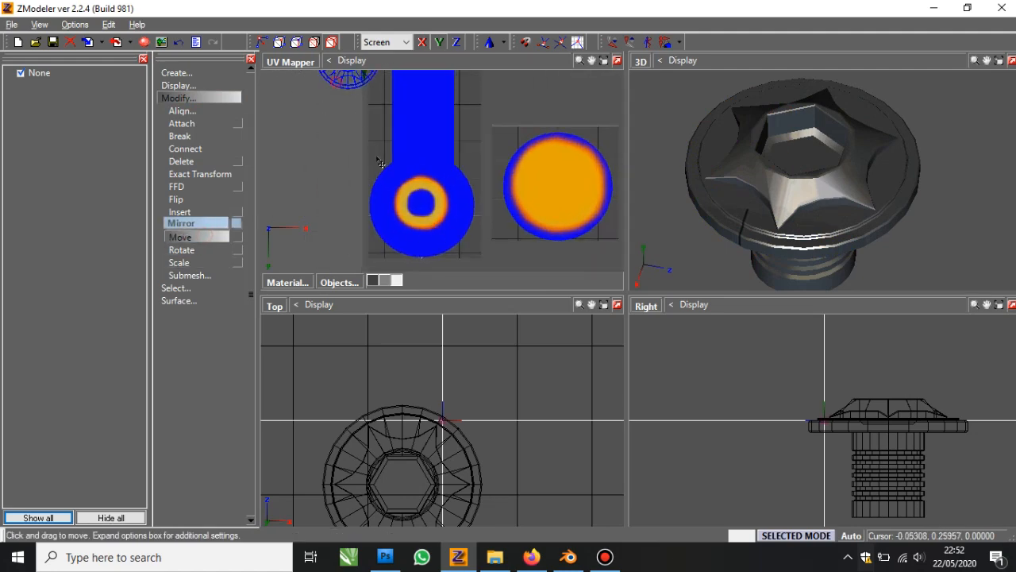
drag(380, 164, 416, 236)
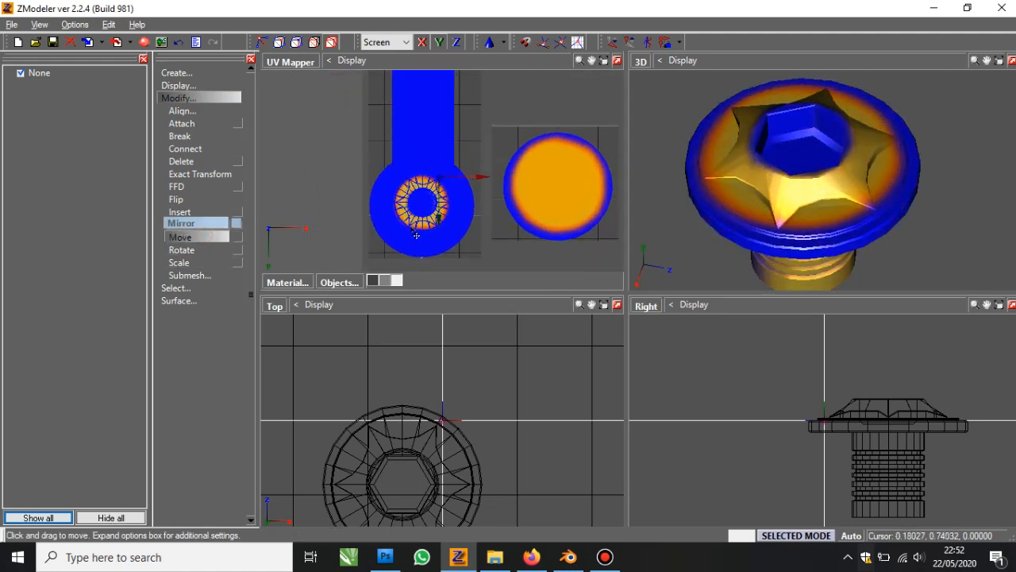
Inspect the textured bolt from the side and above, and compare it with the reference photo in Blender
middle_drag(807, 224, 850, 189)
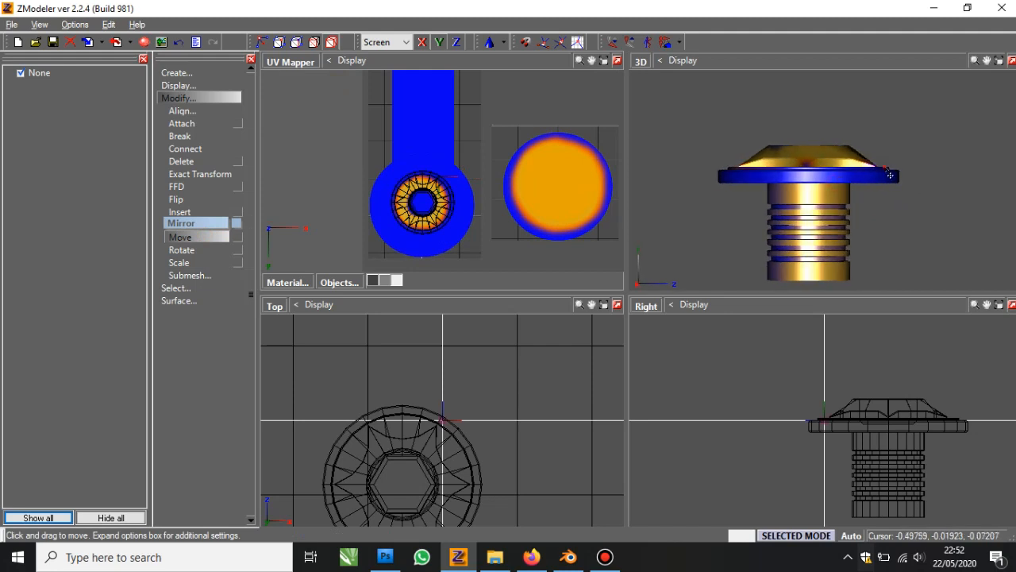
middle_drag(890, 174, 860, 217)
click(572, 562)
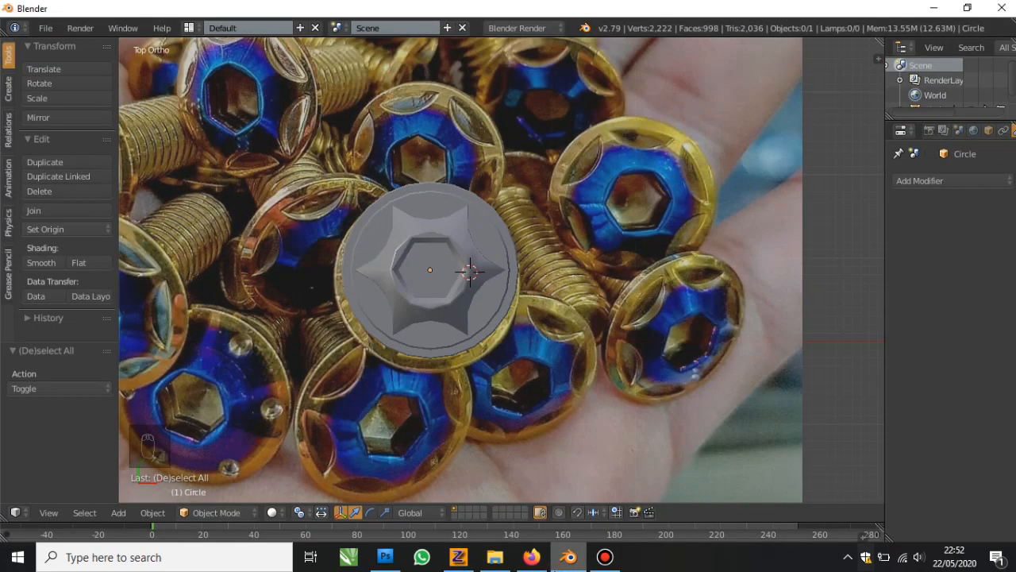
click(567, 563)
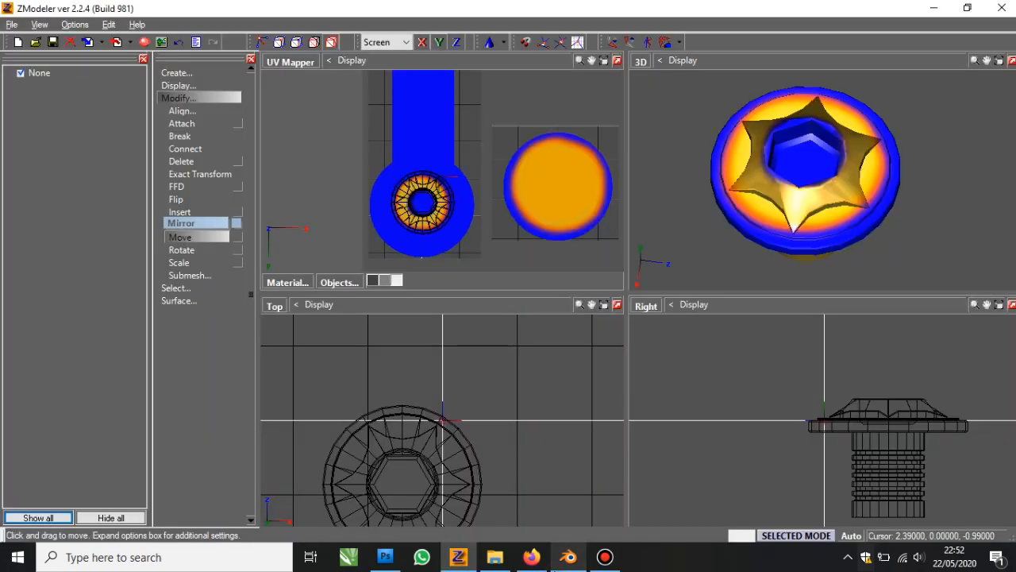
click(569, 562)
click(568, 559)
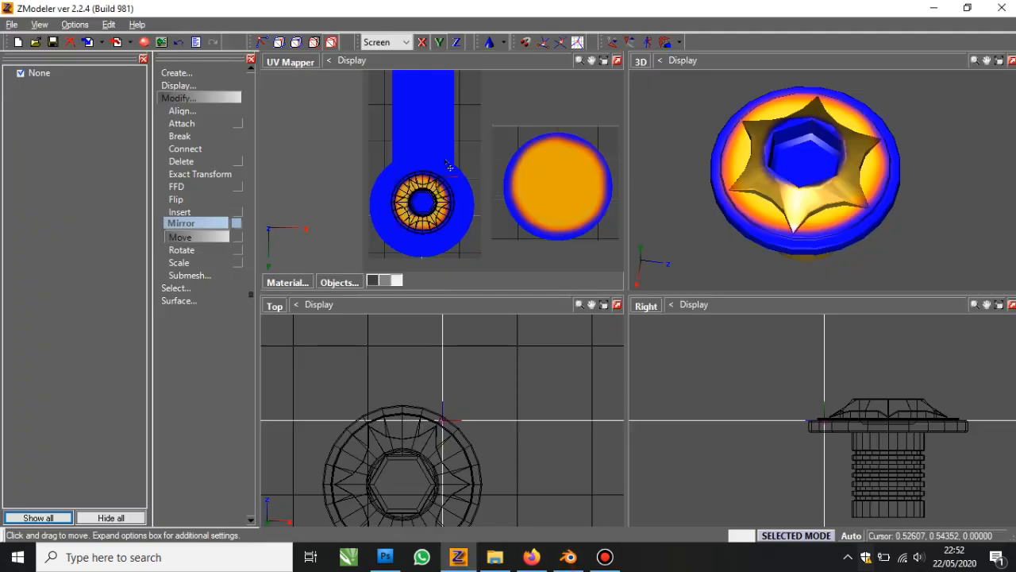
Move the bolt's UV map onto the blue-rimmed orange disc of the texture and scale it to fit the disc
middle_drag(446, 162, 402, 163)
click(222, 265)
drag(310, 216, 289, 108)
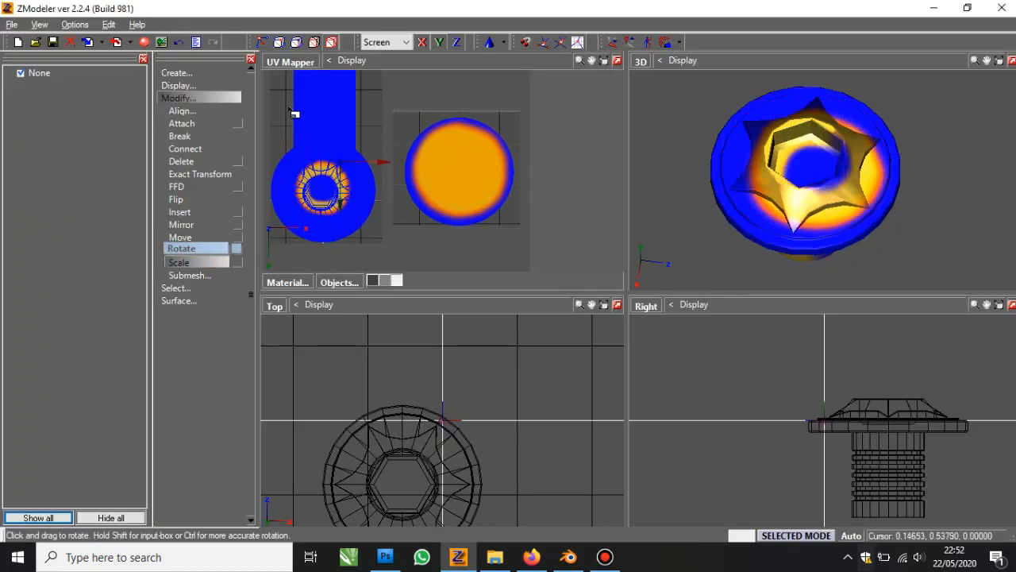
click(180, 237)
drag(318, 221, 446, 192)
scroll(453, 199, up, 1)
click(214, 263)
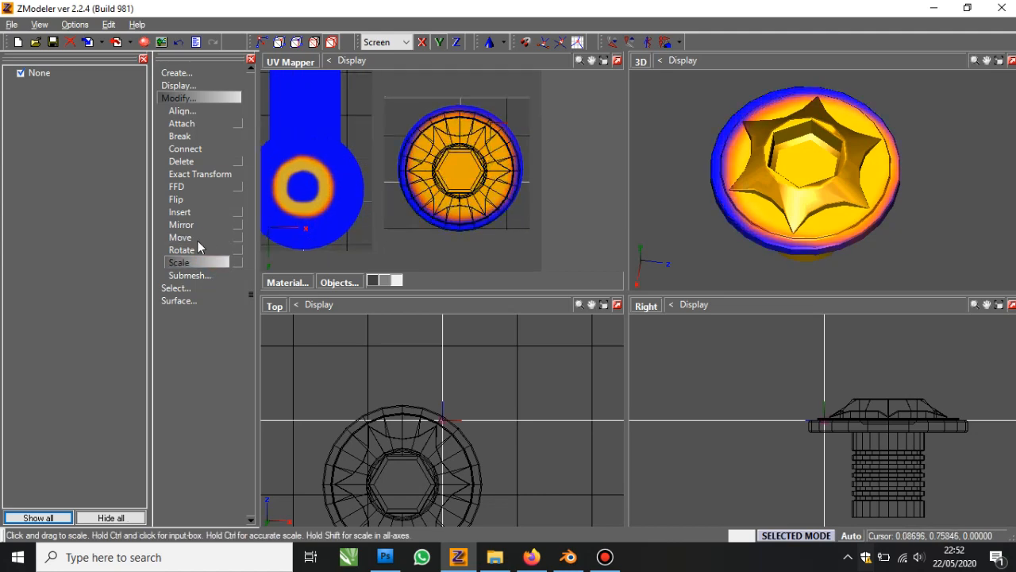
Check the reference photo in Blender and nudge the UV map to center it on the blue-rimmed orange disc
click(182, 237)
click(568, 557)
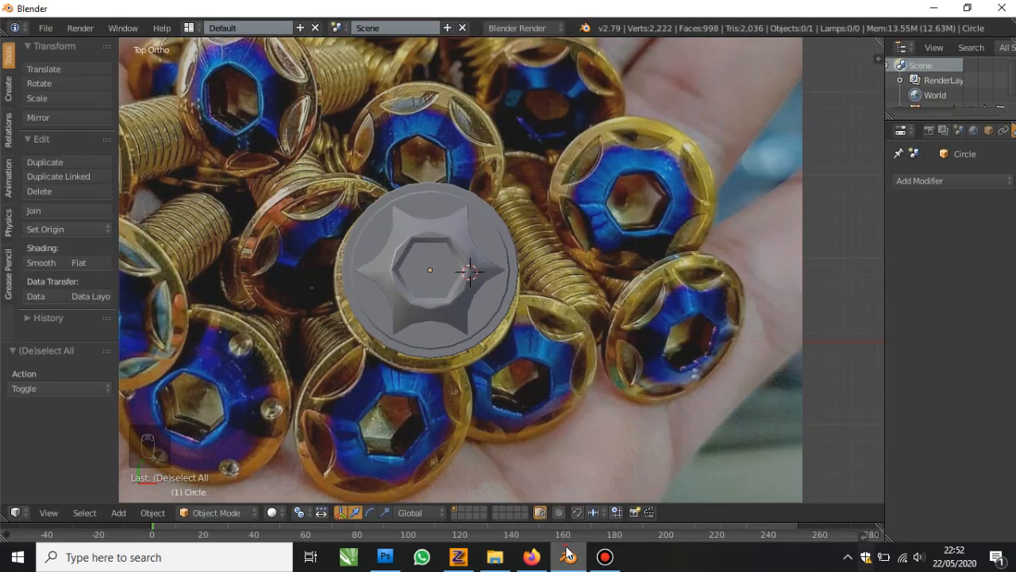
click(567, 550)
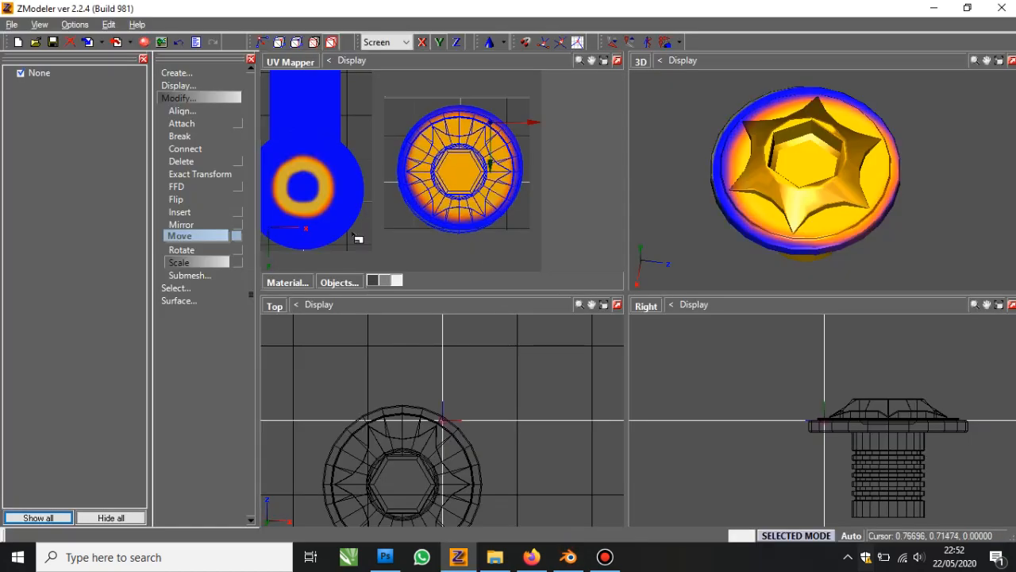
click(219, 238)
scroll(468, 183, up, 1)
drag(470, 205, 474, 200)
Compare the bolt head's blue and gold colouring with the bolts in Blender's reference photo
middle_drag(862, 214, 897, 199)
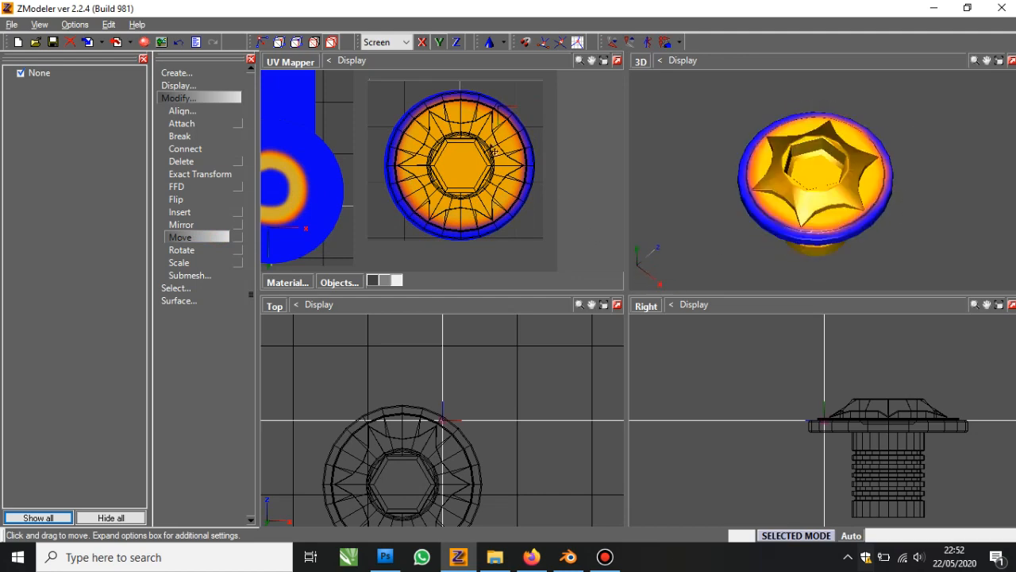
scroll(486, 180, down, 1)
middle_drag(485, 184, 531, 187)
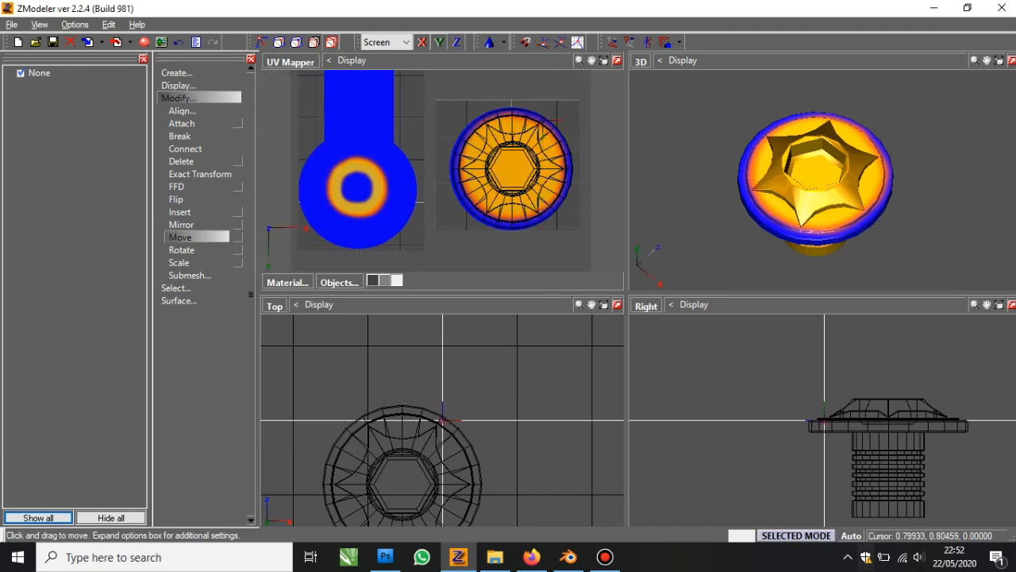
click(562, 562)
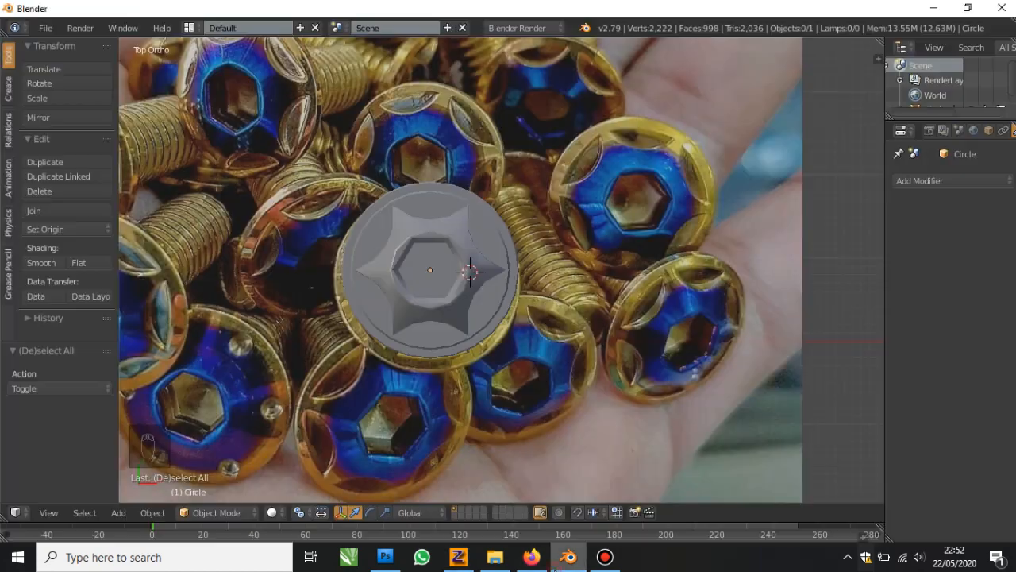
click(555, 568)
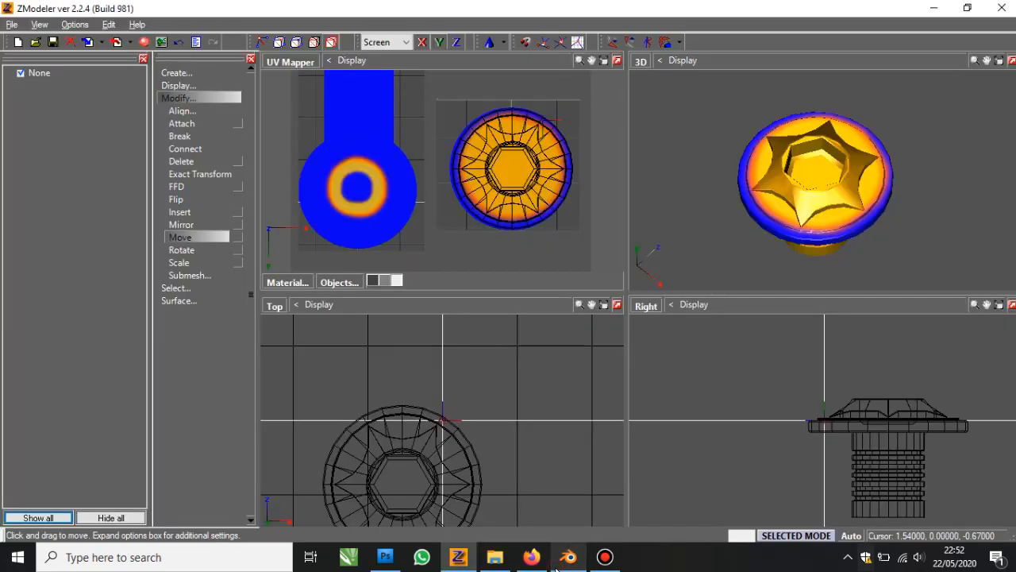
click(556, 569)
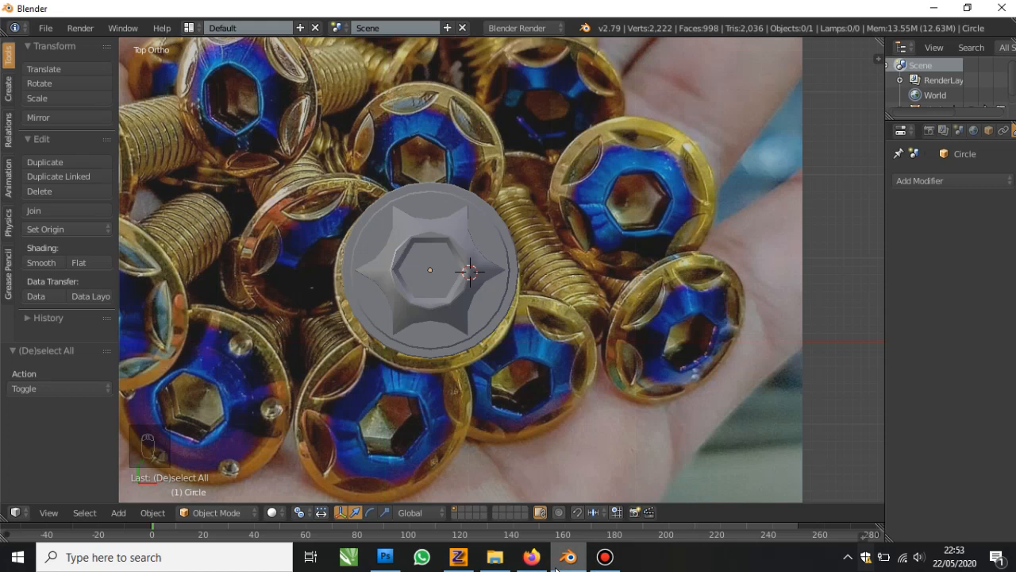
click(459, 557)
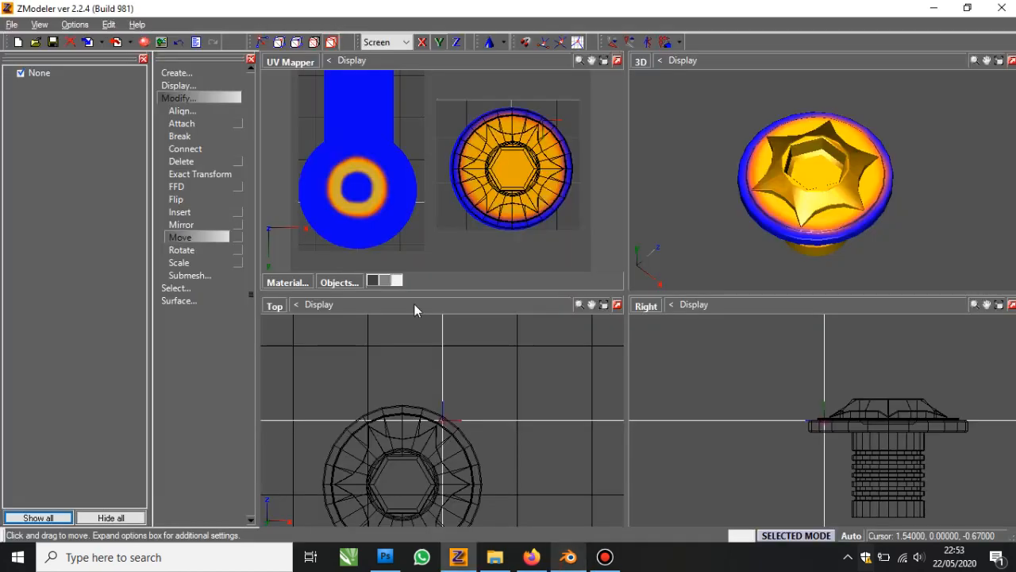
middle_drag(864, 212, 921, 210)
scroll(529, 193, up, 1)
scroll(528, 195, up, 2)
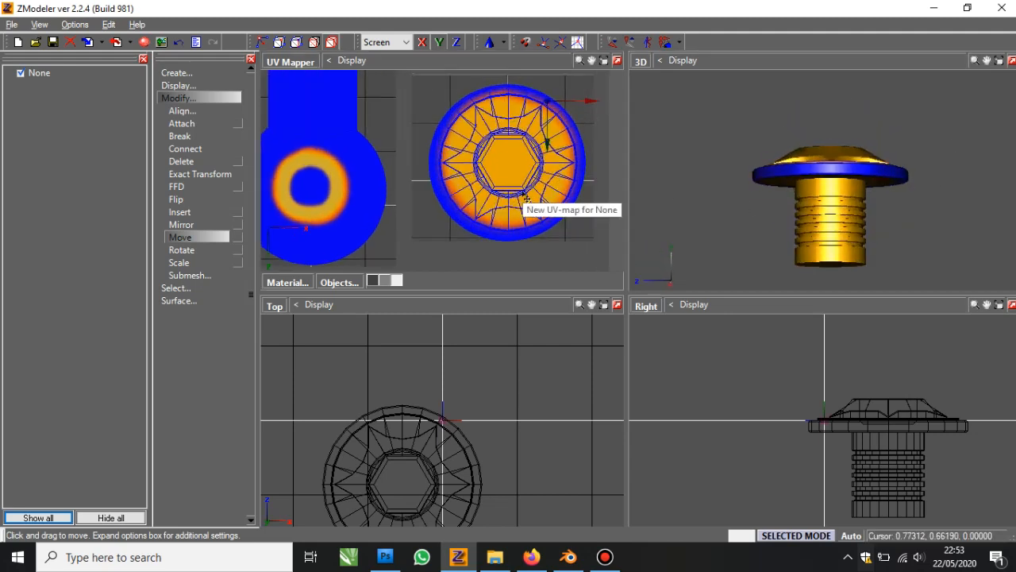
drag(537, 187, 538, 207)
click(181, 42)
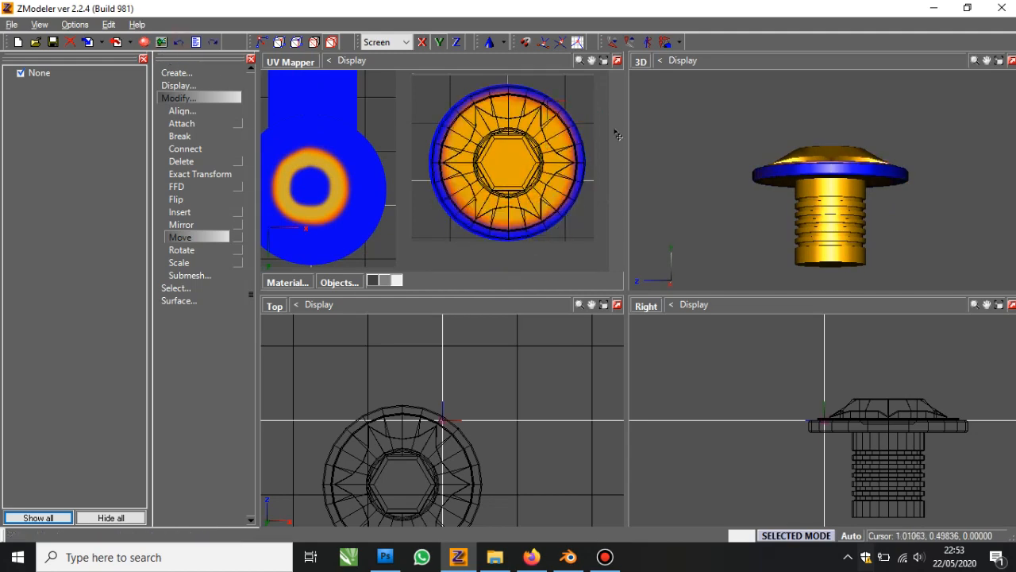
Maximize the UV Mapper and fine-tune the UV map's scale and position against the edge of the orange disc
scroll(617, 135, up, 1)
click(617, 61)
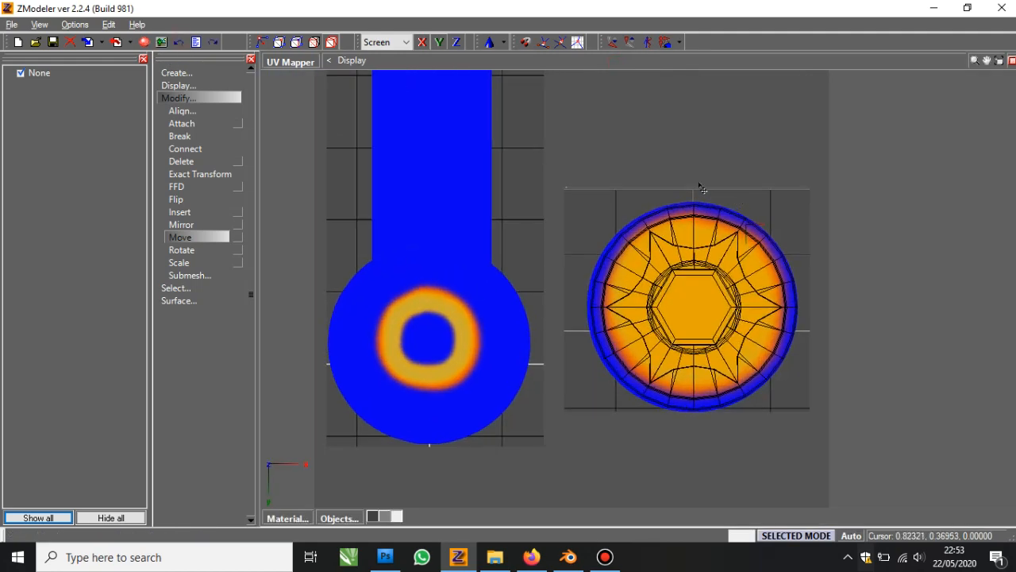
click(180, 262)
drag(469, 257, 465, 243)
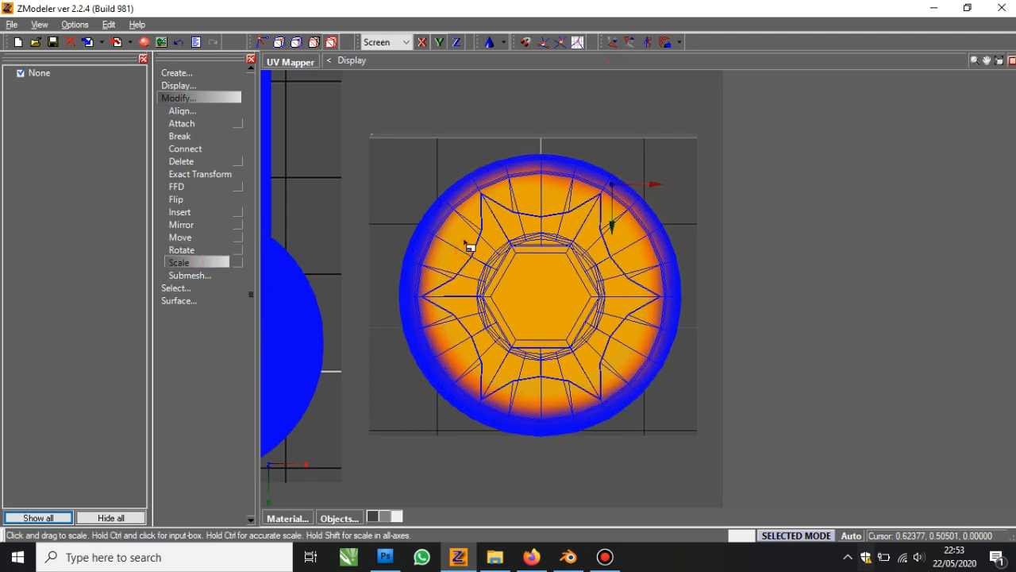
click(181, 237)
scroll(735, 260, up, 2)
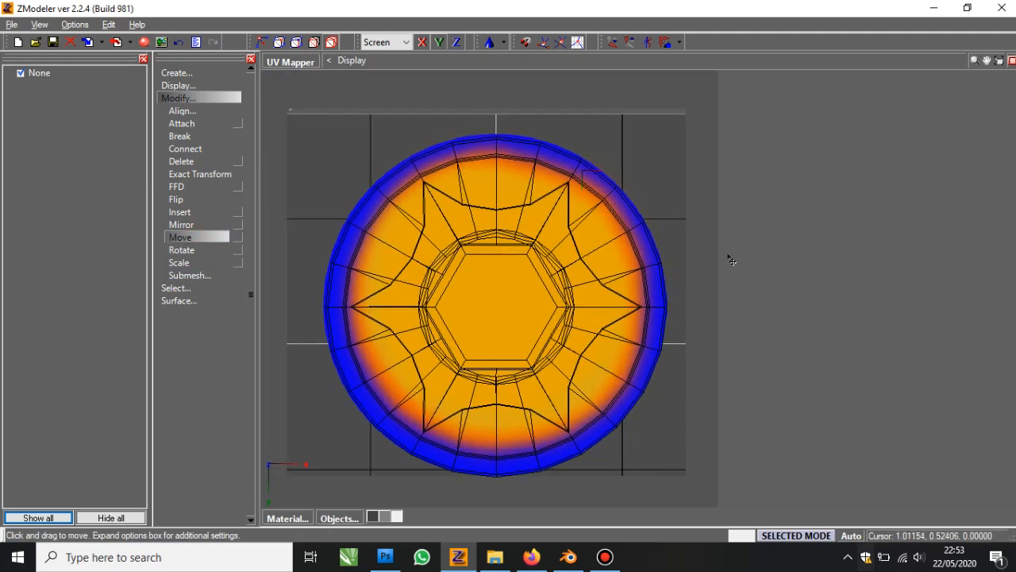
drag(642, 271, 642, 270)
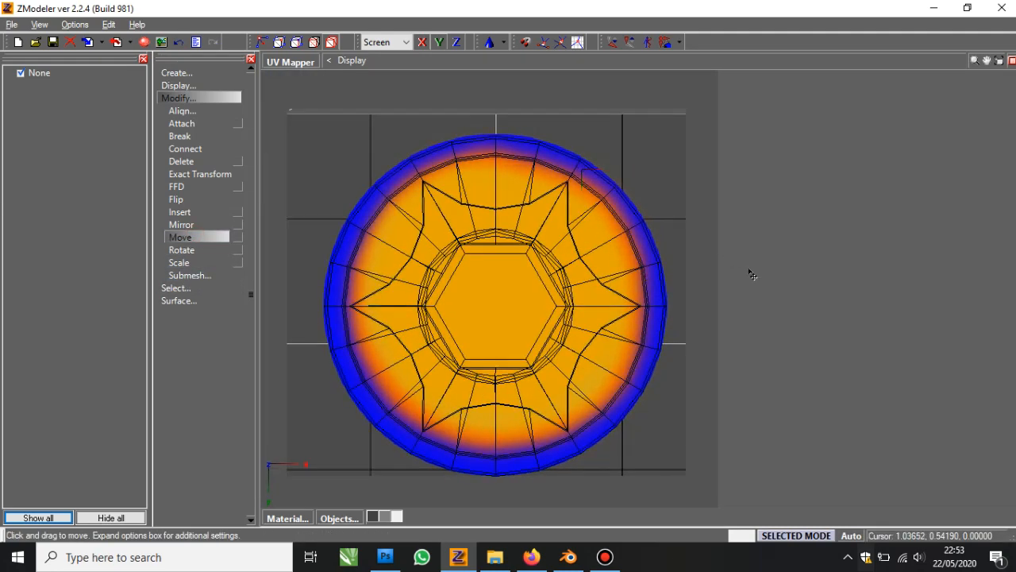
scroll(750, 273, up, 1)
scroll(747, 273, down, 2)
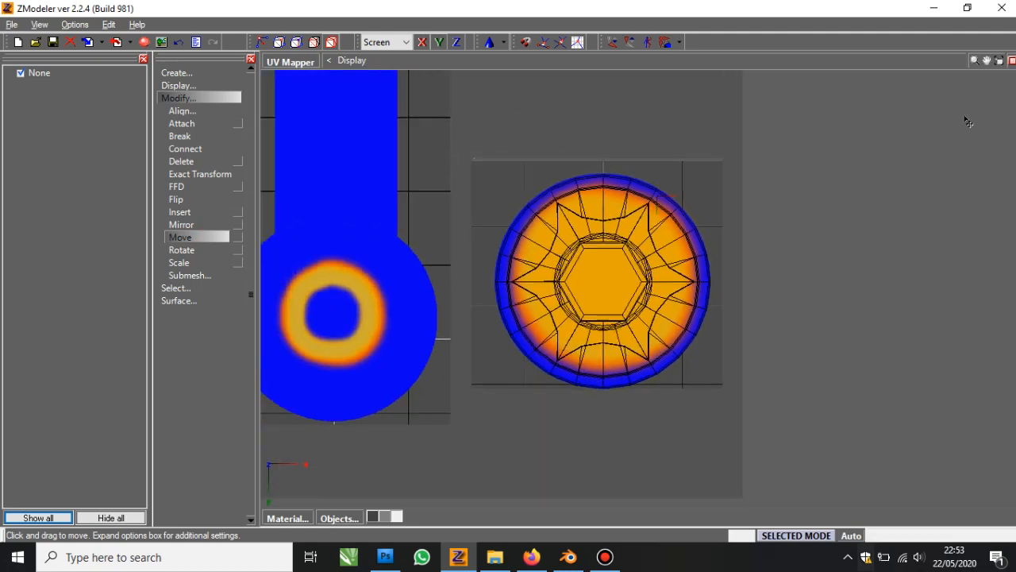
Restore the four-view layout and inspect the textured bolt head in the 3D view
click(1011, 61)
middle_drag(850, 207, 846, 276)
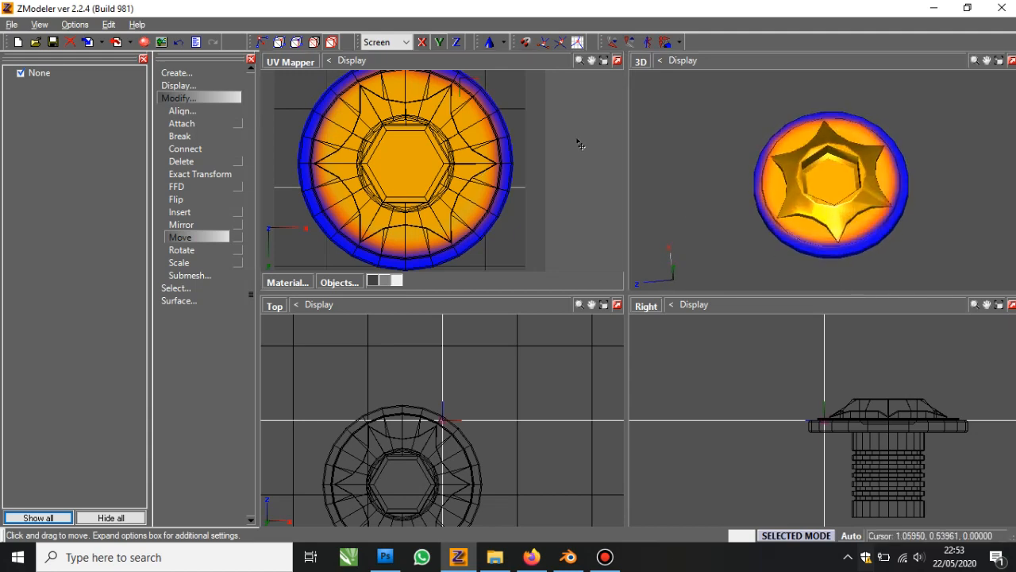
middle_drag(891, 212, 897, 232)
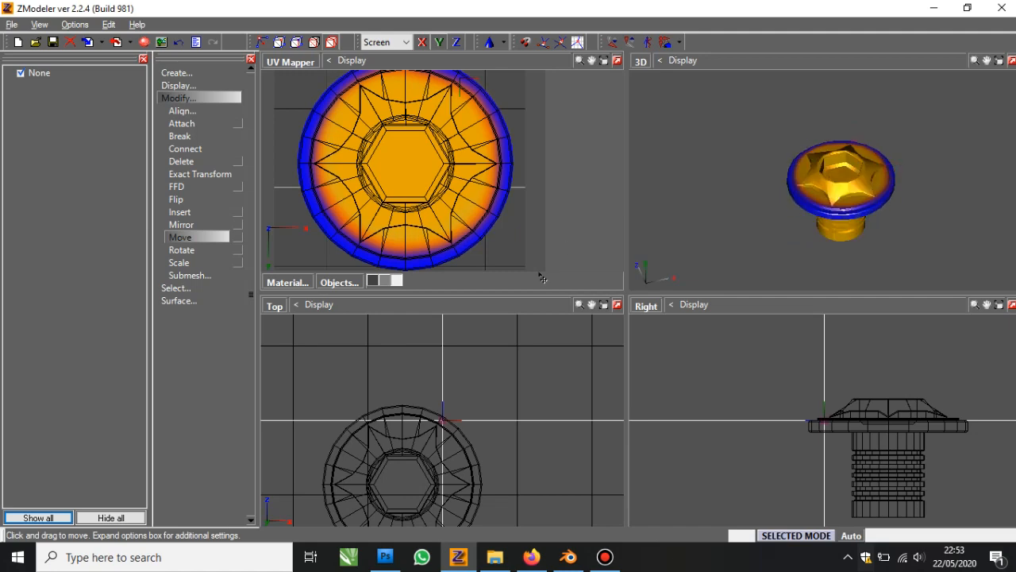
Maximize the UV Mapper and switch to vertex level on the bolt head's UV map
click(291, 62)
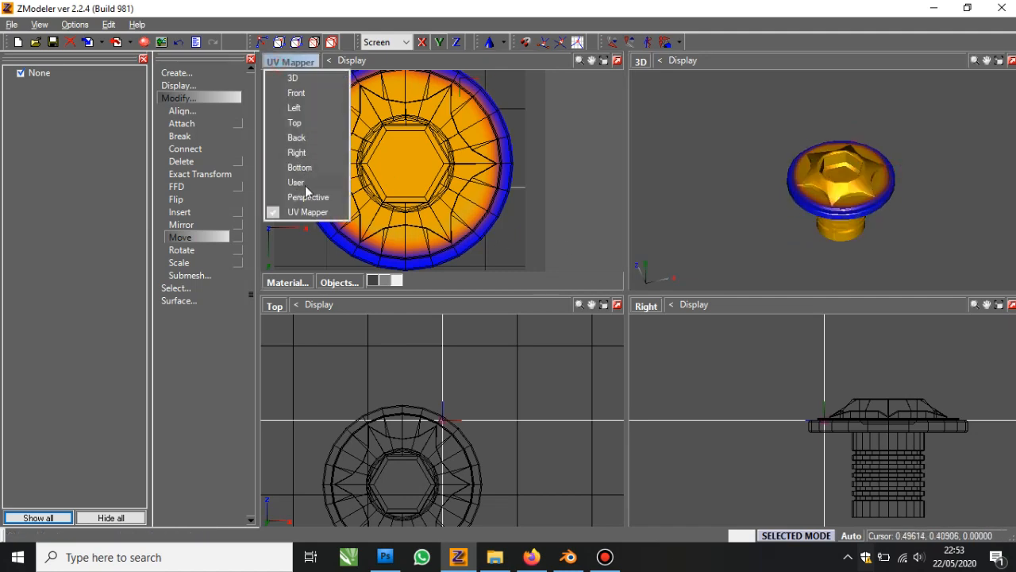
click(616, 61)
scroll(625, 199, up, 1)
middle_drag(627, 199, 542, 175)
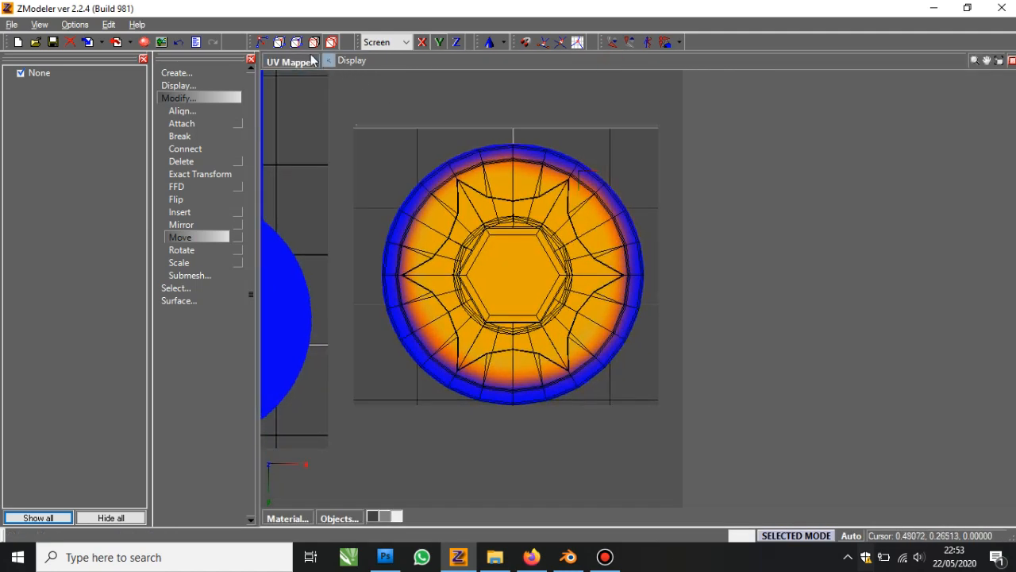
scroll(522, 238, up, 3)
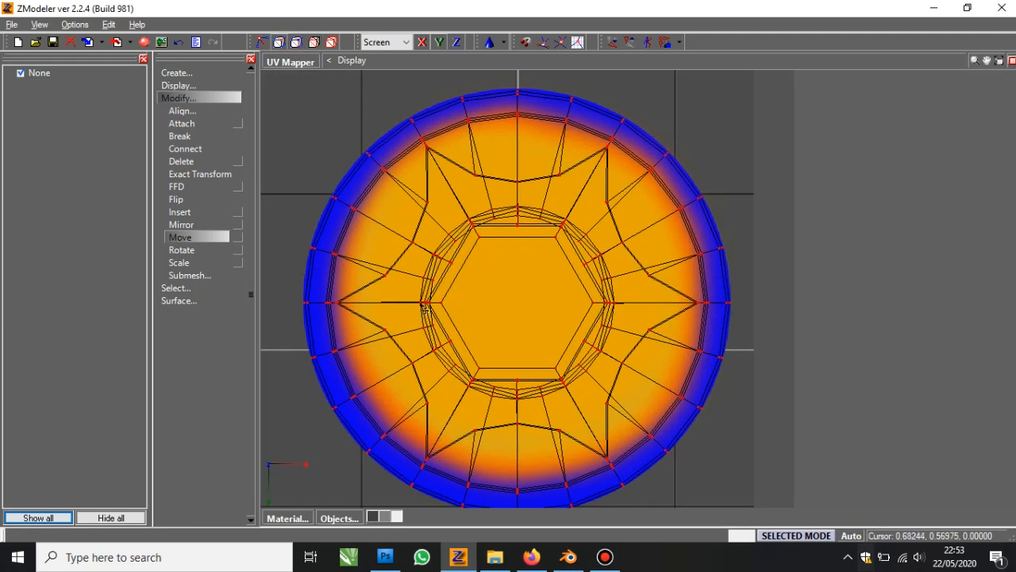
scroll(514, 277, up, 1)
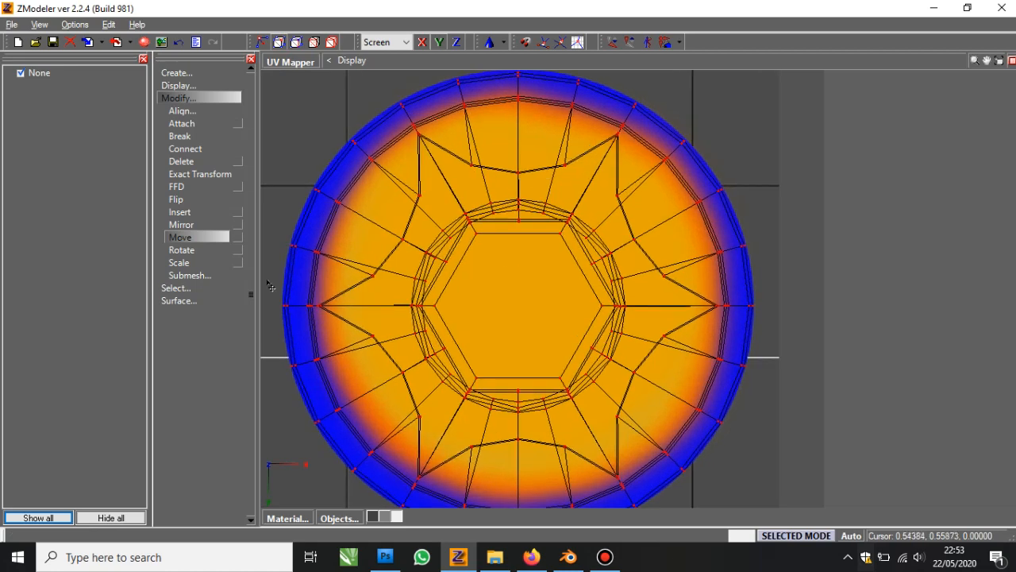
Try to select the hexagonal socket's UV vertices with Quadr selection and move them onto the orange ring of the blue texture
click(190, 290)
click(204, 377)
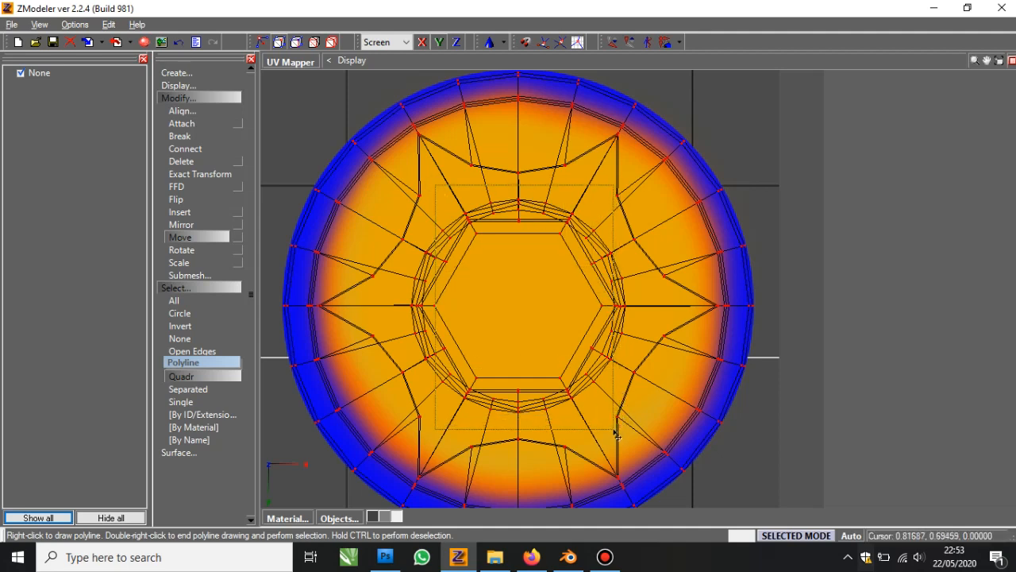
right_drag(611, 431, 610, 431)
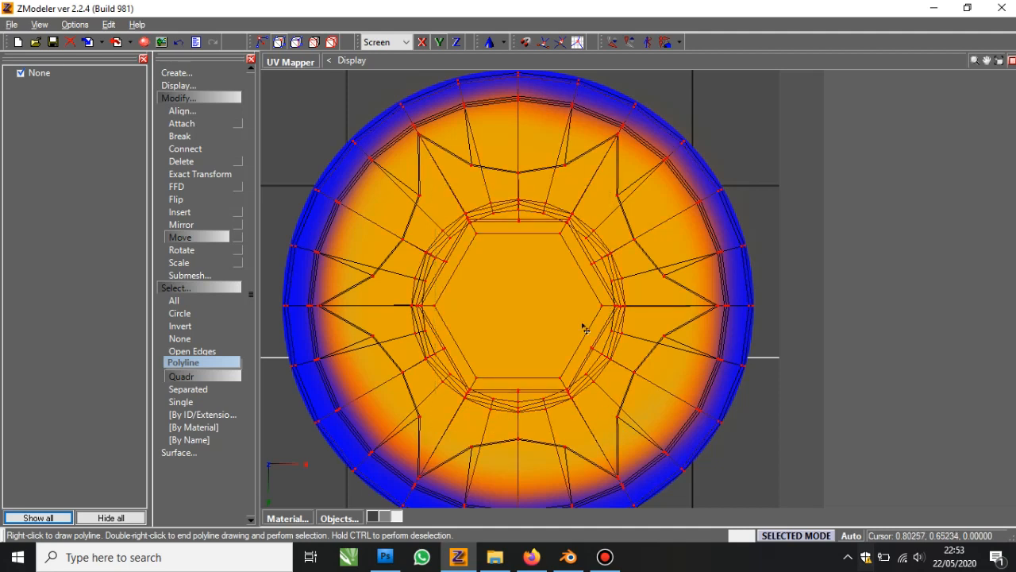
right_drag(620, 259, 632, 394)
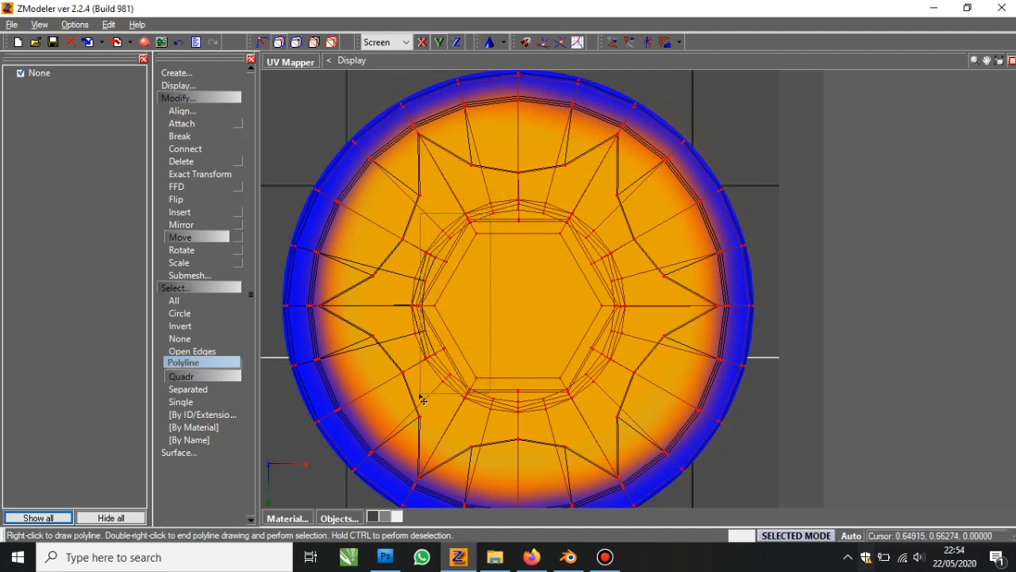
scroll(552, 339, down, 2)
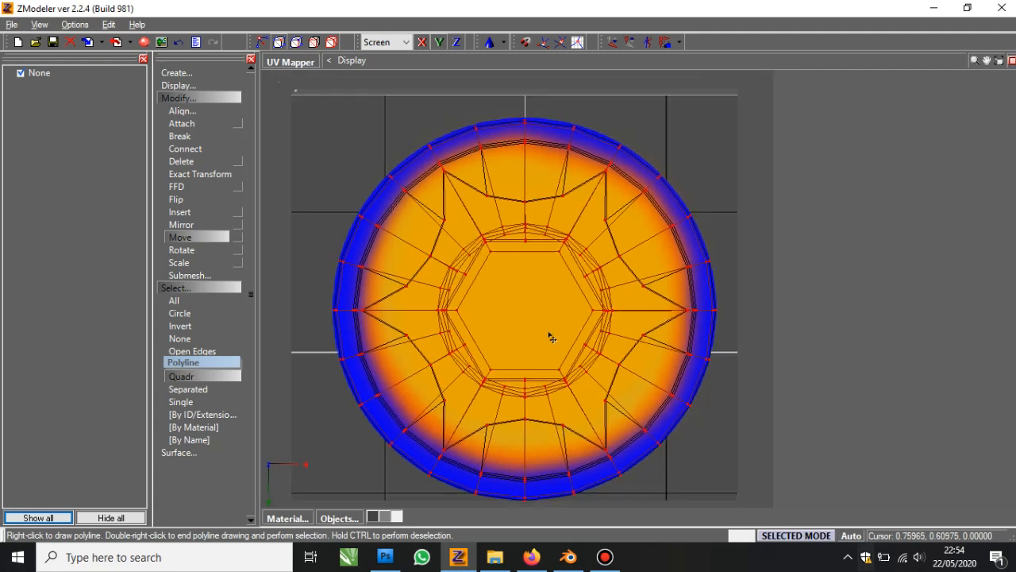
scroll(646, 317, down, 1)
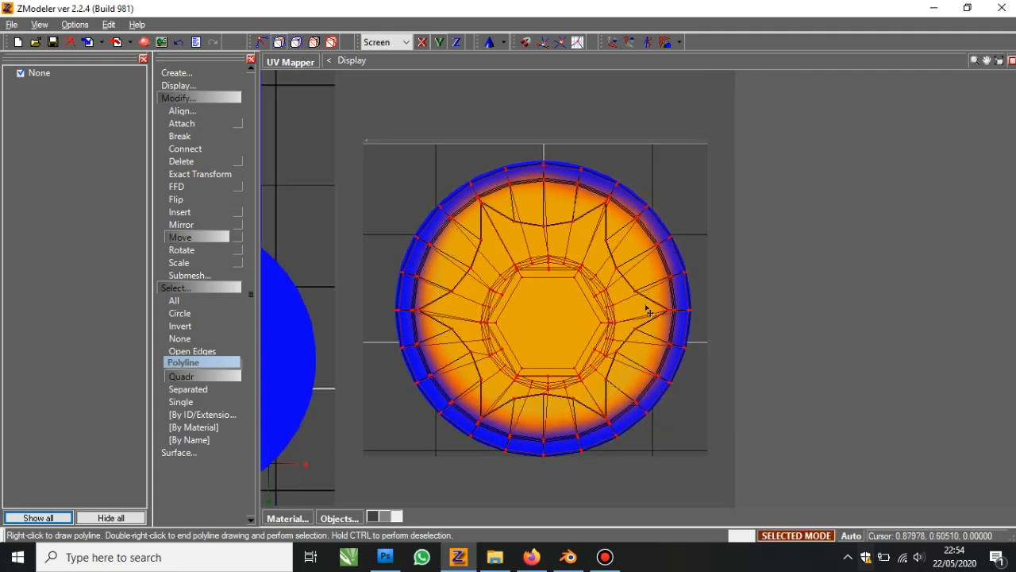
scroll(766, 282, down, 1)
scroll(766, 281, up, 1)
drag(766, 282, 529, 301)
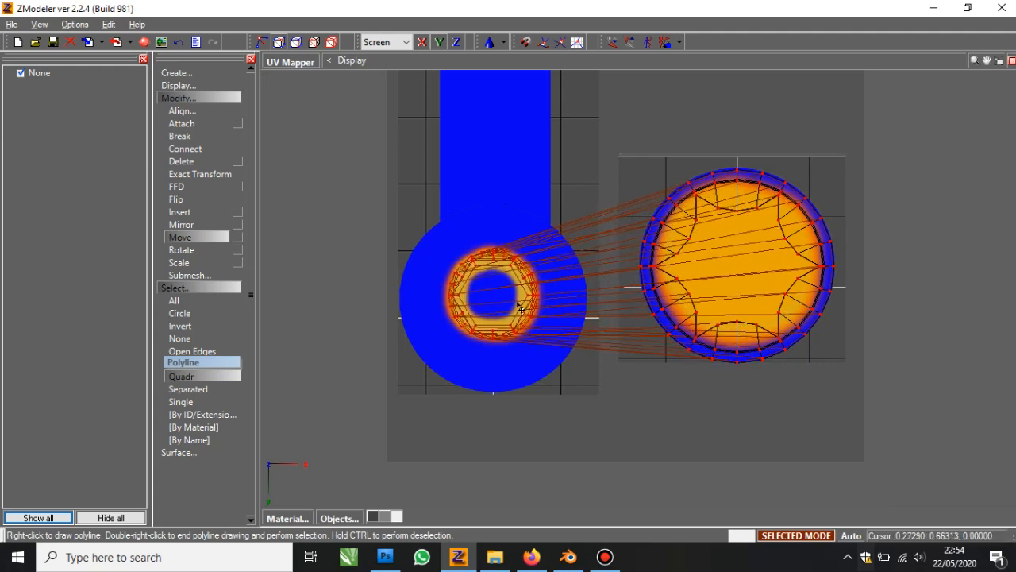
Restore the four-view layout and examine the remapped socket from several angles in the 3D view
click(1011, 61)
middle_drag(897, 206, 857, 222)
scroll(862, 181, up, 4)
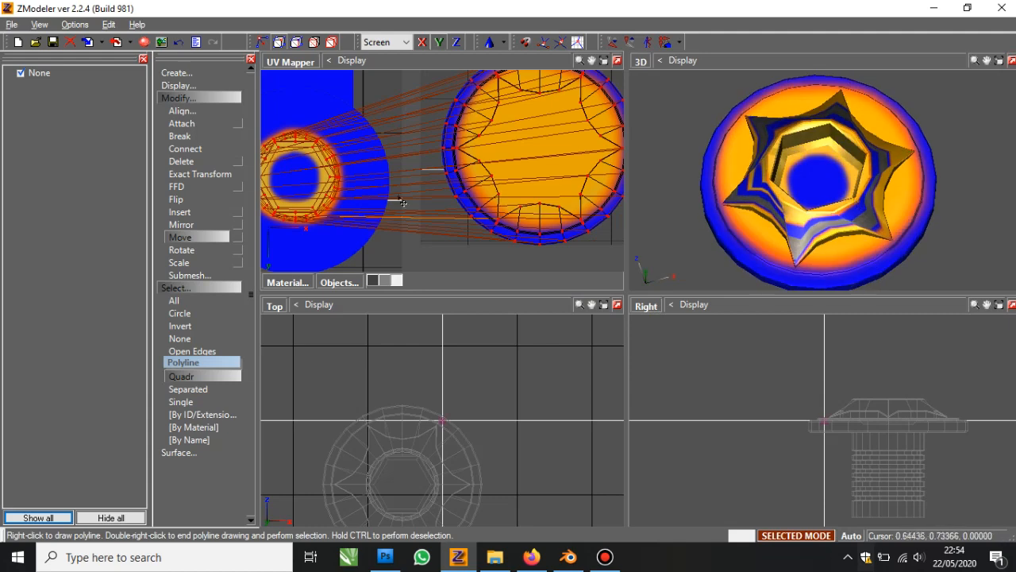
scroll(401, 204, down, 2)
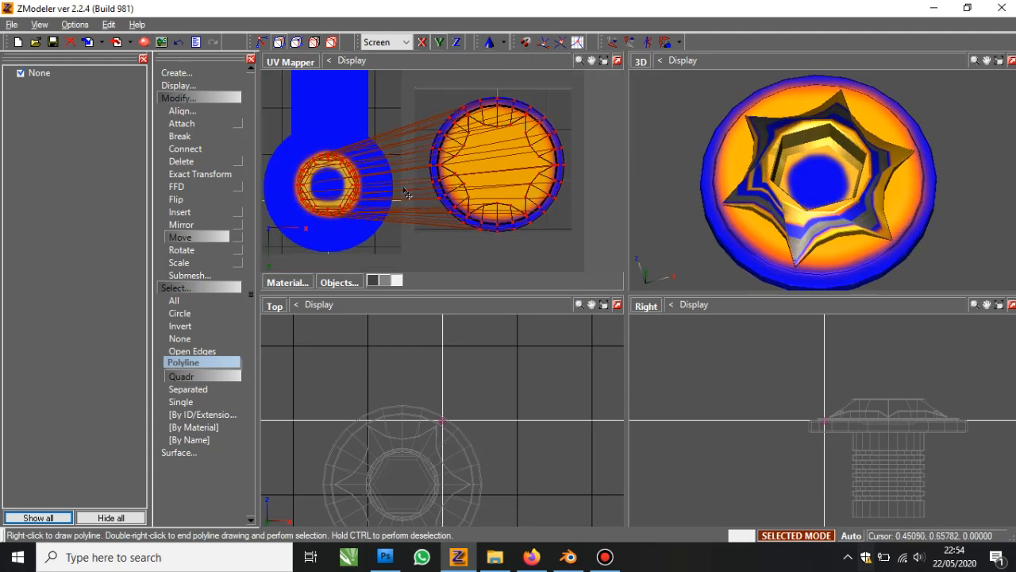
middle_drag(813, 213, 819, 177)
scroll(353, 213, up, 2)
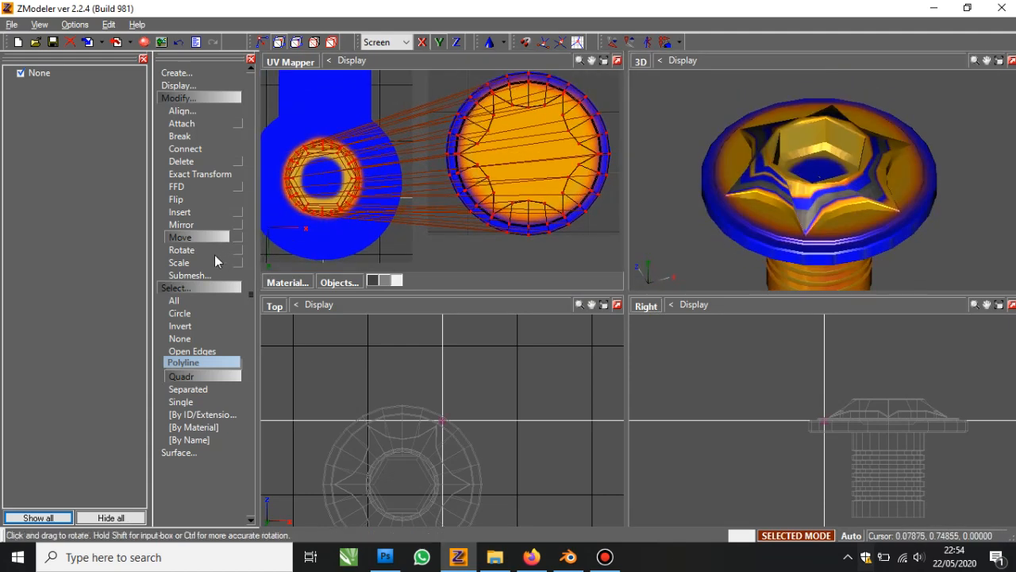
Try to rotate the socket's UV vertices and shift them over the orange ring, checking the colouring on the bolt
click(210, 250)
scroll(357, 211, down, 1)
drag(397, 220, 382, 166)
click(206, 240)
drag(274, 244, 379, 250)
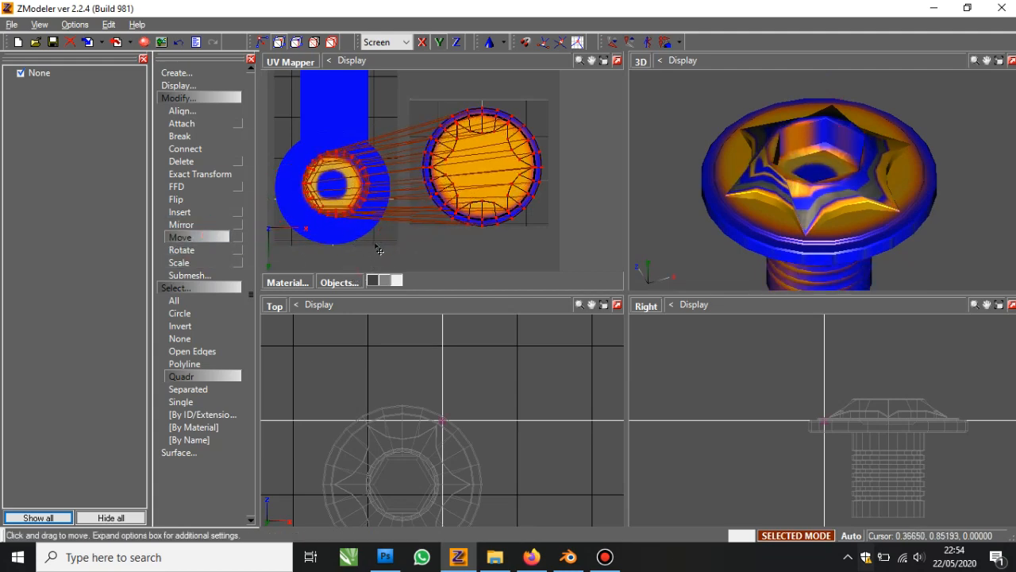
middle_drag(830, 140, 826, 171)
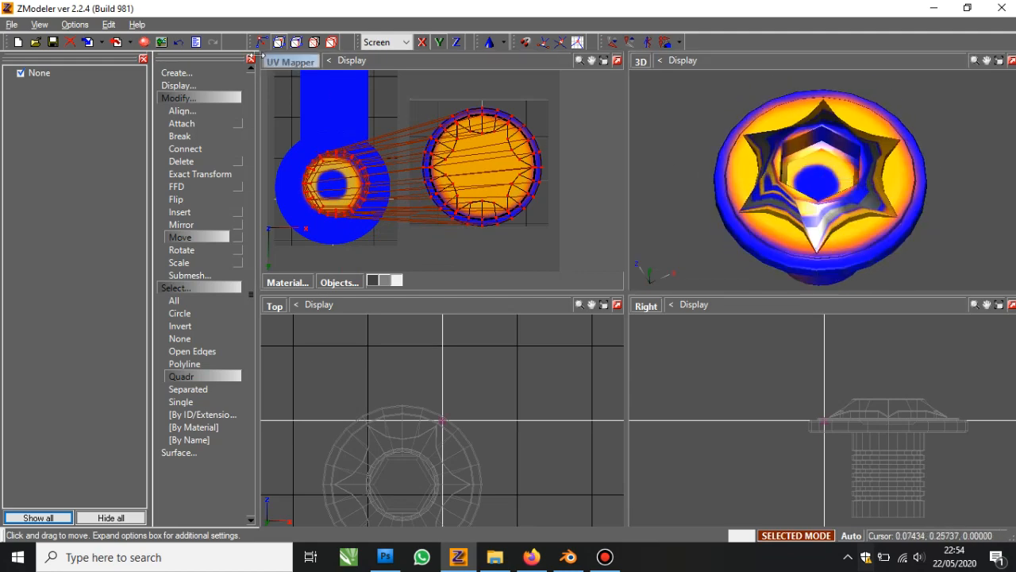
Undo the socket's UV moves and rotation and clear the vertex selection
click(179, 42)
click(180, 42)
click(180, 43)
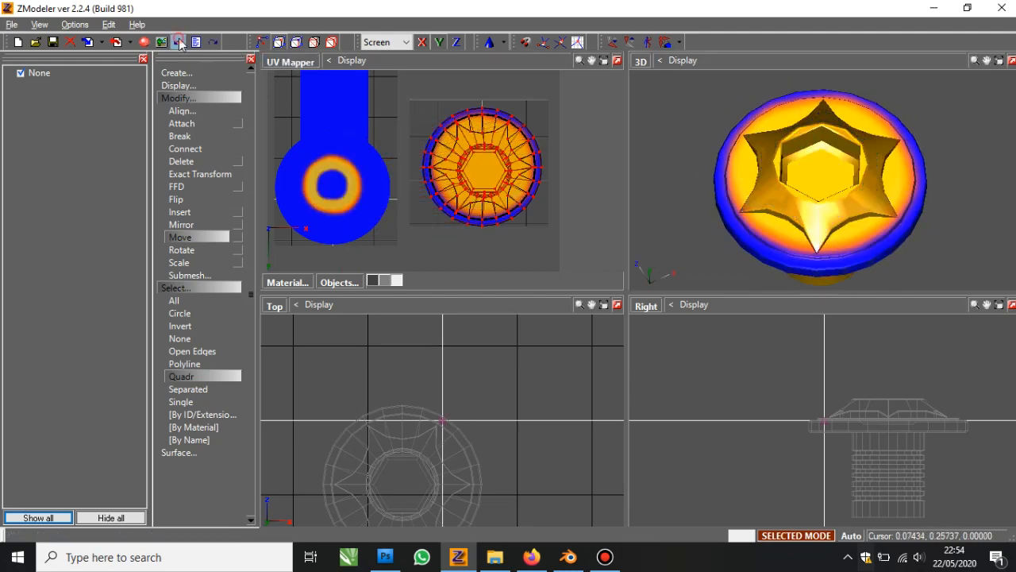
click(179, 42)
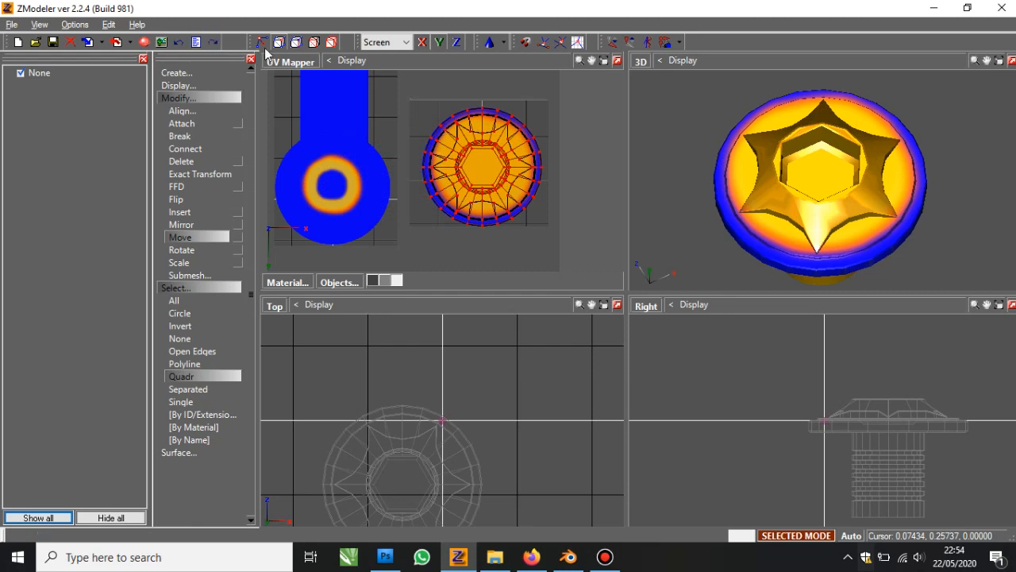
click(177, 46)
click(180, 338)
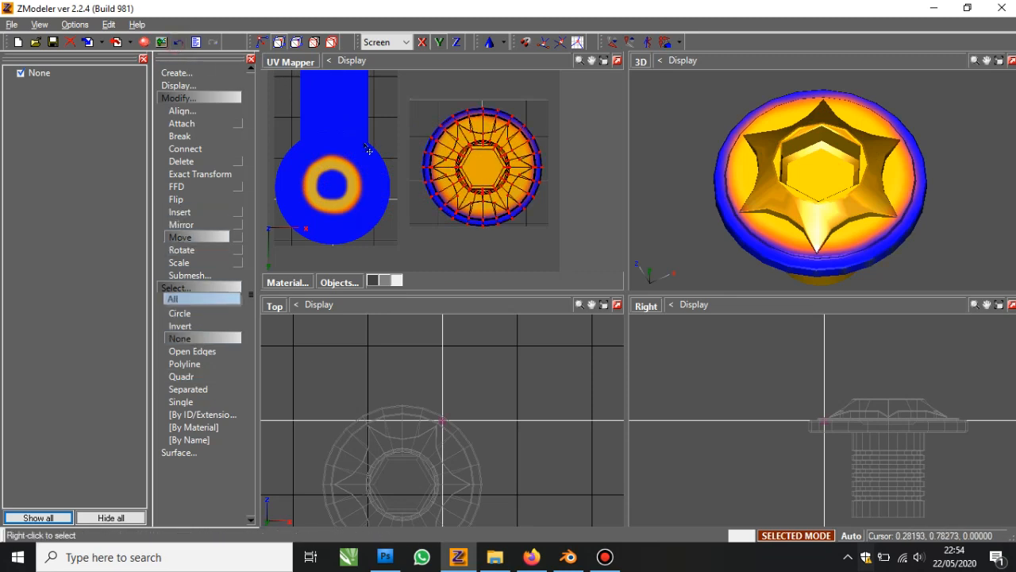
Return to object level, change the UV Mapper view to a maximized User view, and frame the bolt head
click(332, 44)
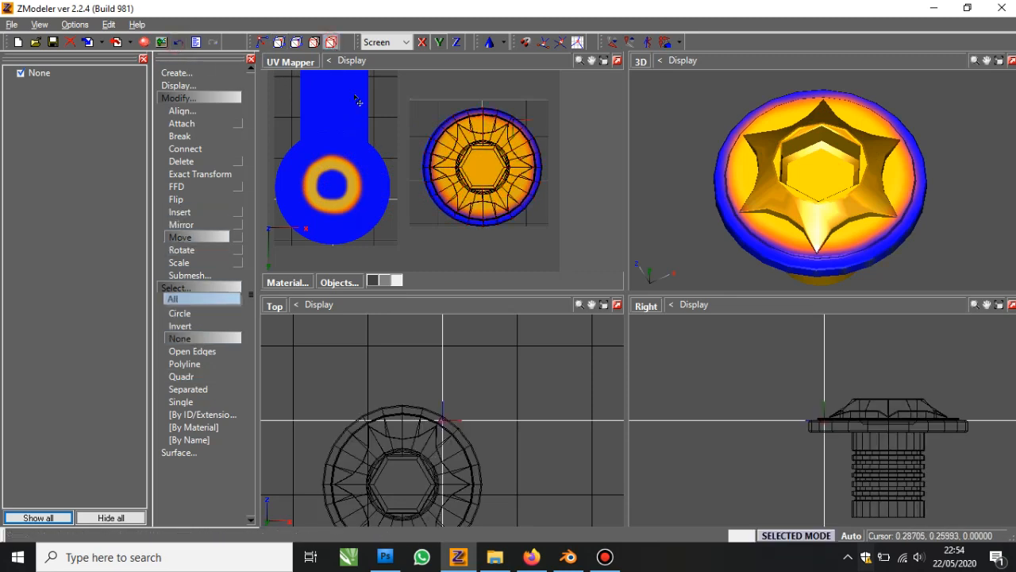
click(291, 61)
click(302, 184)
click(605, 61)
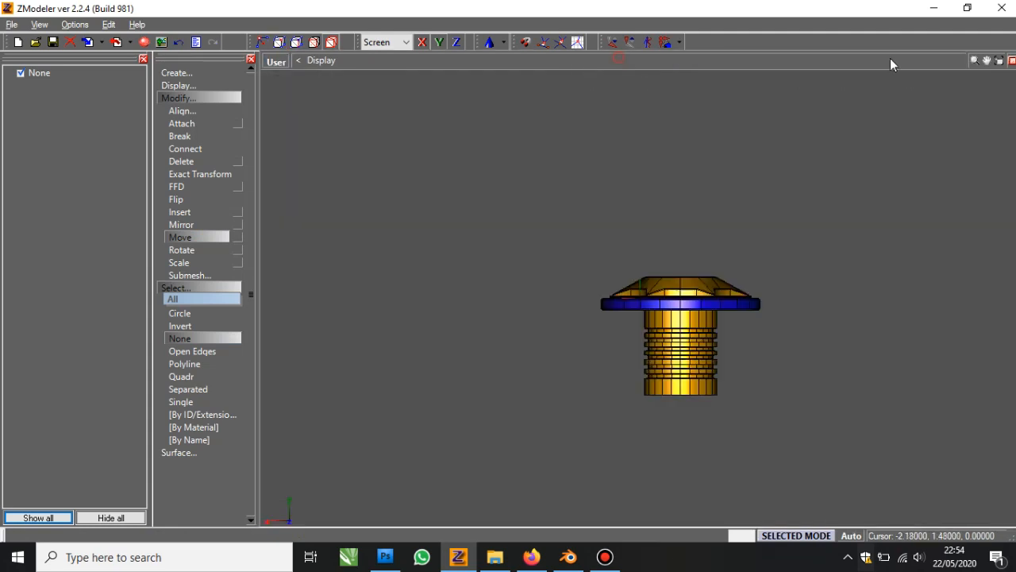
click(998, 62)
middle_drag(863, 215, 796, 381)
scroll(652, 270, up, 2)
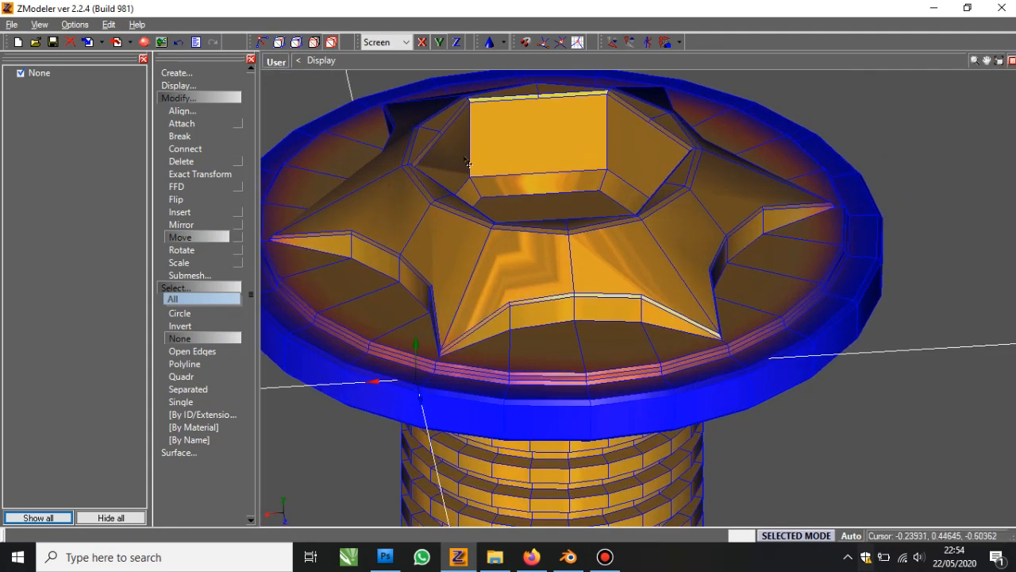
Select the inner faces of the hexagonal socket individually at polygon level
click(314, 43)
middle_drag(547, 247, 444, 278)
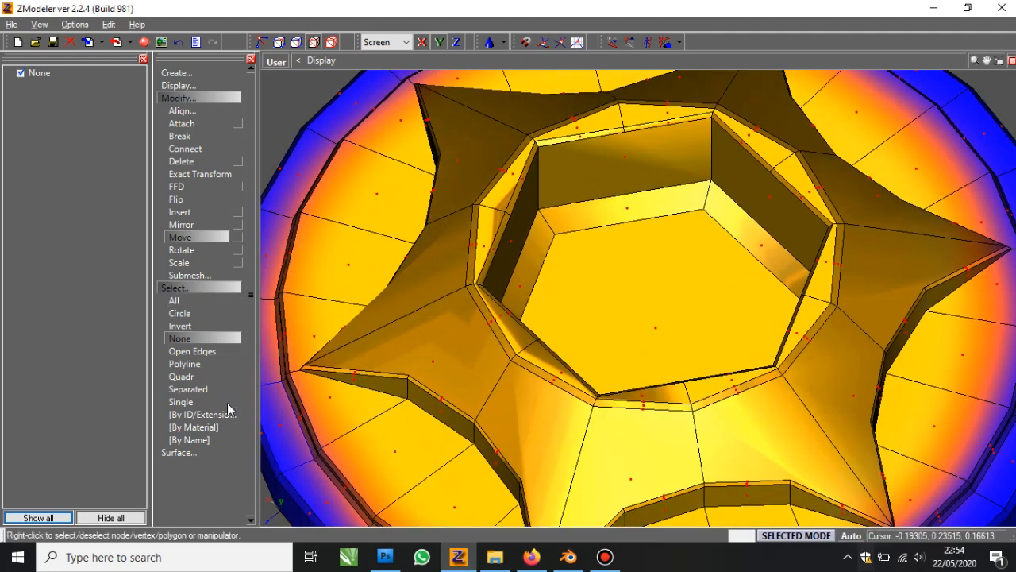
click(195, 402)
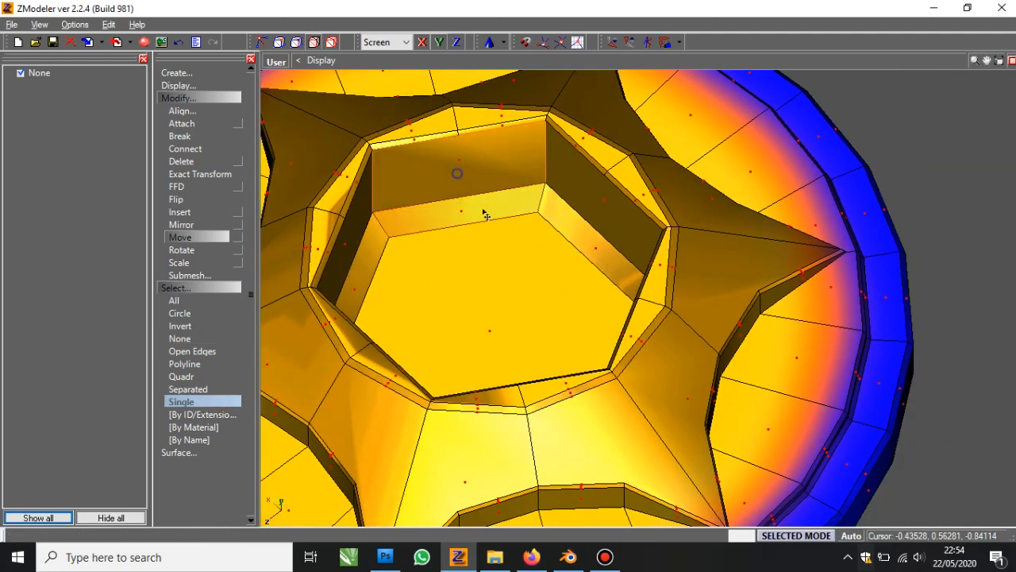
middle_drag(483, 212, 499, 292)
click(497, 288)
click(503, 333)
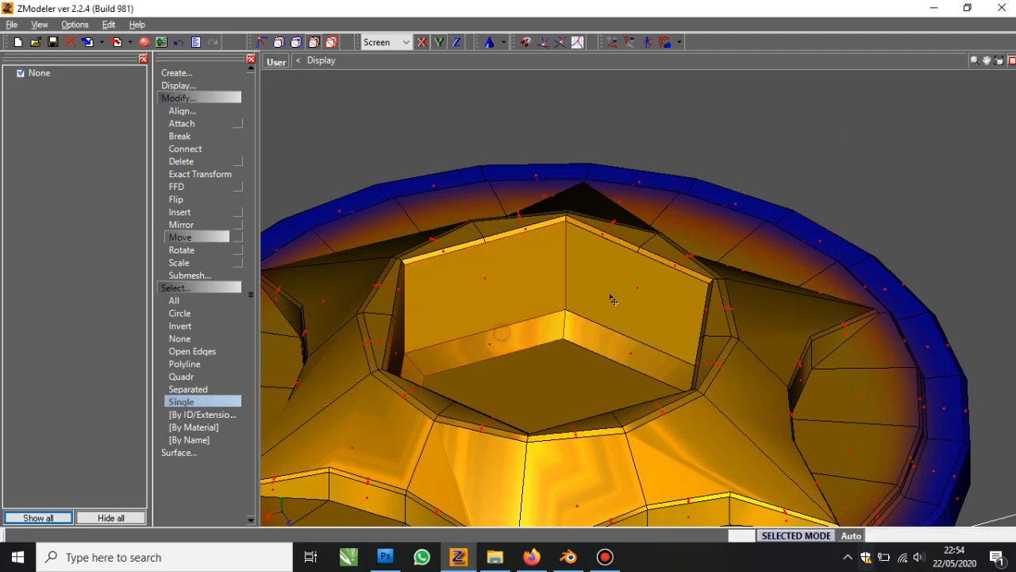
click(642, 291)
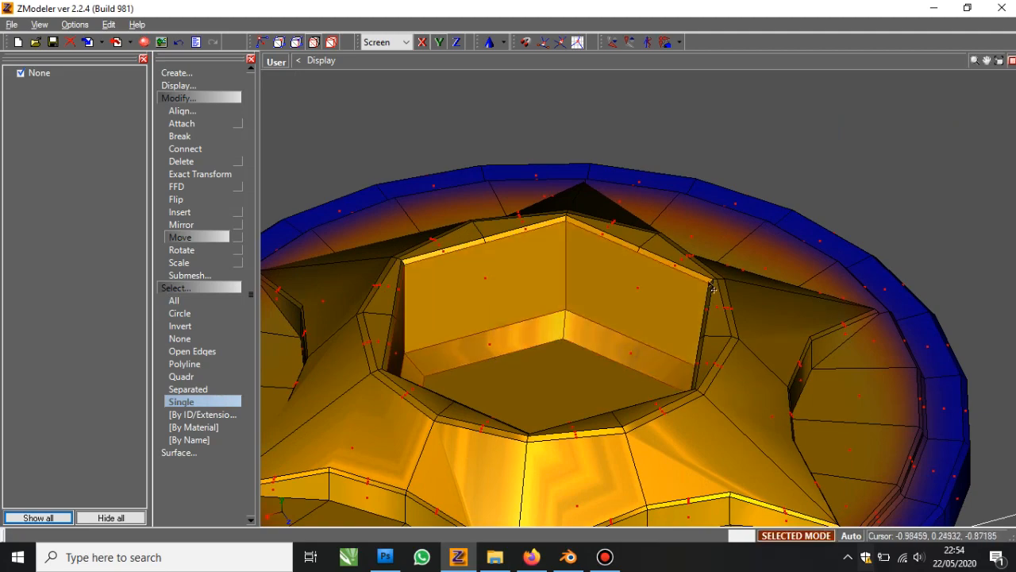
middle_drag(631, 356, 598, 154)
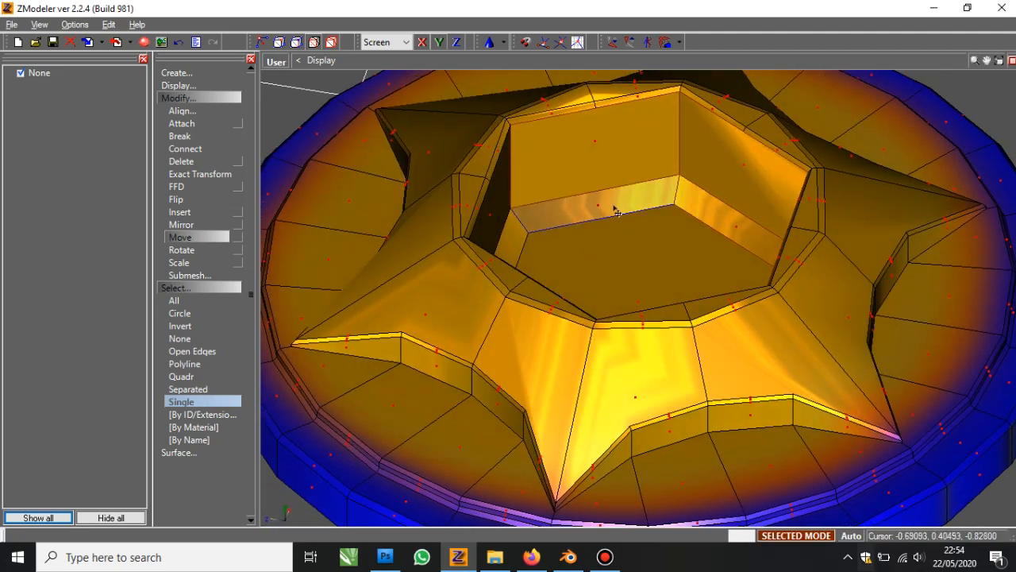
middle_drag(612, 209, 694, 243)
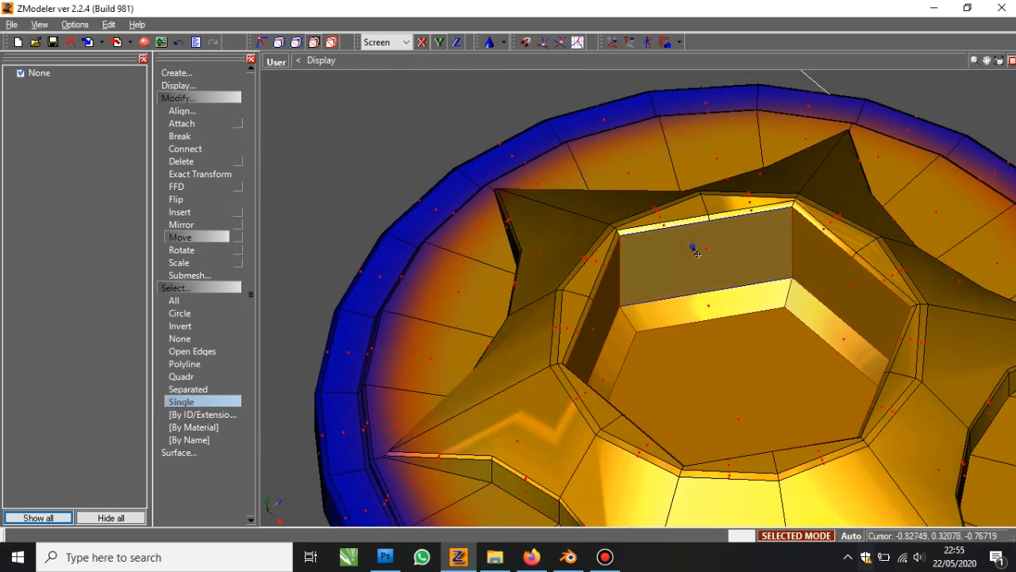
Try to delete the hexagonal socket's inner faces, inspect the opening, and undo the deletion
scroll(711, 297, down, 3)
key(Delete)
scroll(714, 299, down, 1)
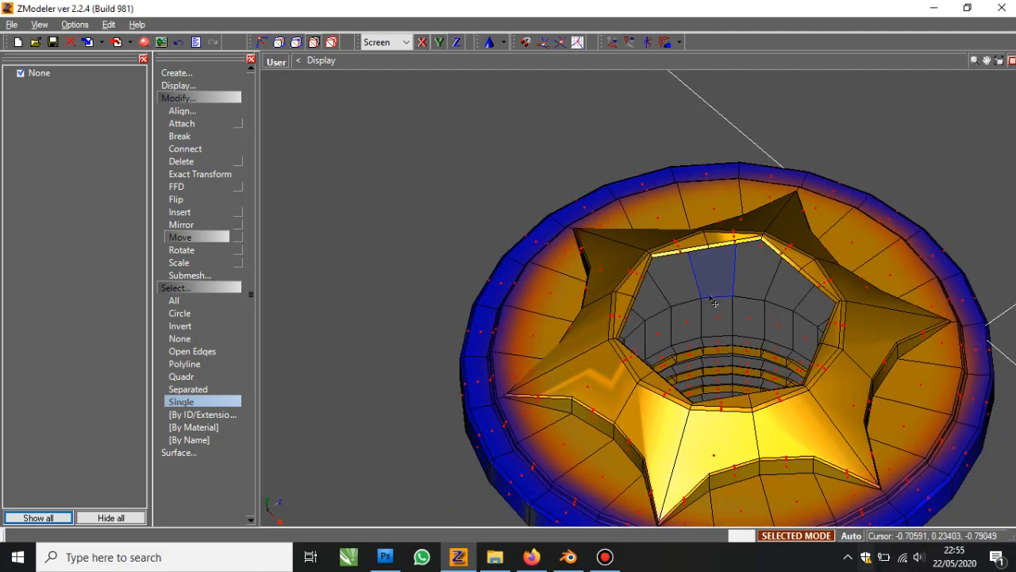
middle_drag(717, 300, 761, 361)
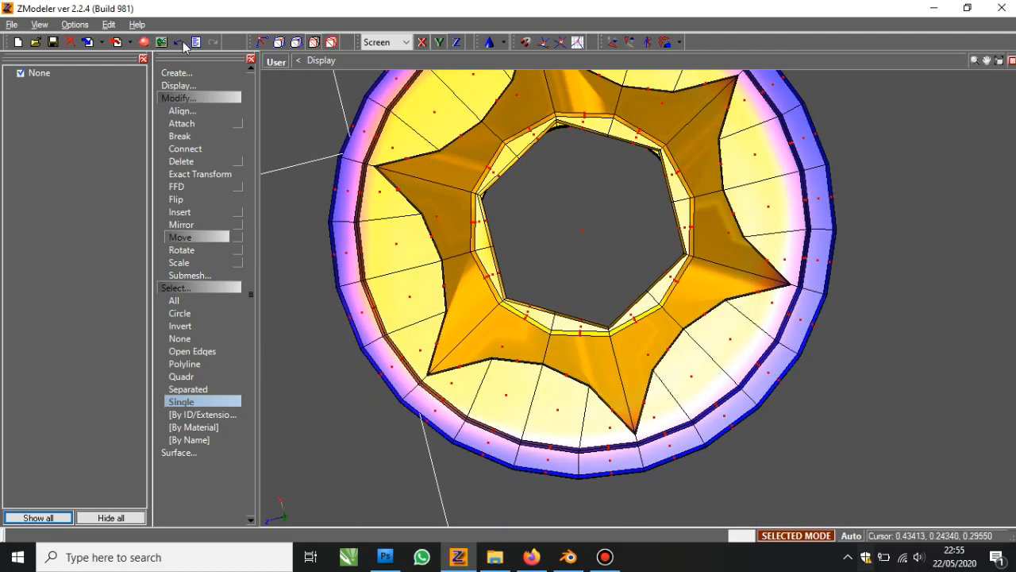
scroll(551, 222, up, 2)
key(Delete)
middle_drag(551, 223, 512, 167)
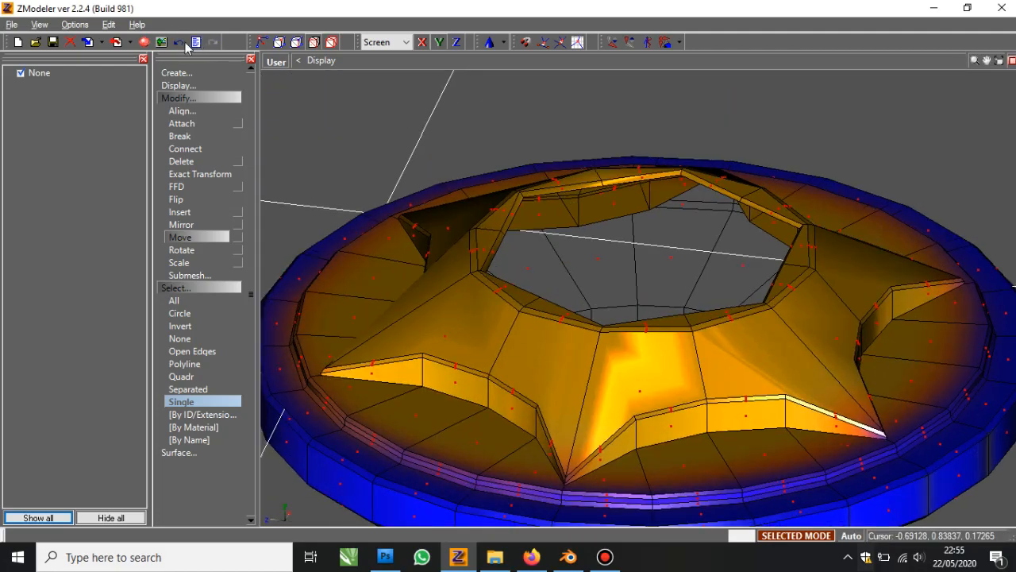
click(180, 42)
Repeat the trial deletion of the socket faces, undo it, and examine the hexagonal recess and its rim up close
scroll(318, 103, up, 3)
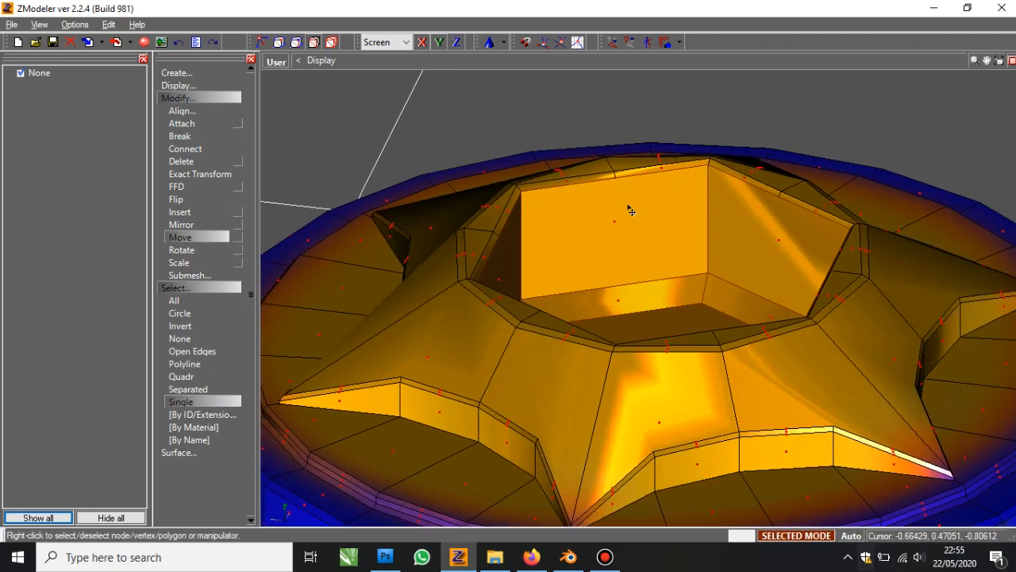
key(Delete)
middle_drag(628, 207, 619, 238)
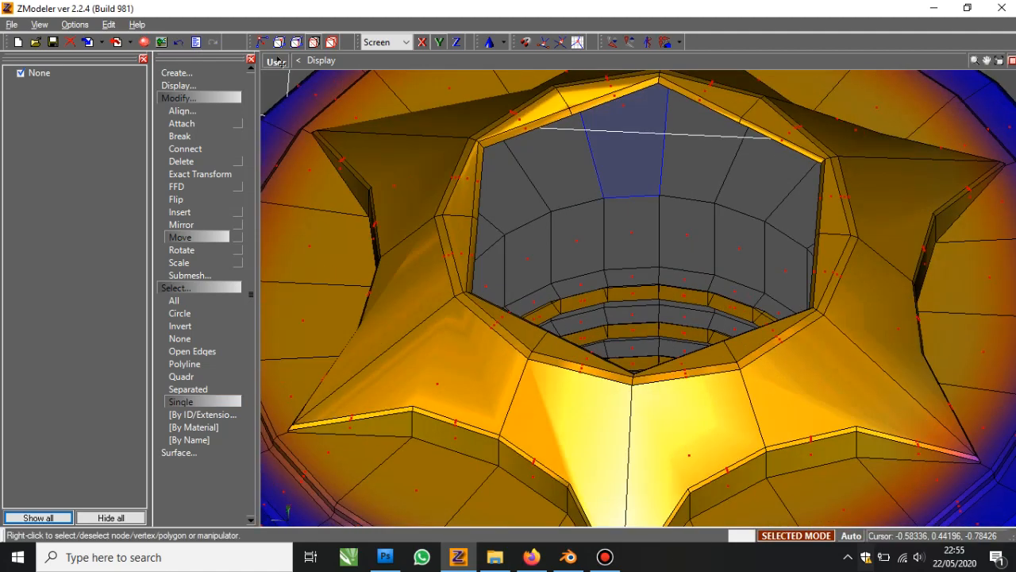
click(179, 42)
scroll(544, 129, up, 2)
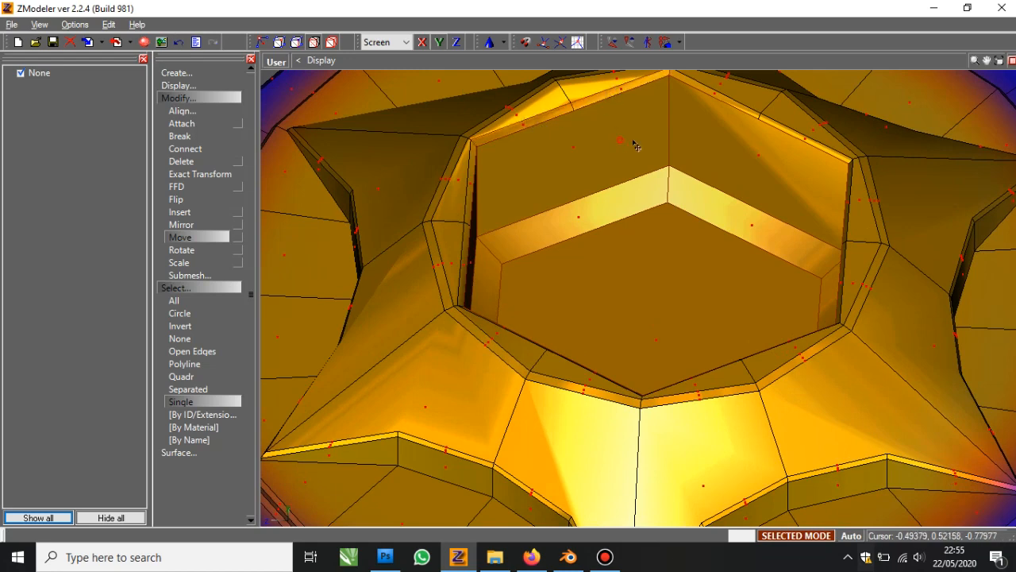
middle_drag(635, 145, 512, 132)
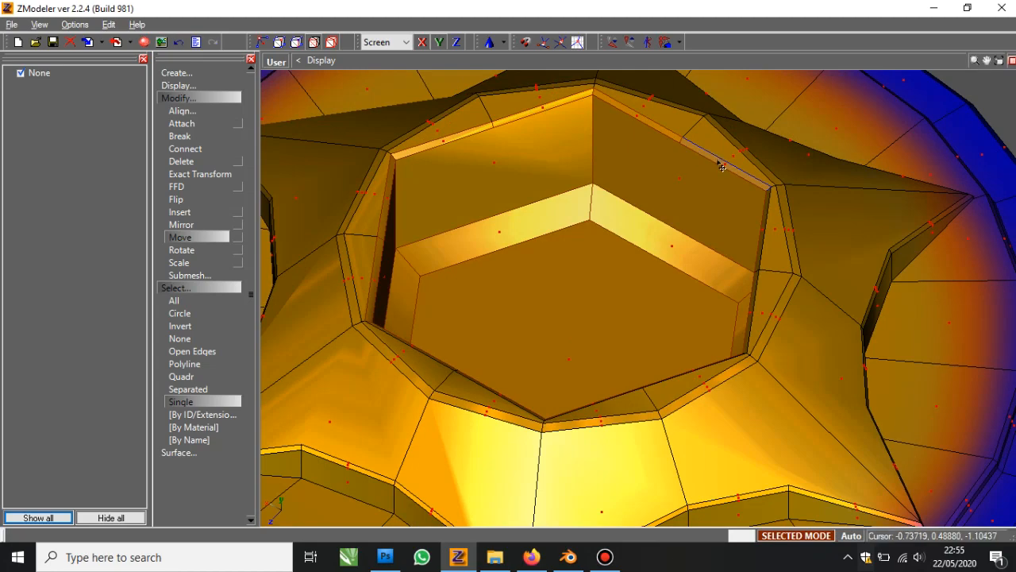
middle_drag(722, 167, 621, 196)
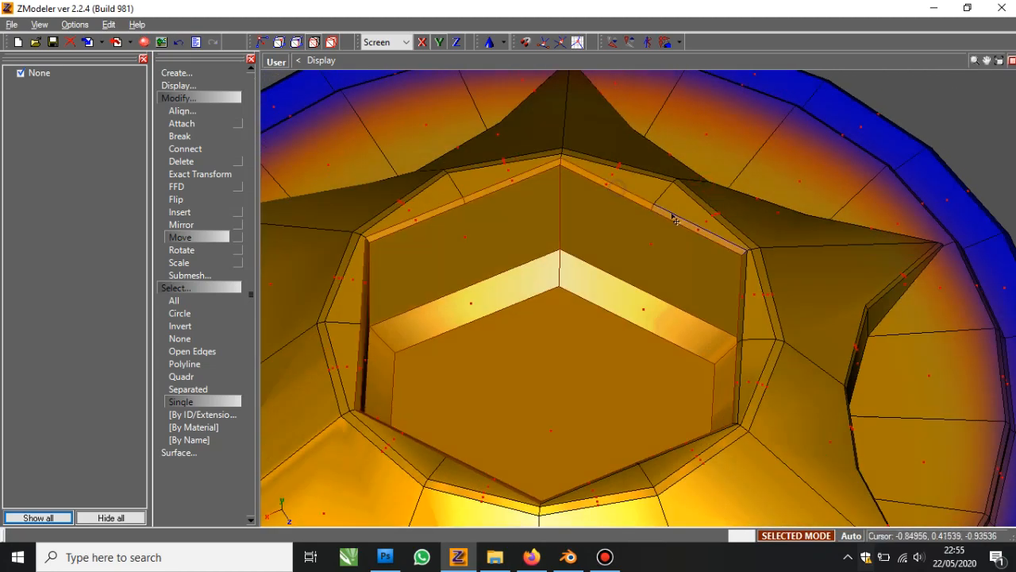
Try deleting the selected socket faces once more, inspect the hollow interior through the opening, and undo the deletion
mouse_move(680, 228)
middle_down()
mouse_move(714, 236)
mouse_move(675, 229)
middle_up()
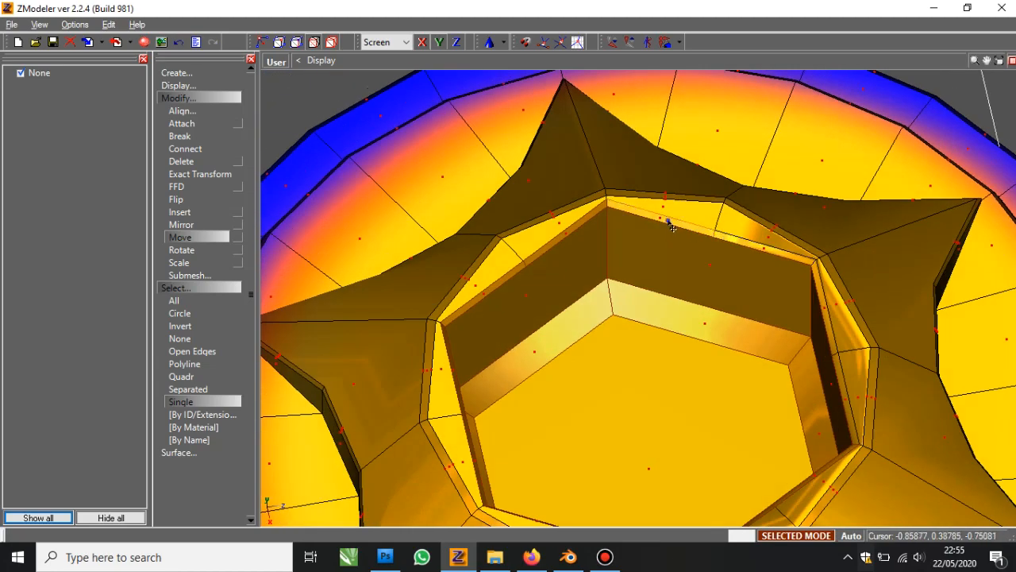
scroll(734, 247, down, 5)
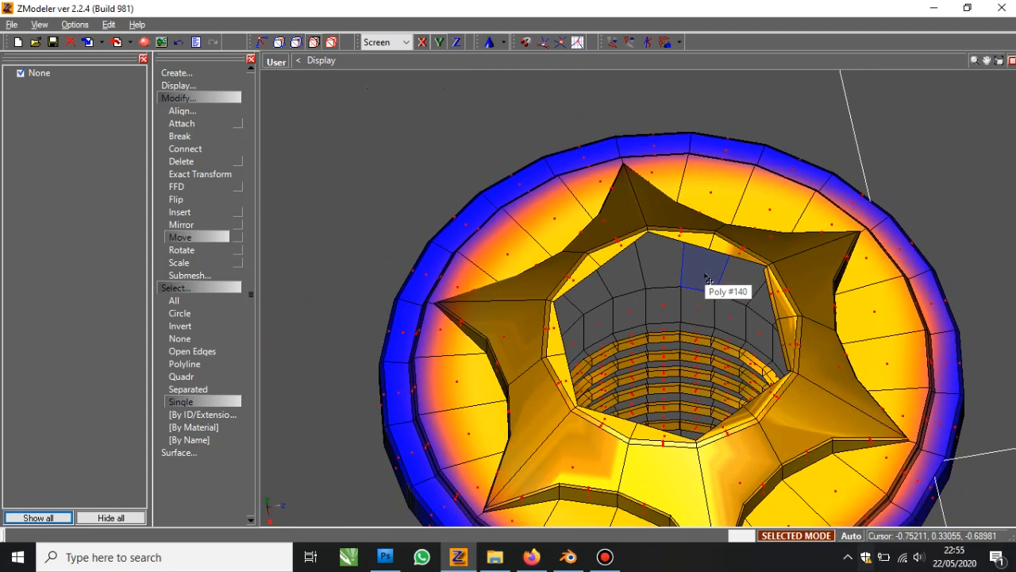
middle_drag(749, 294, 792, 296)
scroll(728, 294, up, 2)
middle_drag(548, 286, 473, 258)
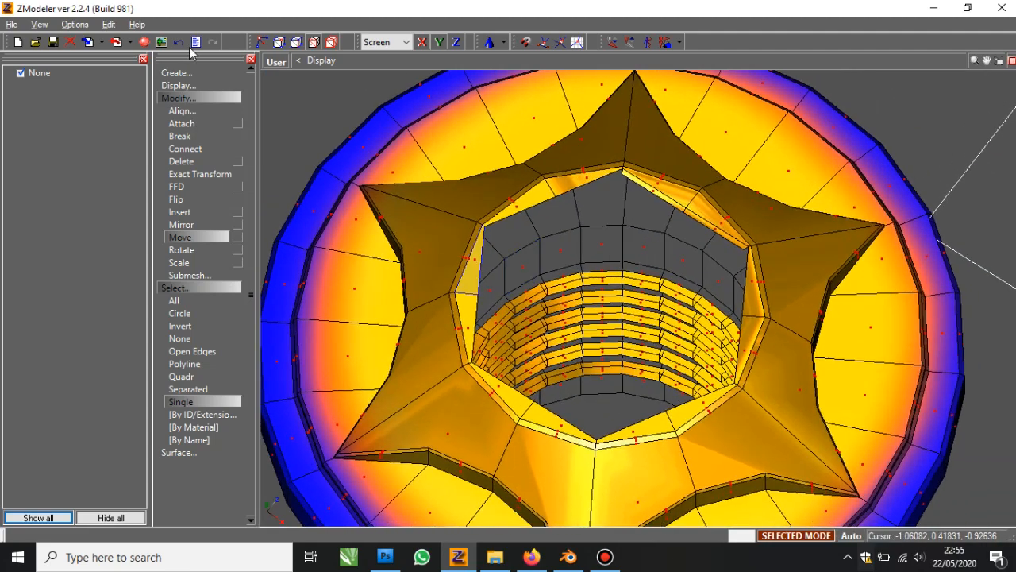
click(179, 43)
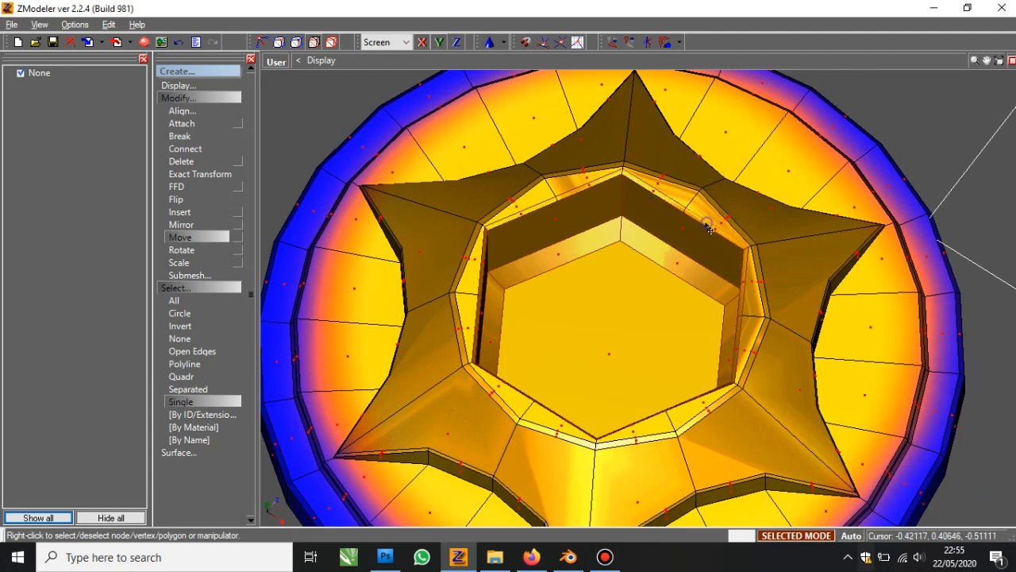
Detach the selected hexagonal socket faces from the bolt as a separate object and clear the selection
scroll(709, 228, down, 4)
click(191, 275)
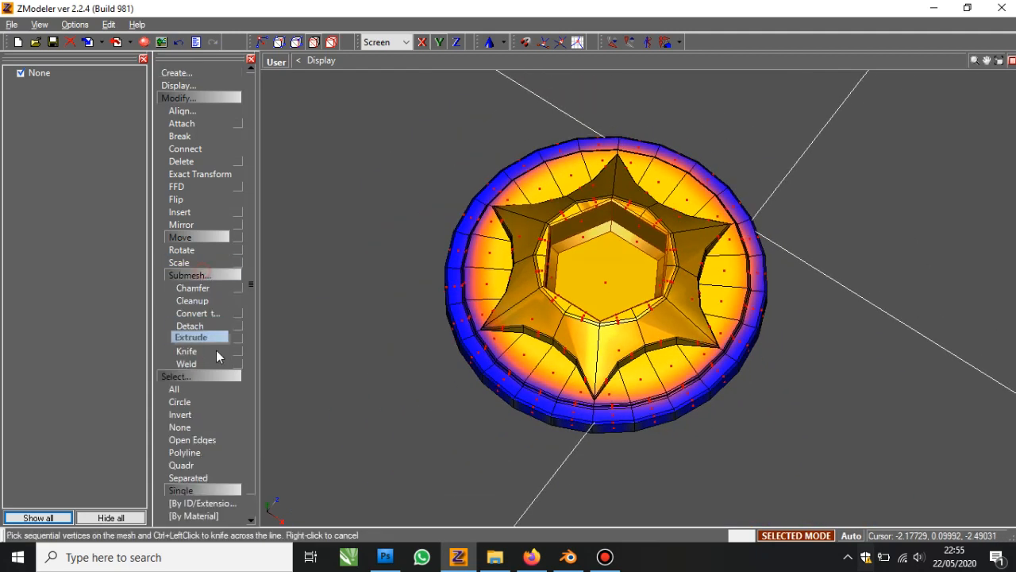
click(191, 326)
click(183, 97)
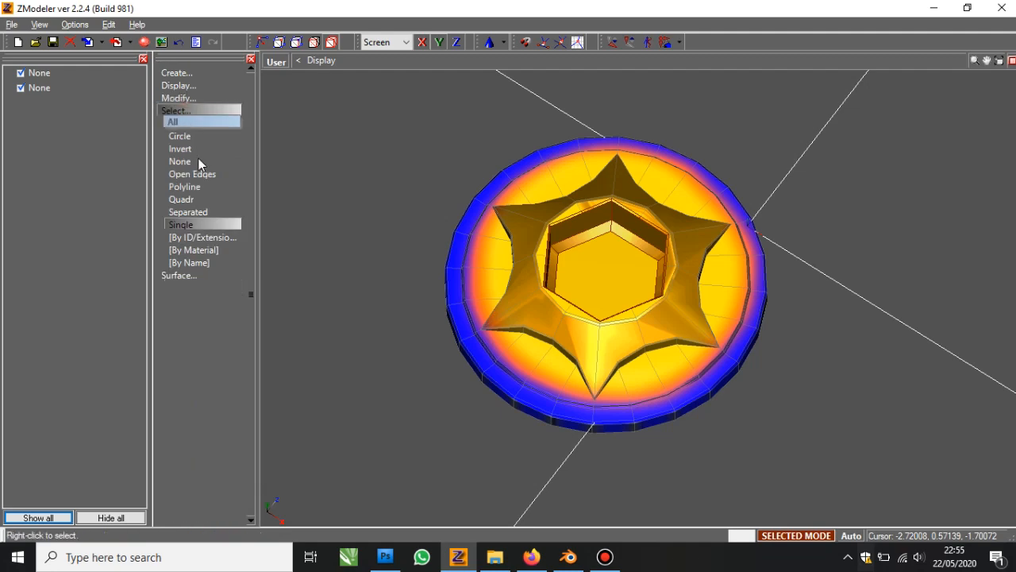
click(197, 162)
right_click(320, 145)
Turn off selected mode, toggle the detached socket's visibility to check the separation, and restore the four-viewport layout
key(space)
click(193, 112)
click(21, 89)
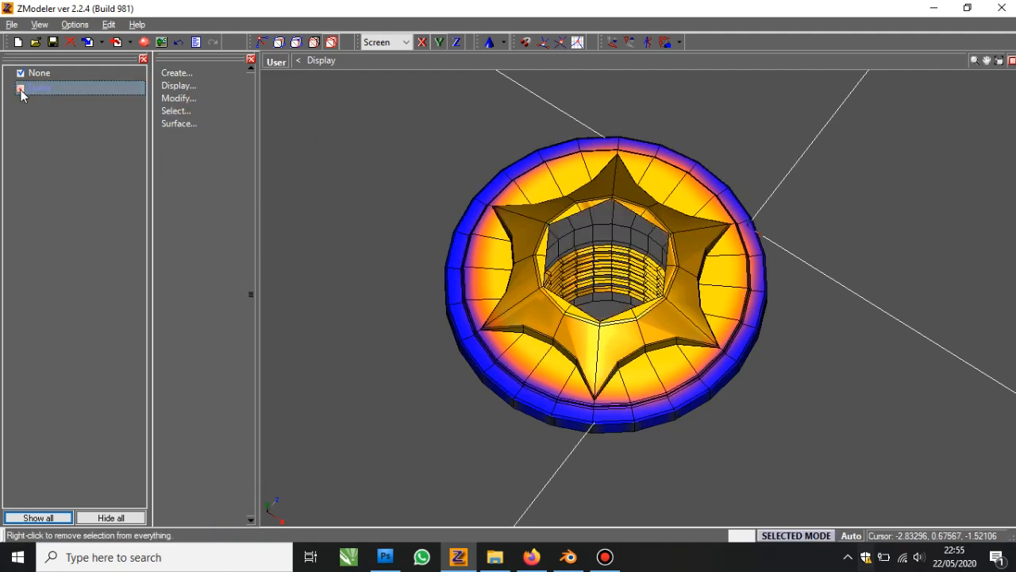
click(21, 89)
click(999, 61)
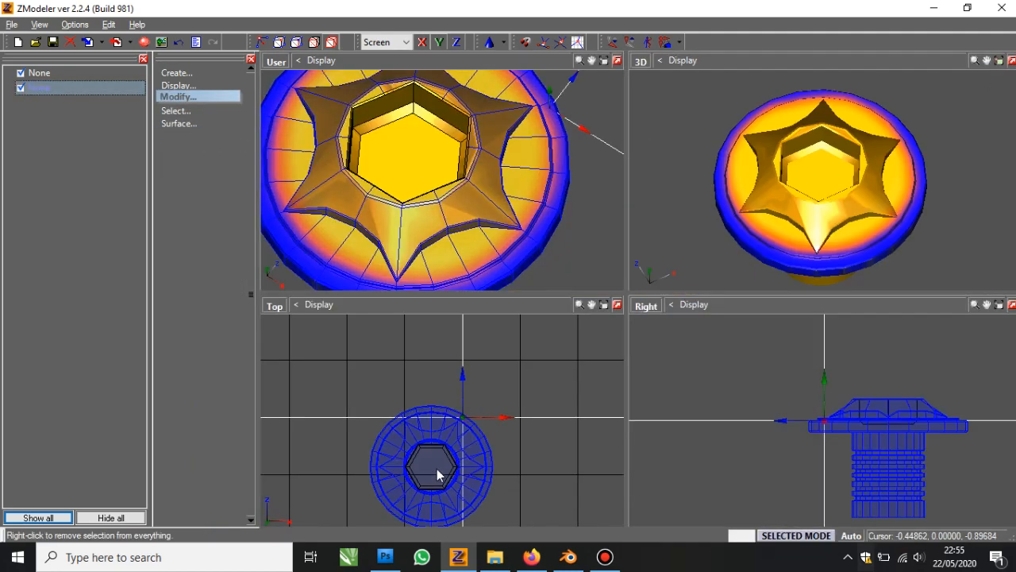
Hide the bolt body and generate new UV mapping on channel 1 for the socket from the Top viewport's XY
click(21, 73)
click(178, 123)
click(191, 136)
click(191, 148)
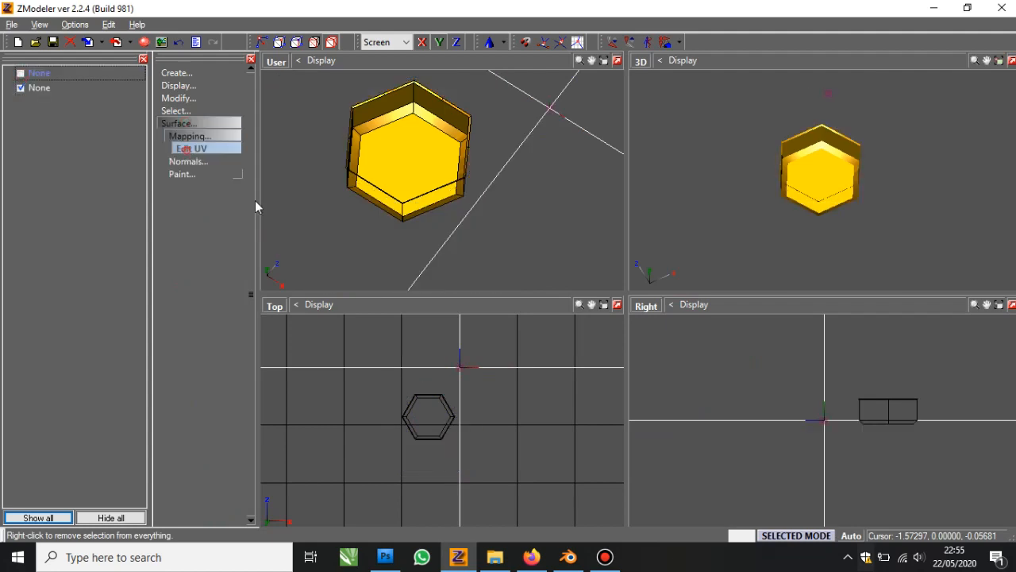
click(427, 417)
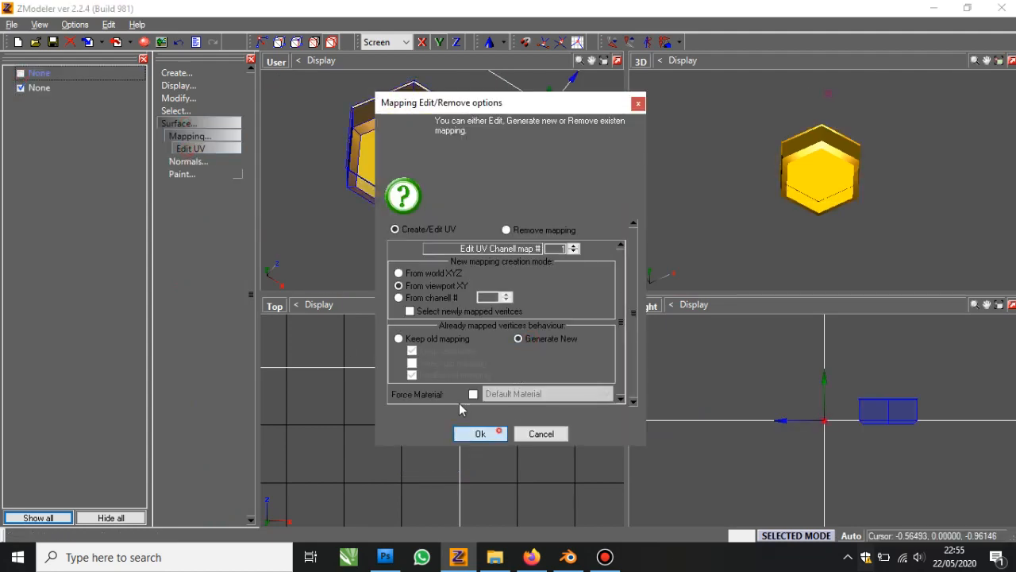
click(480, 434)
Show the bolt body again and change the User view to a UV Mapper displaying the bolt's texture
click(20, 73)
click(276, 61)
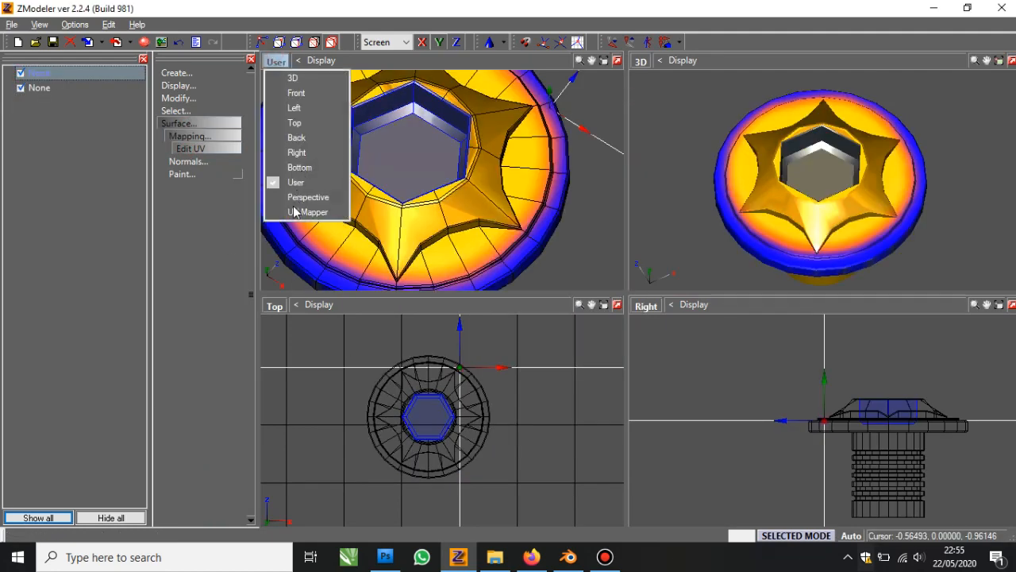
click(294, 212)
click(287, 283)
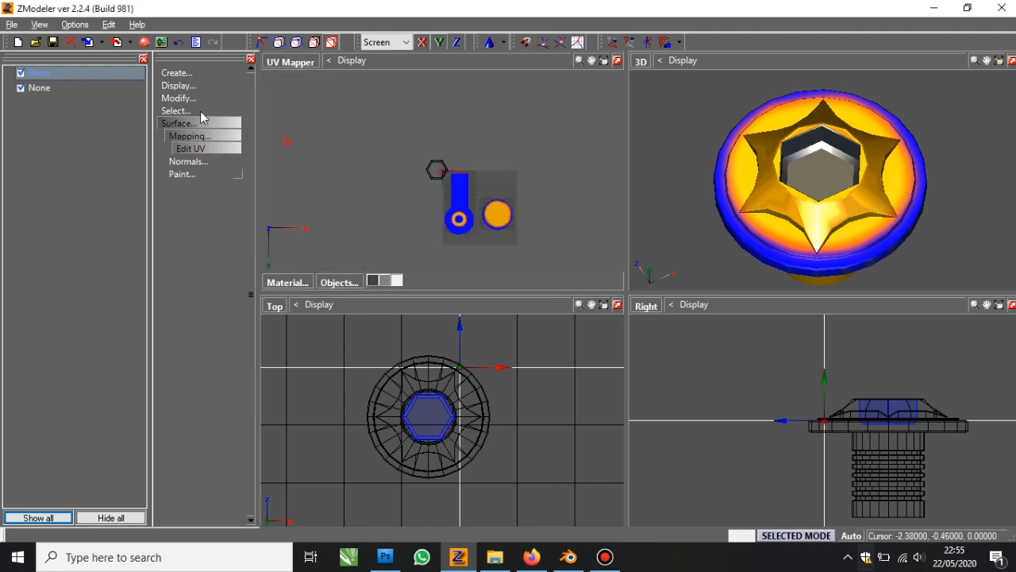
Move the socket's UV hexagon onto the ringed blue circle of the texture and check the result on the bolt head
click(179, 98)
click(180, 237)
scroll(352, 128, up, 2)
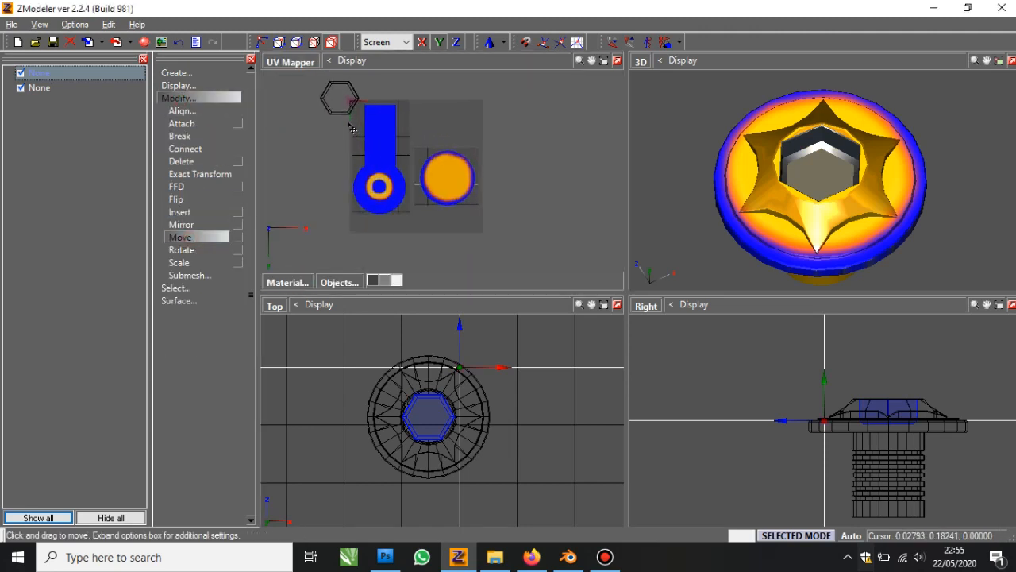
drag(363, 176, 382, 201)
scroll(844, 215, up, 5)
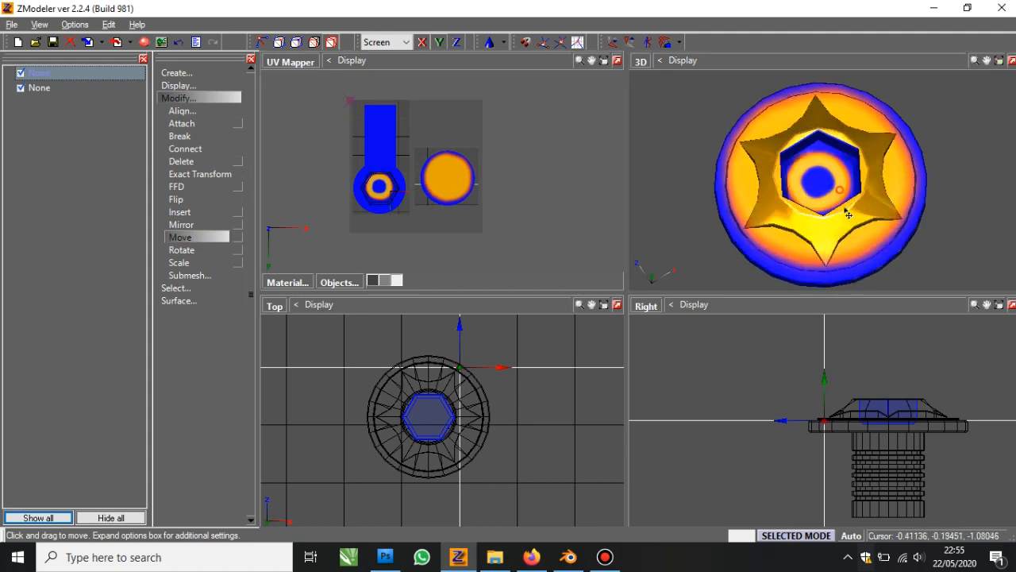
scroll(355, 200, up, 3)
scroll(355, 199, up, 2)
Scale down the socket's UV hexagon and centre it over the blue spot inside the gold ring
click(189, 249)
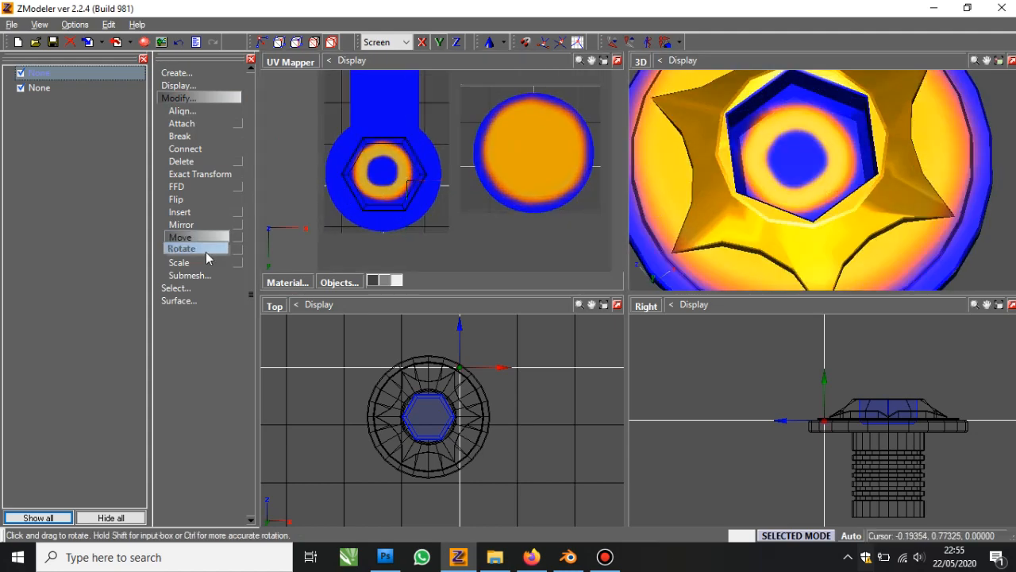
drag(402, 225, 491, 322)
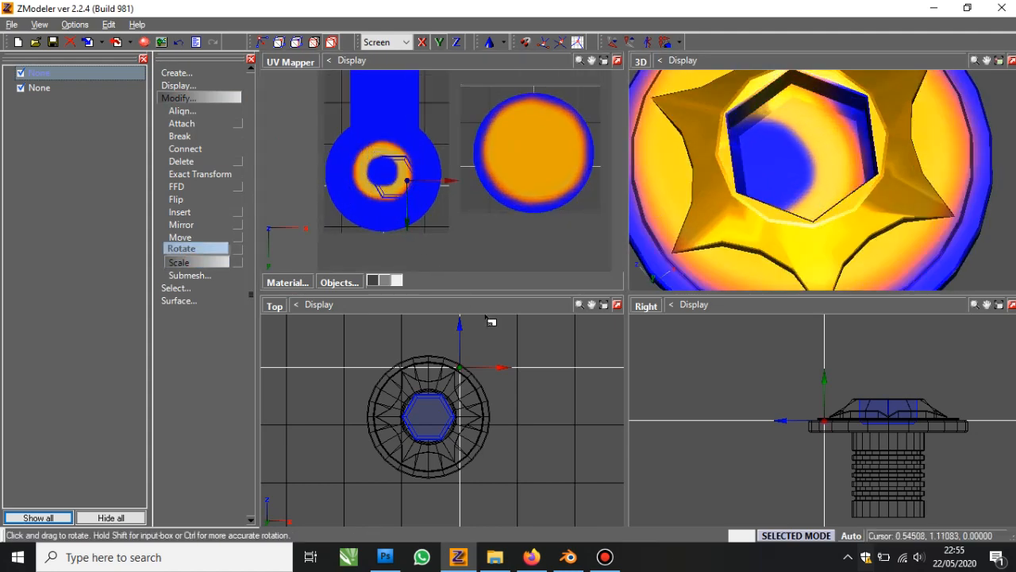
click(225, 237)
scroll(379, 224, up, 1)
drag(403, 196, 392, 187)
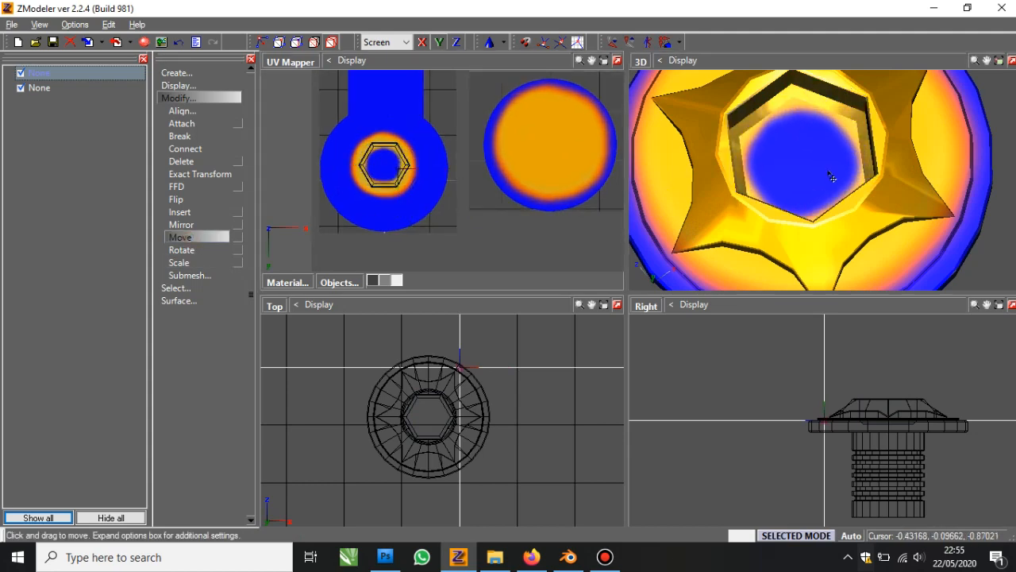
scroll(833, 177, down, 2)
middle_drag(833, 177, 851, 158)
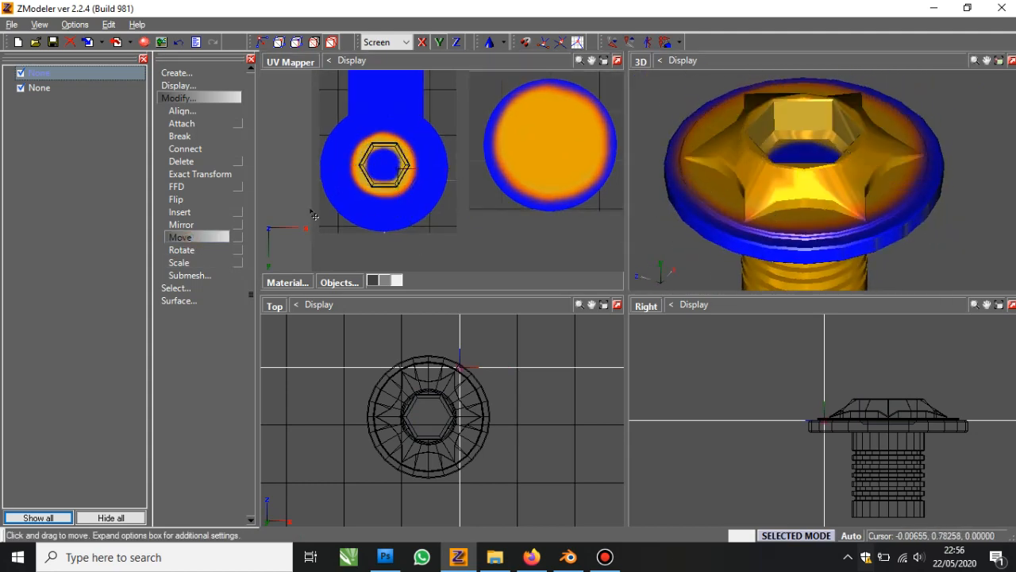
Shrink and reposition the socket's UV hexagon within the blue spot so the whole recess takes the blue colour
scroll(314, 215, up, 4)
click(197, 262)
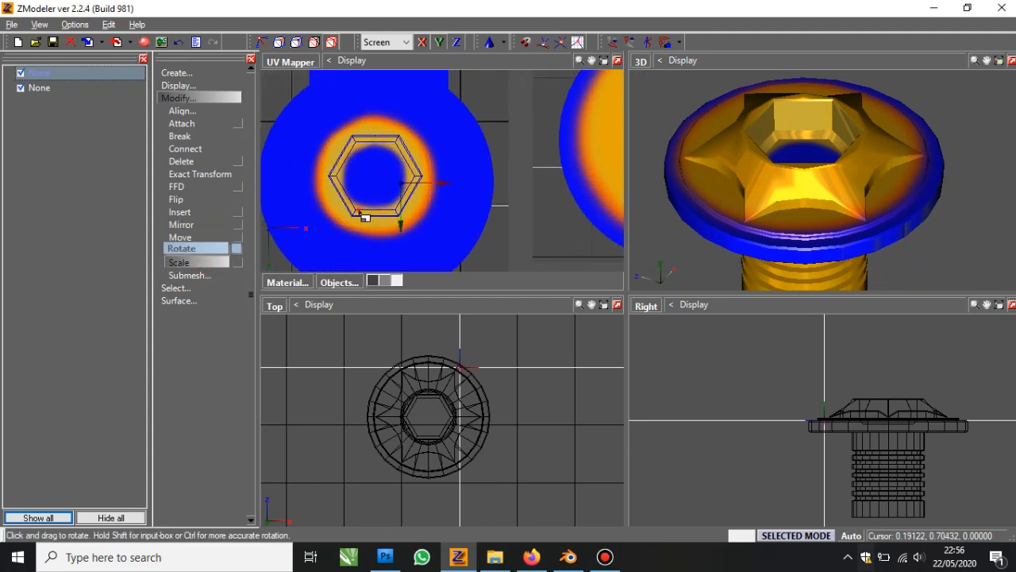
click(223, 236)
drag(404, 198, 396, 197)
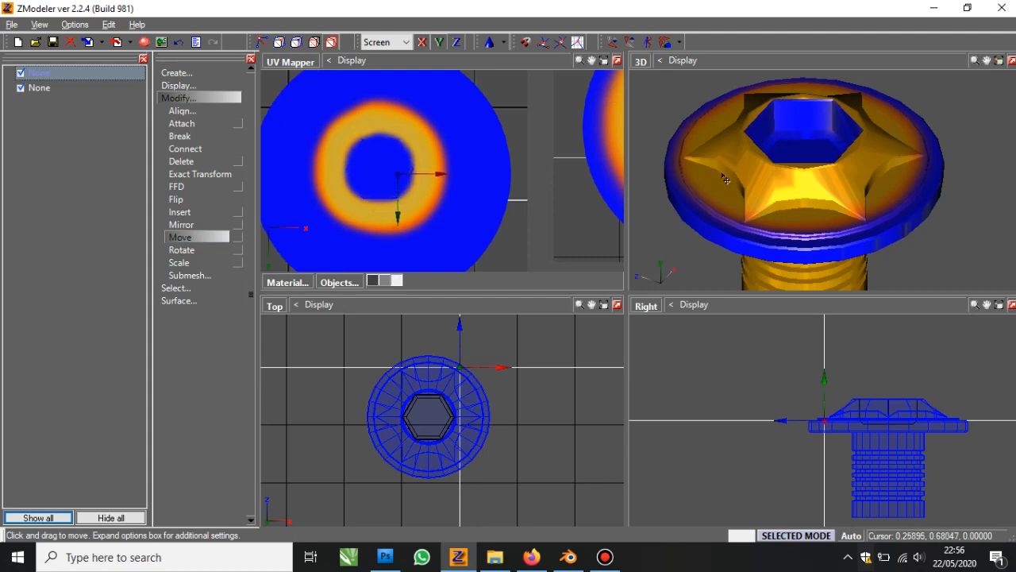
middle_drag(723, 176, 745, 180)
scroll(888, 167, down, 3)
scroll(873, 136, up, 4)
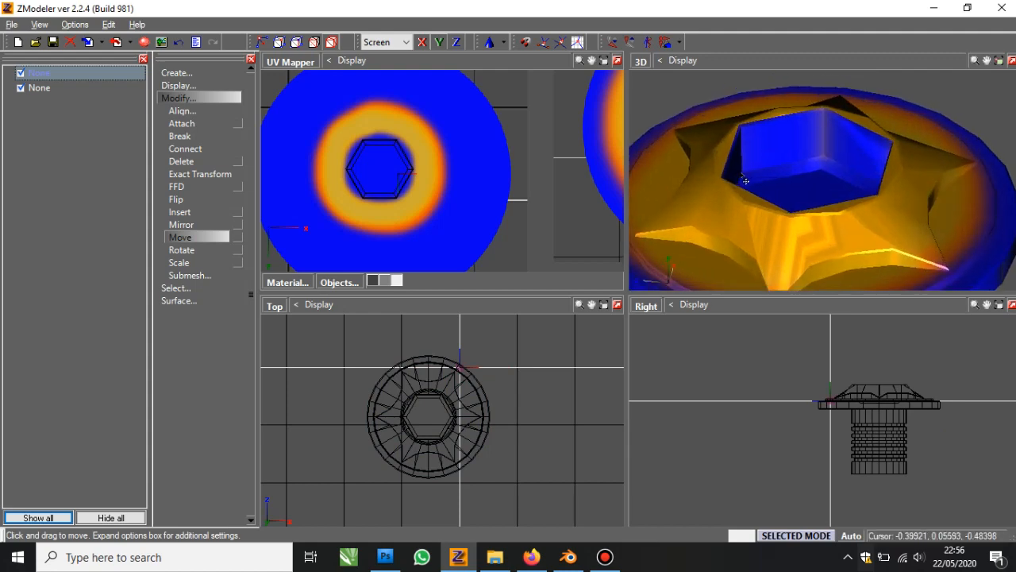
Enlarge the socket's UV hexagon until its corners overlap the gold ring, and recentre it
scroll(404, 163, up, 3)
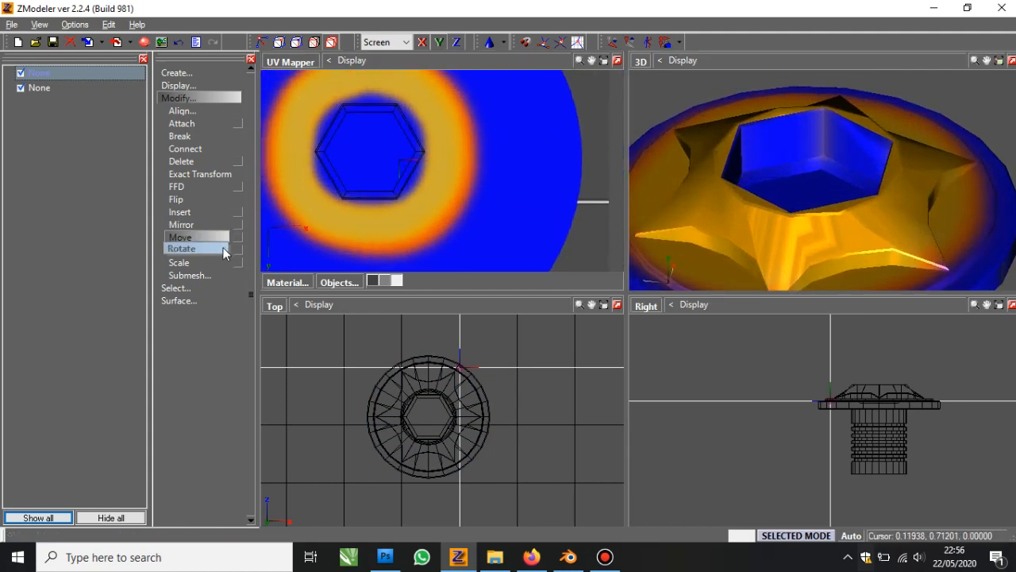
click(198, 262)
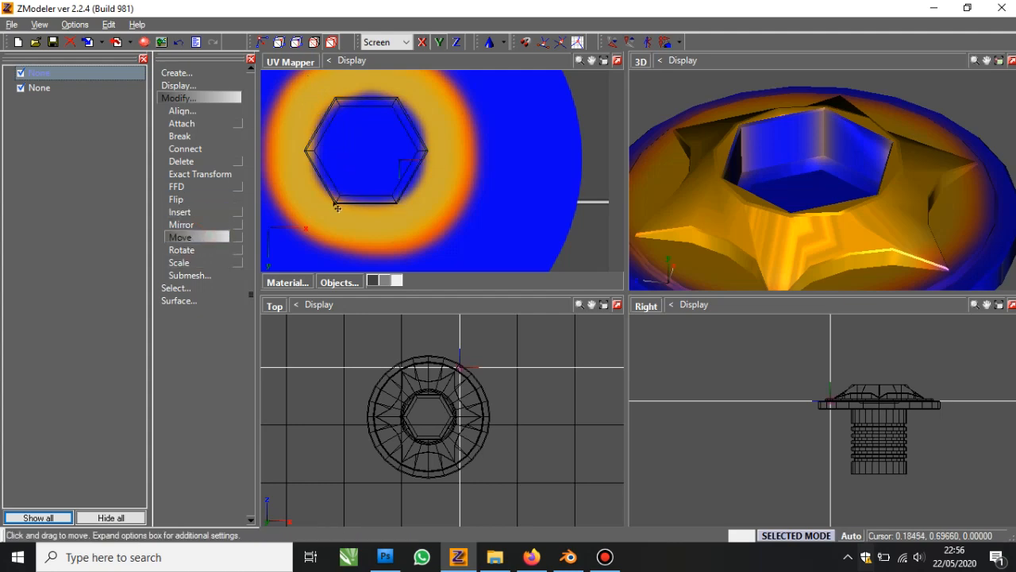
drag(343, 203, 347, 203)
middle_drag(782, 162, 754, 143)
Scale the socket's UV hexagon back inside the blue spot and change the UV Mapper view to User
click(211, 261)
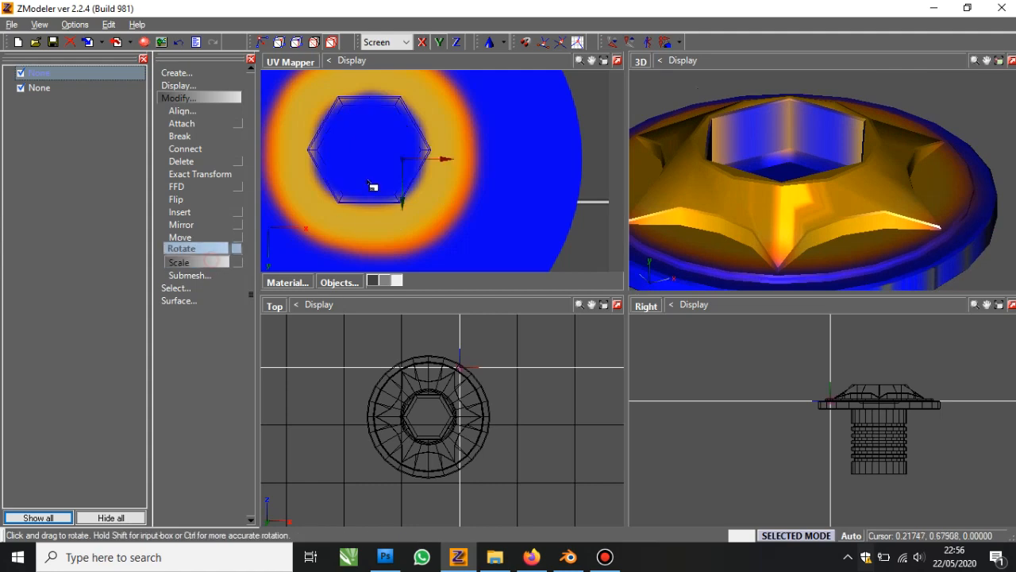
drag(413, 235, 382, 316)
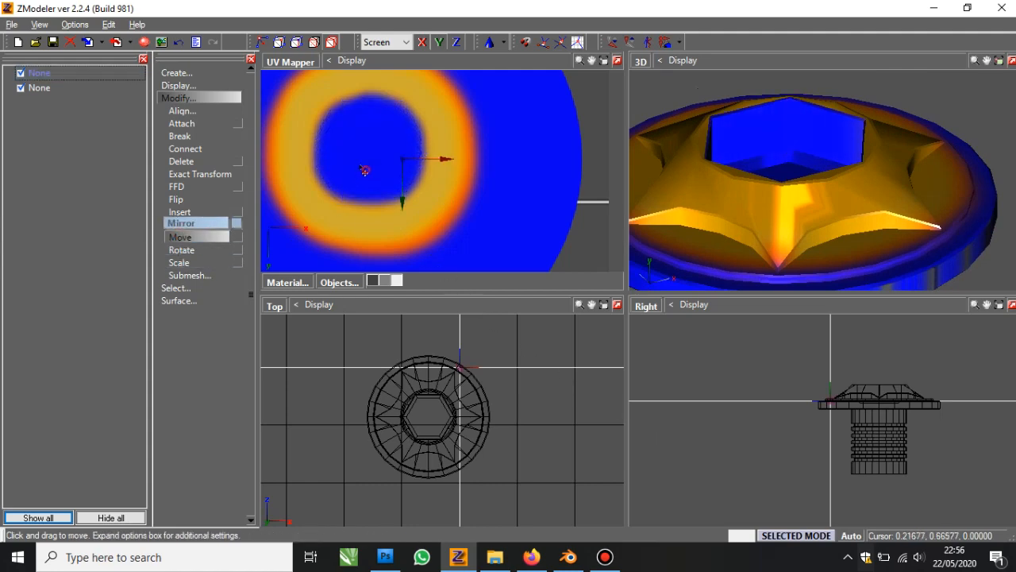
scroll(825, 159, down, 5)
mouse_move(825, 158)
middle_down()
mouse_move(878, 189)
mouse_move(932, 172)
mouse_move(842, 162)
middle_up()
click(290, 62)
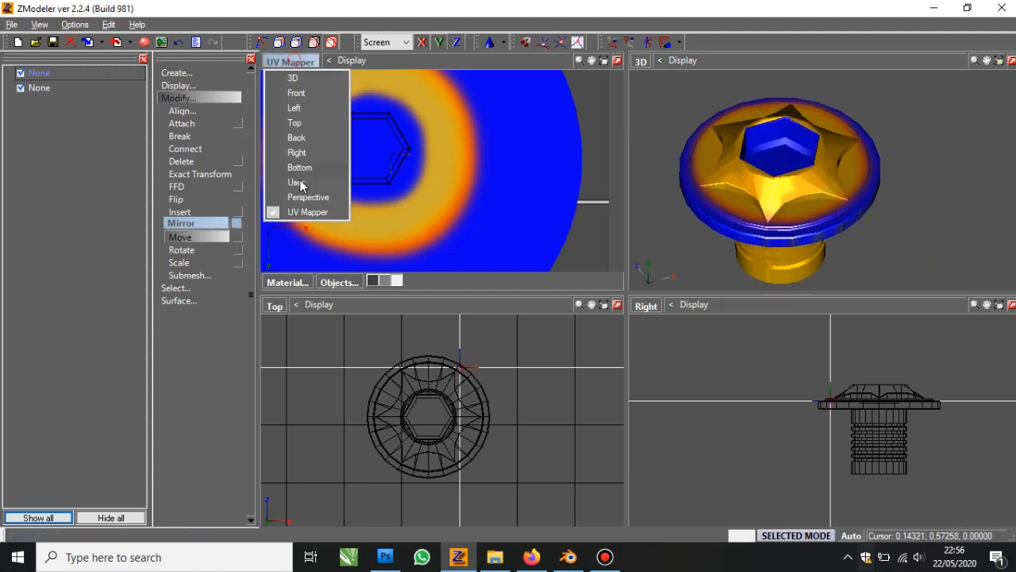
click(298, 180)
Attach the detached hexagonal socket and the bolt body together as one object
click(179, 122)
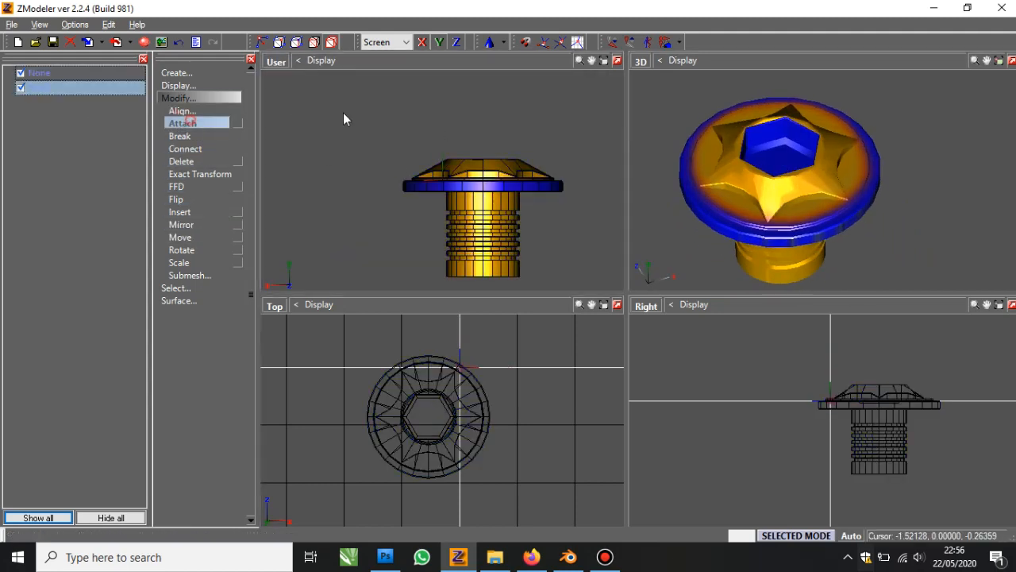
middle_drag(343, 113, 354, 146)
click(461, 121)
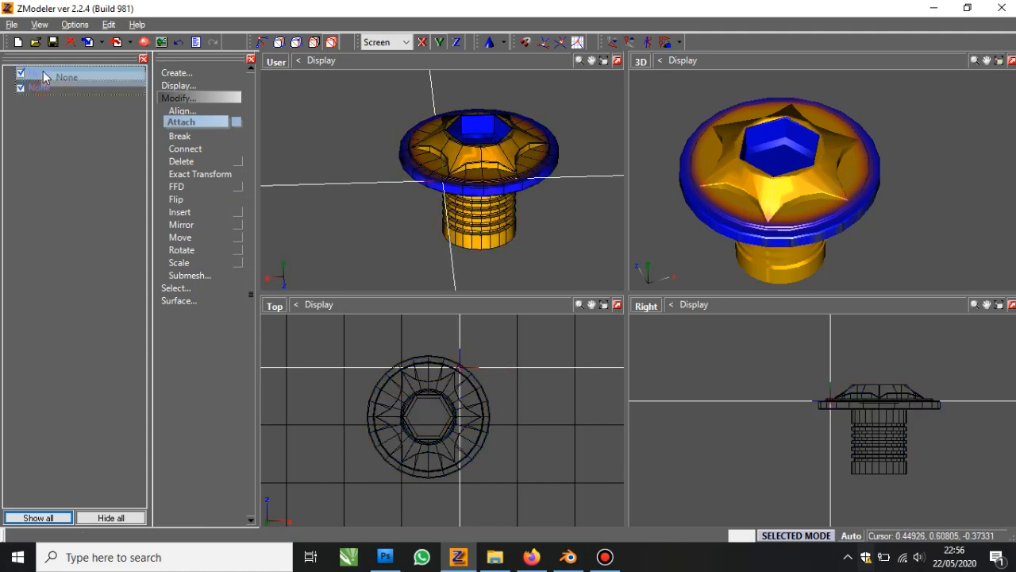
click(45, 74)
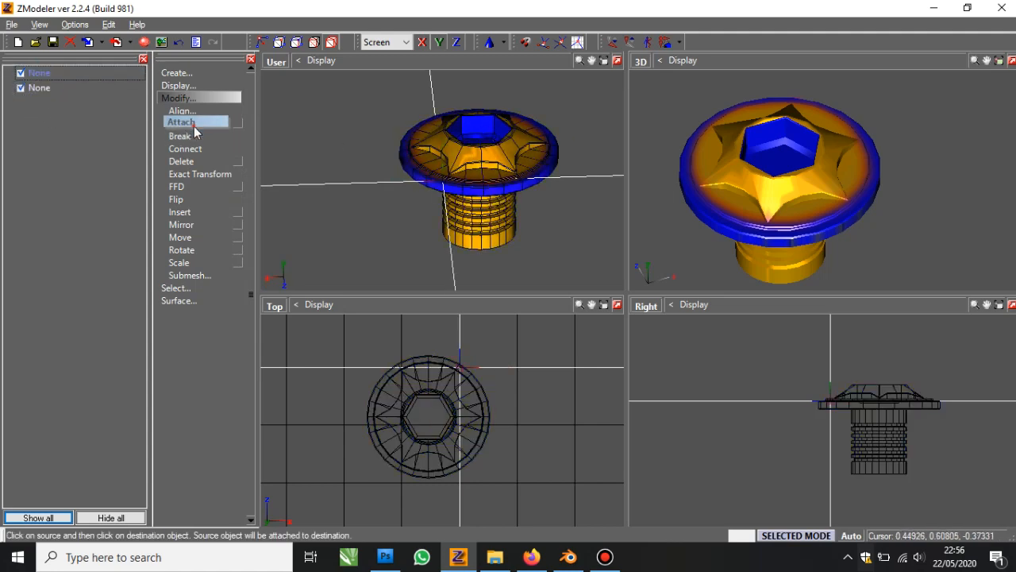
click(451, 135)
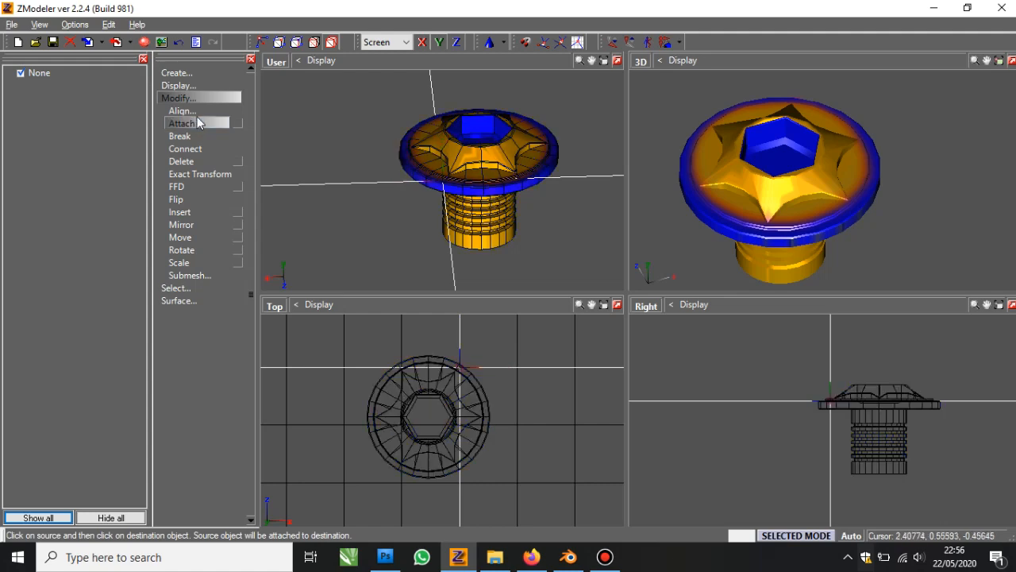
right_click(479, 176)
click(517, 214)
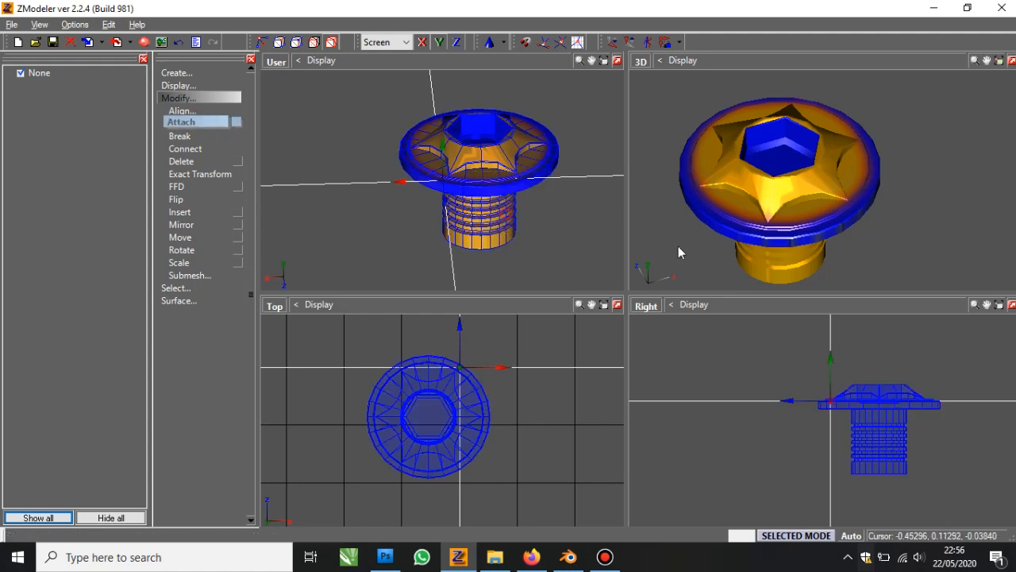
click(714, 468)
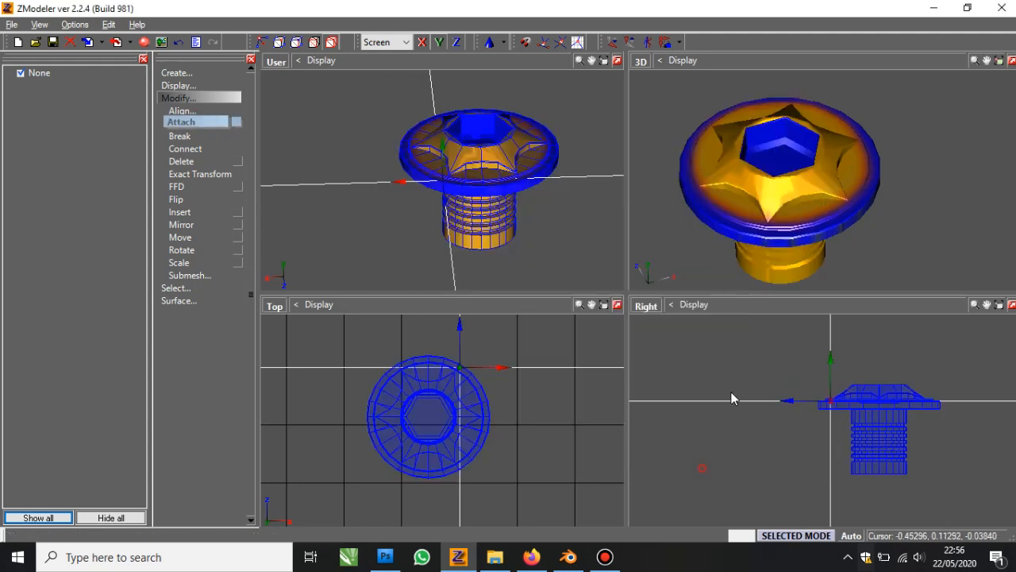
Inspect the textured bolt in a maximized 3D view, undo the attachment, and restore the four-viewport layout
click(1011, 61)
scroll(659, 222, down, 3)
middle_drag(648, 229, 633, 263)
scroll(683, 271, up, 4)
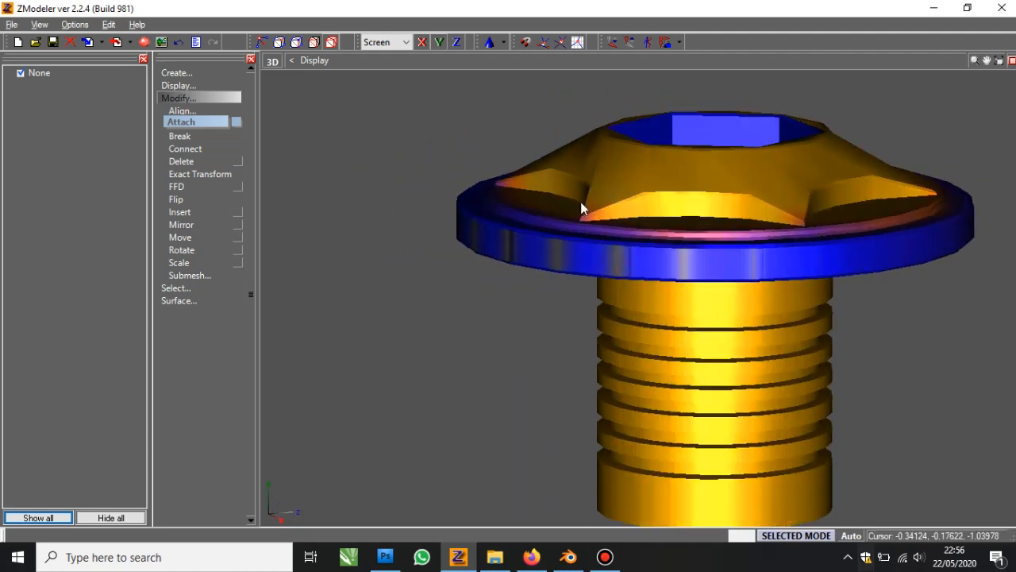
middle_drag(580, 202, 594, 208)
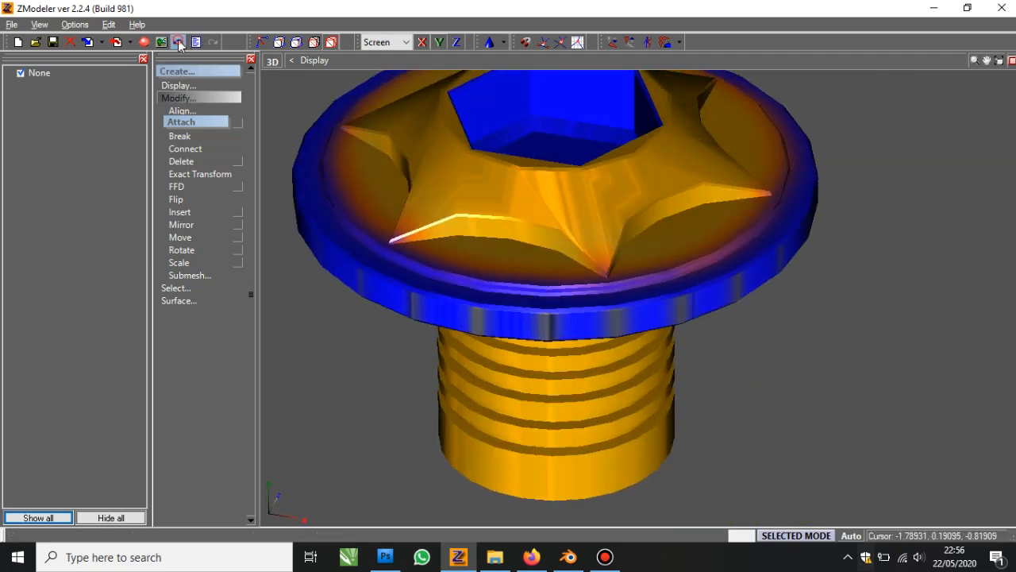
click(1012, 61)
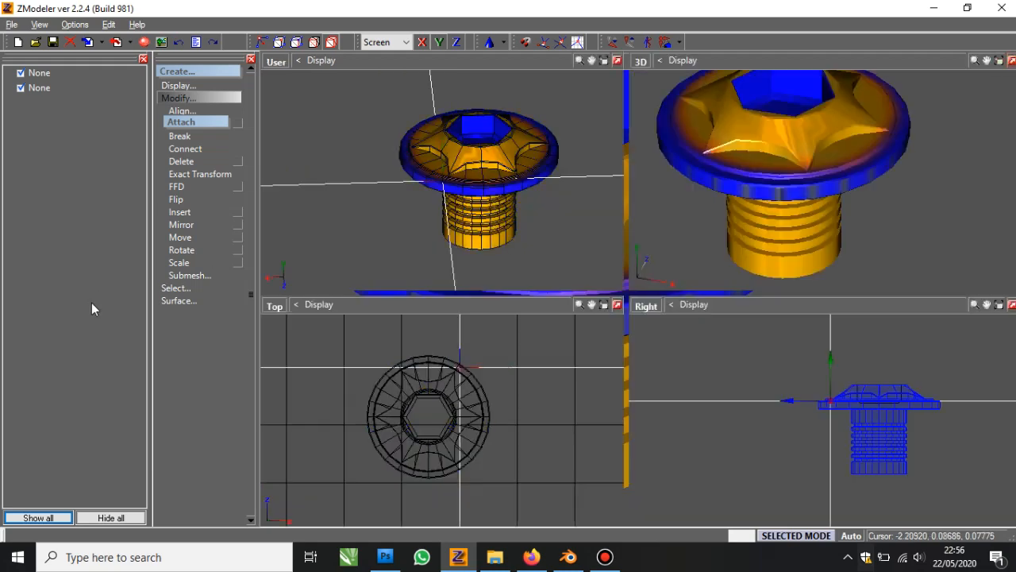
Generate a new UV mapping for the bolt body from viewport XY on channel 1 and show the User view as UV Mapper
click(182, 314)
click(212, 326)
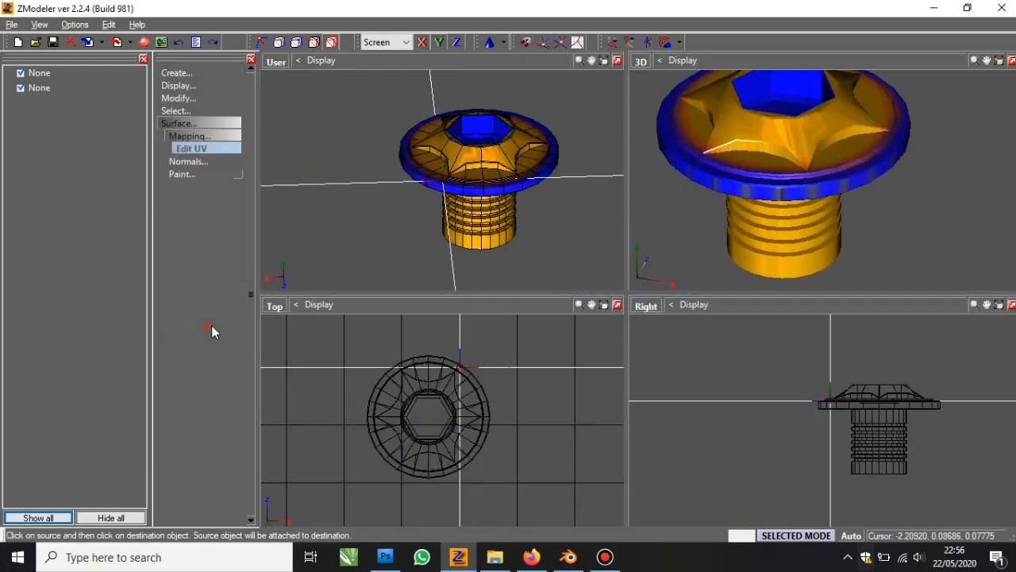
click(418, 378)
click(537, 339)
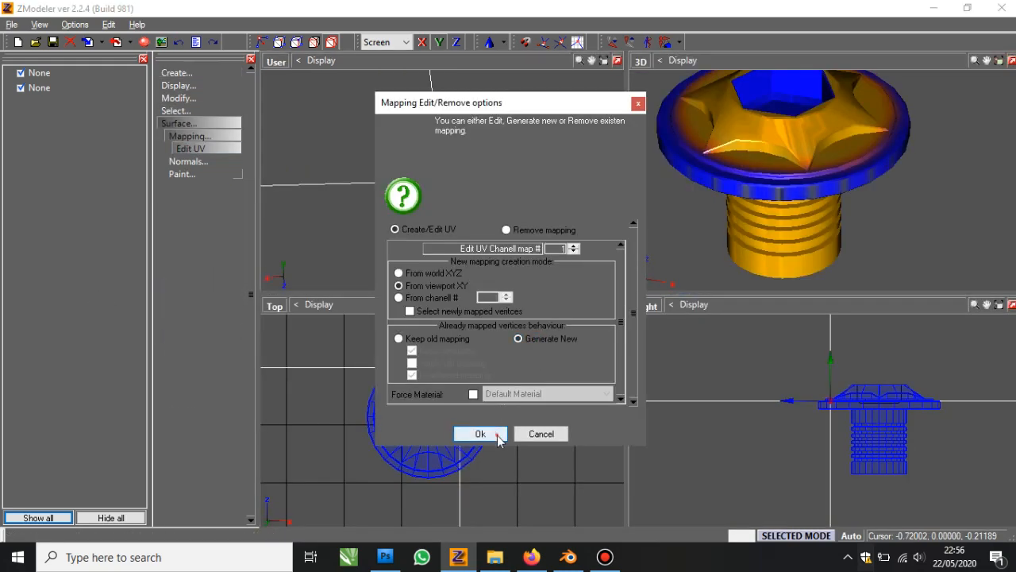
click(480, 433)
click(276, 62)
click(303, 212)
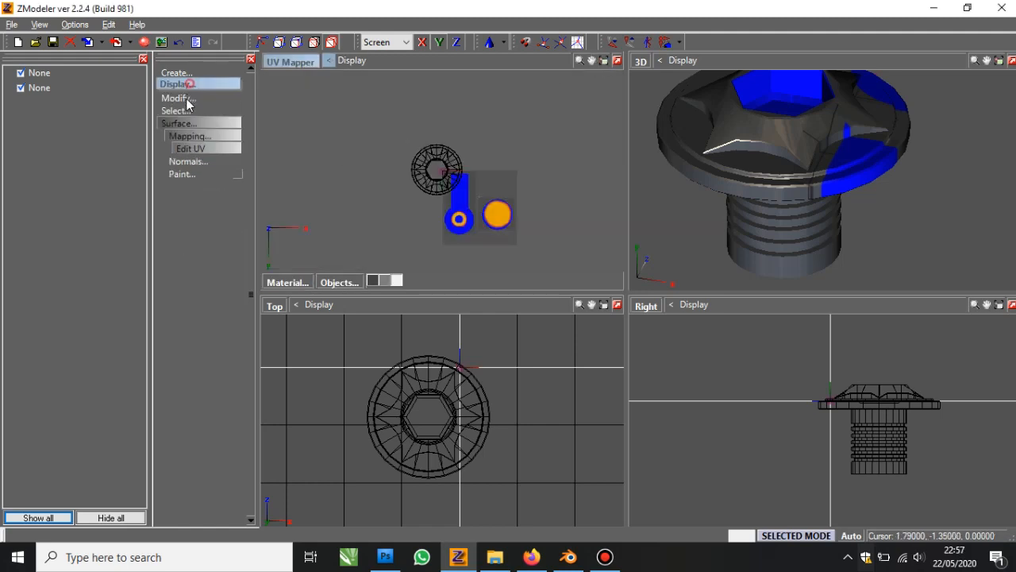
Move the bolt body's UV layout onto the blue-rimmed gold circle in the maximized UV Mapper
click(187, 99)
drag(414, 184, 479, 224)
click(618, 64)
click(1000, 61)
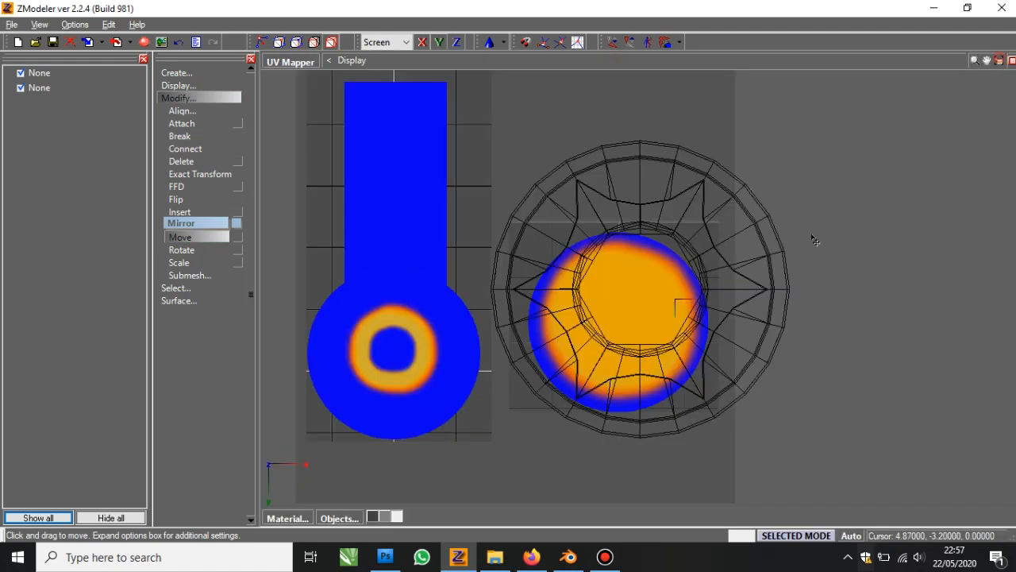
middle_drag(813, 238, 636, 180)
Scale and centre the bolt body's UV layout so its outer flange ring lies on the circle's blue rim
click(180, 262)
drag(442, 140, 465, 317)
scroll(376, 288, up, 2)
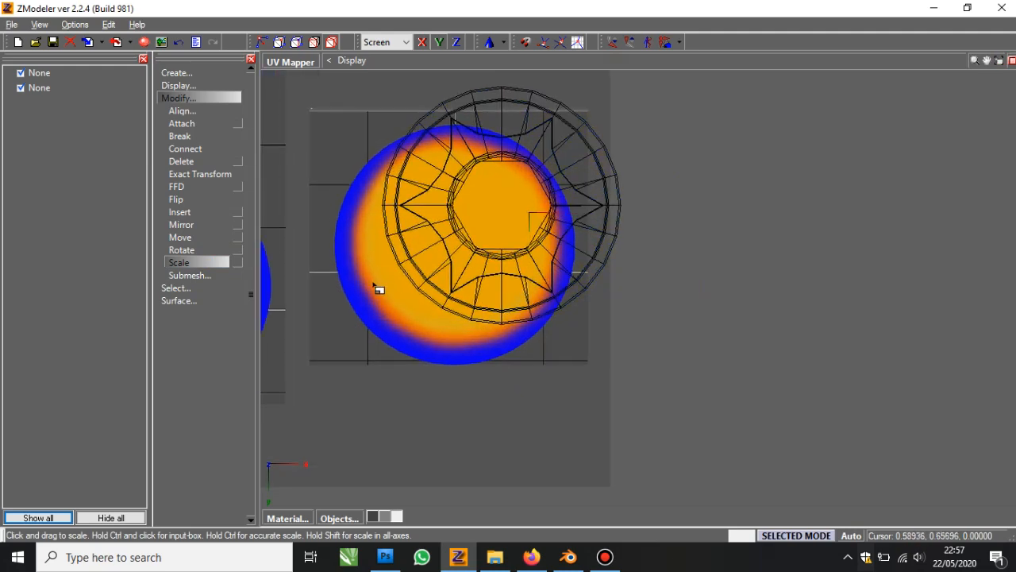
click(181, 237)
drag(447, 259, 439, 260)
scroll(748, 204, up, 2)
middle_drag(748, 202, 763, 211)
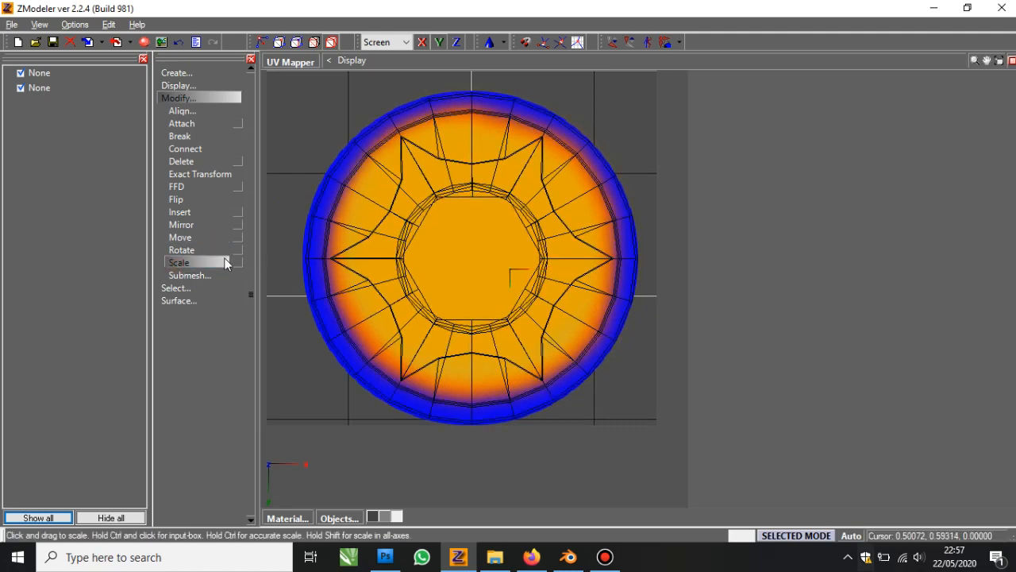
click(198, 236)
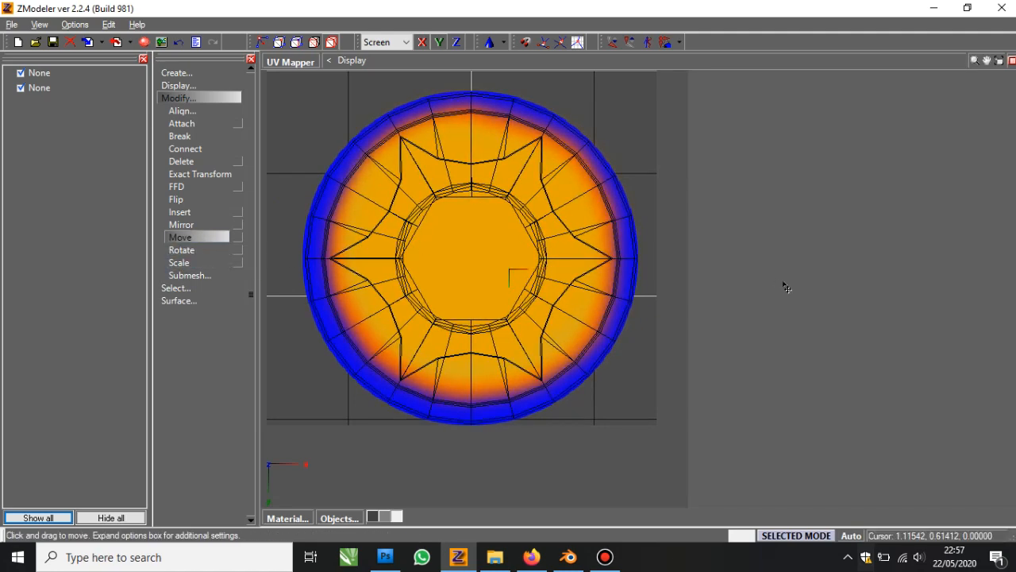
Inspect the remapped bolt from several angles in a maximized 3D view, and restore the four-viewport layout
click(1012, 60)
click(1012, 298)
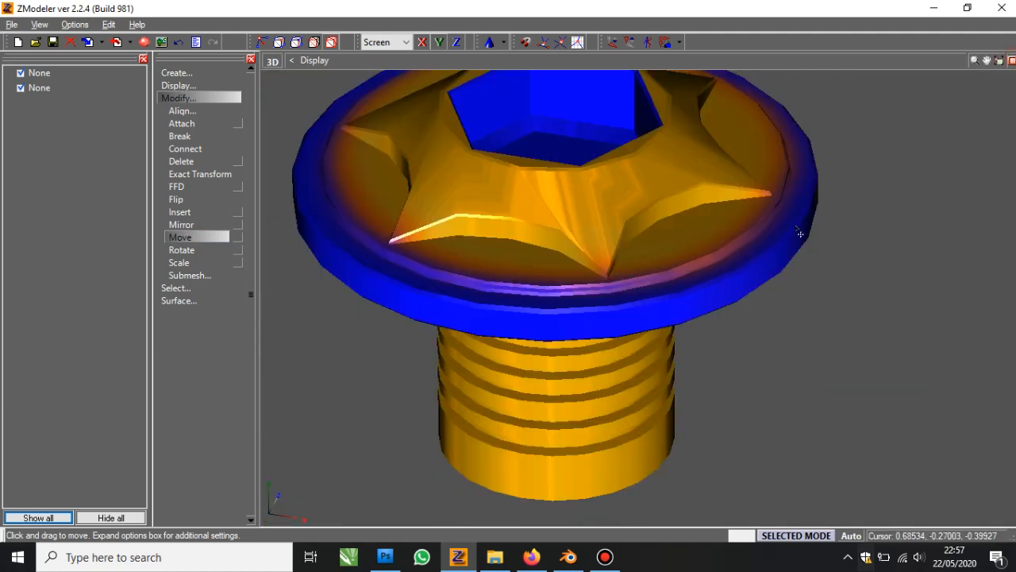
mouse_move(743, 232)
middle_down()
mouse_move(674, 204)
mouse_move(543, 238)
mouse_move(548, 253)
mouse_move(573, 191)
mouse_move(572, 156)
mouse_move(749, 219)
middle_up()
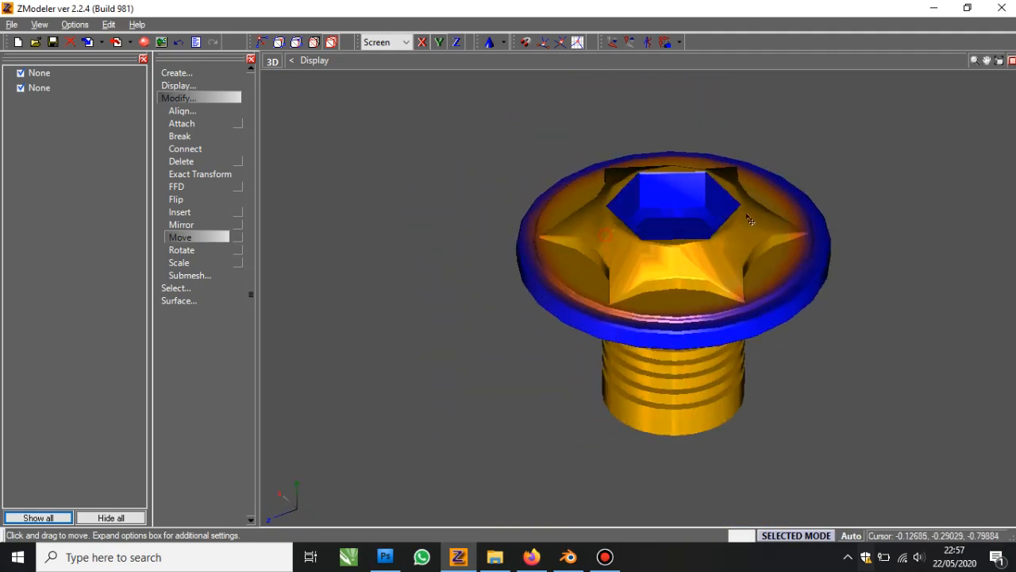
click(1011, 60)
Change the UV Mapper view to User and attach the hexagonal socket and the bolt body together as one object
click(290, 62)
click(295, 182)
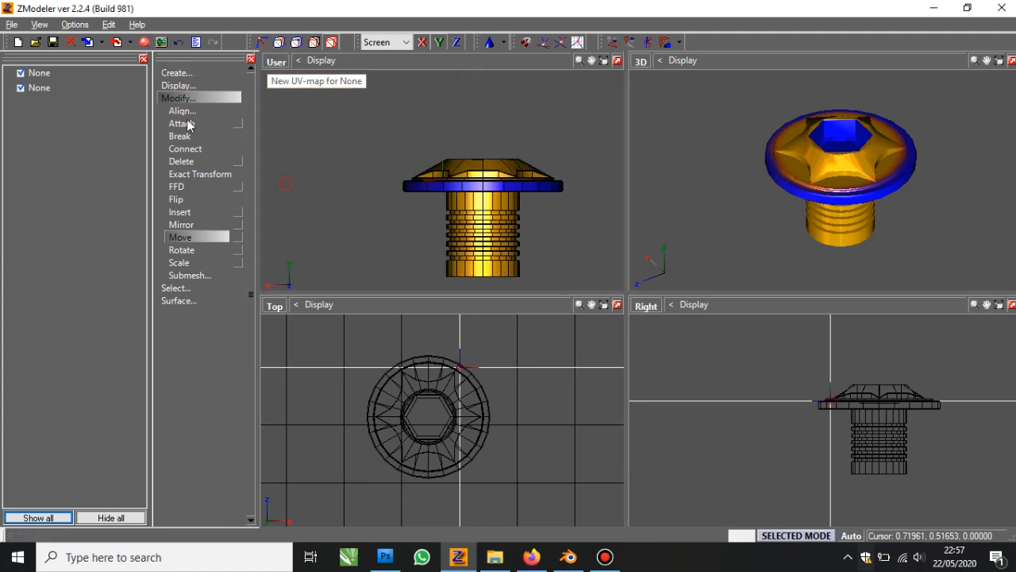
click(184, 124)
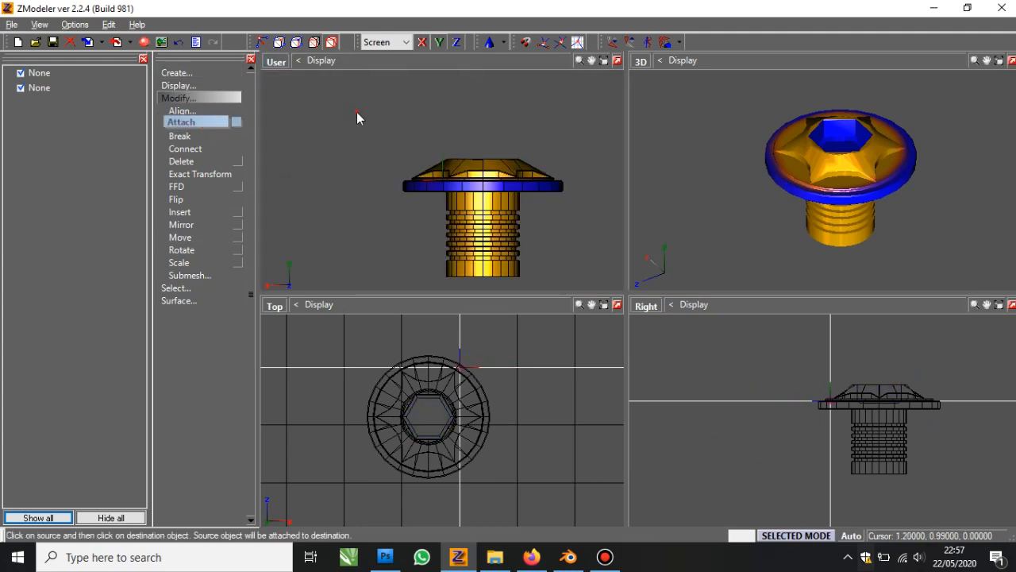
middle_drag(357, 113, 460, 130)
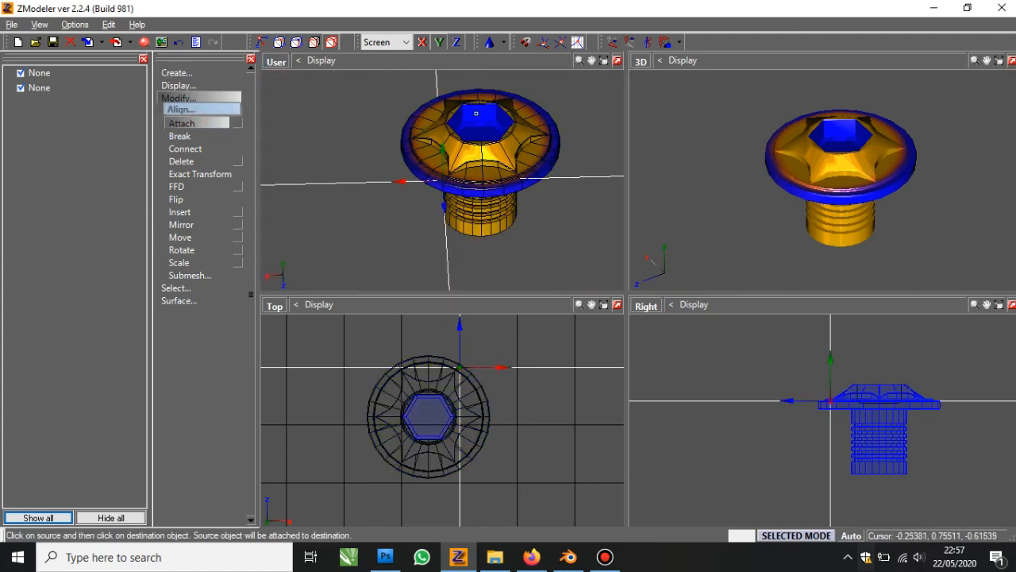
click(452, 125)
click(213, 122)
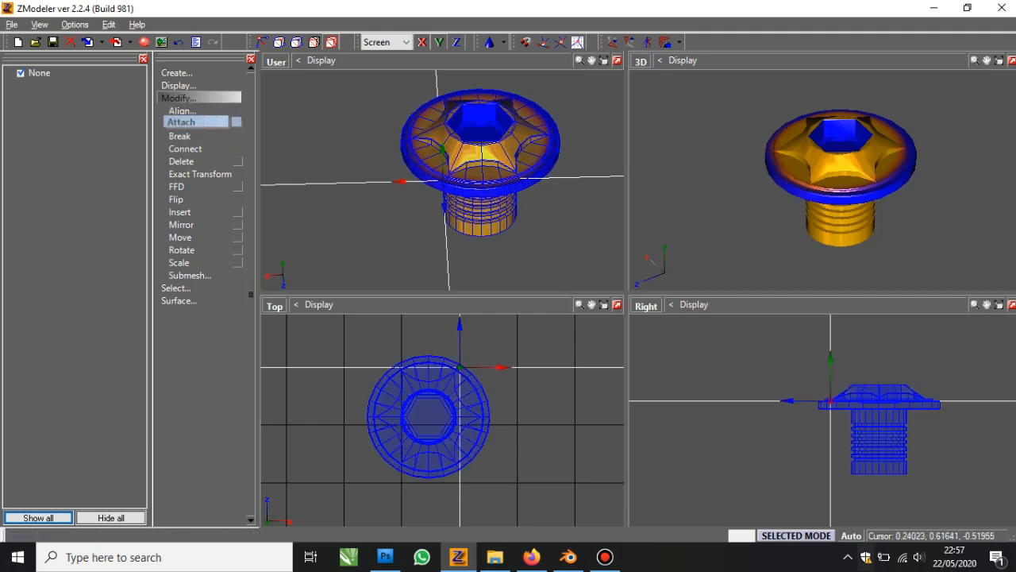
Examine the head and socket recess of the attached bolt from above in a maximized 3D view
click(1011, 61)
middle_drag(647, 247, 781, 288)
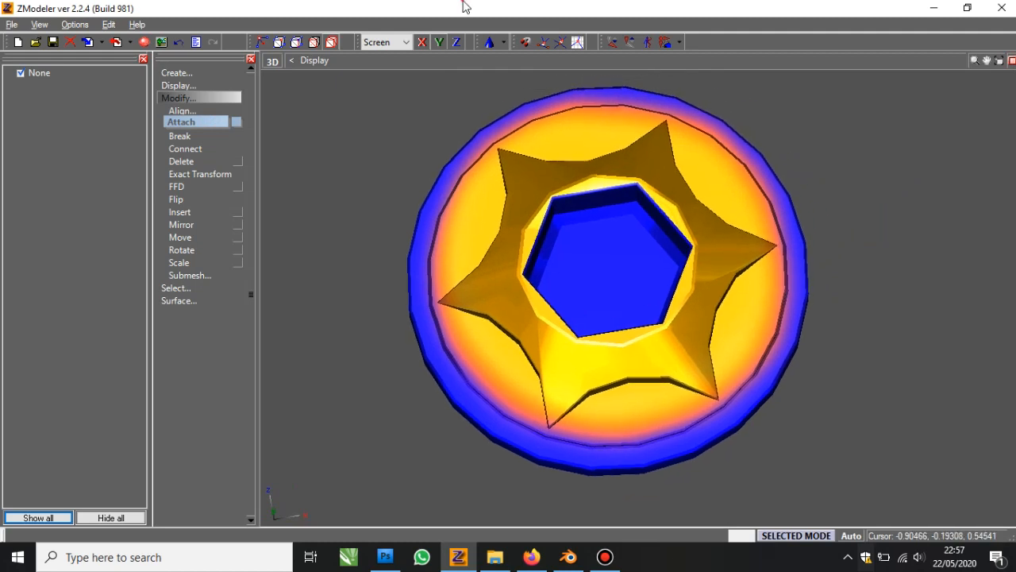